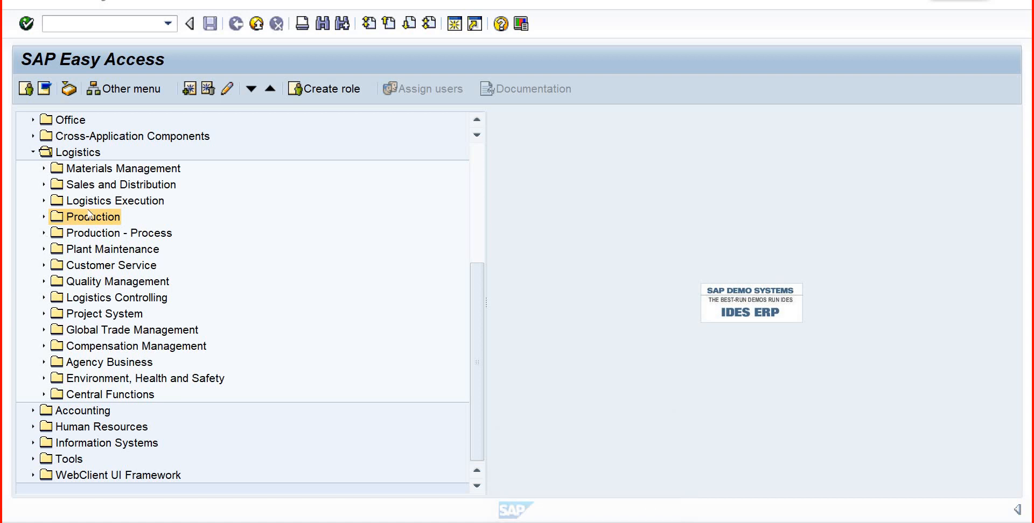
- Expand Plant Maintenance and the Production Master Data folder under Logistics in the SAP menu tree
{"action": "left_click", "coordinate": [94, 250]}
{"action": "double_click", "coordinate": [93, 250]}
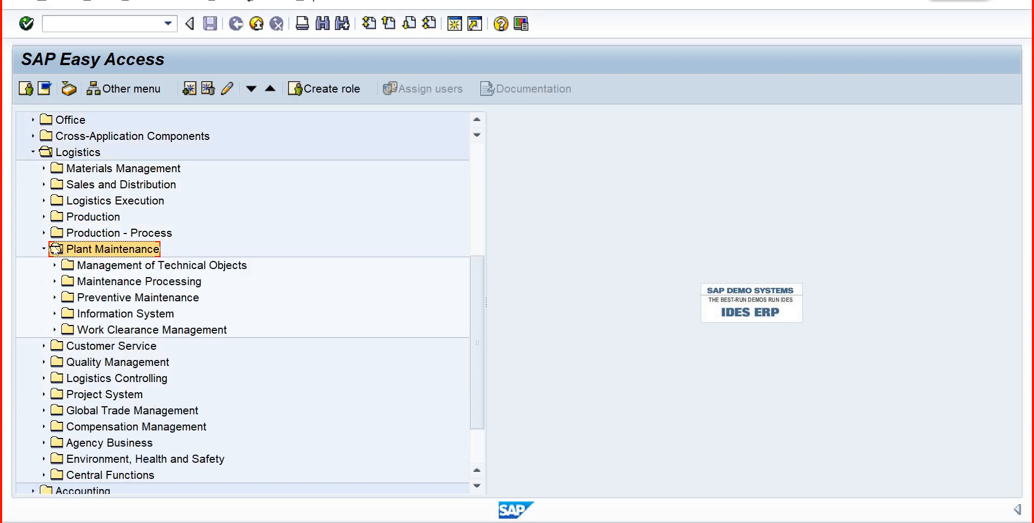
{"action": "left_click", "coordinate": [43, 217]}
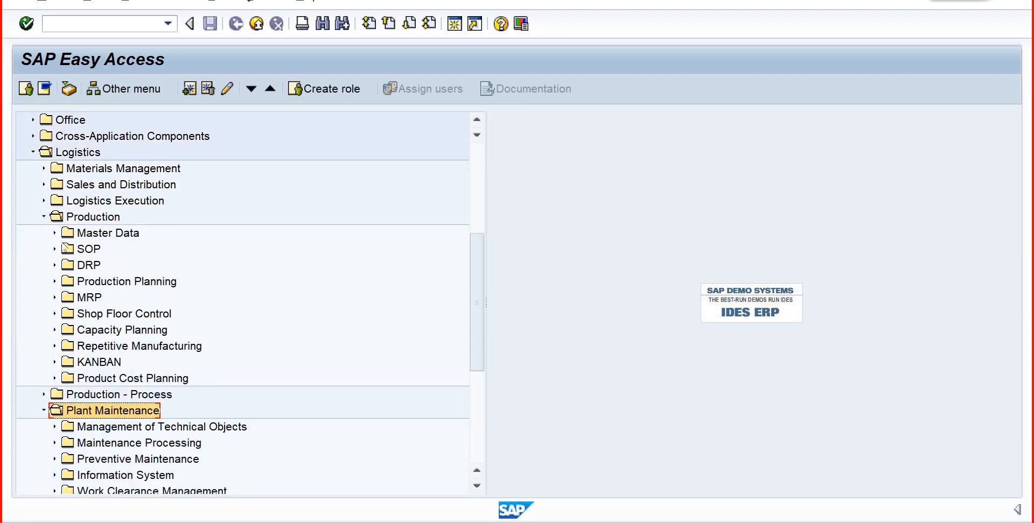
{"action": "left_click", "coordinate": [54, 233]}
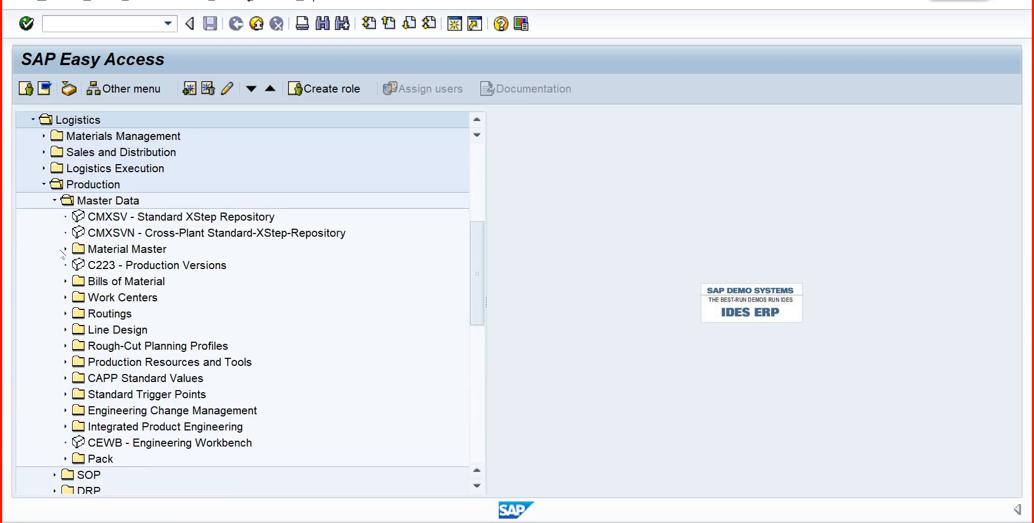
- Review the Material Master, Bills of Material and Work Centers folders in the Production master data
{"action": "left_click", "coordinate": [95, 249]}
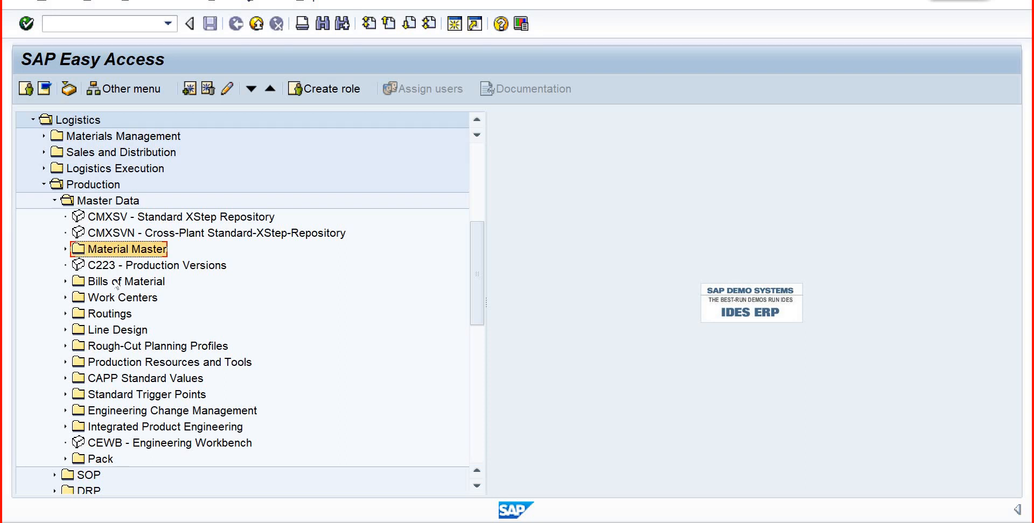
{"action": "left_click", "coordinate": [116, 283]}
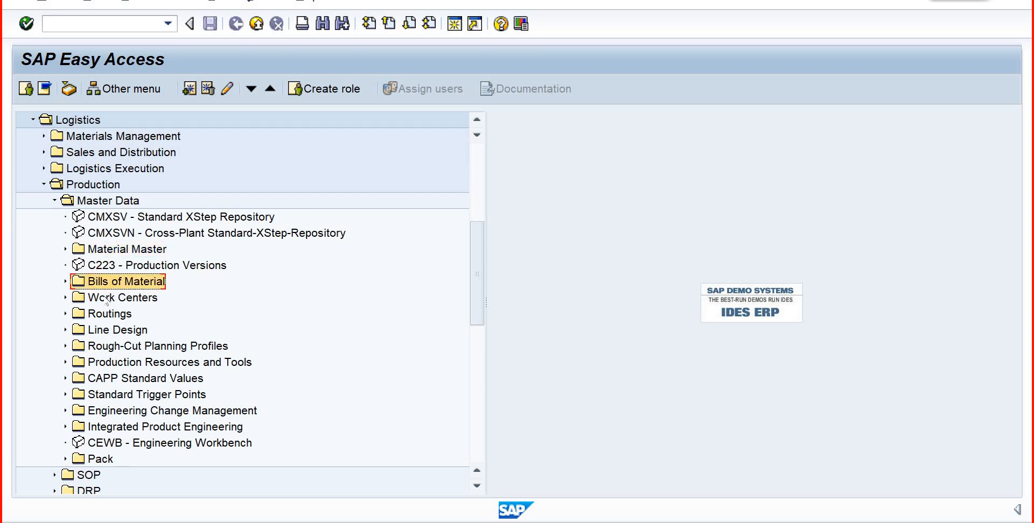
{"action": "left_click", "coordinate": [108, 299]}
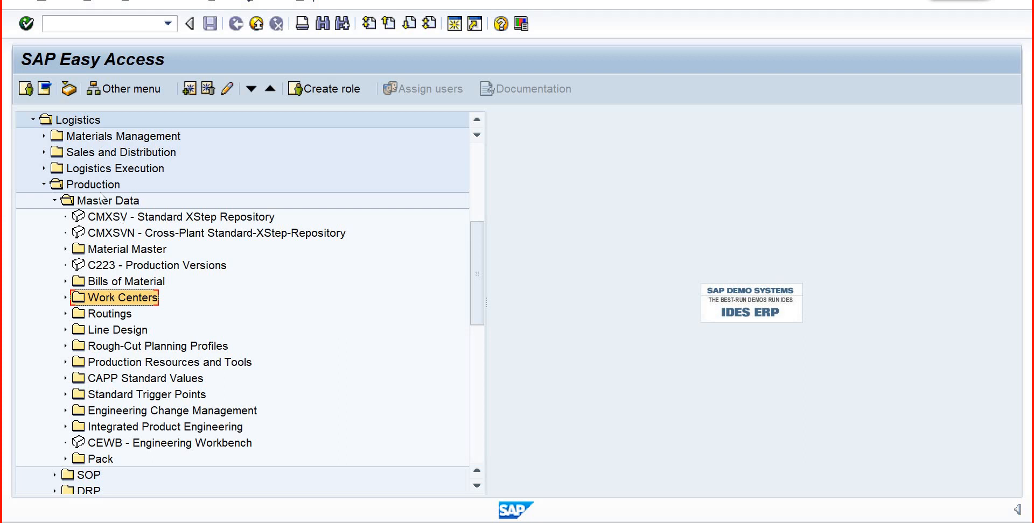
{"action": "left_click", "coordinate": [116, 248]}
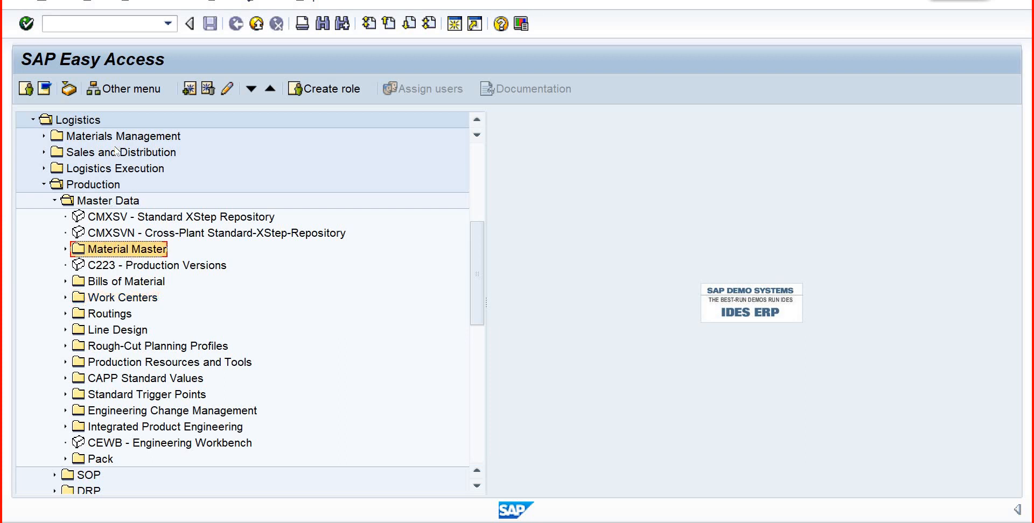
{"action": "left_click", "coordinate": [138, 282]}
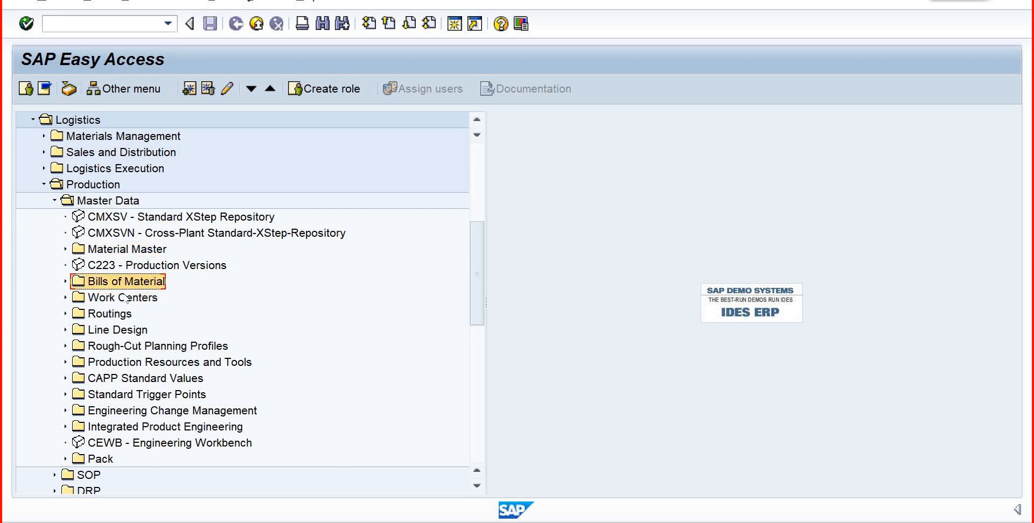
- Collapse Production and expand Management of Technical Objects under Plant Maintenance, with its Work Centers folder collapsed
{"action": "left_click", "coordinate": [44, 184]}
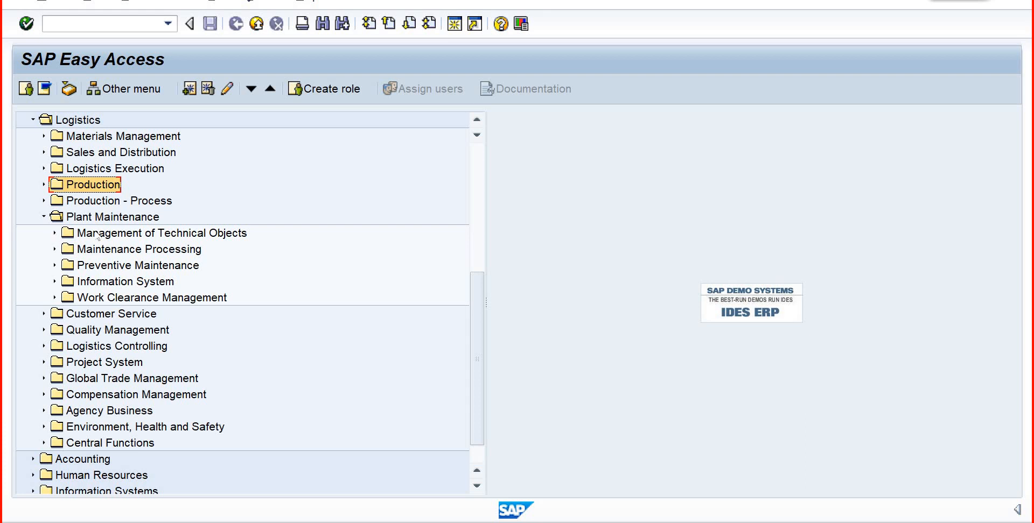
{"action": "double_click", "coordinate": [125, 234]}
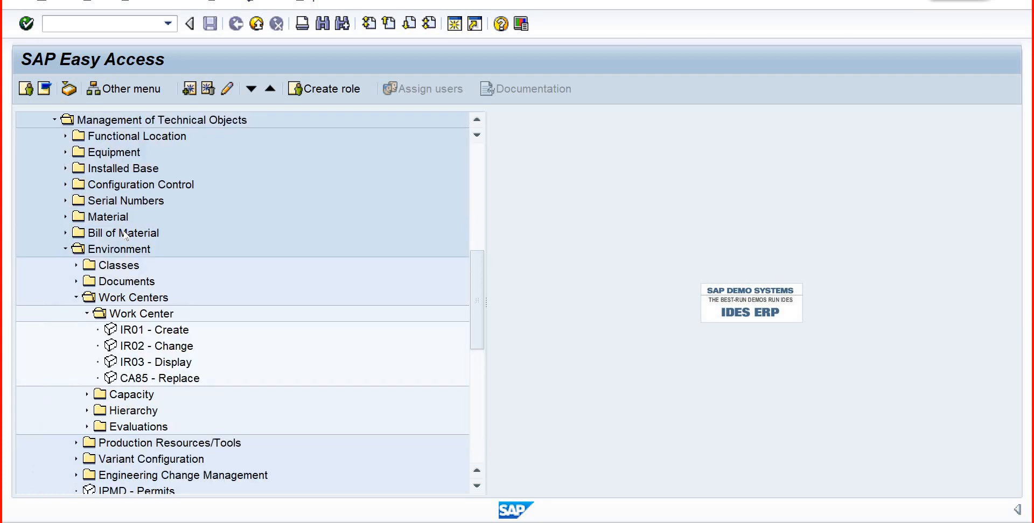
{"action": "left_click", "coordinate": [76, 297]}
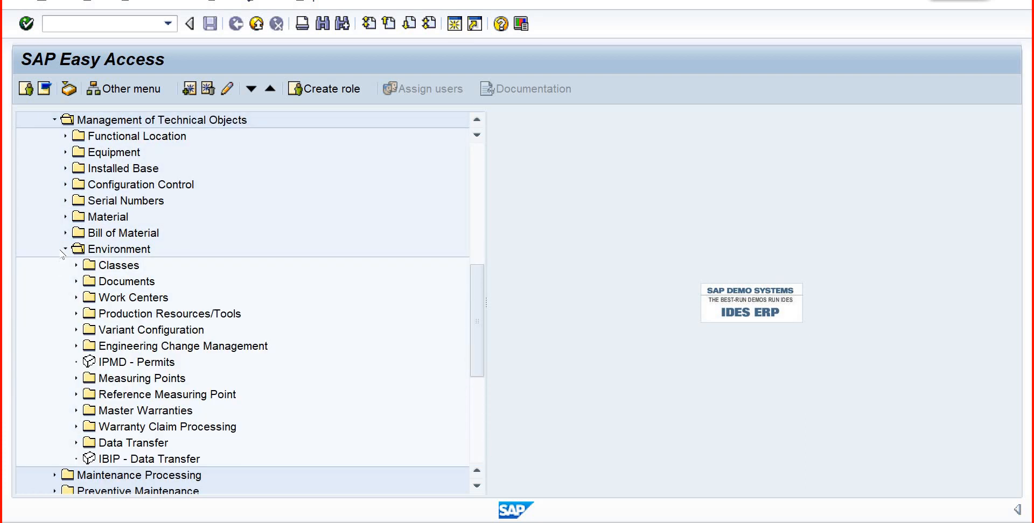
- Review the technical object folders from Functional Location and Equipment through Bill of Material, plus Work Centers under Environment
{"action": "left_click", "coordinate": [135, 137]}
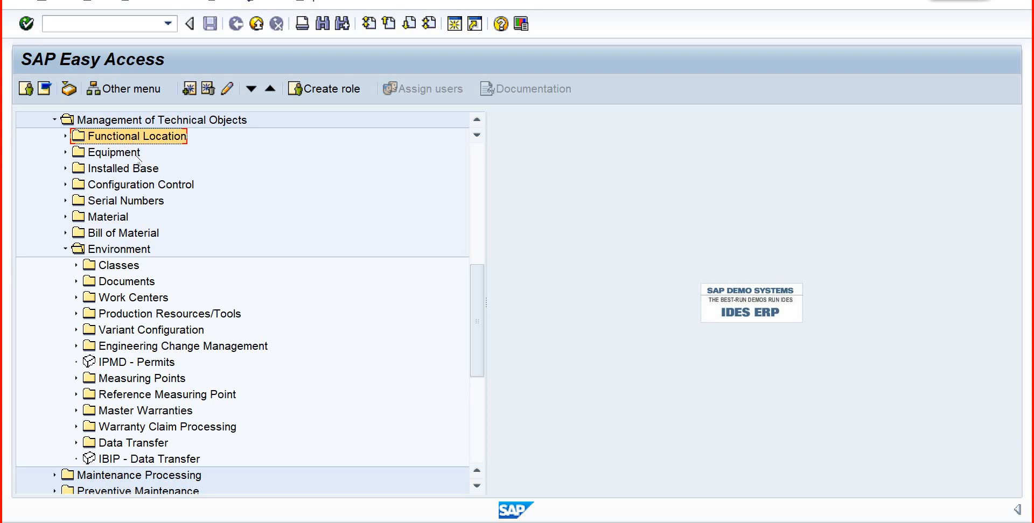
{"action": "left_click", "coordinate": [138, 156]}
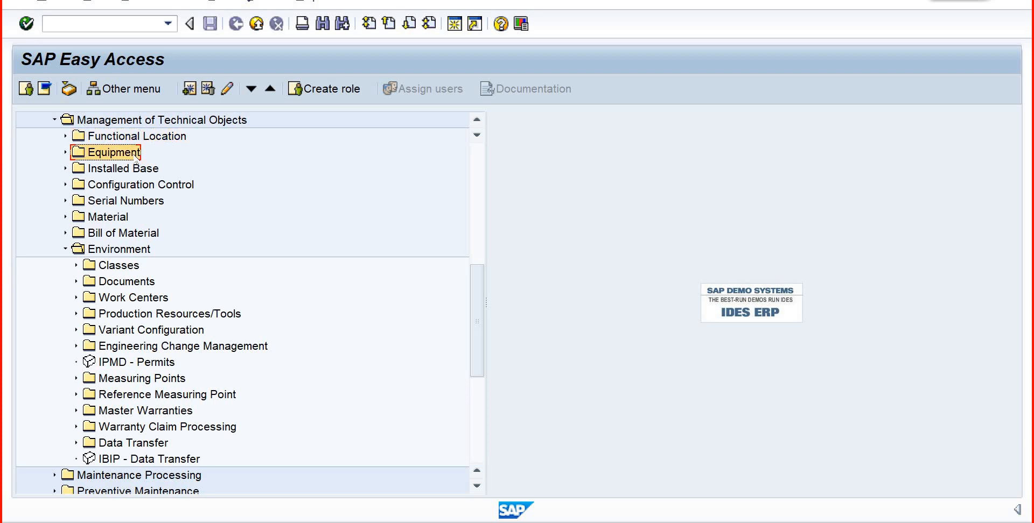
{"action": "left_click", "coordinate": [136, 187]}
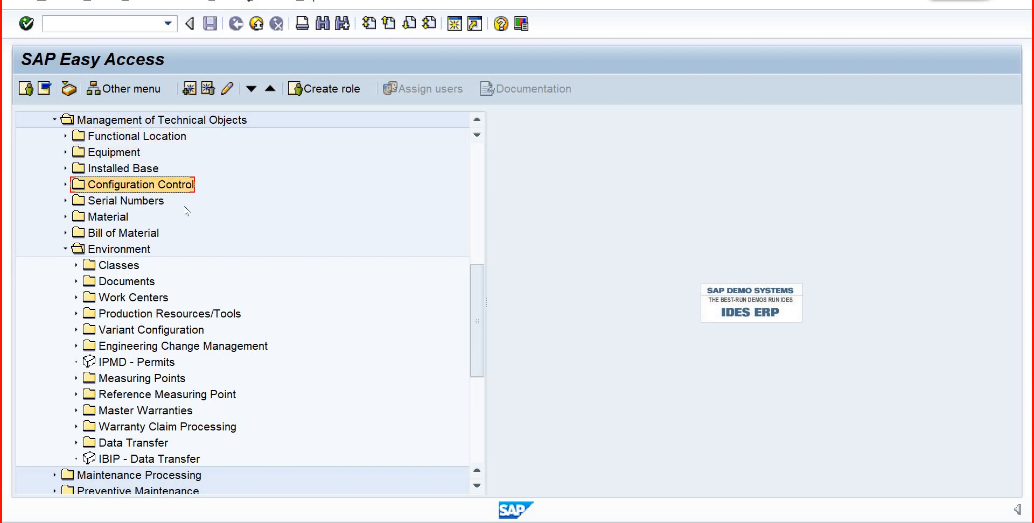
{"action": "left_click", "coordinate": [134, 204]}
{"action": "left_click", "coordinate": [122, 219]}
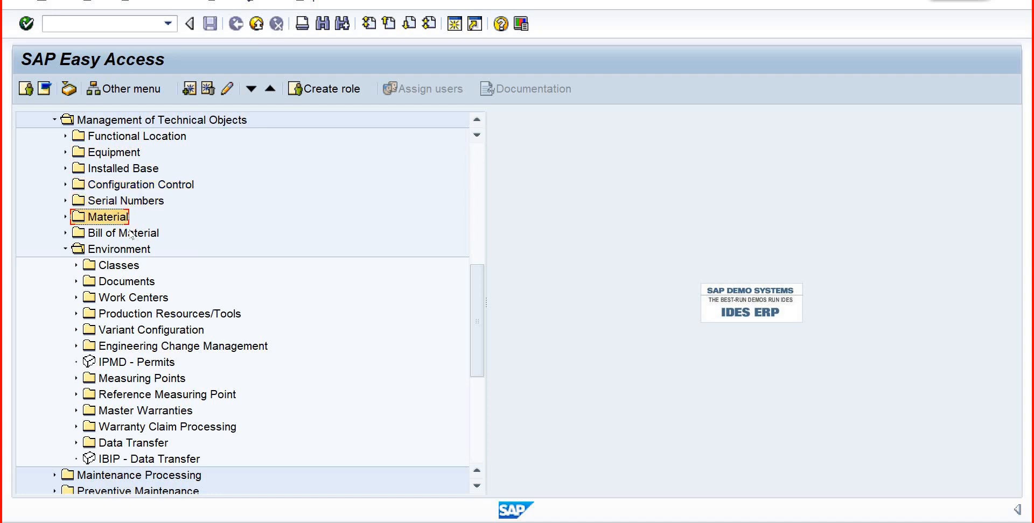
{"action": "left_click", "coordinate": [132, 236]}
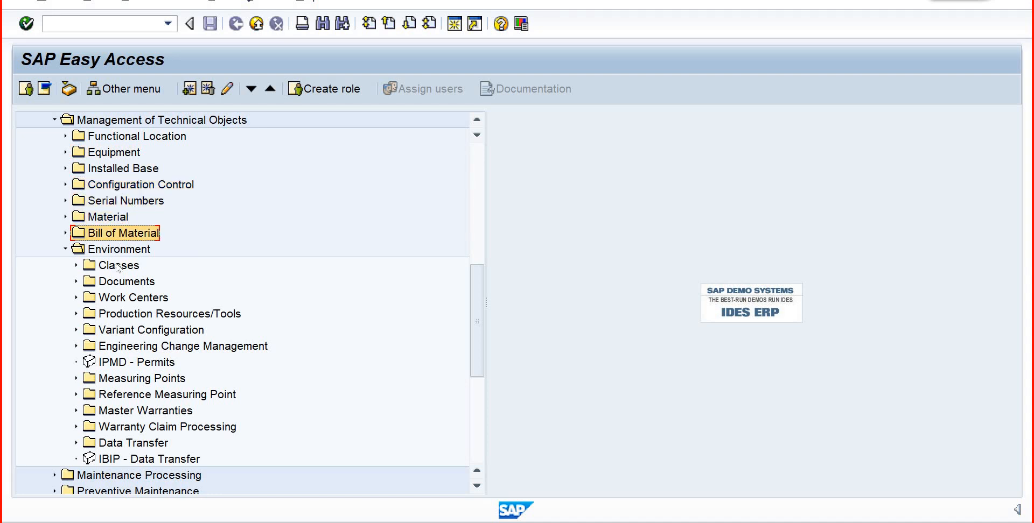
{"action": "left_click", "coordinate": [216, 304]}
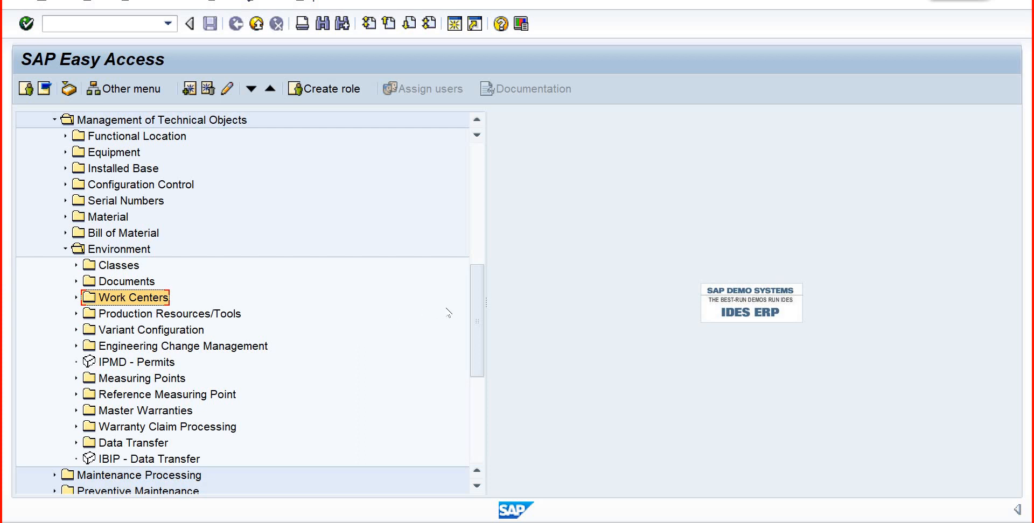
- Expand Production again and select the Work Centers folder in its Master Data
{"action": "left_click_drag", "start_coordinate": [478, 311], "coordinate": [456, 223]}
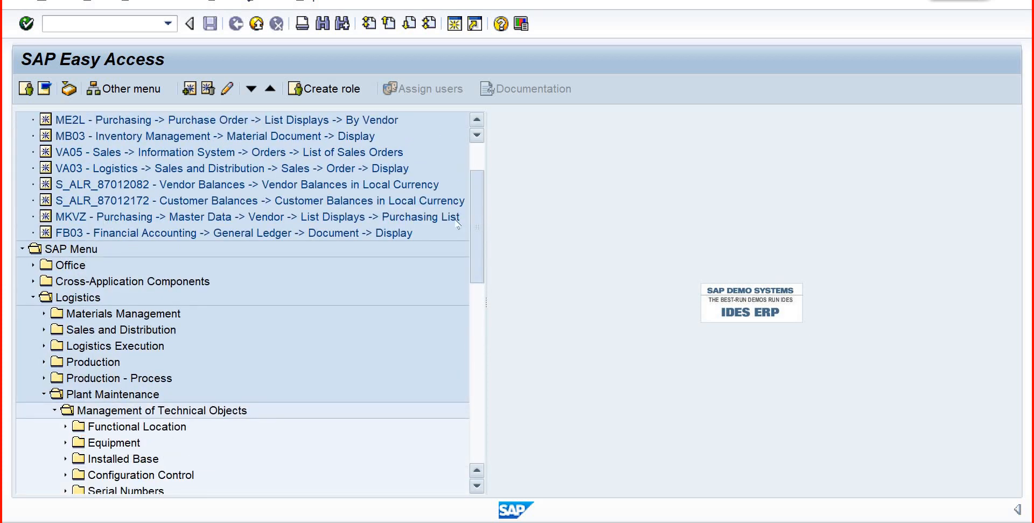
{"action": "left_click", "coordinate": [43, 362]}
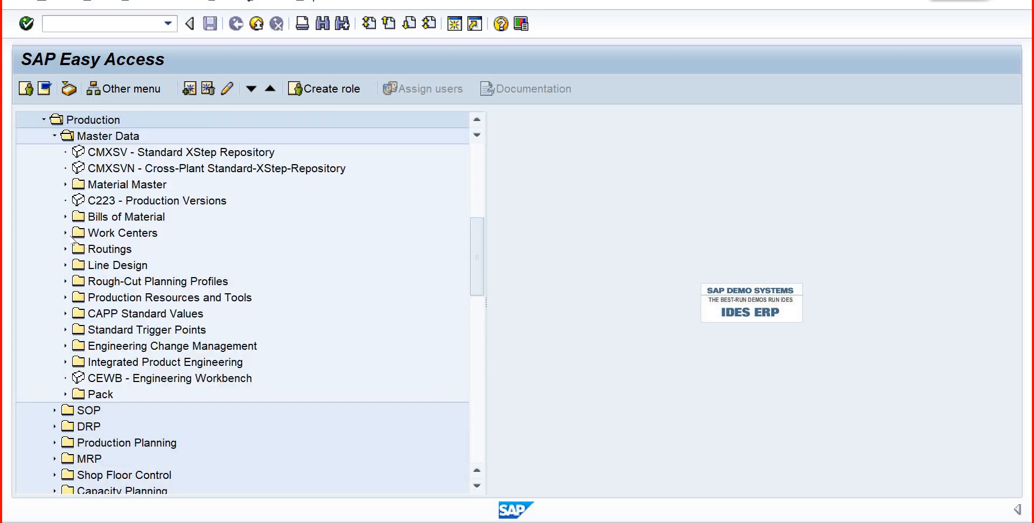
{"action": "left_click", "coordinate": [101, 235]}
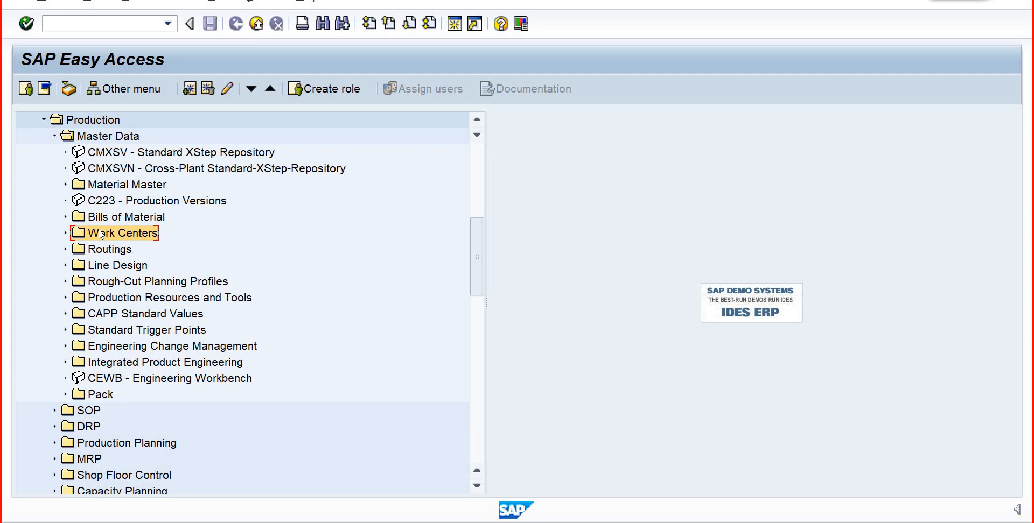
- Expand Accounting, Financial Accounting and General Ledger down to the Document Entry transactions
{"action": "scroll", "coordinate": [490, 173], "scroll_direction": "up", "scroll_amount": 5}
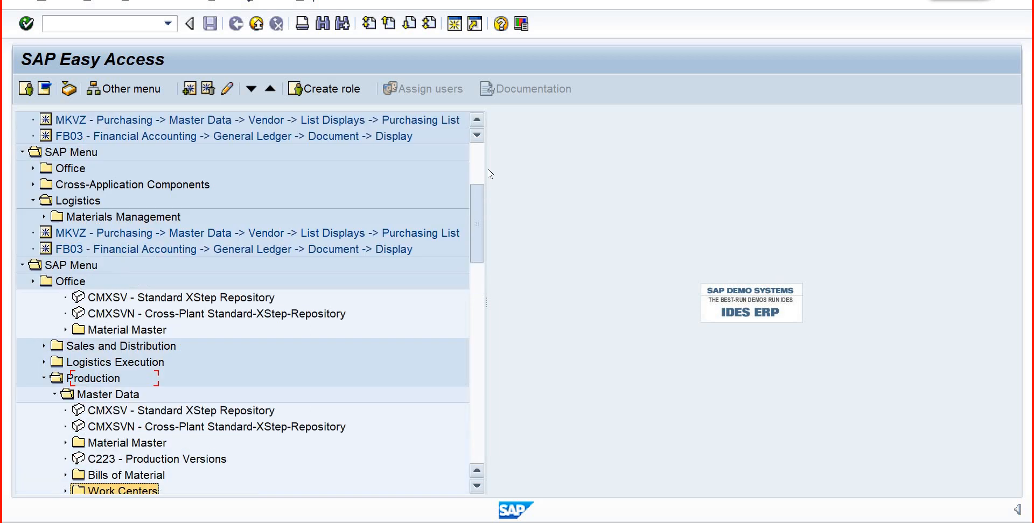
{"action": "left_click_drag", "start_coordinate": [479, 194], "coordinate": [501, 484]}
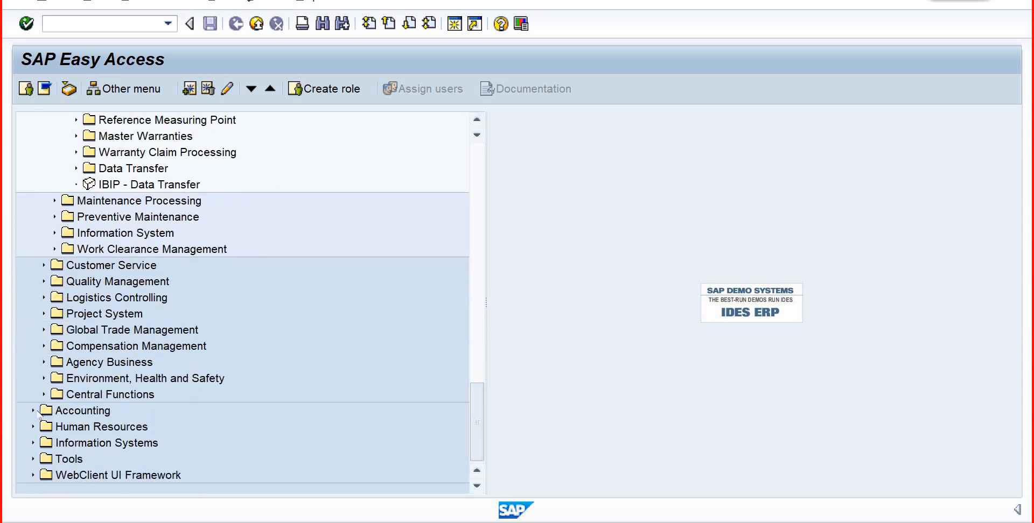
{"action": "left_click", "coordinate": [34, 411]}
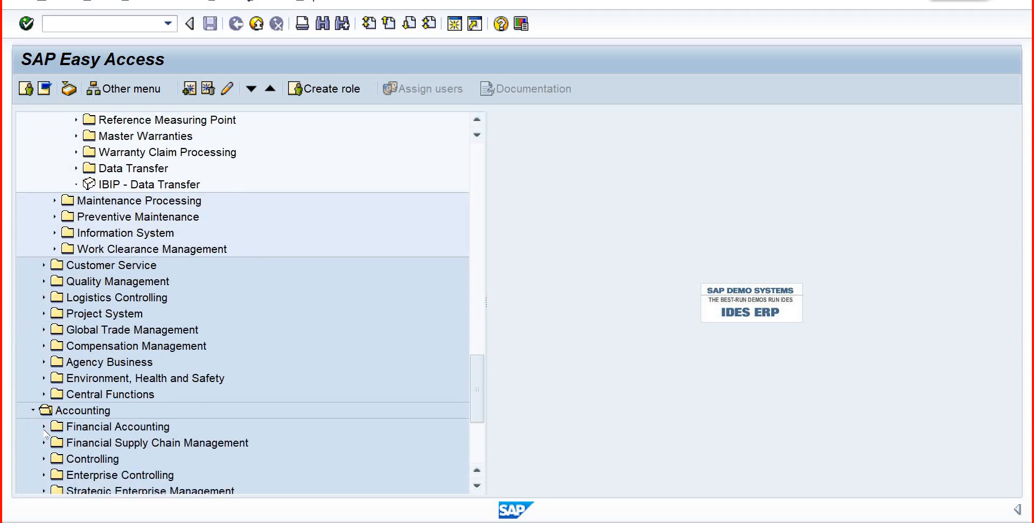
{"action": "left_click", "coordinate": [44, 427]}
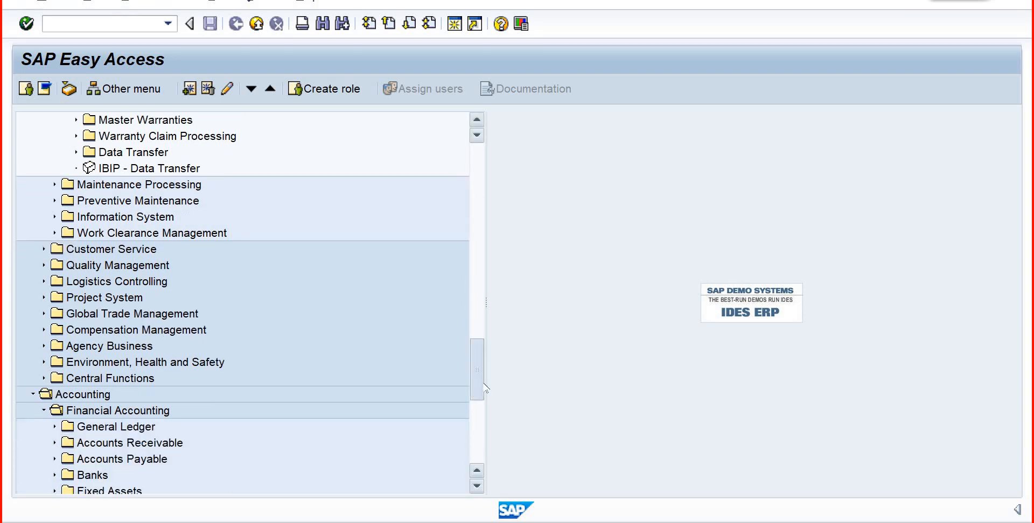
{"action": "scroll", "coordinate": [484, 388], "scroll_direction": "down", "scroll_amount": 4}
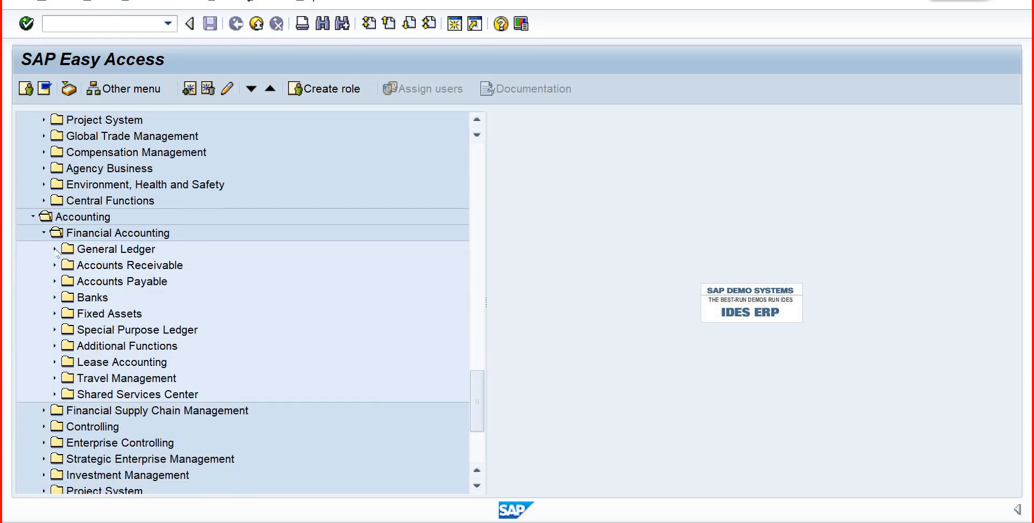
{"action": "left_click", "coordinate": [54, 249]}
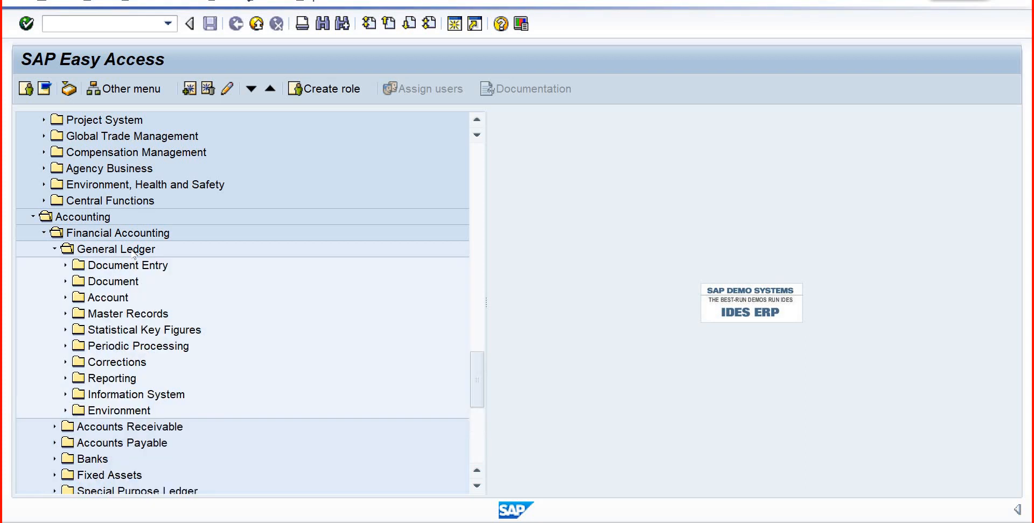
{"action": "left_click", "coordinate": [123, 251]}
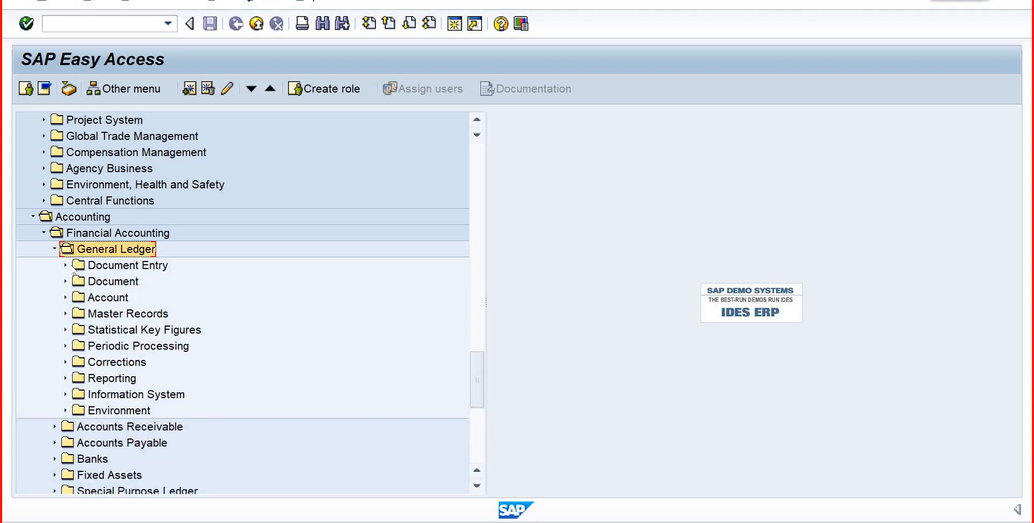
{"action": "left_click", "coordinate": [66, 266]}
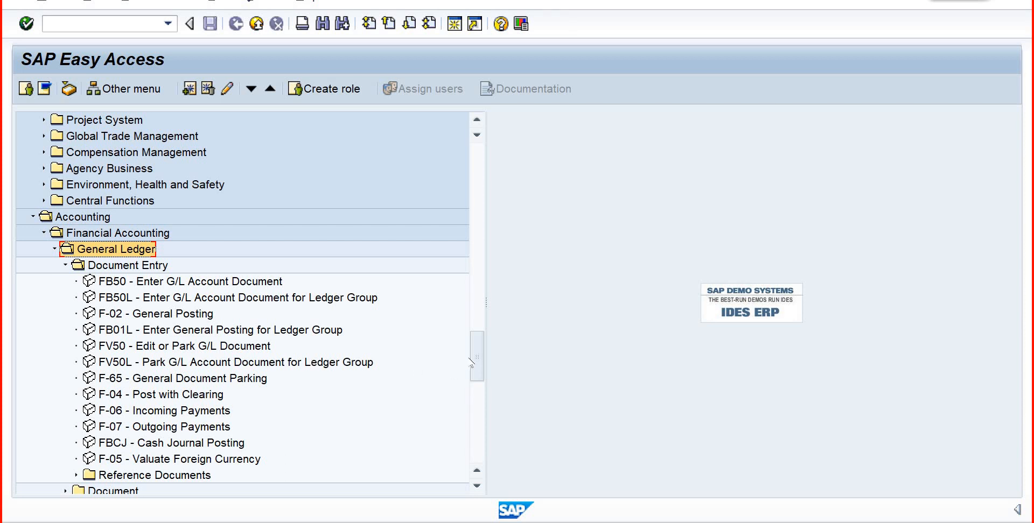
- Examine the General Ledger Document Entry transactions from FB50 through F-65 General Document Parking and FBCJ Cash Journal Posting
{"action": "scroll", "coordinate": [484, 388], "scroll_direction": "down", "scroll_amount": 4}
{"action": "scroll", "coordinate": [484, 387], "scroll_direction": "up", "scroll_amount": 2}
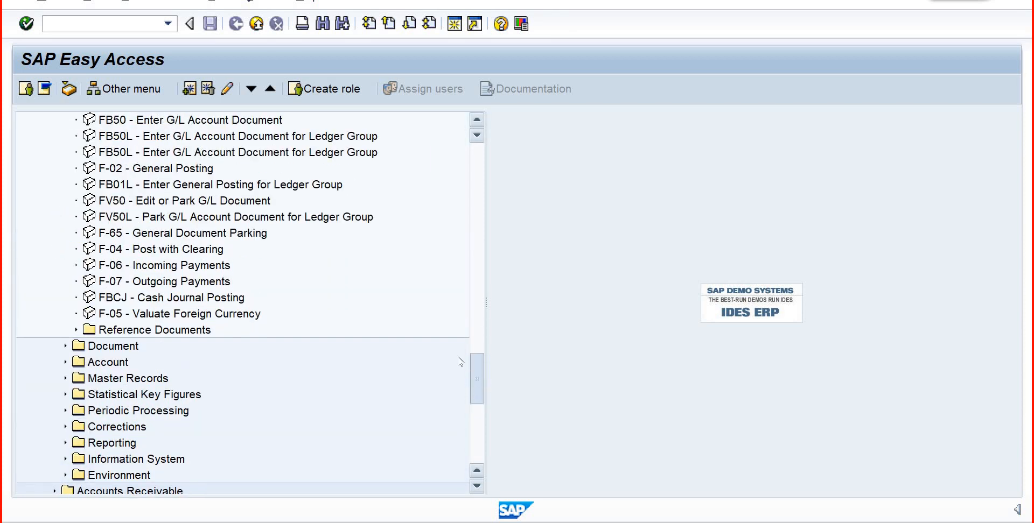
{"action": "left_click", "coordinate": [129, 189]}
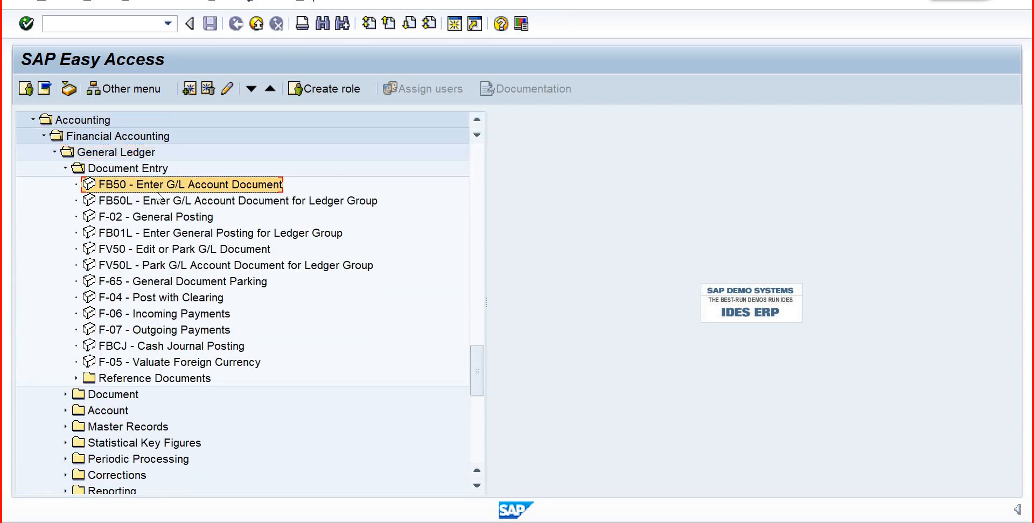
{"action": "key", "text": "Down"}
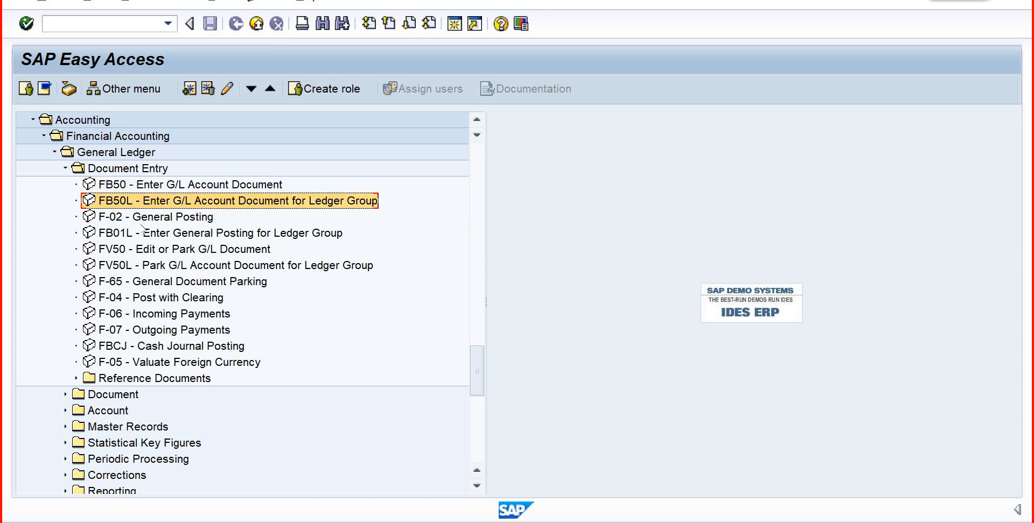
{"action": "key", "text": "Down"}
{"action": "key", "text": "Down"}
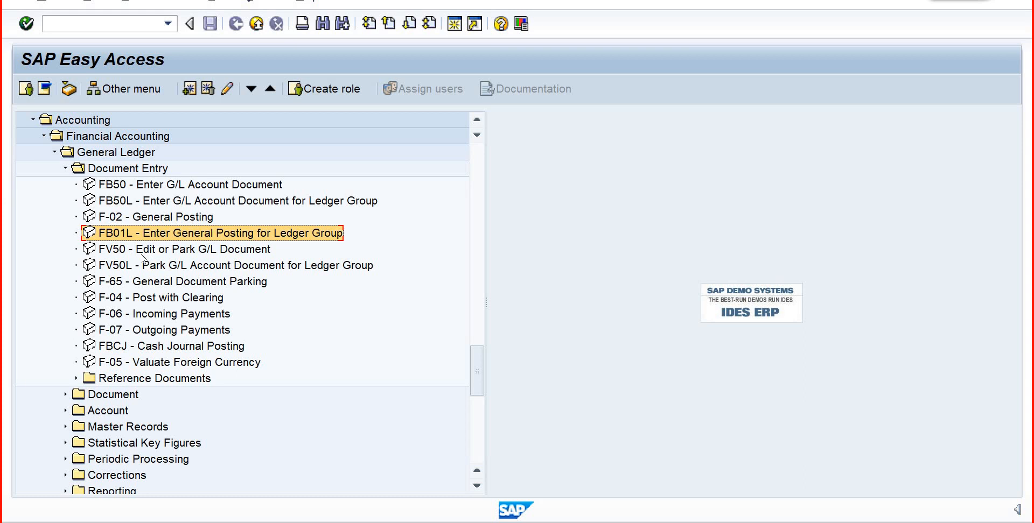
{"action": "key", "text": "Down"}
{"action": "key", "text": "Down"}
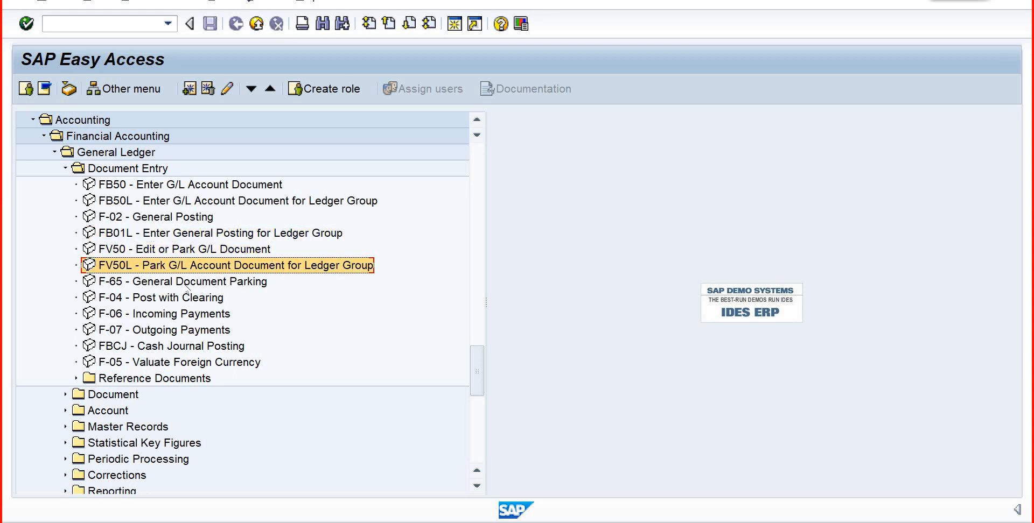
{"action": "key", "text": "Down"}
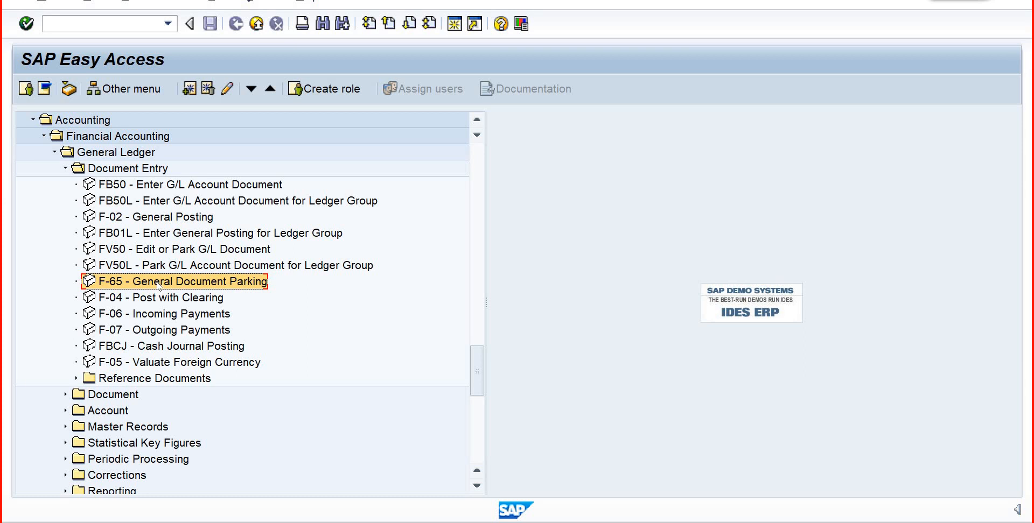
{"action": "left_click", "coordinate": [155, 349]}
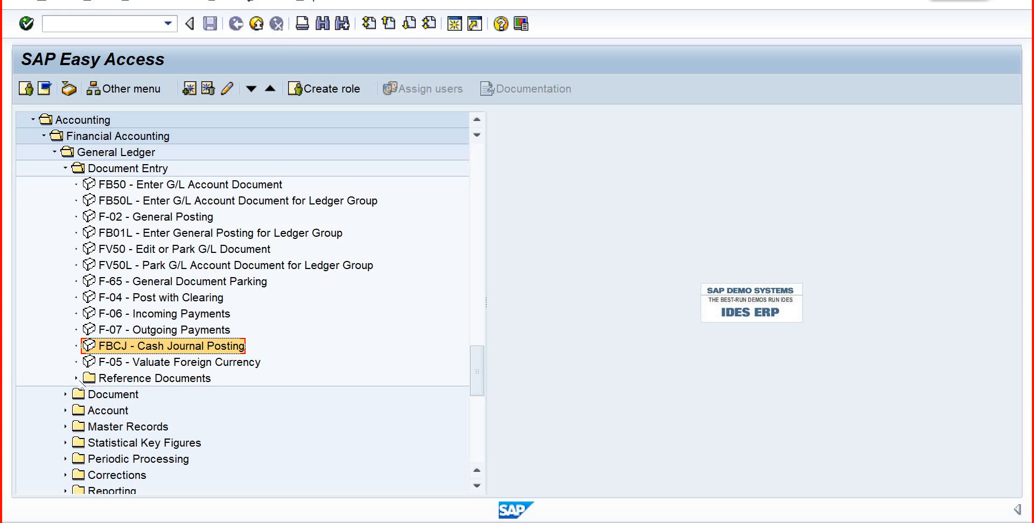
- Expand Reference Documents under Document Entry and highlight FBD1 - Recurring Document, the payment transactions and F-04 - Post with Clearing
{"action": "left_click", "coordinate": [76, 379]}
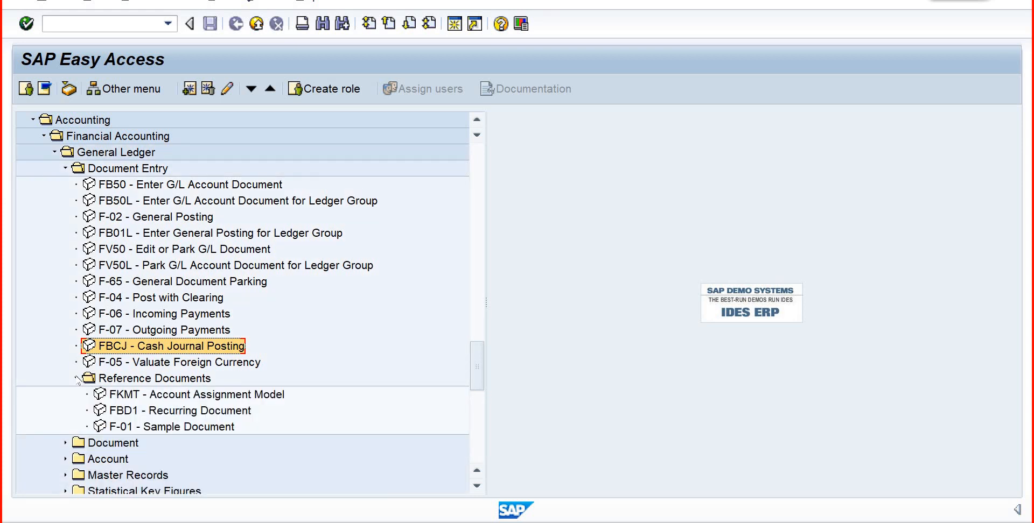
{"action": "left_click", "coordinate": [76, 379]}
{"action": "left_click", "coordinate": [76, 379]}
{"action": "left_click", "coordinate": [150, 413]}
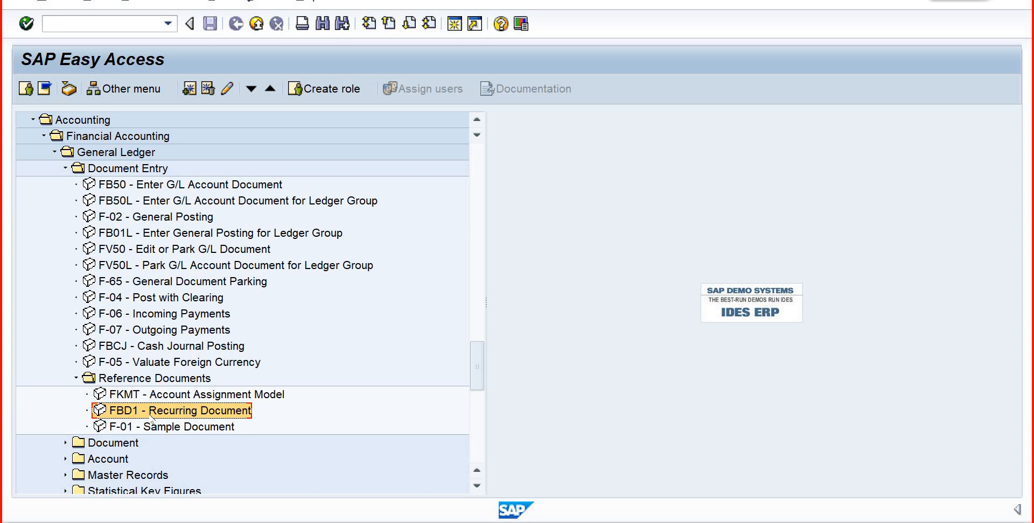
{"action": "left_click", "coordinate": [166, 330]}
{"action": "left_click", "coordinate": [156, 299]}
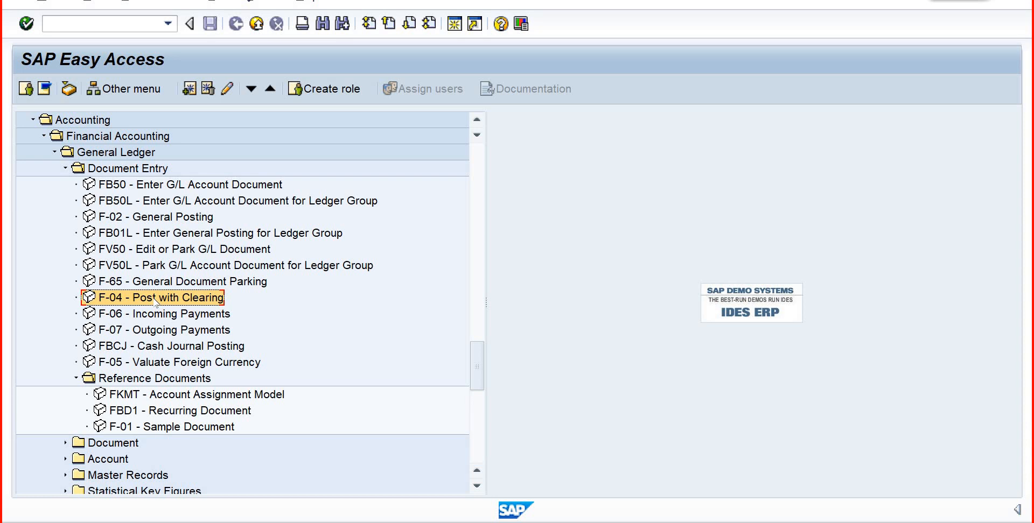
- Expand the General Ledger Document folder, then reopen Document Entry and select FB50 - Enter G/L Account Document
{"action": "left_click", "coordinate": [111, 170]}
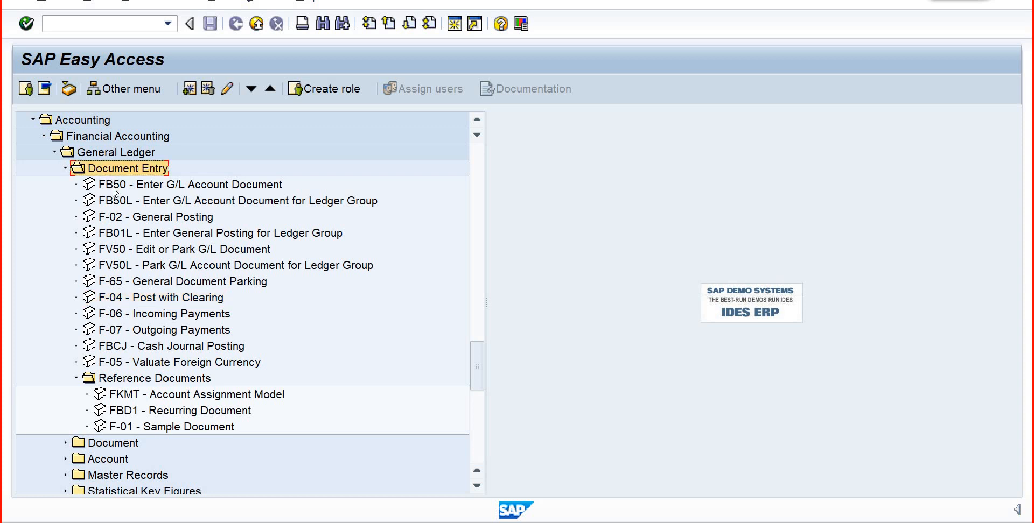
{"action": "left_click", "coordinate": [65, 168]}
{"action": "left_click", "coordinate": [65, 185]}
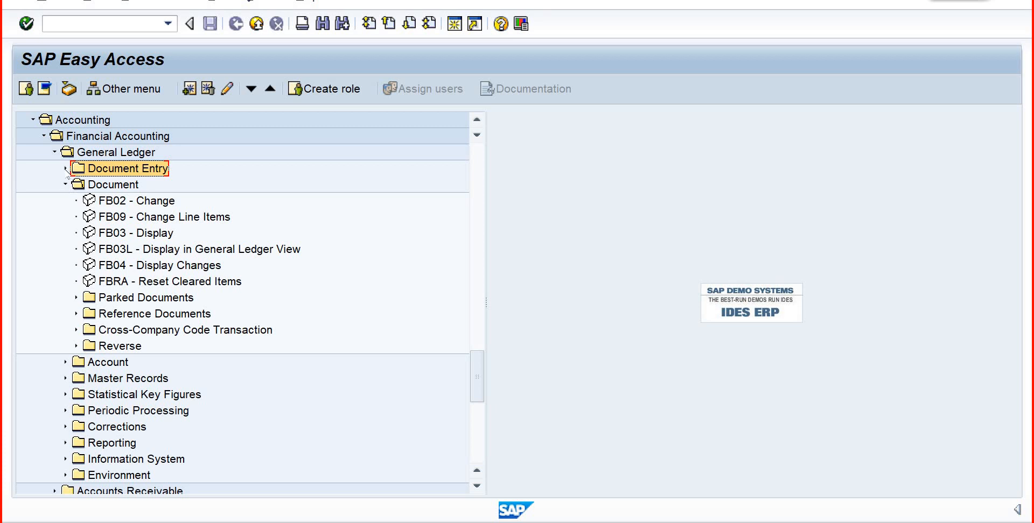
{"action": "left_click", "coordinate": [65, 168]}
{"action": "left_click", "coordinate": [194, 190]}
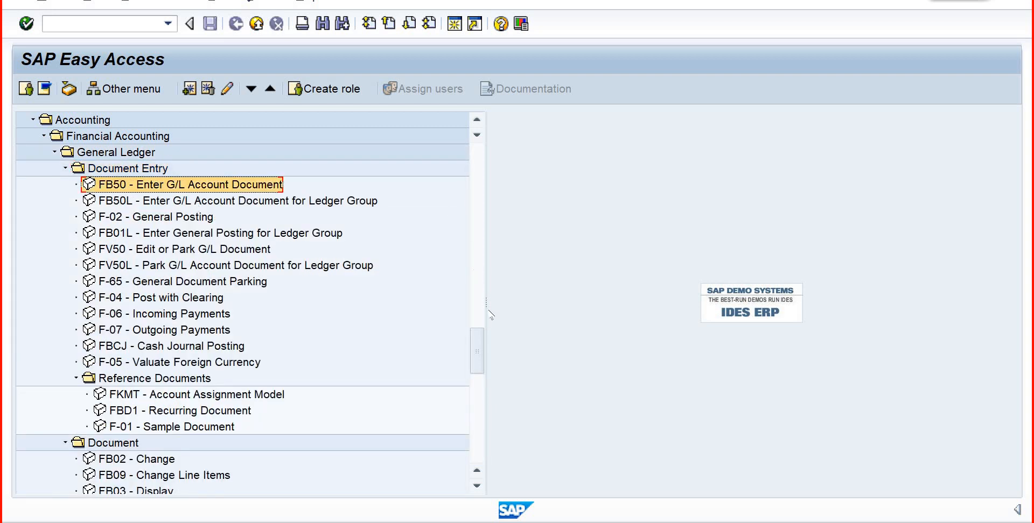
- Expand Controlling under Accounting and open its Internal Orders folder
{"action": "scroll", "coordinate": [484, 391], "scroll_direction": "down", "scroll_amount": 1}
{"action": "left_click_drag", "start_coordinate": [483, 387], "coordinate": [486, 413]}
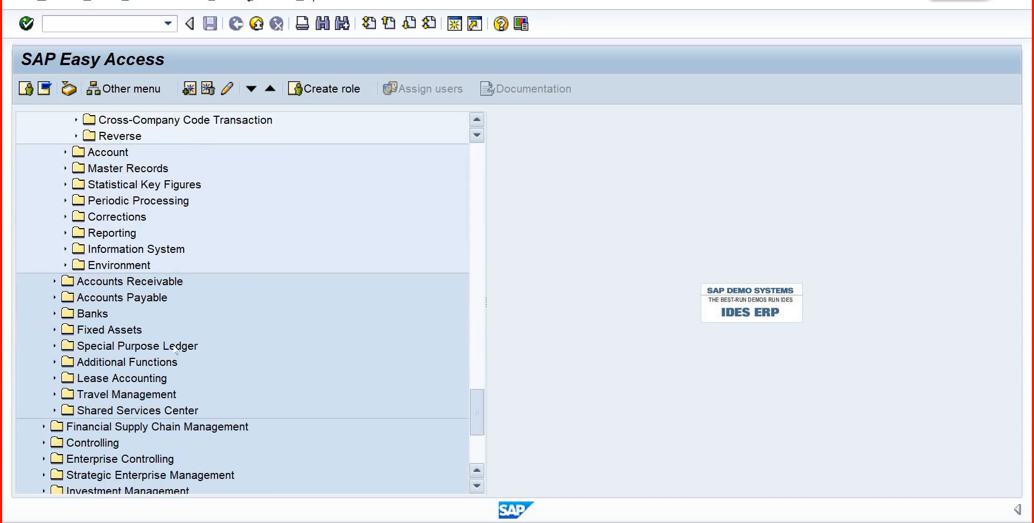
{"action": "left_click", "coordinate": [44, 443]}
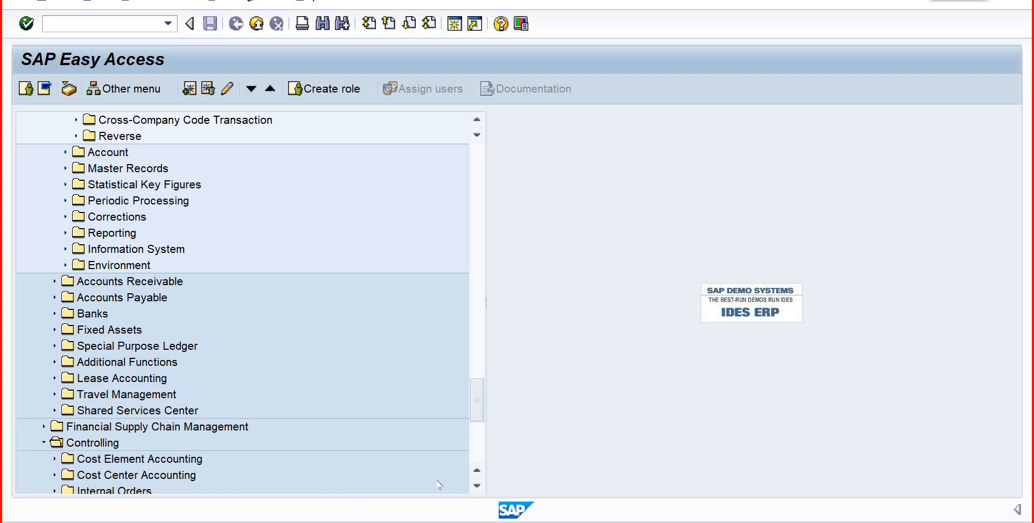
{"action": "scroll", "coordinate": [483, 433], "scroll_direction": "down", "scroll_amount": 4}
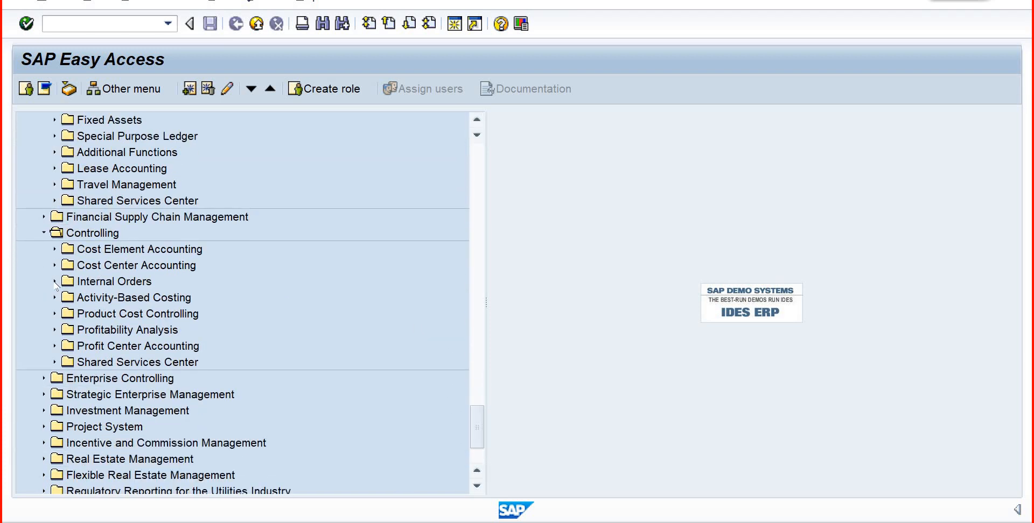
{"action": "left_click", "coordinate": [54, 282]}
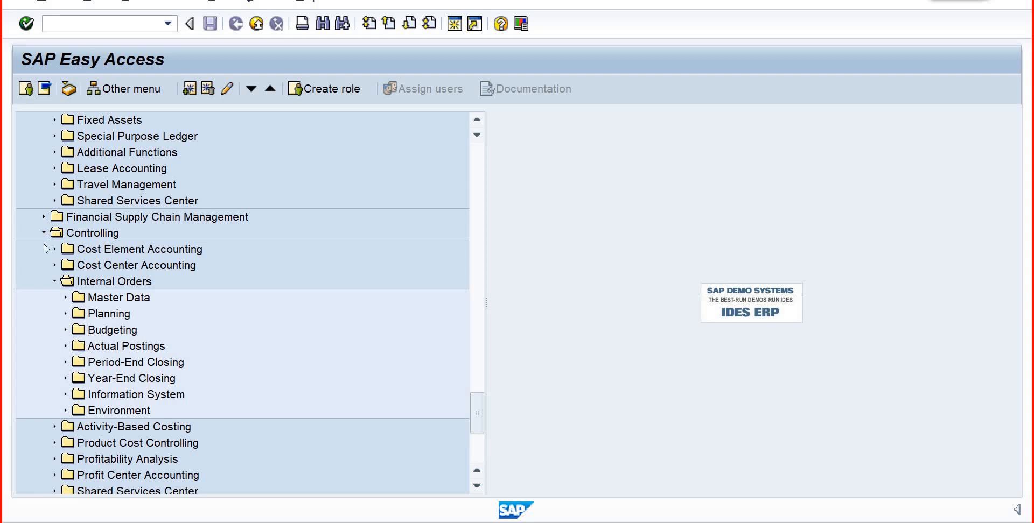
- Expand Cost Center Accounting, view its Master Data folders, and collapse Master Data again
{"action": "left_click", "coordinate": [55, 265]}
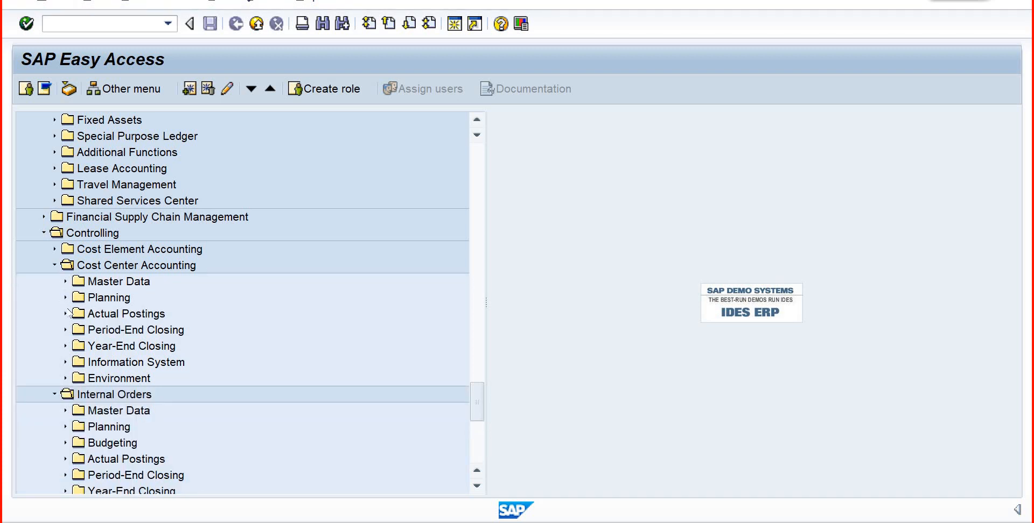
{"action": "left_click", "coordinate": [65, 281]}
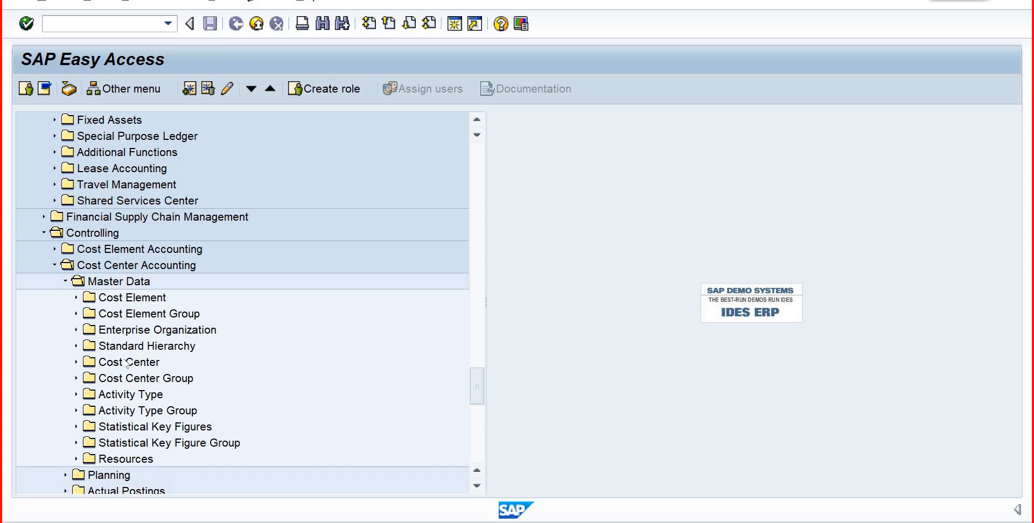
{"action": "left_click", "coordinate": [65, 281]}
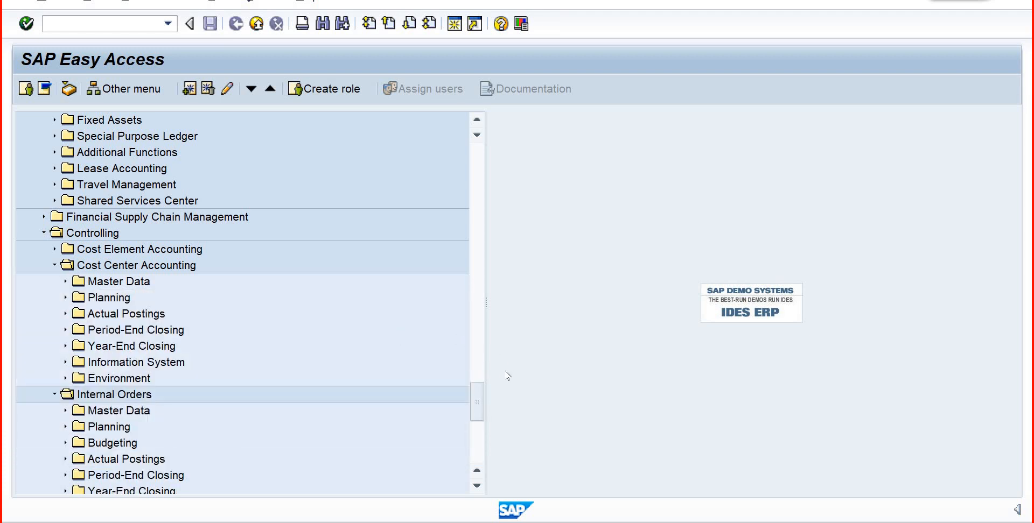
- Return to General Ledger and highlight the Document Entry folder and its FB50 transaction
{"action": "left_click_drag", "start_coordinate": [476, 379], "coordinate": [472, 290]}
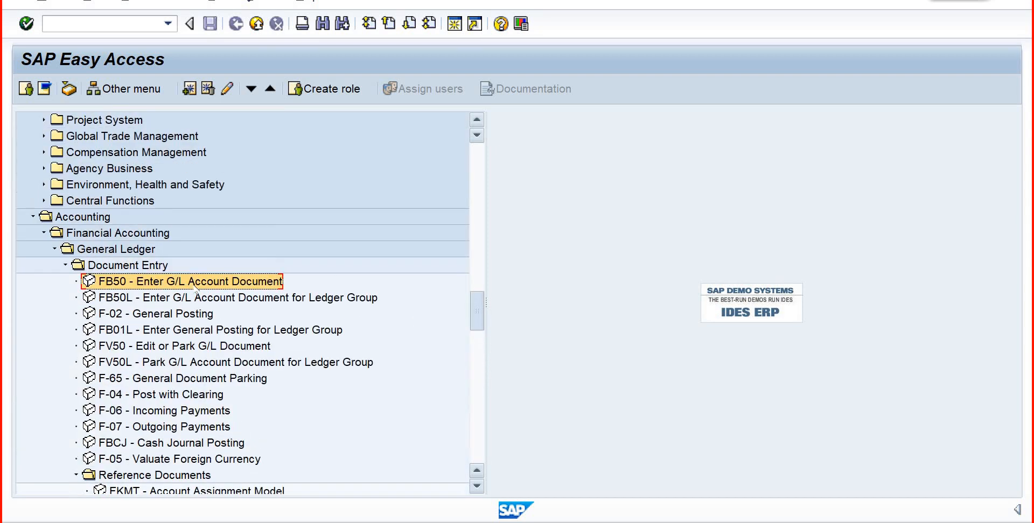
{"action": "left_click", "coordinate": [138, 267]}
{"action": "left_click", "coordinate": [152, 281]}
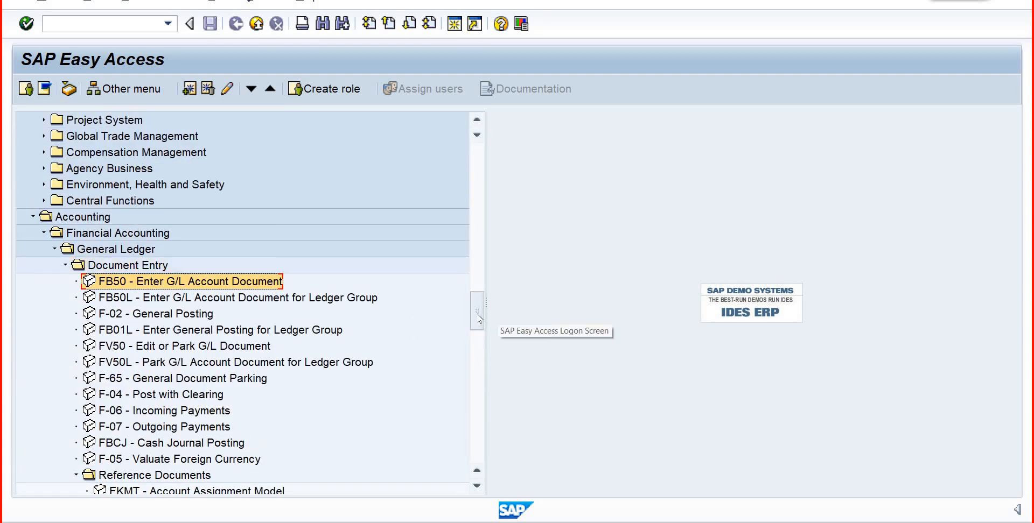
{"action": "left_click_drag", "start_coordinate": [476, 304], "coordinate": [471, 326]}
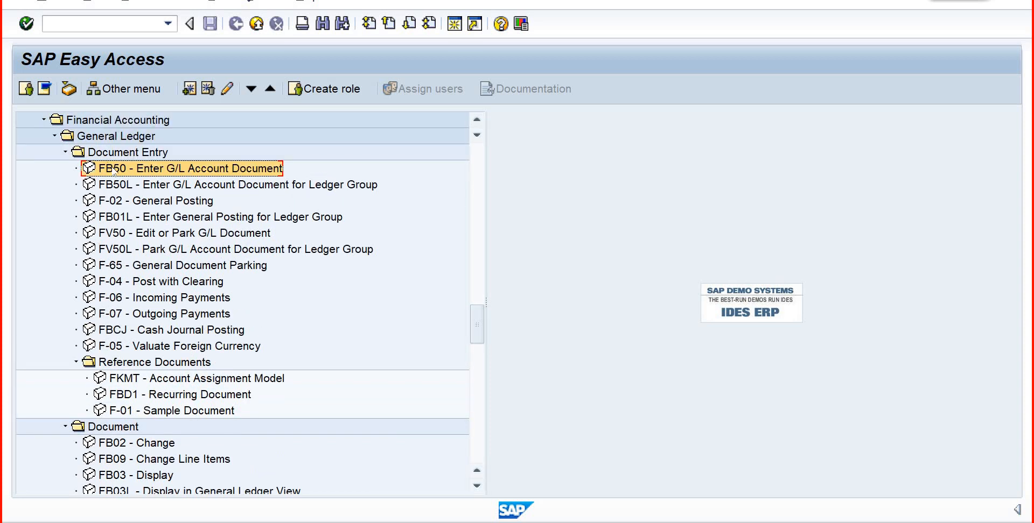
{"action": "left_click", "coordinate": [125, 157]}
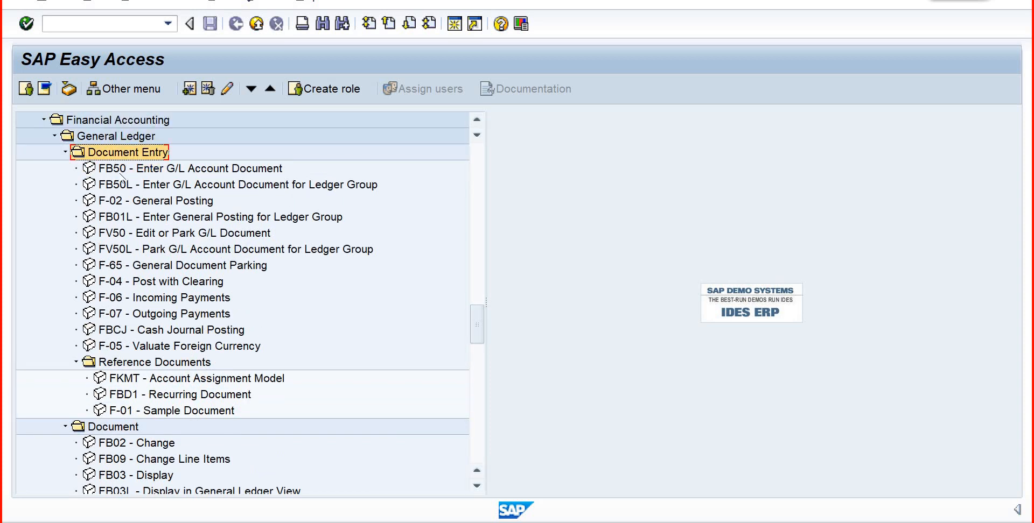
- Select the General Ledger Document folder and highlight its FB02 - Change transaction
{"action": "left_click", "coordinate": [117, 431]}
{"action": "left_click_drag", "start_coordinate": [476, 323], "coordinate": [478, 351]}
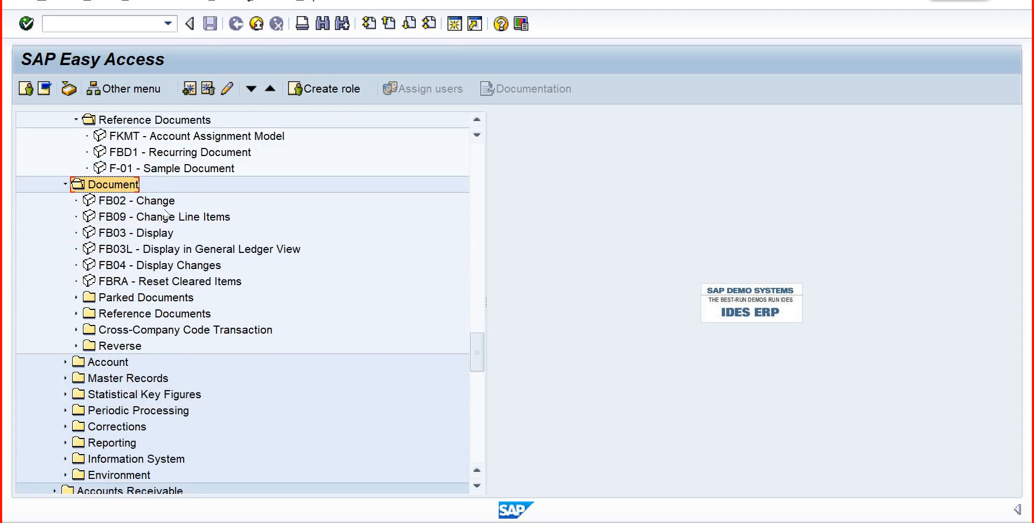
{"action": "key", "text": "Down"}
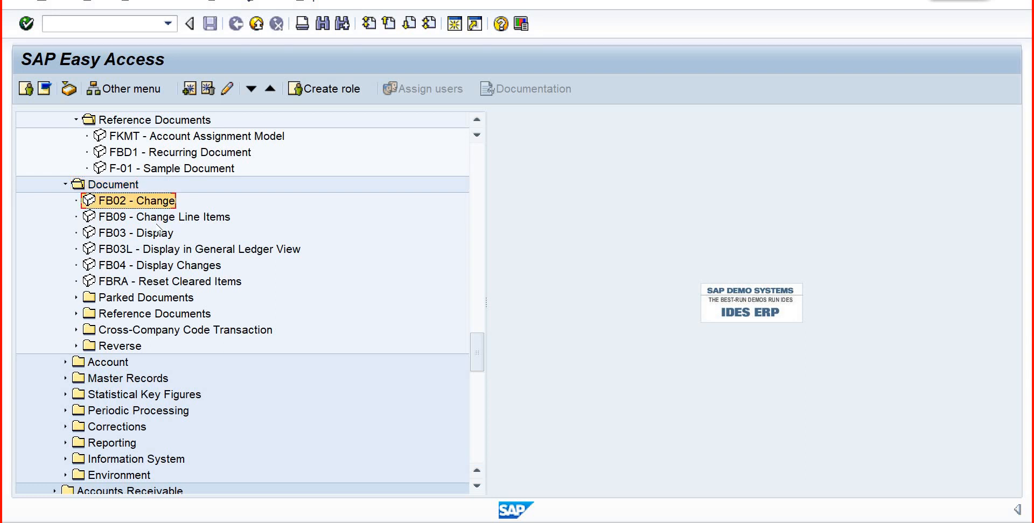
- Expand Parked Documents and Reference Documents down to the Recurring Document transactions, and reselect the parent Document folder
{"action": "left_click", "coordinate": [76, 297]}
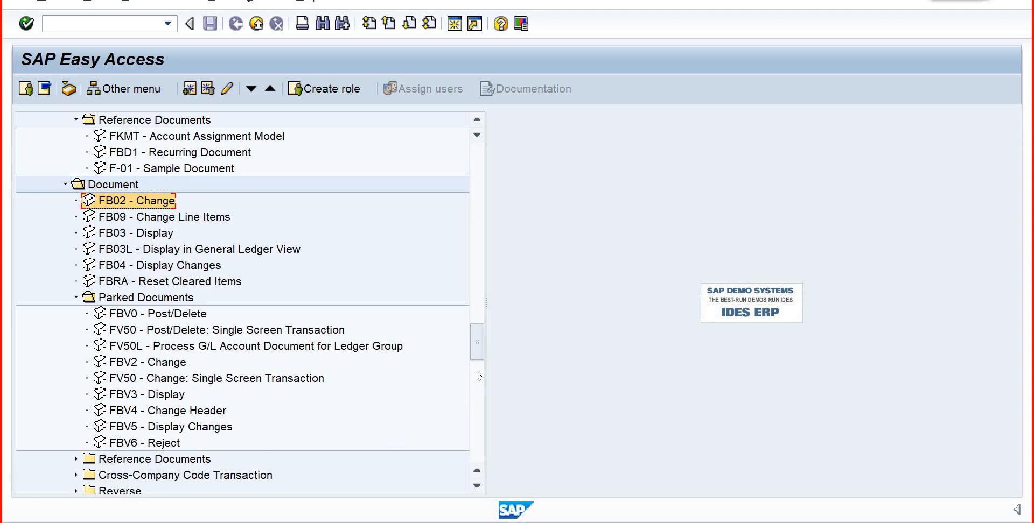
{"action": "left_click_drag", "start_coordinate": [477, 353], "coordinate": [476, 372]}
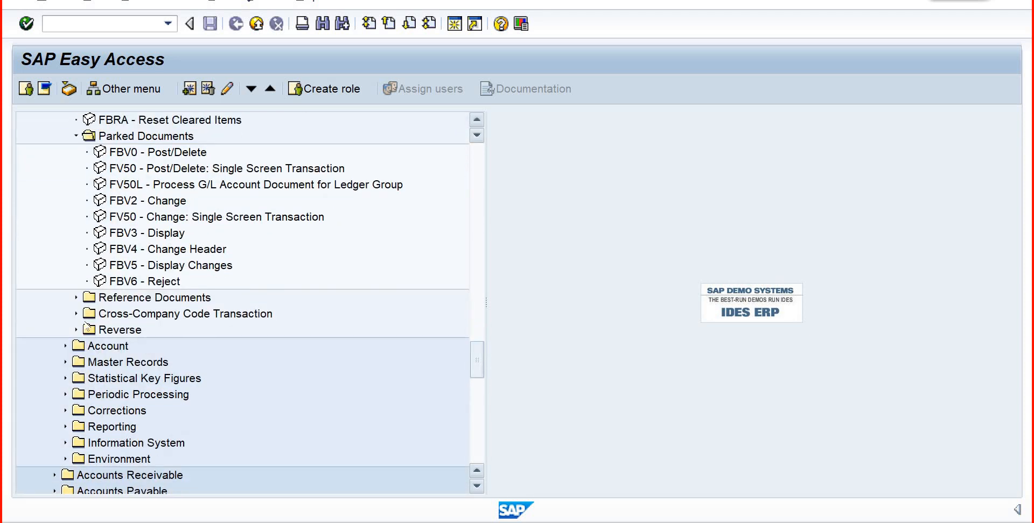
{"action": "left_click", "coordinate": [77, 297]}
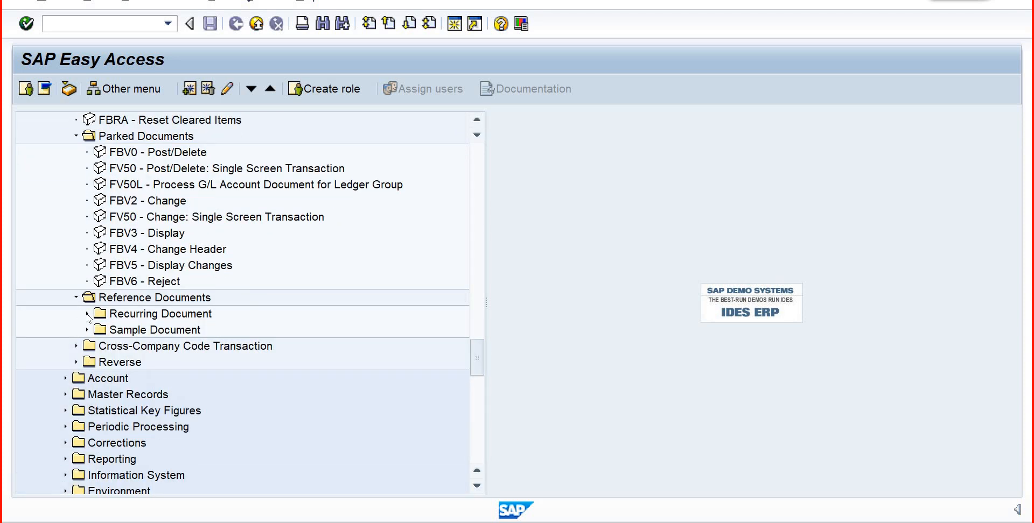
{"action": "left_click", "coordinate": [87, 313]}
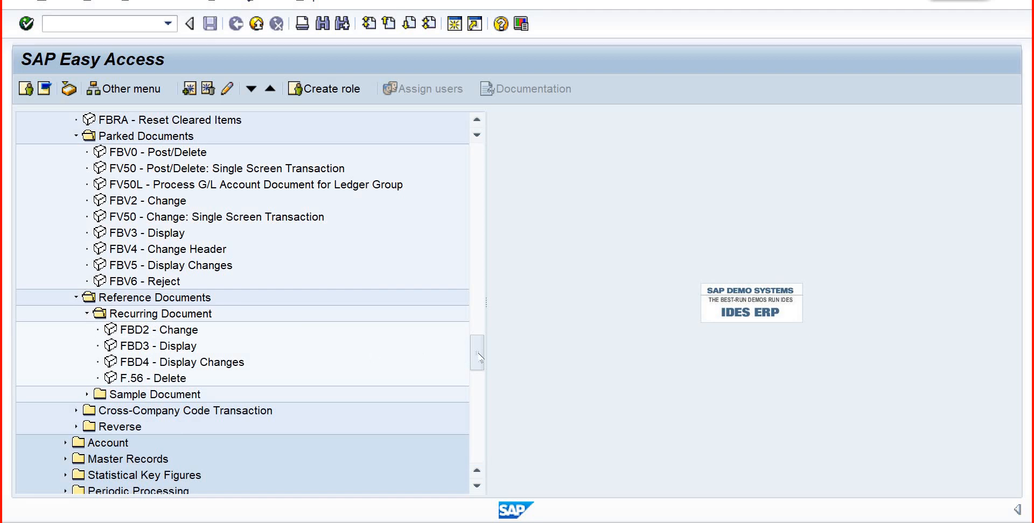
{"action": "left_click_drag", "start_coordinate": [474, 340], "coordinate": [473, 309]}
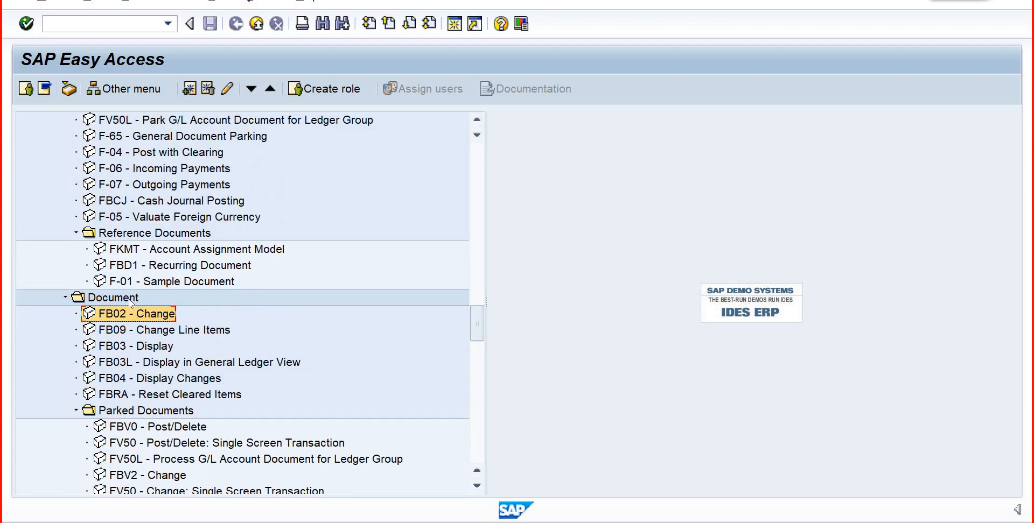
{"action": "left_click", "coordinate": [130, 301]}
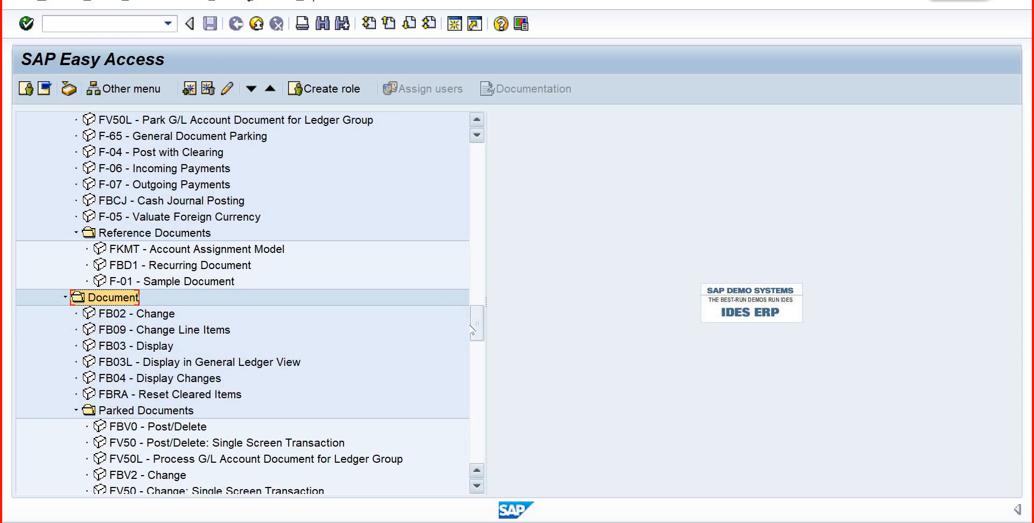
- Expand the General Ledger Account folder, highlight FBL3N - Display/Change Line Items, and collapse the folder again
{"action": "left_click_drag", "start_coordinate": [472, 330], "coordinate": [467, 346]}
{"action": "scroll", "coordinate": [481, 365], "scroll_direction": "down", "scroll_amount": 4}
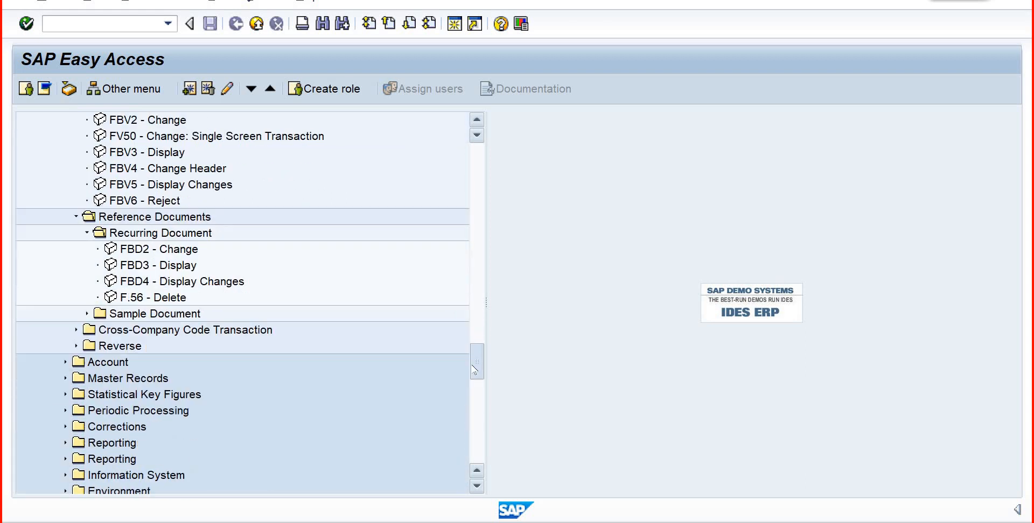
{"action": "left_click", "coordinate": [65, 346]}
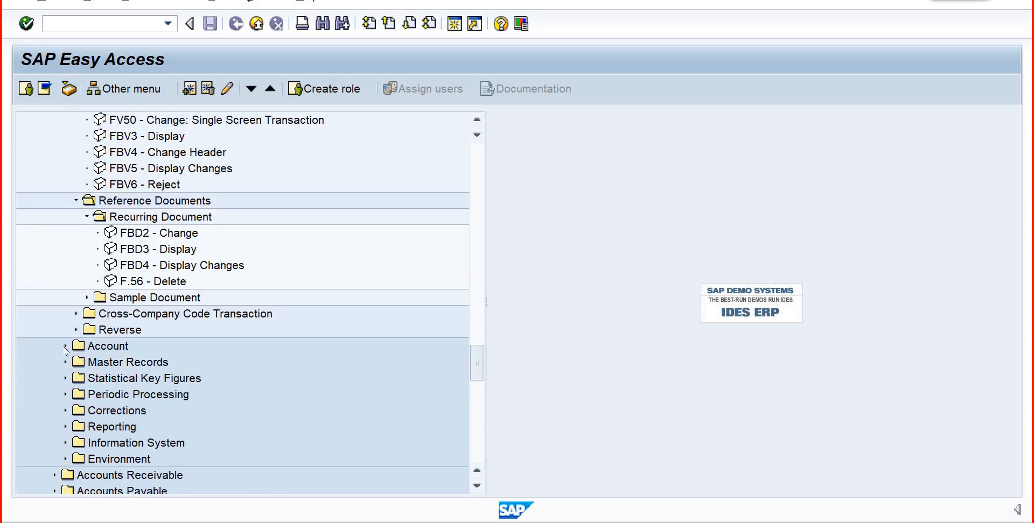
{"action": "left_click", "coordinate": [137, 364]}
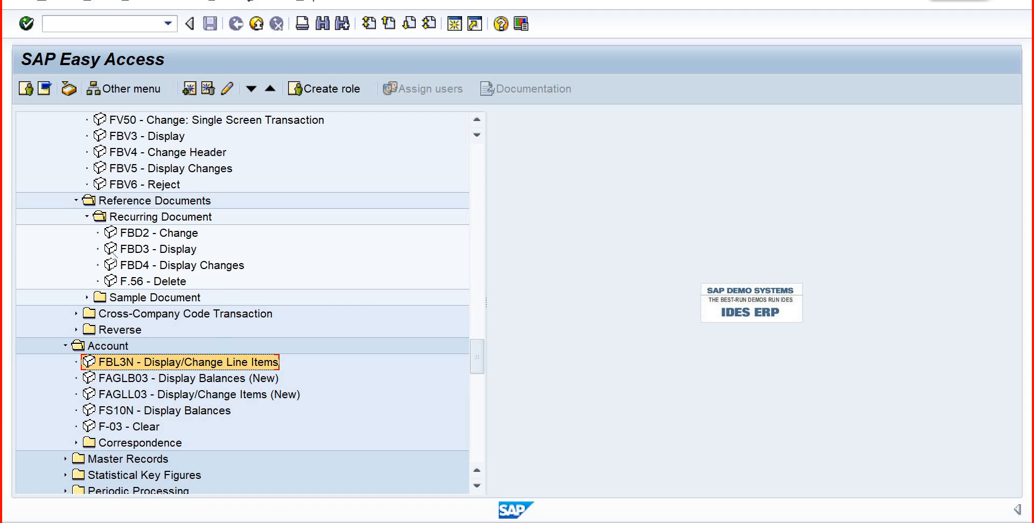
{"action": "left_click", "coordinate": [117, 347]}
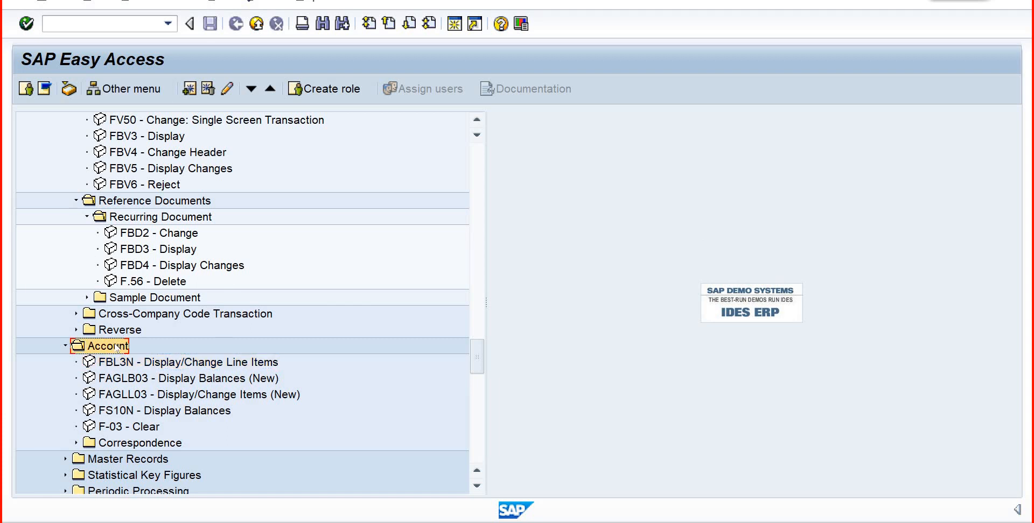
{"action": "left_click", "coordinate": [65, 346]}
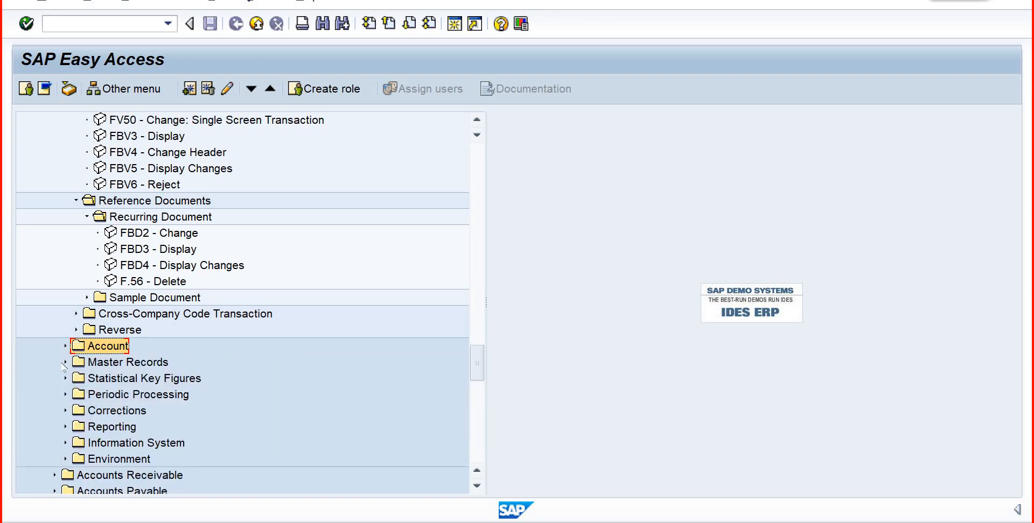
- Expand Master Records to view the G/L Accounts Individual Processing transactions, collapse G/L Accounts, and select Master Records
{"action": "left_click", "coordinate": [65, 362]}
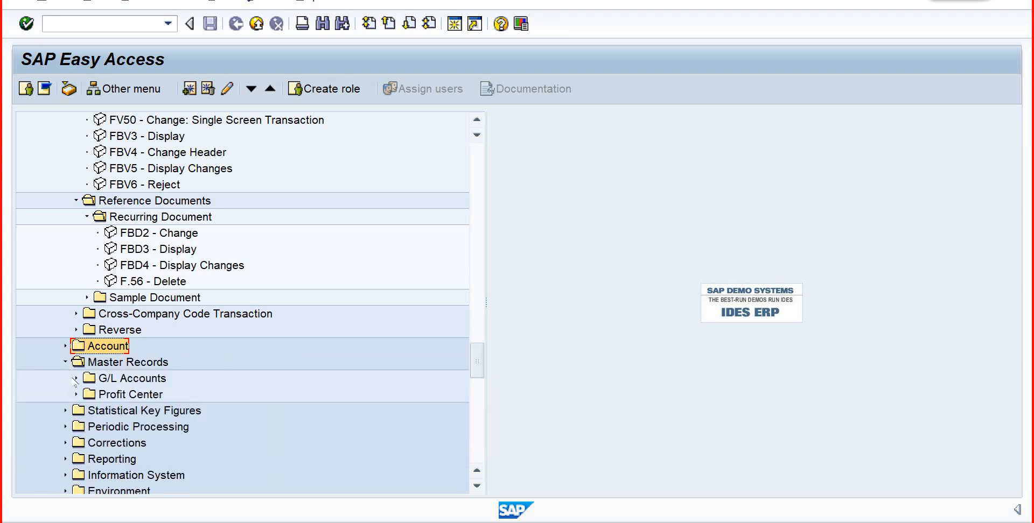
{"action": "left_click", "coordinate": [75, 379]}
{"action": "left_click", "coordinate": [86, 395]}
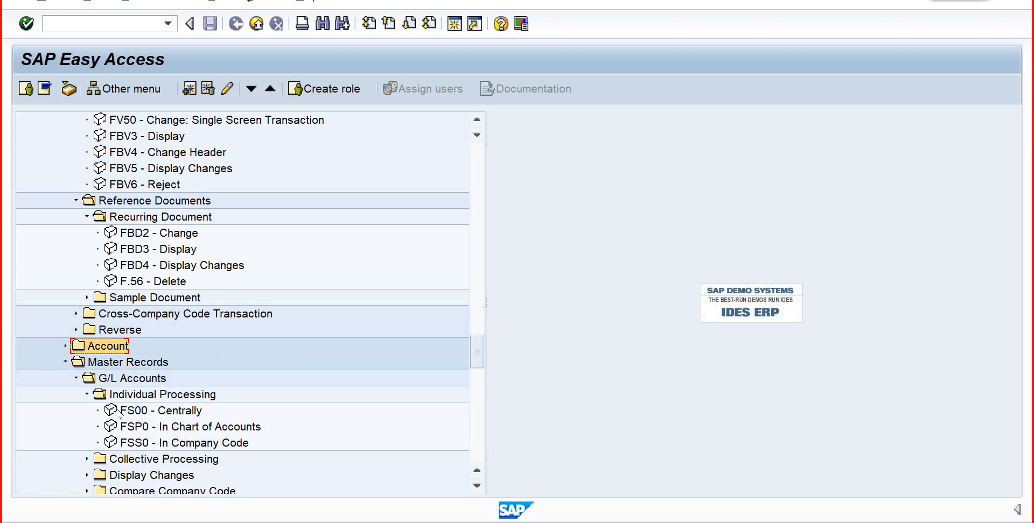
{"action": "left_click", "coordinate": [87, 395]}
{"action": "left_click", "coordinate": [76, 380]}
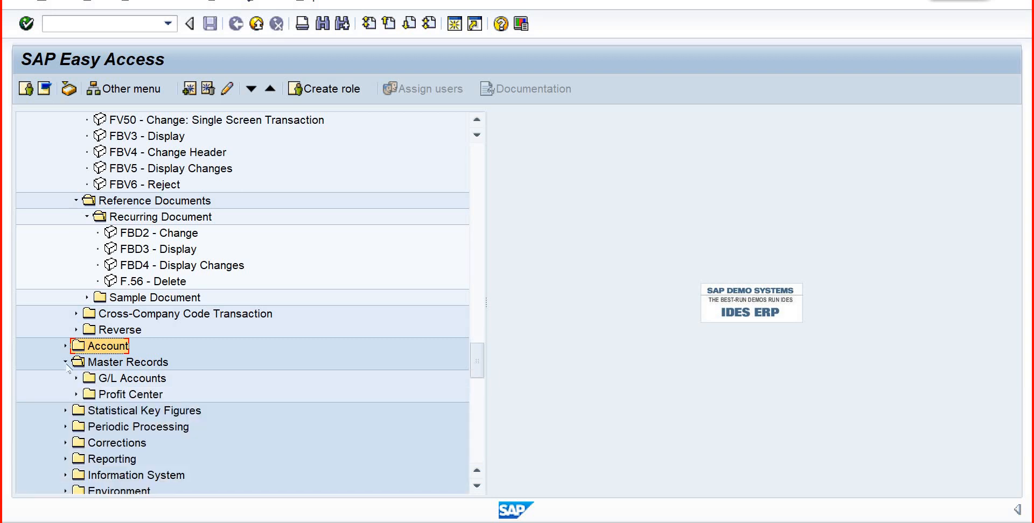
{"action": "left_click", "coordinate": [69, 365]}
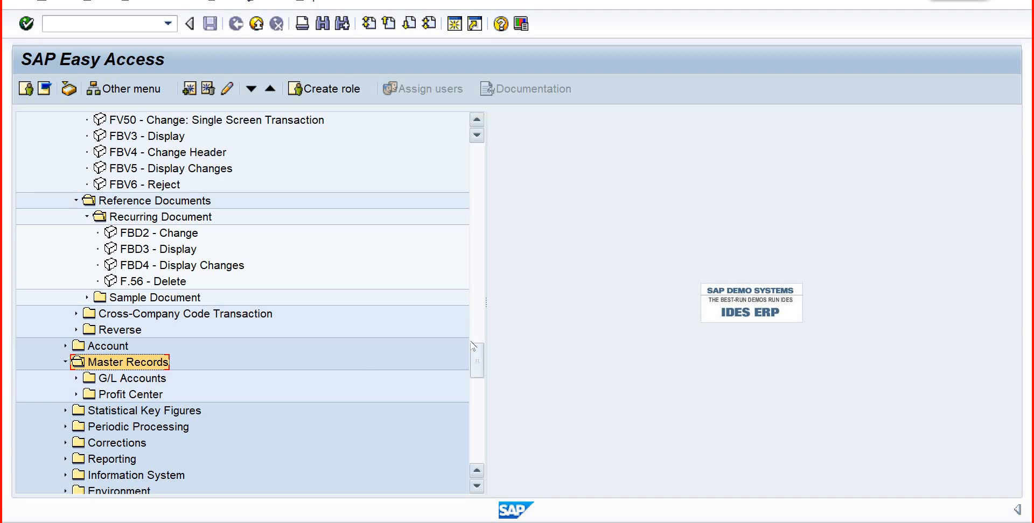
- Collapse the Reference Documents and Parked Documents subfolders and their parent Document folder under General Ledger
{"action": "left_click_drag", "start_coordinate": [475, 358], "coordinate": [476, 341]}
{"action": "left_click", "coordinate": [87, 379]}
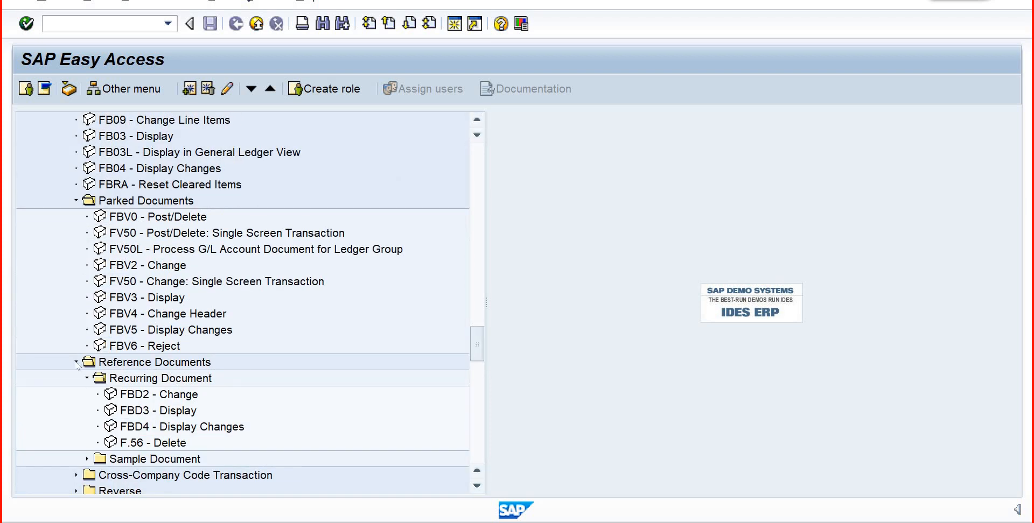
{"action": "left_click", "coordinate": [76, 361]}
{"action": "left_click_drag", "start_coordinate": [477, 342], "coordinate": [477, 329]}
{"action": "left_click", "coordinate": [76, 395]}
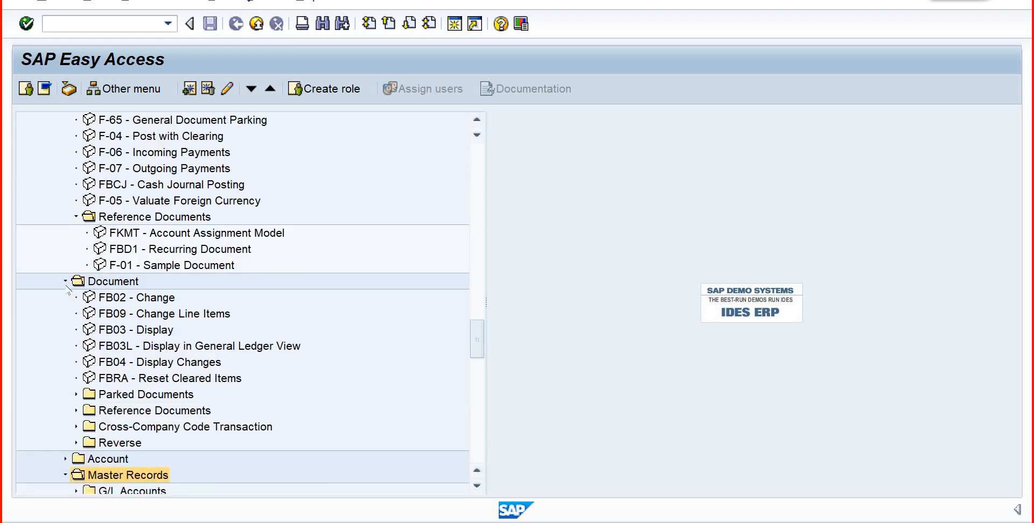
{"action": "left_click", "coordinate": [65, 281]}
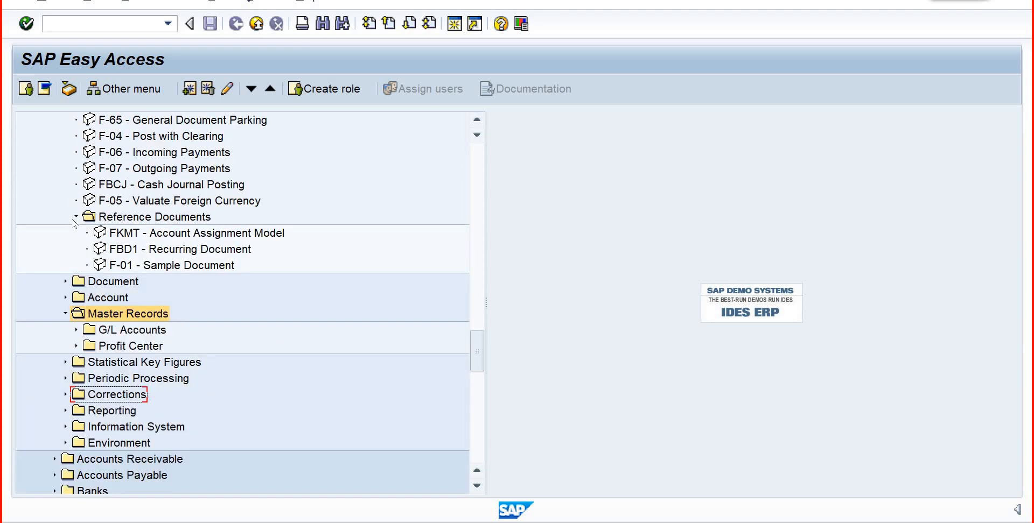
- Collapse the General Ledger Reference Documents, Master Records and Document Entry folders, and select Master Records
{"action": "left_click", "coordinate": [76, 216]}
{"action": "left_click", "coordinate": [65, 265]}
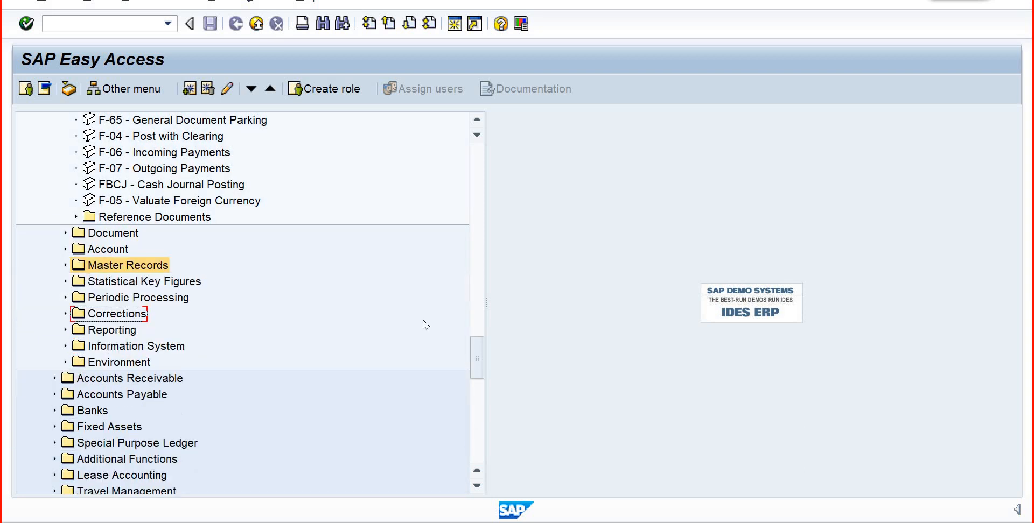
{"action": "left_click_drag", "start_coordinate": [478, 339], "coordinate": [478, 298]}
{"action": "left_click", "coordinate": [65, 330]}
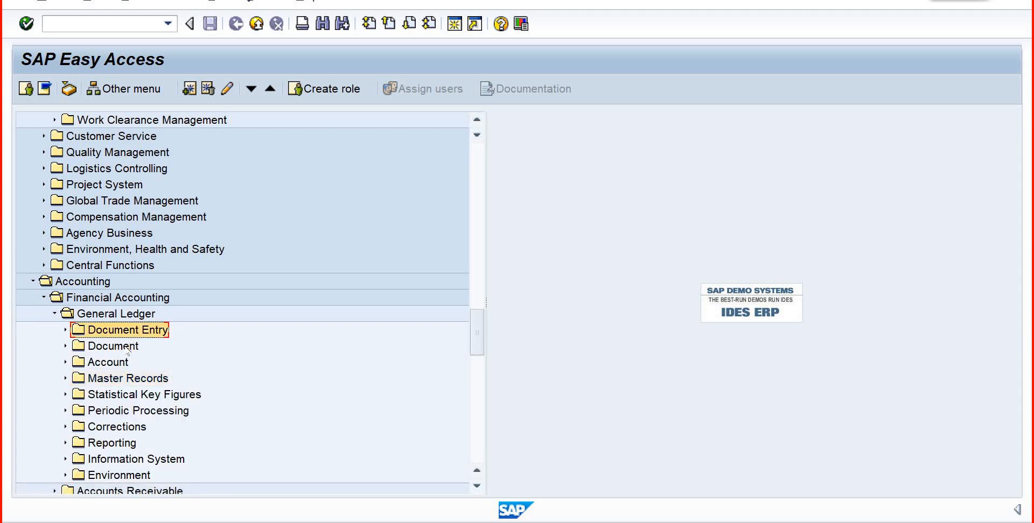
{"action": "left_click", "coordinate": [129, 380]}
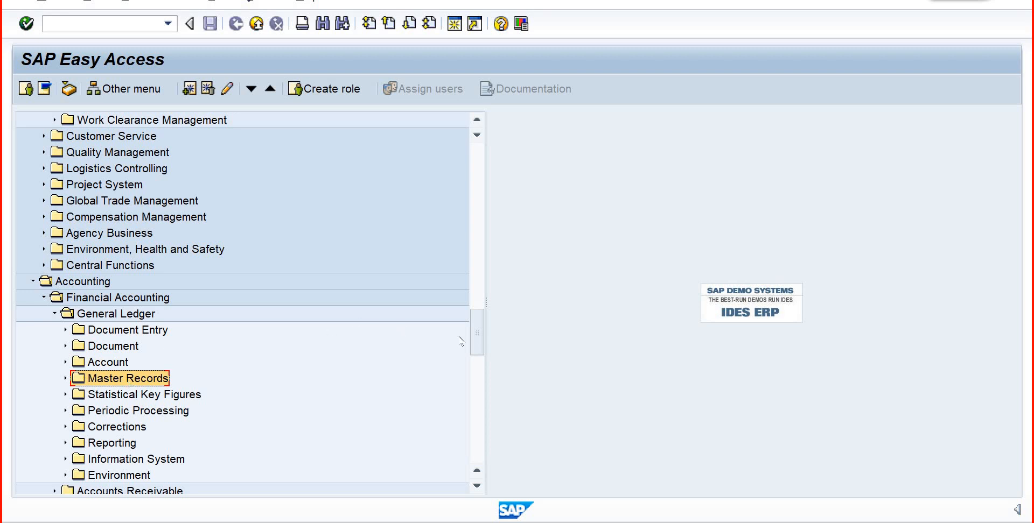
- Collapse Environment and Management of Technical Objects under Plant Maintenance, and collapse the Master Data folder under Production
{"action": "left_click_drag", "start_coordinate": [482, 345], "coordinate": [474, 277]}
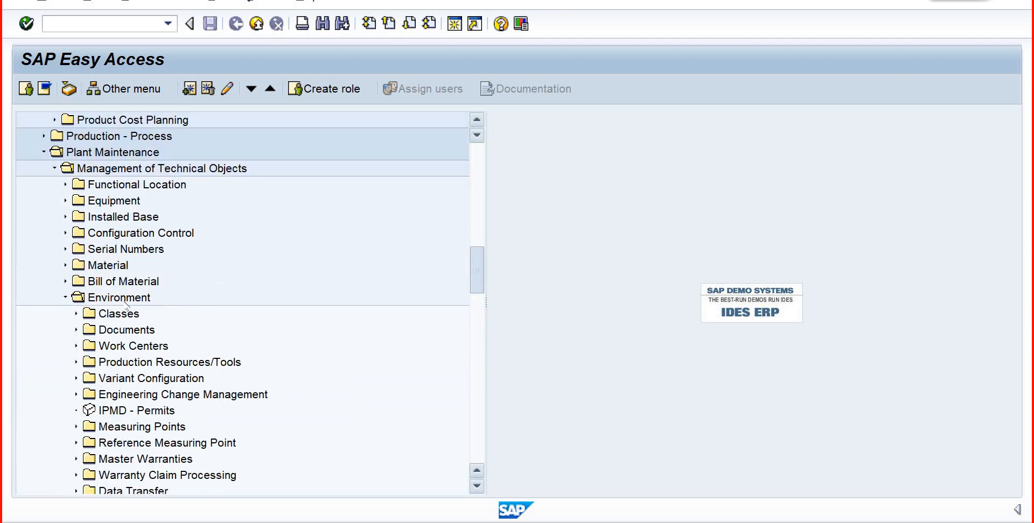
{"action": "left_click", "coordinate": [65, 297]}
{"action": "left_click", "coordinate": [55, 168]}
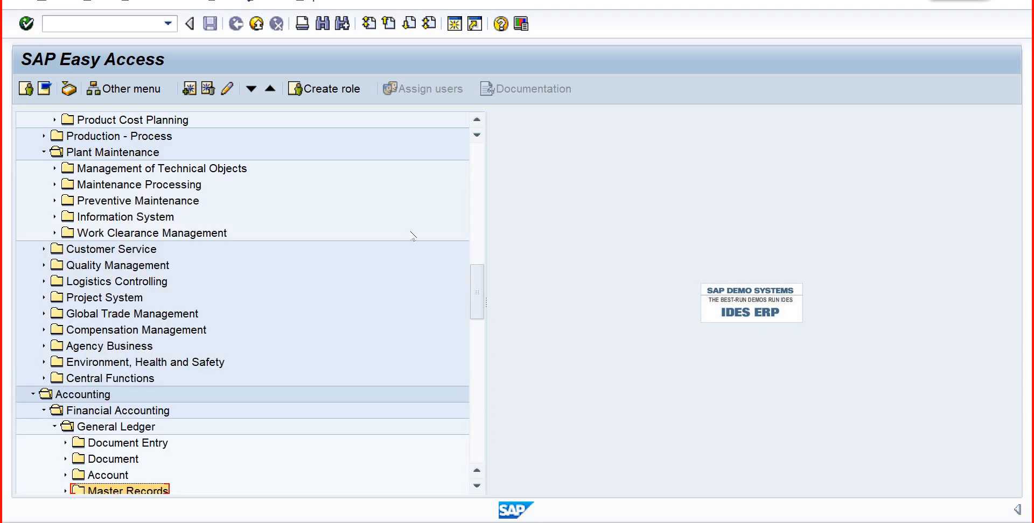
{"action": "left_click", "coordinate": [478, 231]}
{"action": "left_click_drag", "start_coordinate": [479, 231], "coordinate": [478, 194]}
{"action": "left_click", "coordinate": [53, 169]}
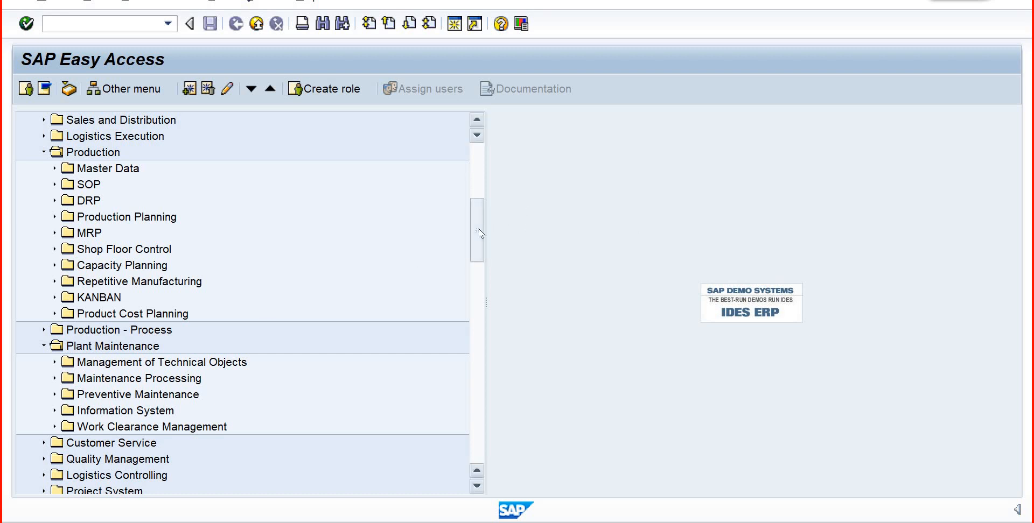
- Highlight the Production, Plant Maintenance, General Ledger and Document Entry folders one after another
{"action": "left_click", "coordinate": [118, 154]}
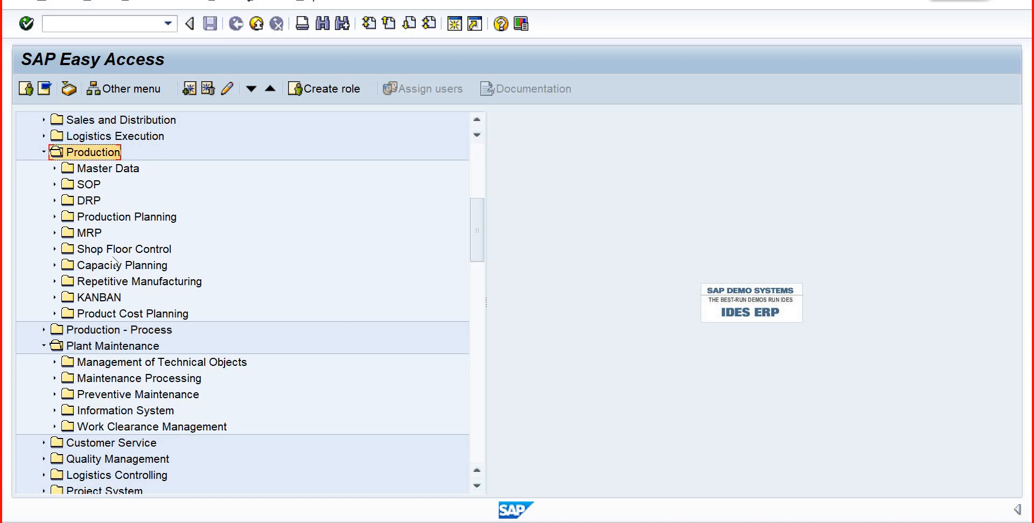
{"action": "left_click", "coordinate": [113, 347]}
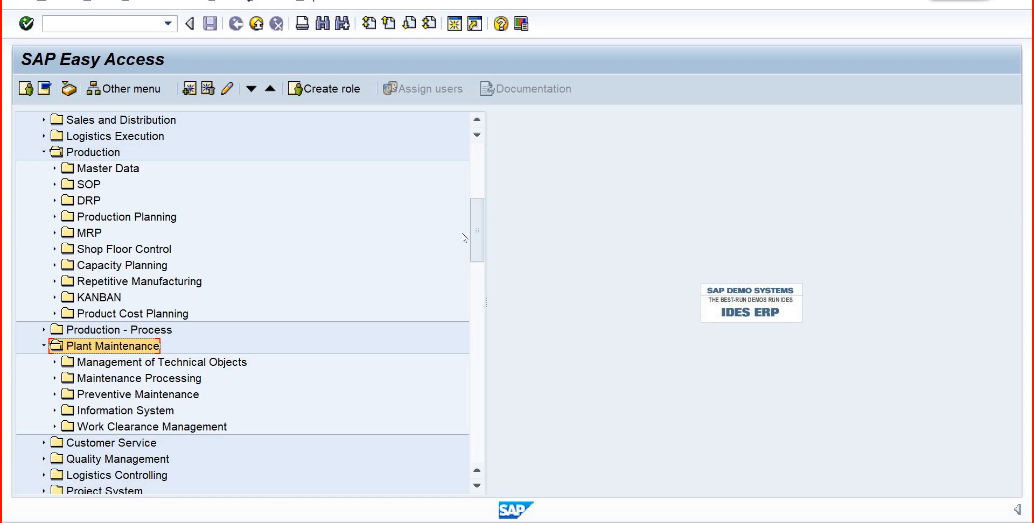
{"action": "scroll", "coordinate": [481, 280], "scroll_direction": "down", "scroll_amount": 6}
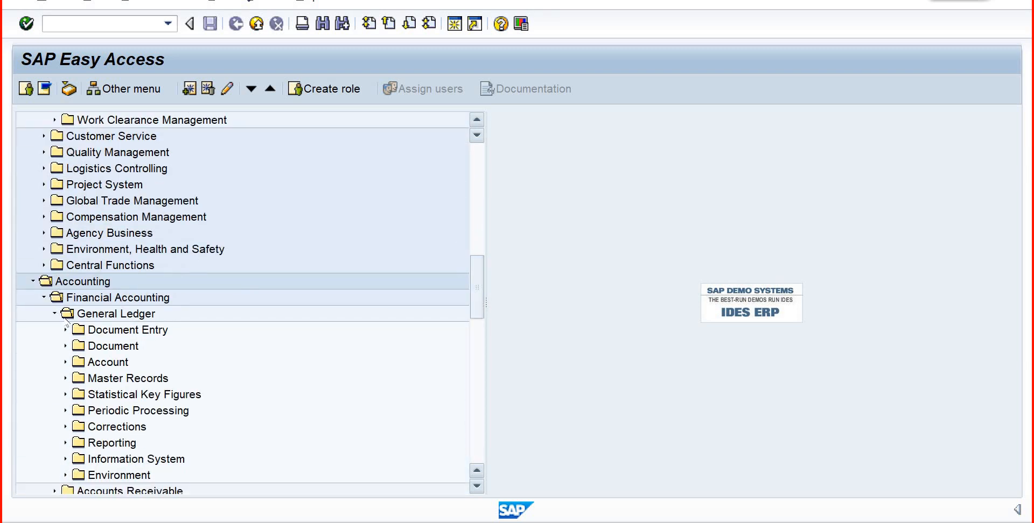
{"action": "left_click", "coordinate": [99, 316]}
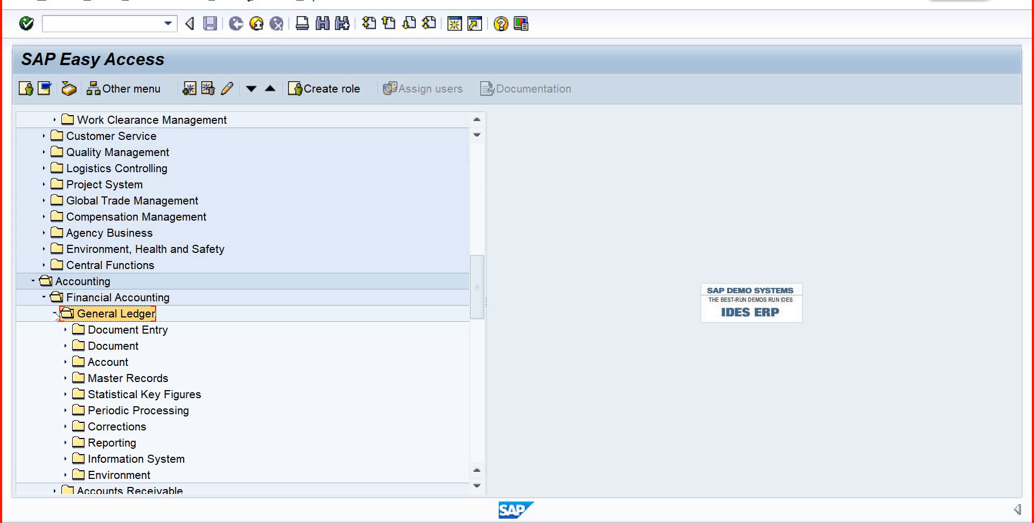
{"action": "left_click", "coordinate": [92, 336]}
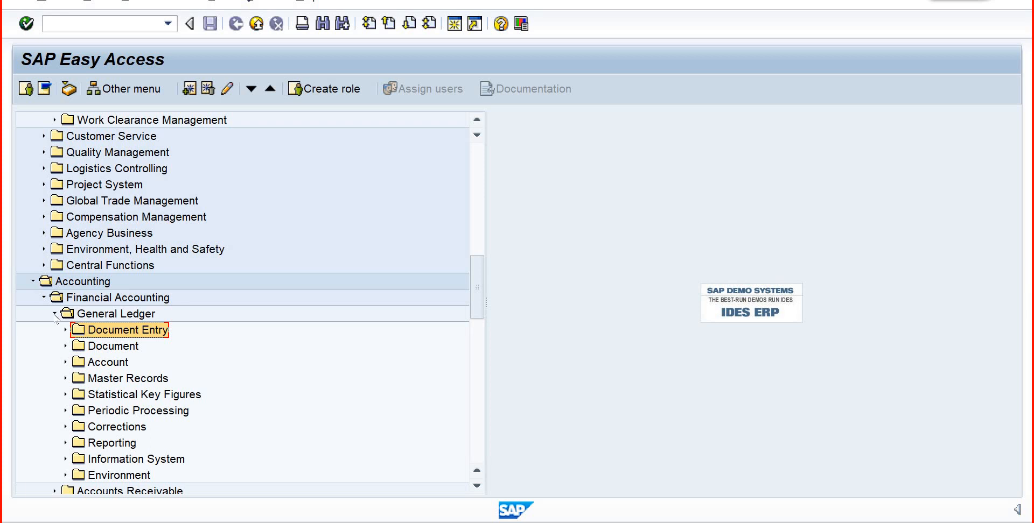
- Collapse and reopen General Ledger, expand its Document Entry folder and highlight FB50 - Enter G/L Account Document
{"action": "left_click", "coordinate": [54, 314]}
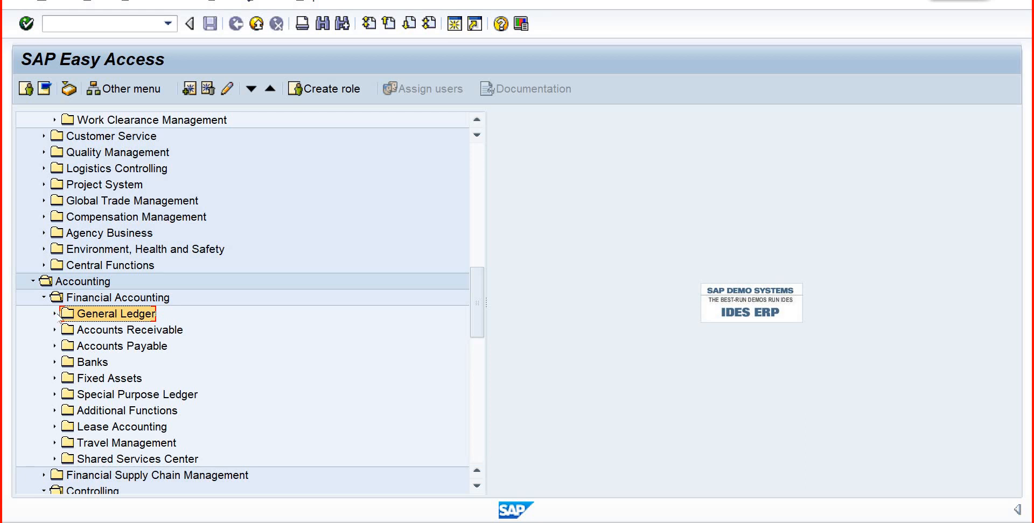
{"action": "left_click", "coordinate": [55, 314]}
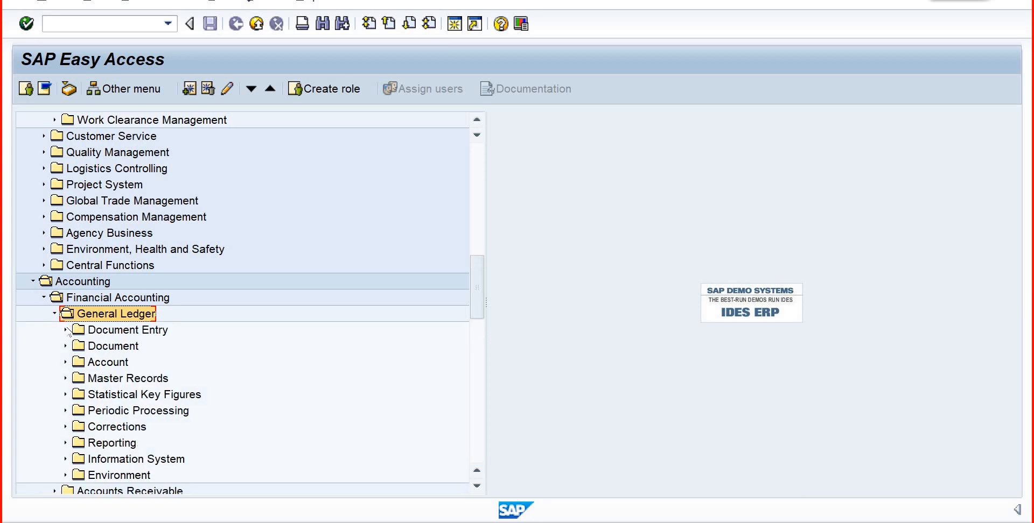
{"action": "left_click", "coordinate": [66, 329]}
{"action": "left_click", "coordinate": [132, 285]}
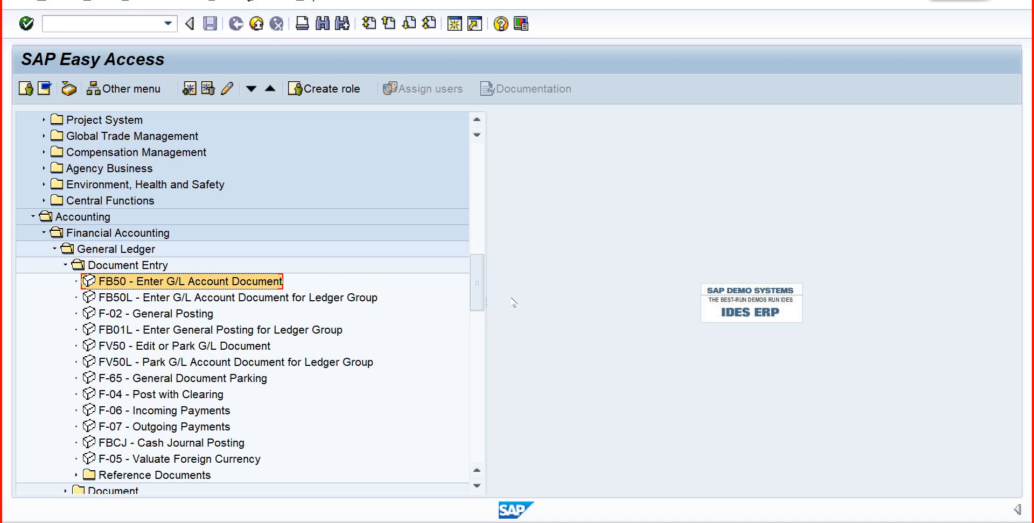
- Expand Production Master Data down to Work Centers, Work Center, and highlight its CR01 - Create transaction
{"action": "left_click_drag", "start_coordinate": [476, 278], "coordinate": [473, 209]}
{"action": "scroll", "coordinate": [474, 214], "scroll_direction": "down", "scroll_amount": 2}
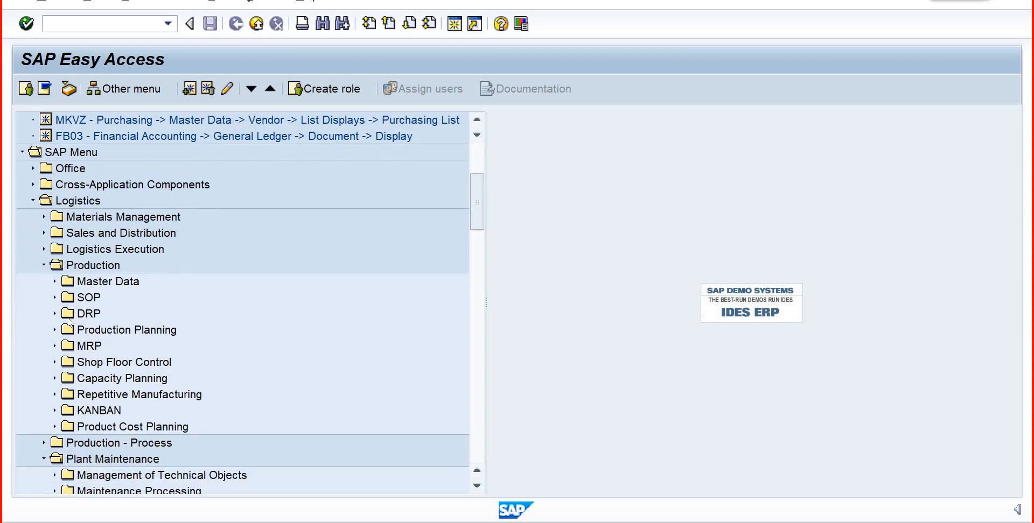
{"action": "left_click", "coordinate": [99, 266]}
{"action": "left_click", "coordinate": [54, 282]}
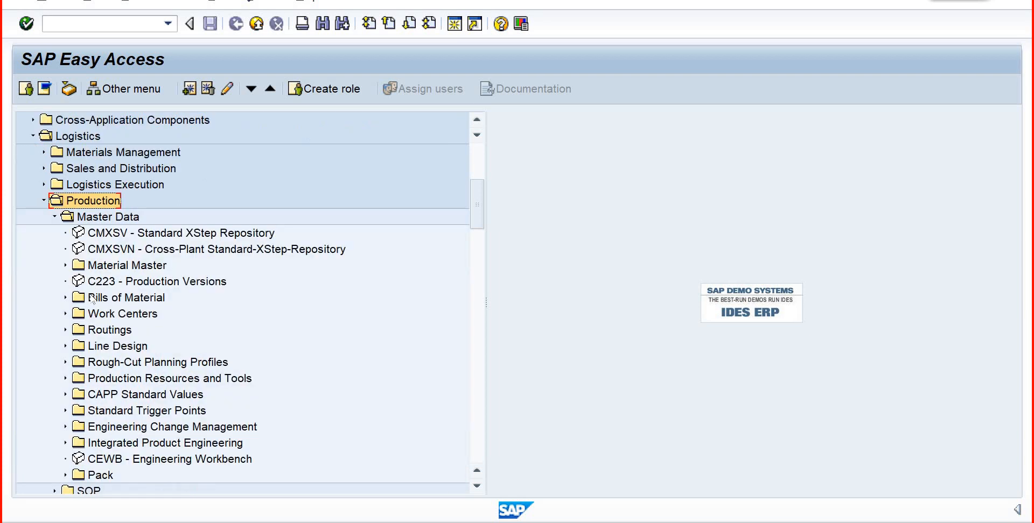
{"action": "left_click", "coordinate": [65, 313]}
{"action": "left_click", "coordinate": [76, 330]}
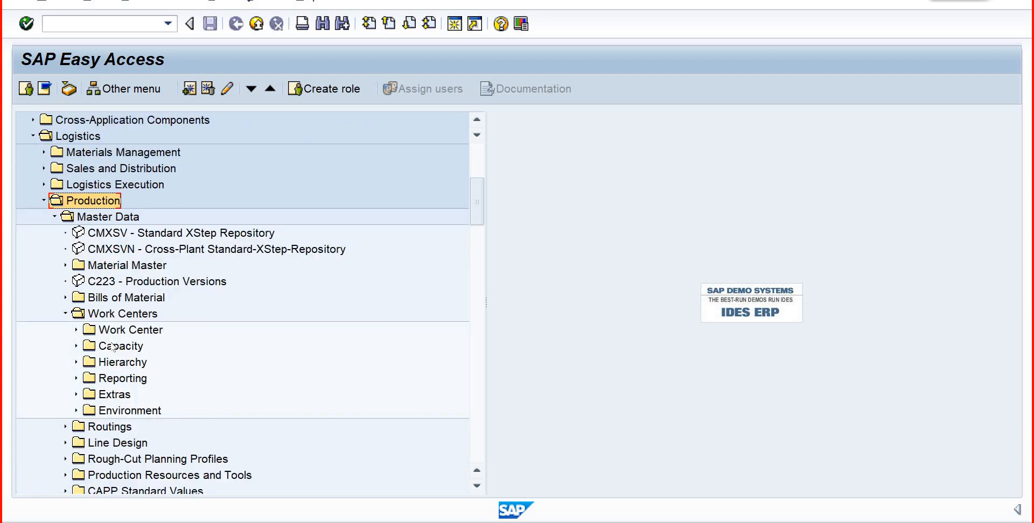
{"action": "left_click", "coordinate": [123, 346]}
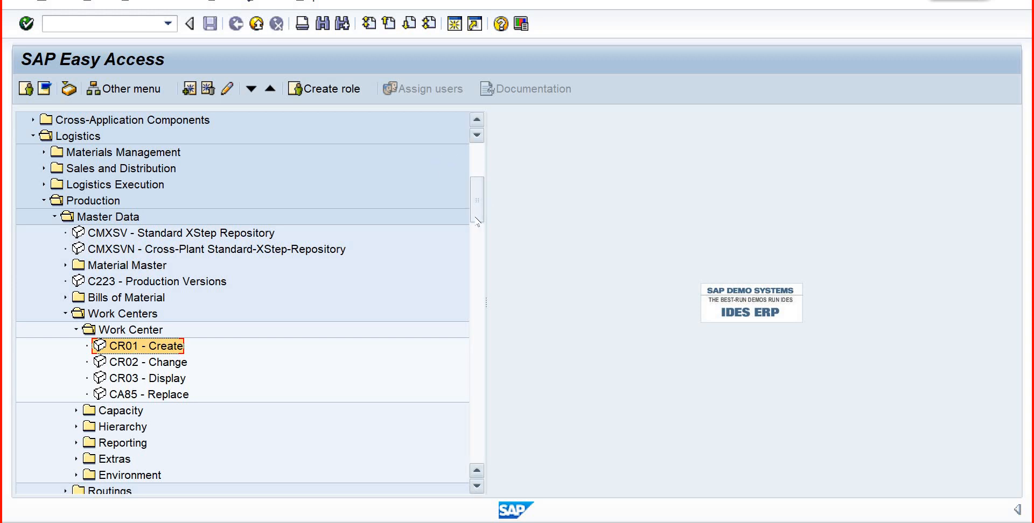
- Expand Plant Maintenance, Management of Technical Objects, Environment, Work Centers down to Work Center and highlight its IR01 - Create transaction
{"action": "left_click_drag", "start_coordinate": [477, 213], "coordinate": [483, 276]}
{"action": "scroll", "coordinate": [483, 275], "scroll_direction": "down", "scroll_amount": 3}
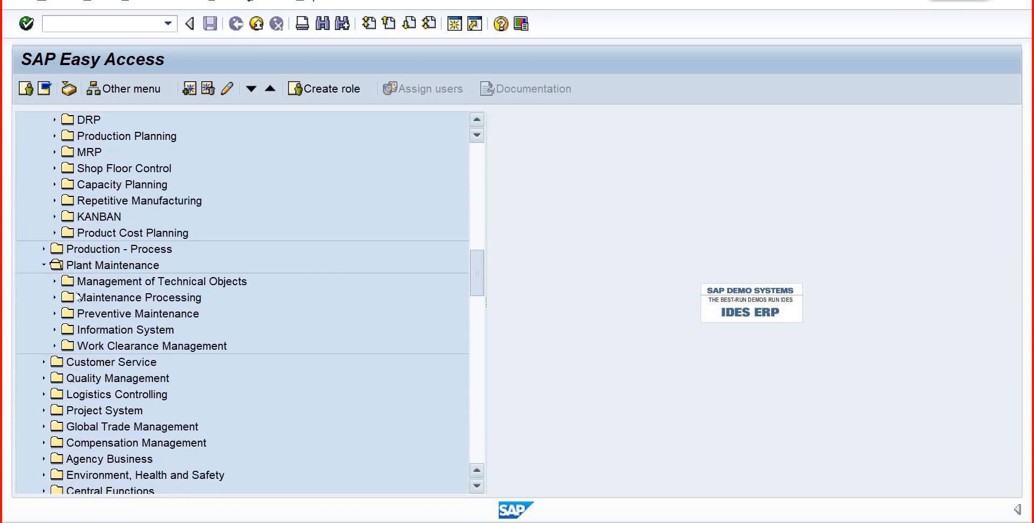
{"action": "left_click", "coordinate": [55, 281]}
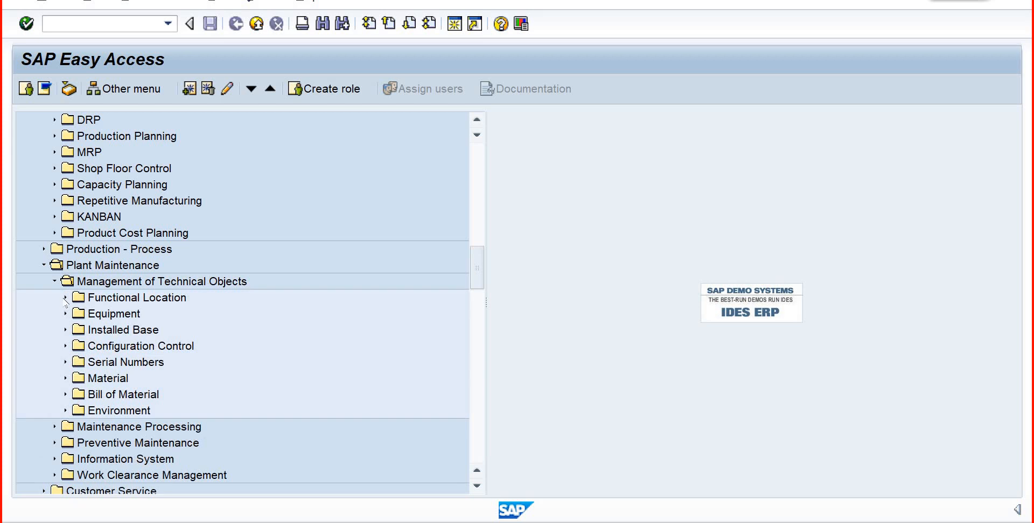
{"action": "left_click", "coordinate": [65, 298]}
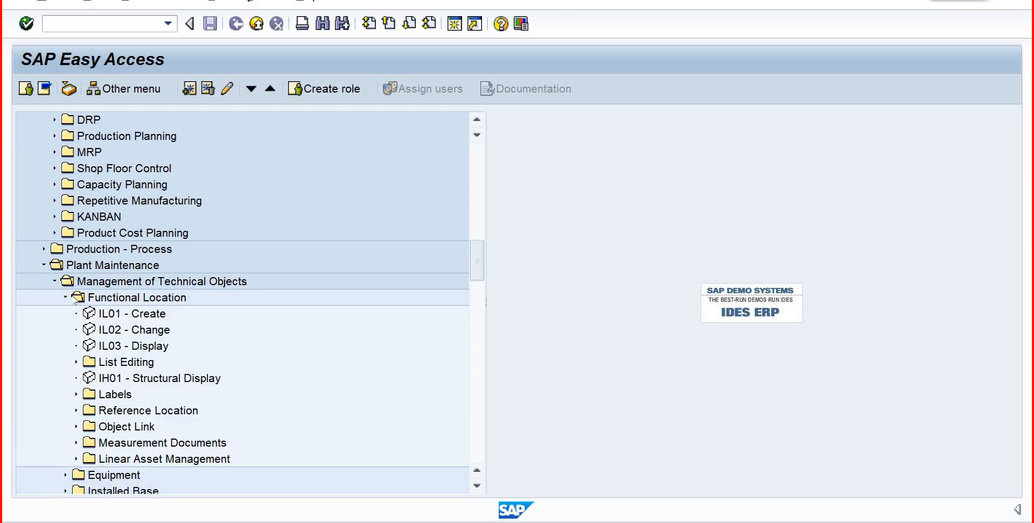
{"action": "left_click", "coordinate": [65, 298]}
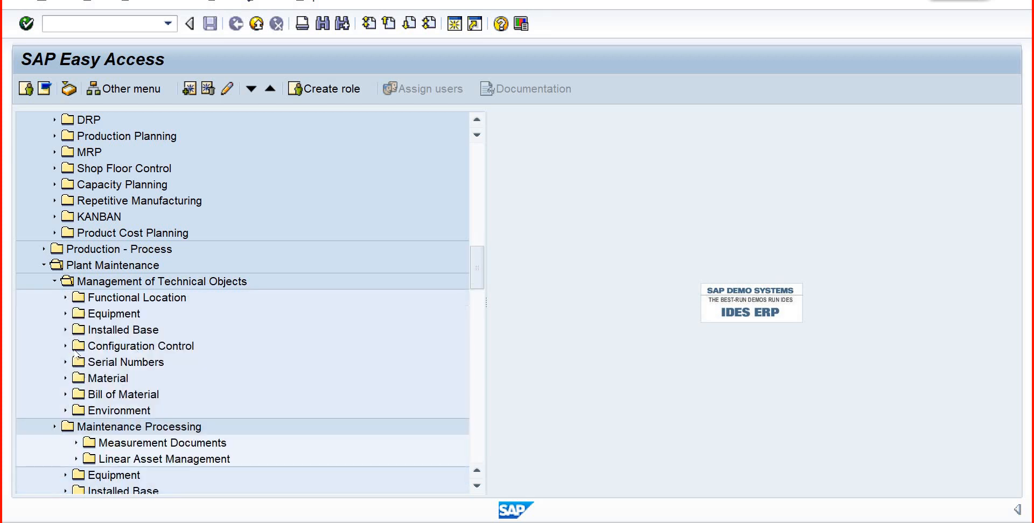
{"action": "left_click", "coordinate": [65, 410]}
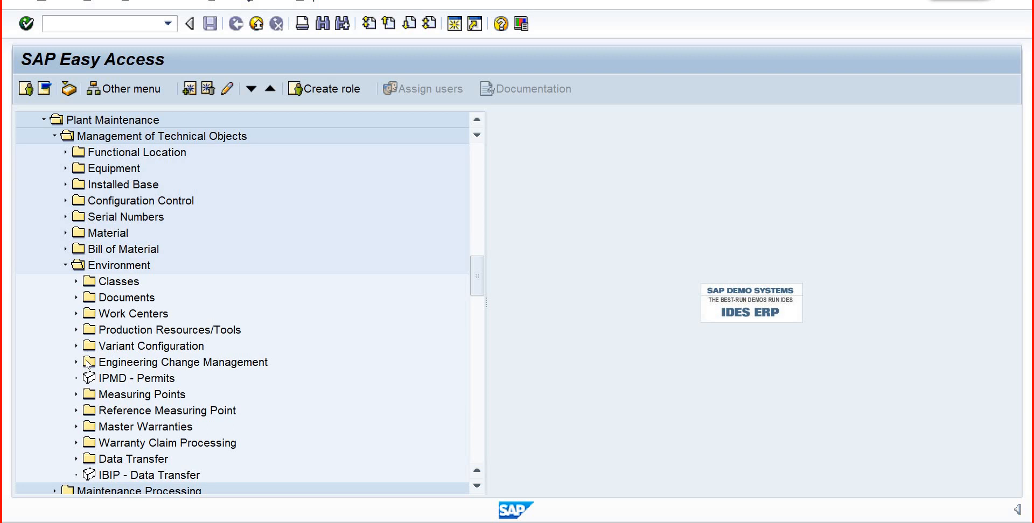
{"action": "left_click", "coordinate": [76, 313]}
{"action": "left_click", "coordinate": [117, 349]}
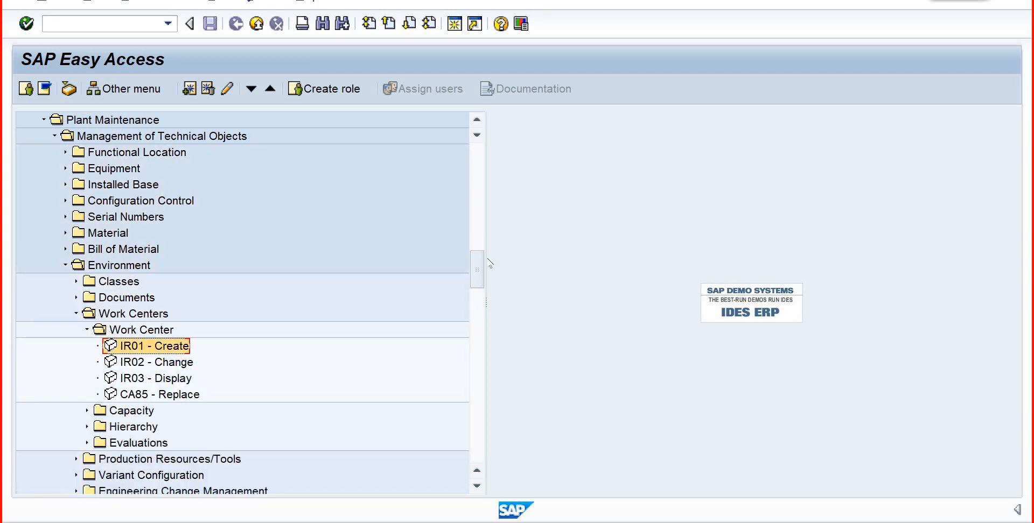
- Return to the General Ledger Document Entry folder and highlight FB50 - Enter G/L Account Document again
{"action": "left_click_drag", "start_coordinate": [480, 278], "coordinate": [480, 274]}
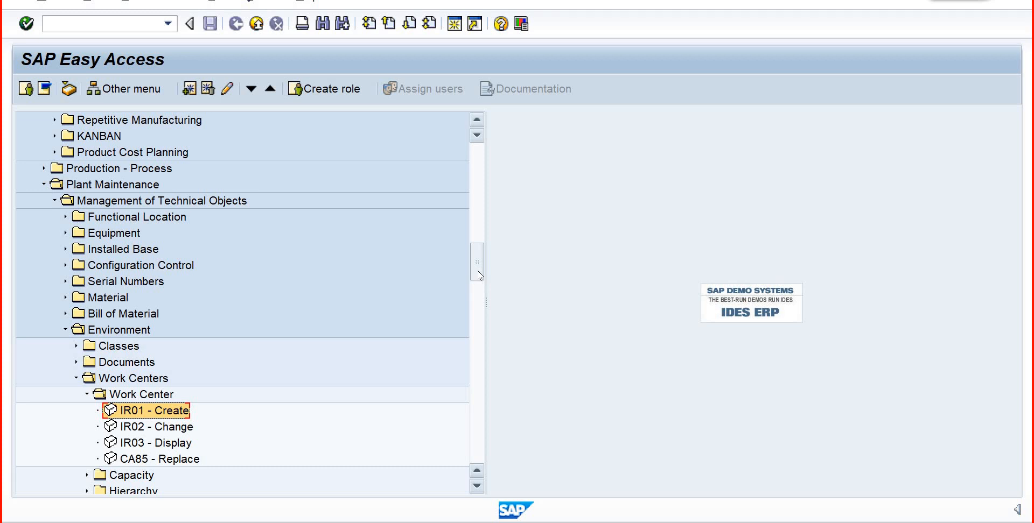
{"action": "left_click_drag", "start_coordinate": [474, 275], "coordinate": [483, 333]}
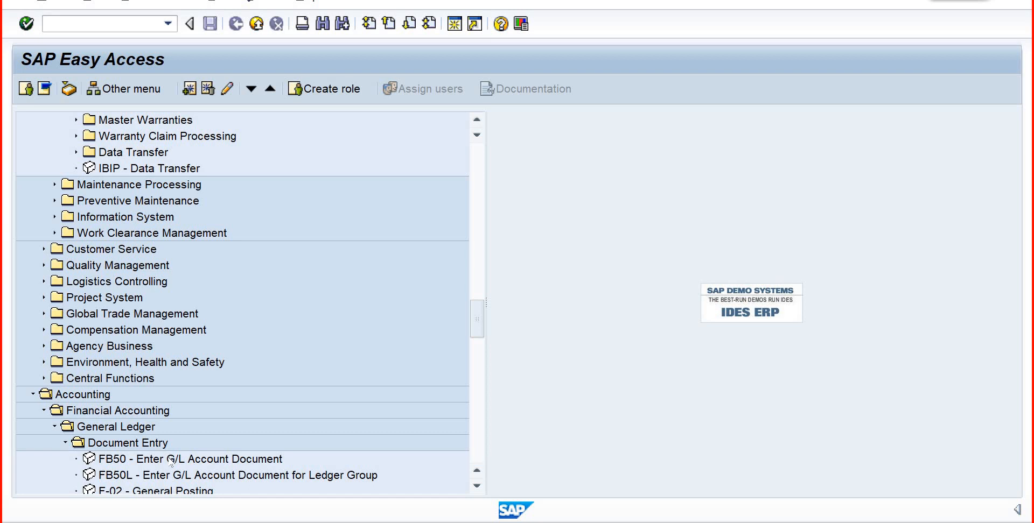
{"action": "left_click", "coordinate": [170, 461]}
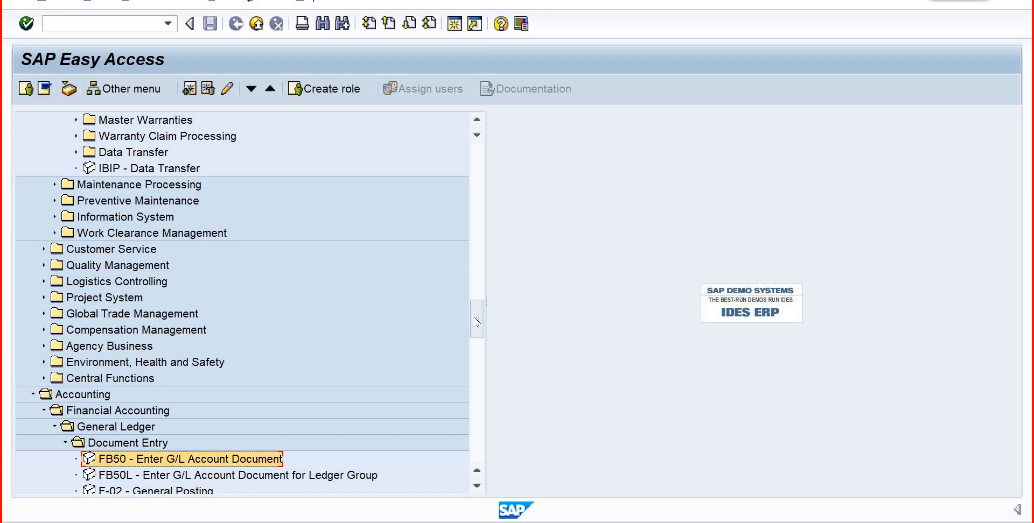
- Open the IR01 - Create work center transaction under Plant Maintenance, view its initial screen and return to the menu
{"action": "left_click_drag", "start_coordinate": [473, 308], "coordinate": [467, 242]}
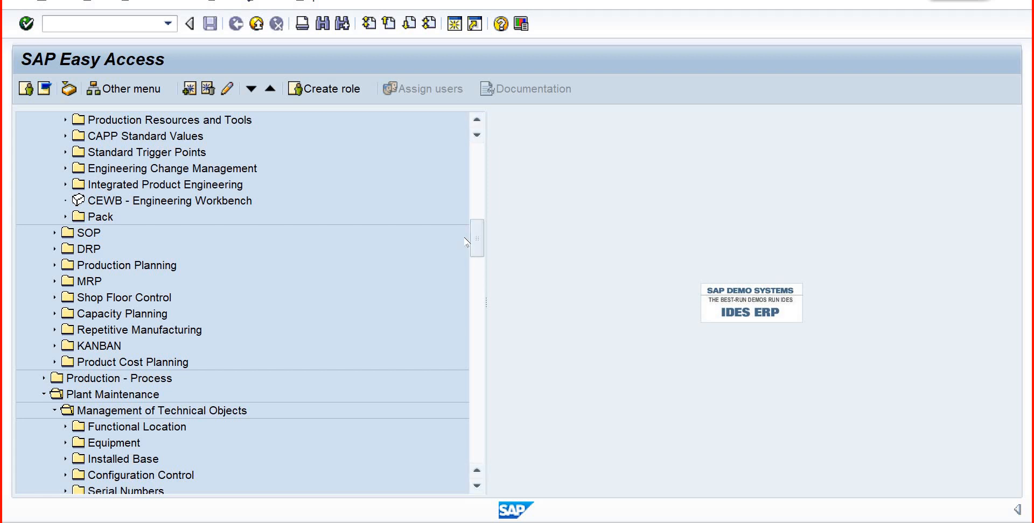
{"action": "left_click_drag", "start_coordinate": [477, 244], "coordinate": [474, 264]}
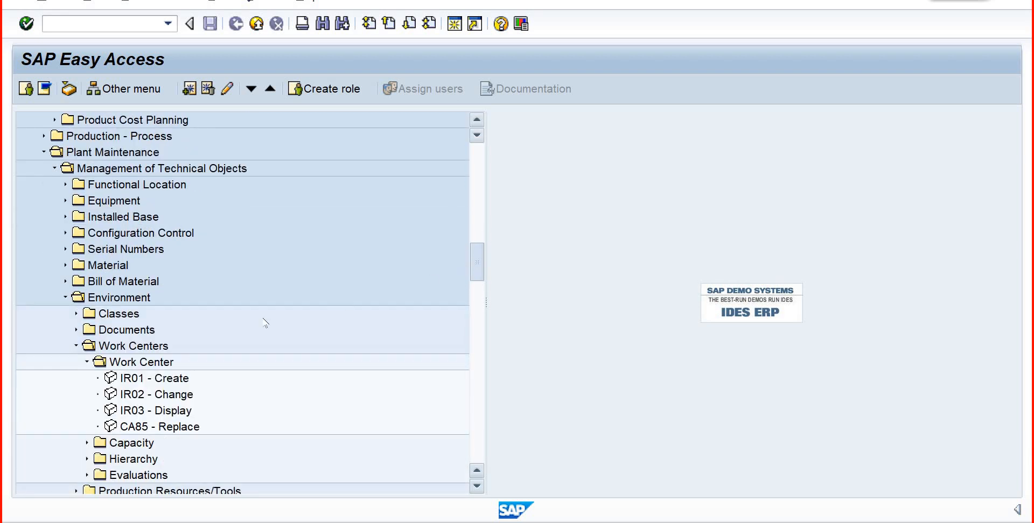
{"action": "left_click", "coordinate": [151, 380]}
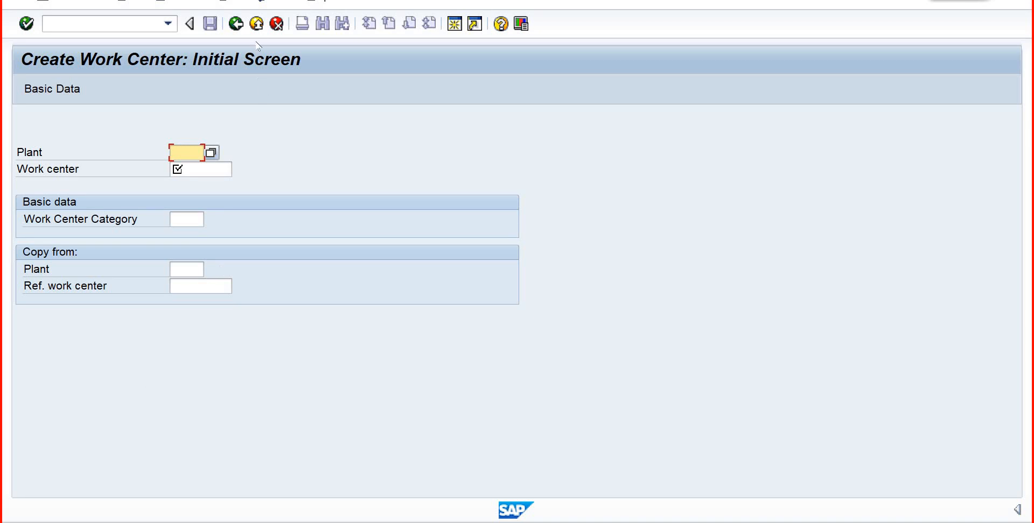
{"action": "left_click", "coordinate": [236, 23]}
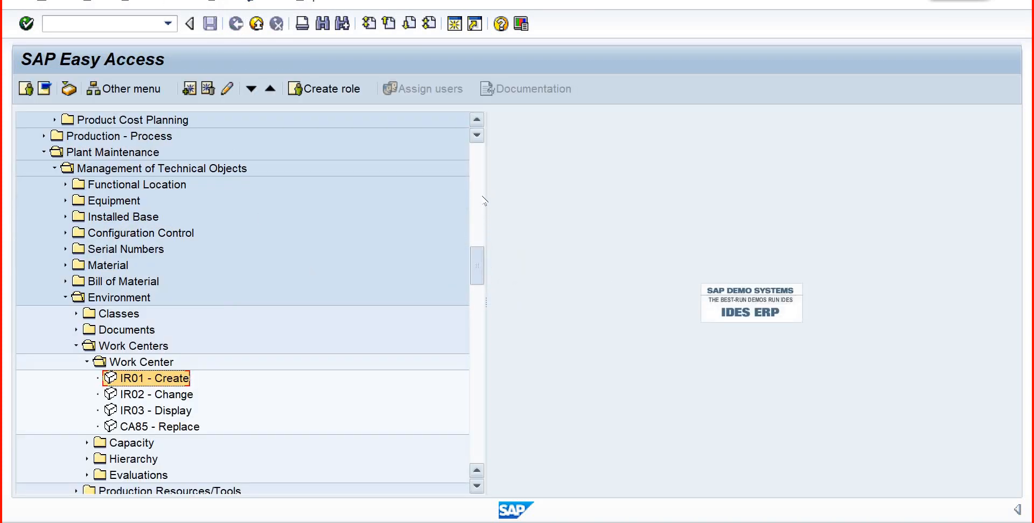
- Go back up to the Logistics folder and select Materials Management
{"action": "left_click_drag", "start_coordinate": [477, 267], "coordinate": [477, 169]}
{"action": "left_click", "coordinate": [100, 347]}
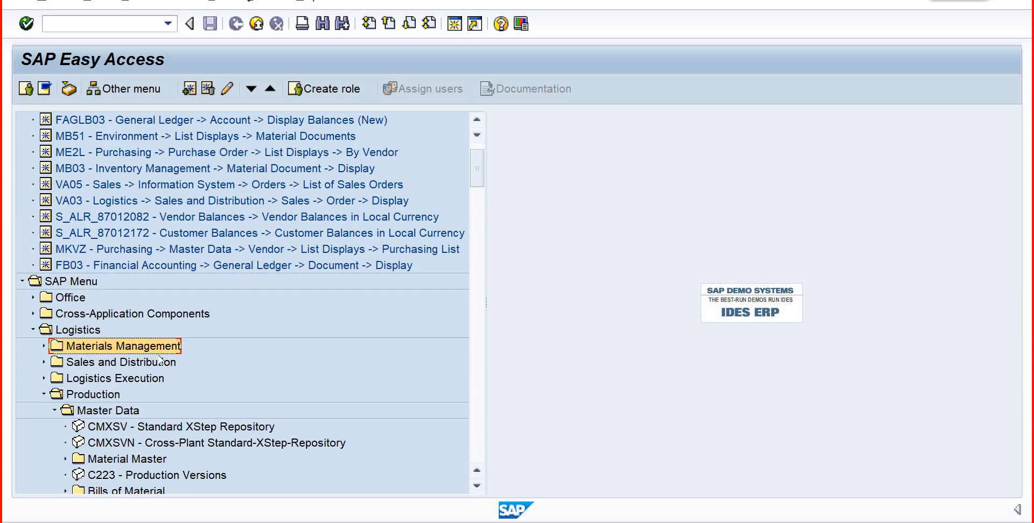
- Collapse the Production and Plant Maintenance folders and close the whole Logistics folder
{"action": "left_click", "coordinate": [144, 379]}
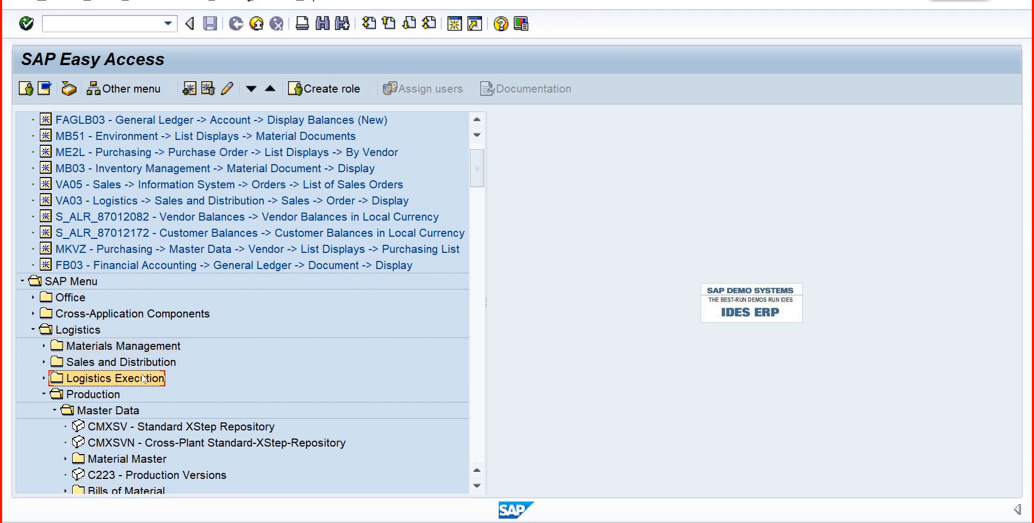
{"action": "left_click", "coordinate": [44, 394]}
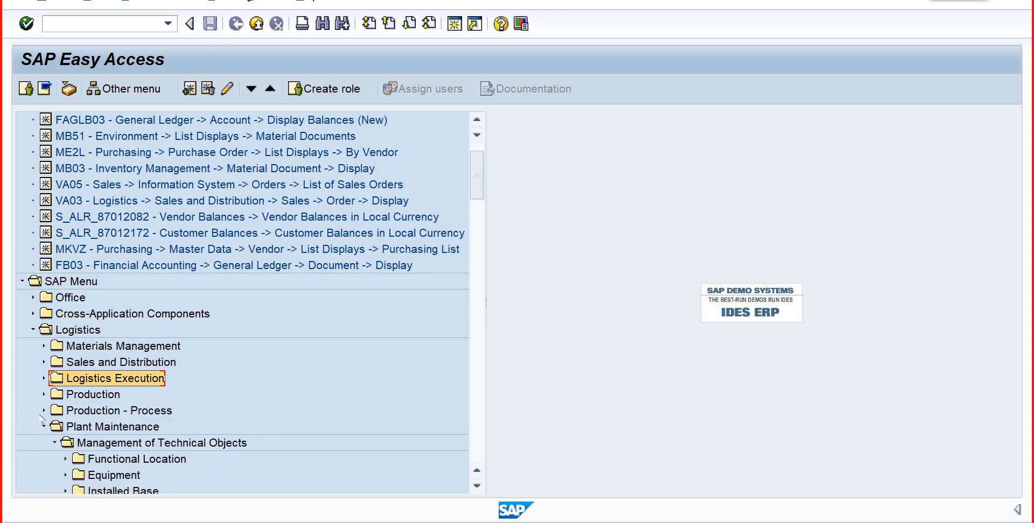
{"action": "left_click", "coordinate": [43, 427]}
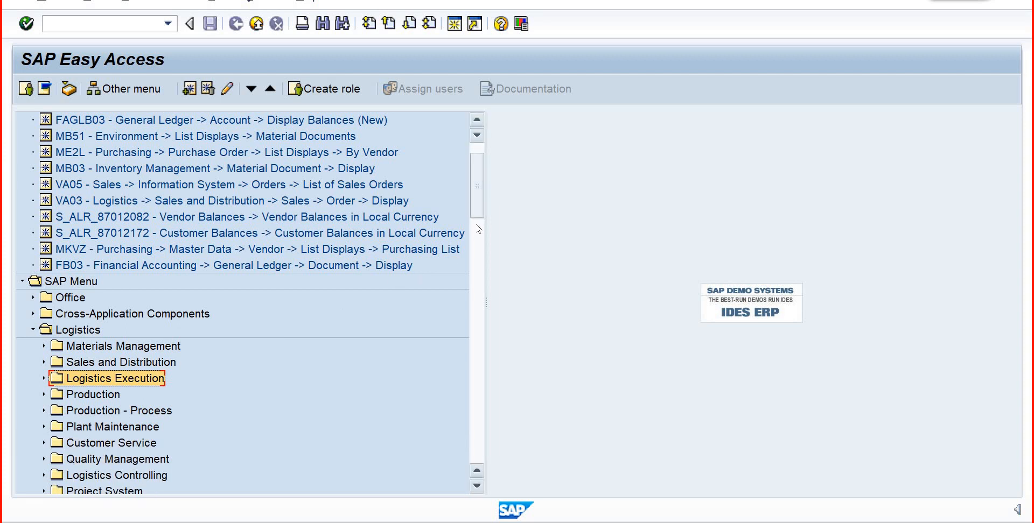
{"action": "left_click_drag", "start_coordinate": [478, 214], "coordinate": [477, 220]}
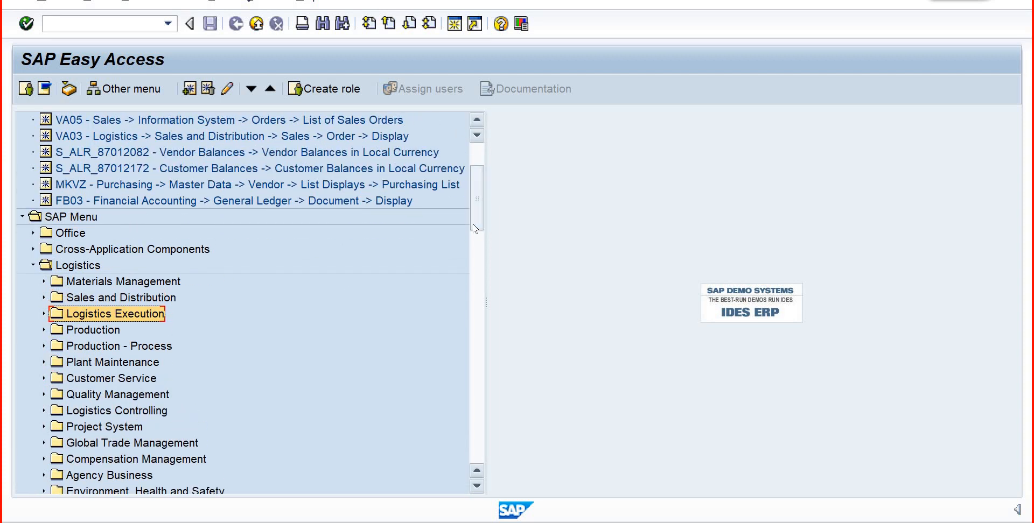
{"action": "left_click", "coordinate": [27, 24]}
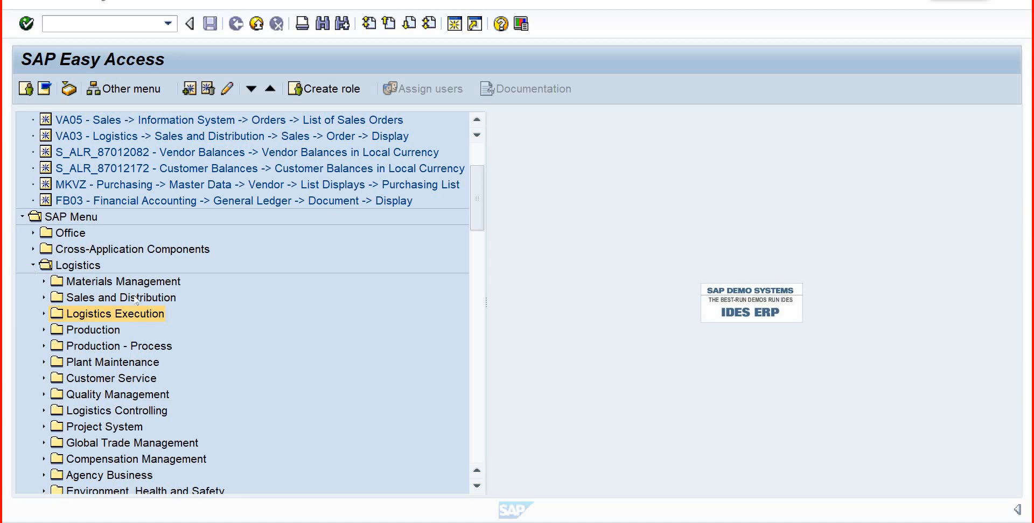
{"action": "left_click", "coordinate": [33, 266]}
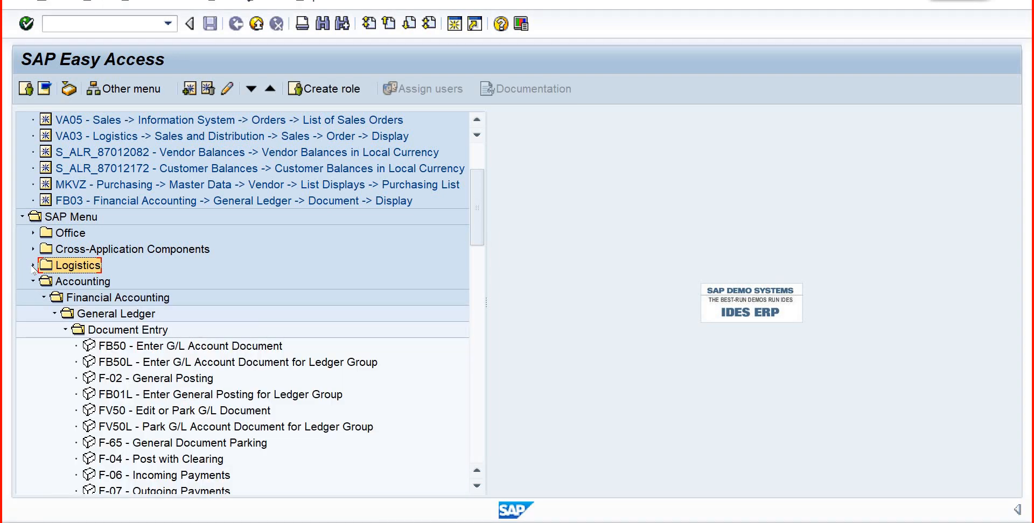
- Collapse Document Entry under General Ledger and look through the Document and Statistical Key Figures folders
{"action": "left_click", "coordinate": [66, 331]}
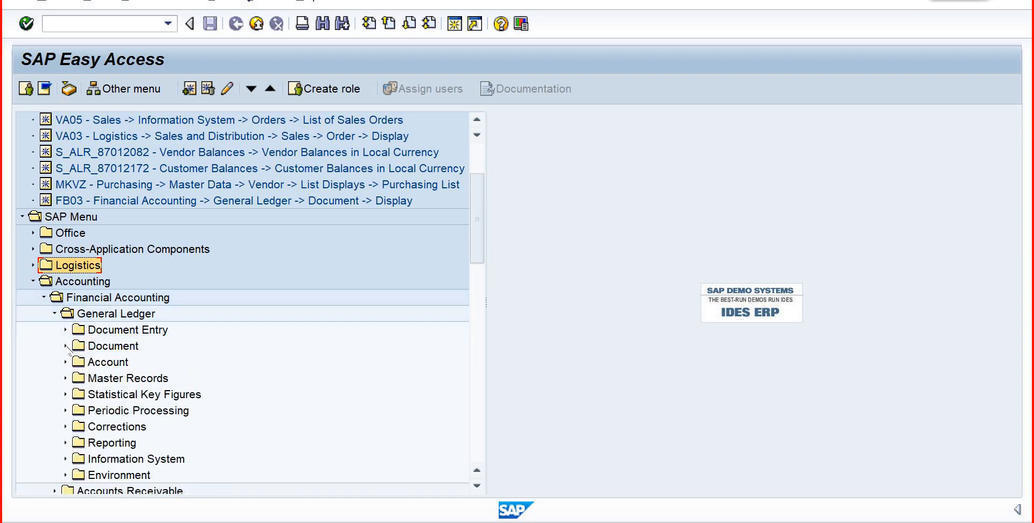
{"action": "left_click", "coordinate": [101, 348]}
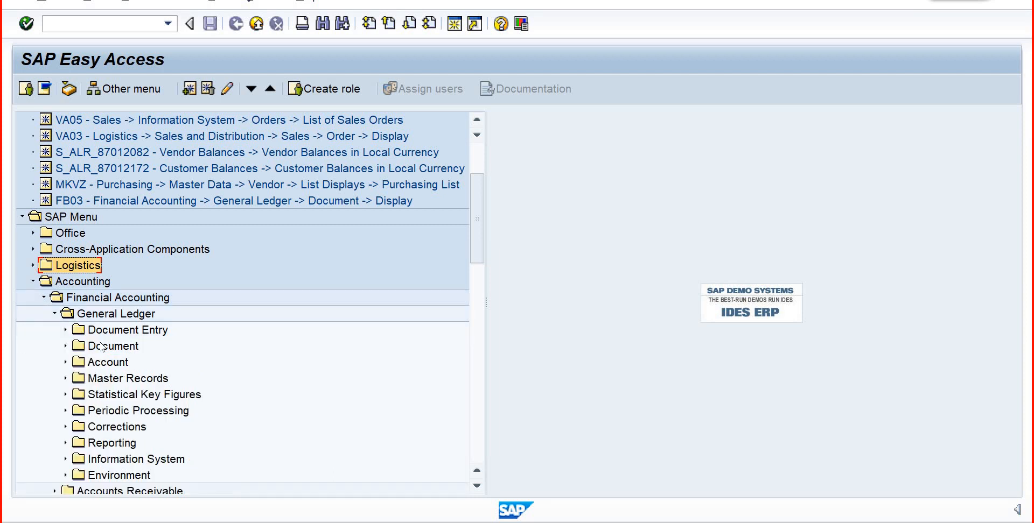
{"action": "left_click", "coordinate": [65, 348]}
{"action": "left_click", "coordinate": [65, 395]}
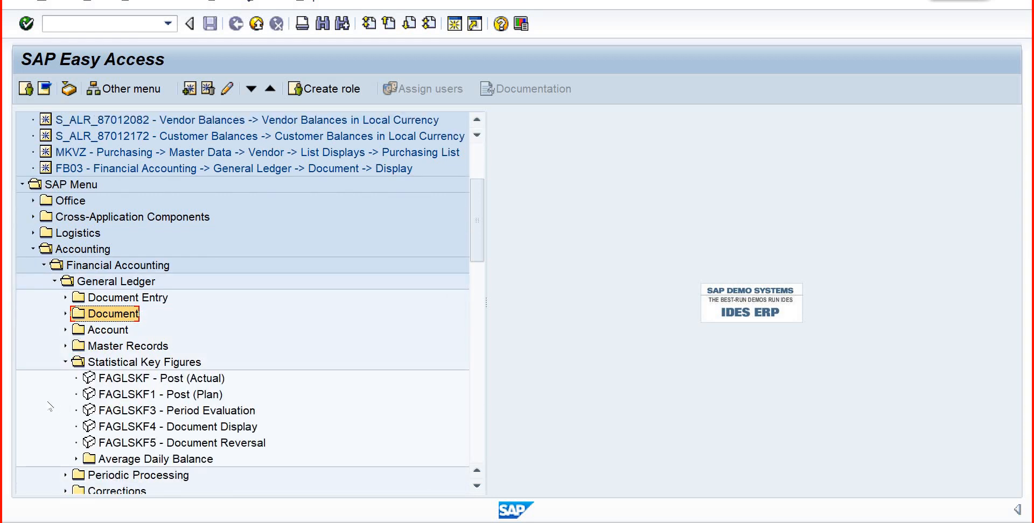
{"action": "left_click", "coordinate": [65, 362]}
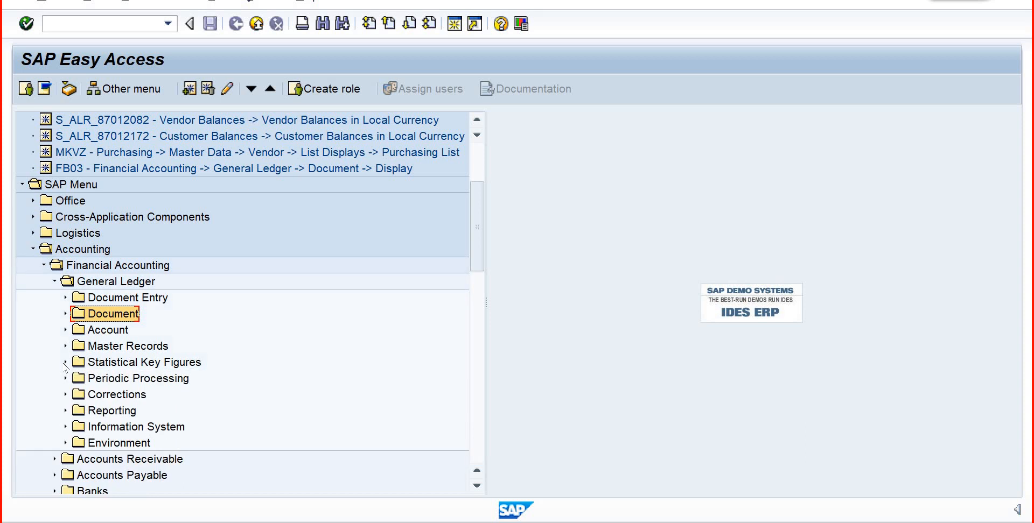
{"action": "left_click", "coordinate": [128, 364]}
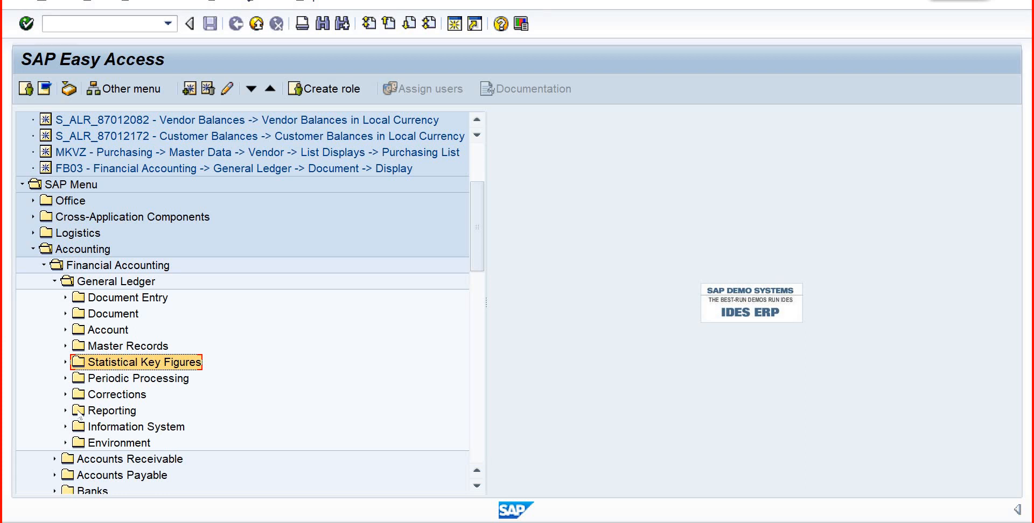
- View the contents of the Information System and Environment folders under General Ledger
{"action": "left_click", "coordinate": [65, 427]}
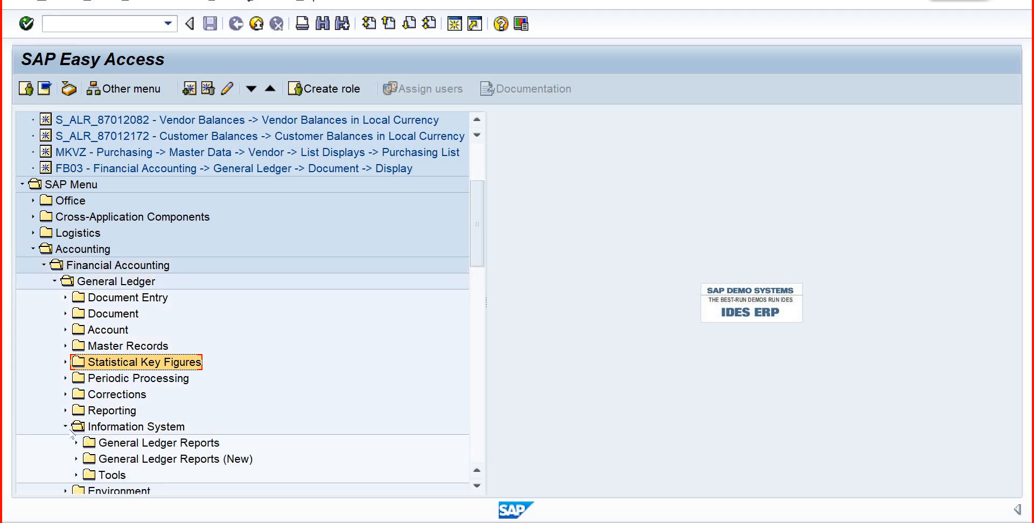
{"action": "left_click", "coordinate": [65, 427]}
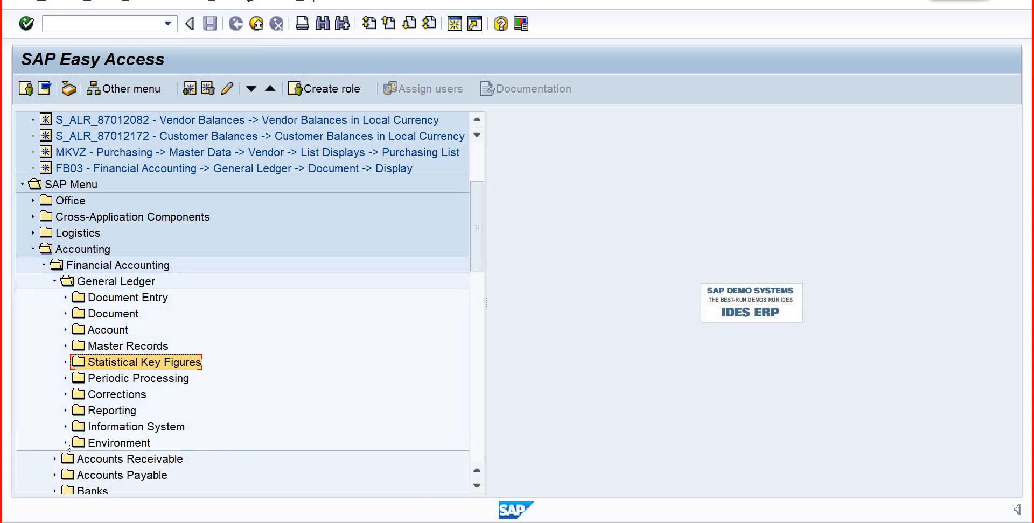
{"action": "left_click", "coordinate": [65, 443]}
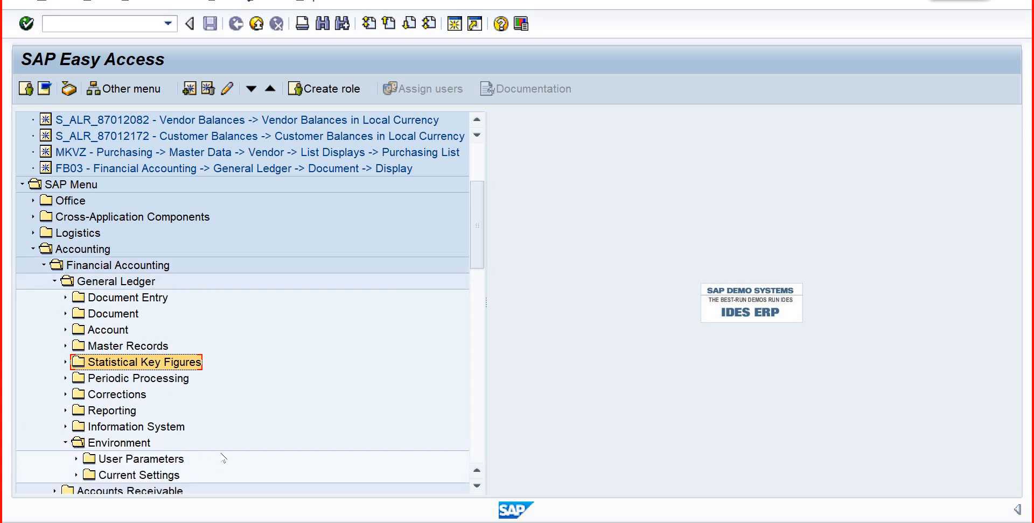
- Collapse General Ledger, review the subfolders of Financial Accounting and close Financial Accounting
{"action": "left_click", "coordinate": [55, 281]}
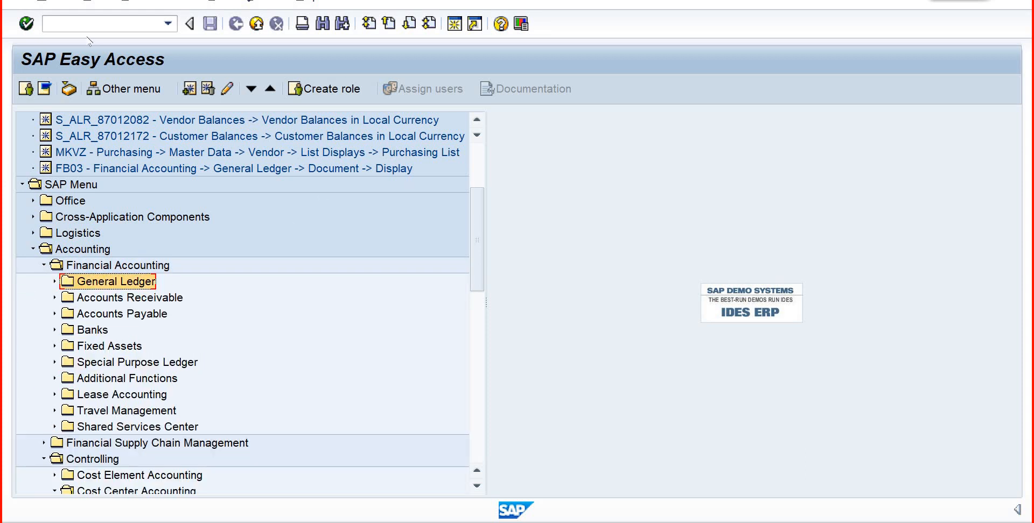
{"action": "left_click", "coordinate": [43, 266]}
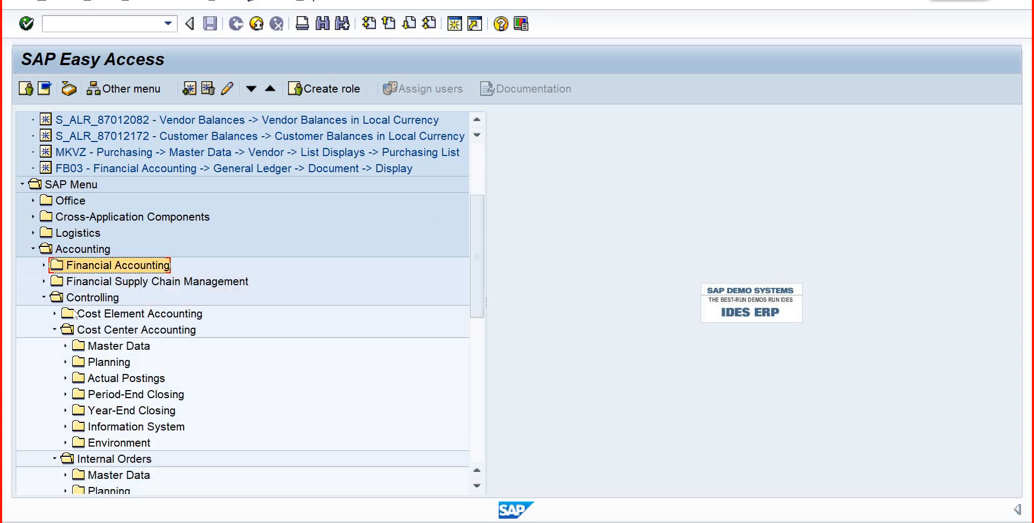
{"action": "left_click", "coordinate": [44, 265]}
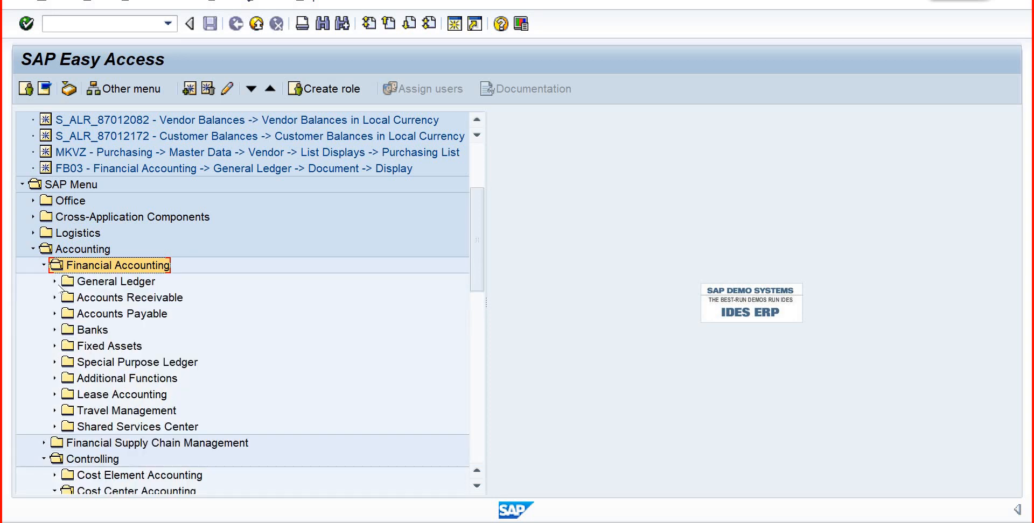
{"action": "left_click", "coordinate": [106, 286]}
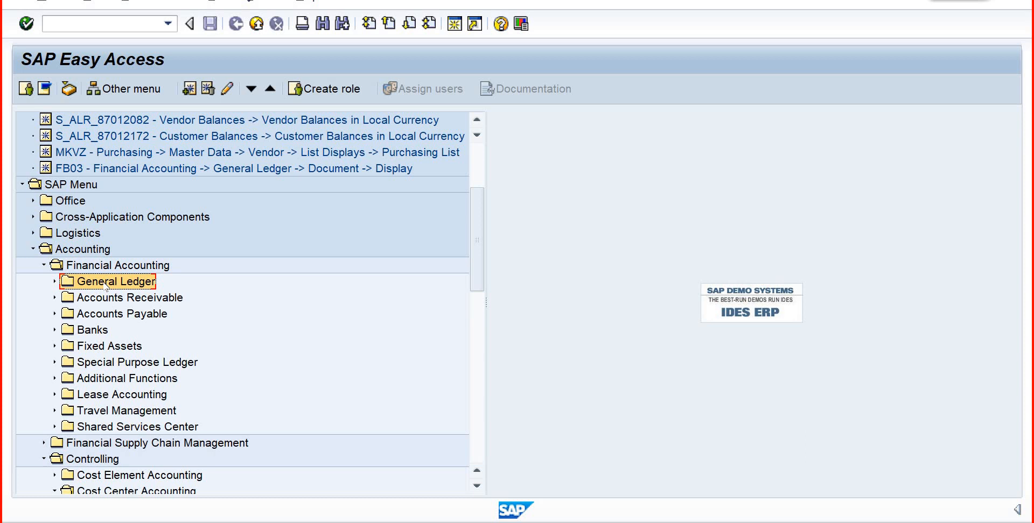
{"action": "left_click", "coordinate": [43, 265]}
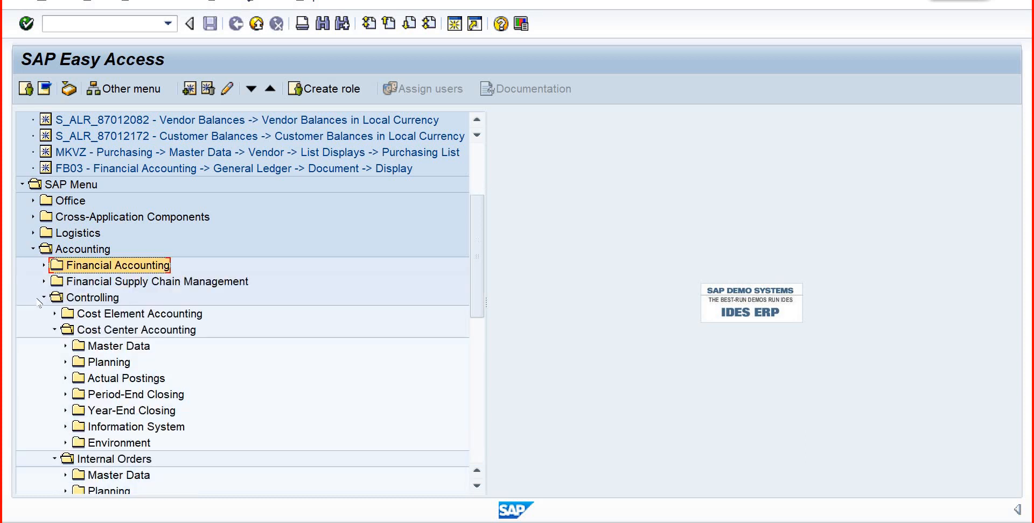
- Expand Cost Element Accounting under Controlling, view its Master Data down to Cost Element, and collapse Master Data again
{"action": "left_click", "coordinate": [55, 330]}
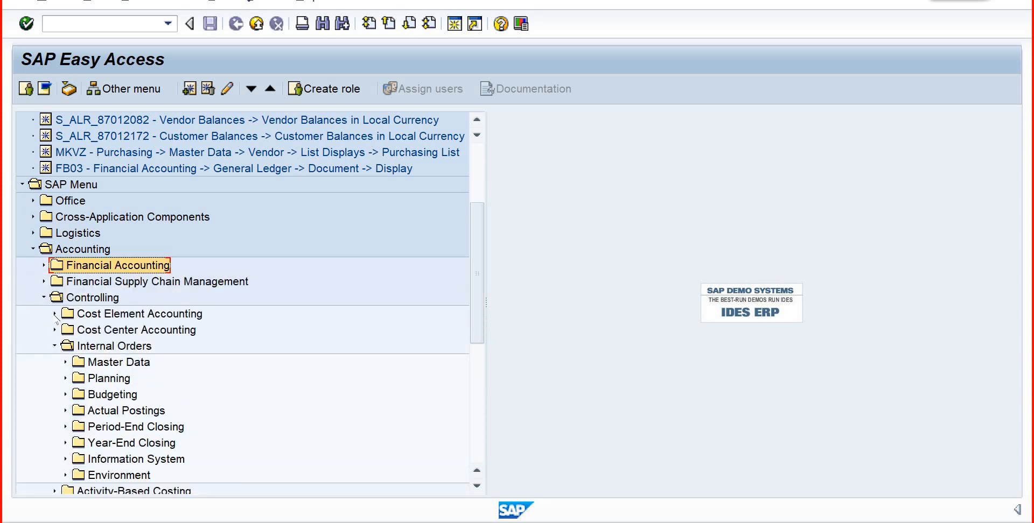
{"action": "left_click", "coordinate": [106, 315]}
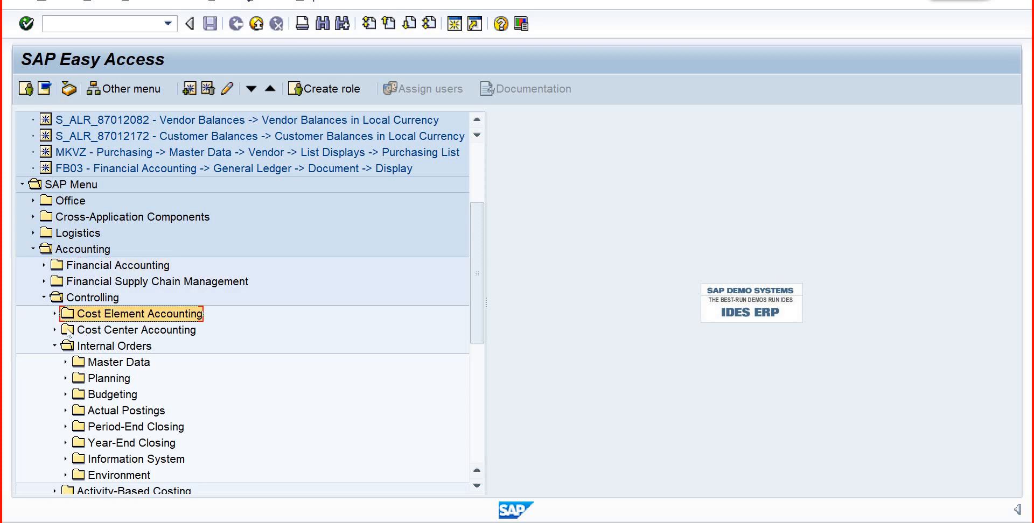
{"action": "double_click", "coordinate": [66, 329]}
{"action": "left_click", "coordinate": [54, 314]}
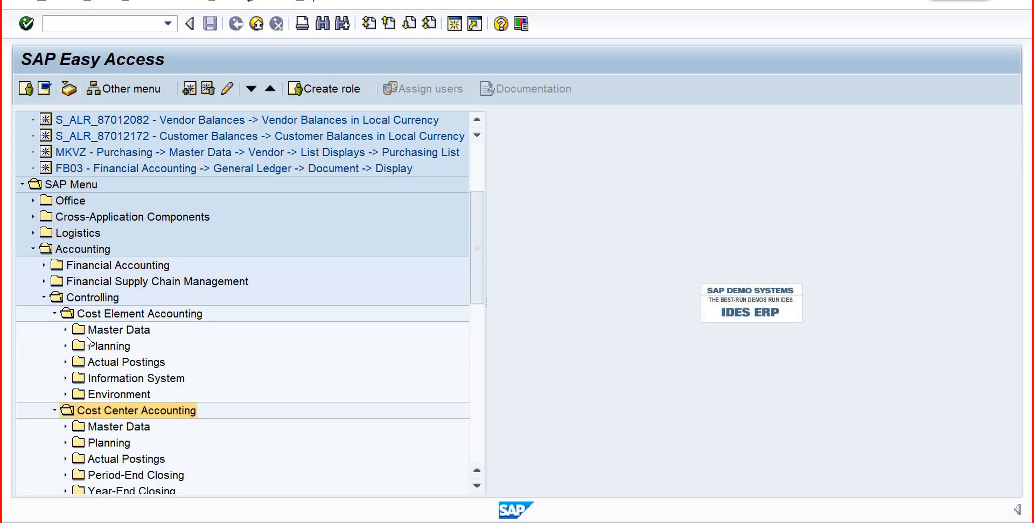
{"action": "left_click", "coordinate": [66, 330]}
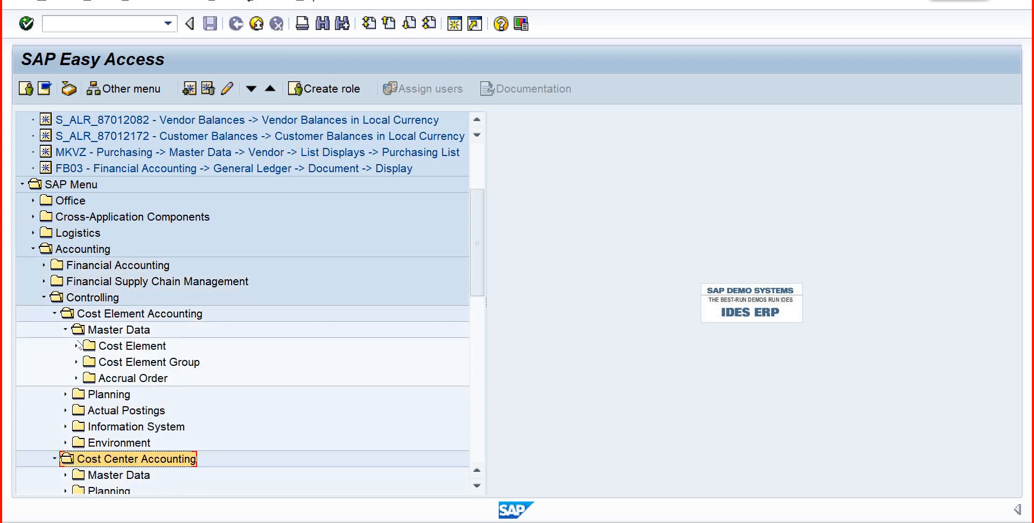
{"action": "left_click", "coordinate": [76, 346]}
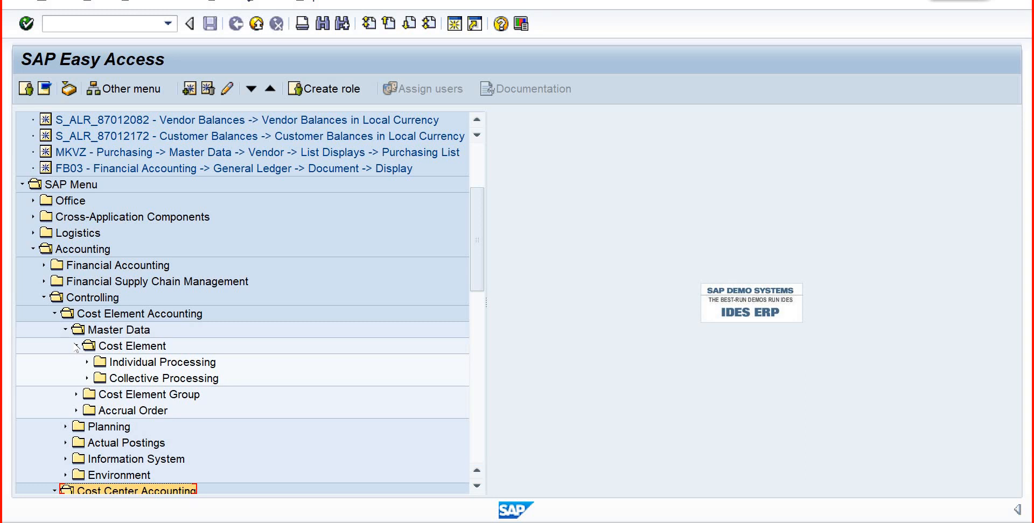
{"action": "left_click", "coordinate": [75, 347]}
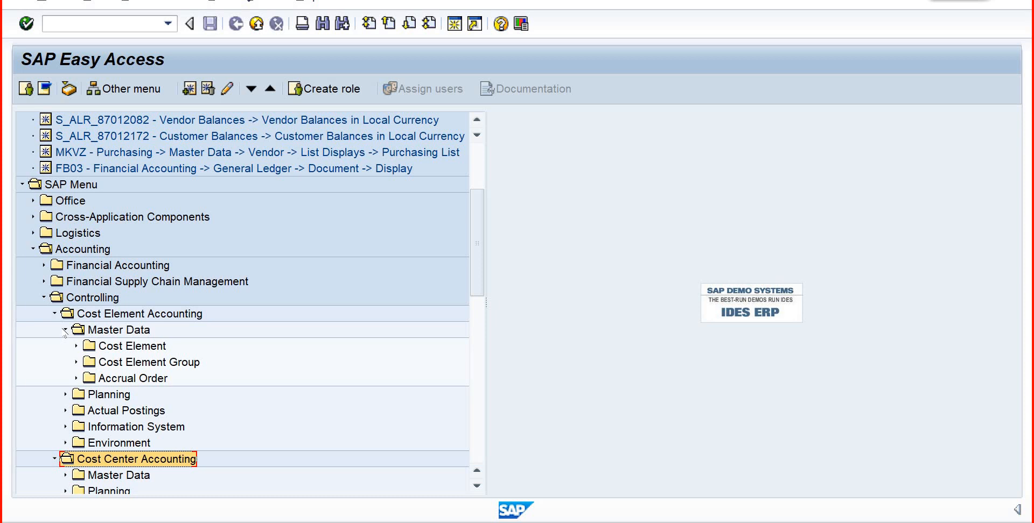
{"action": "left_click", "coordinate": [66, 330]}
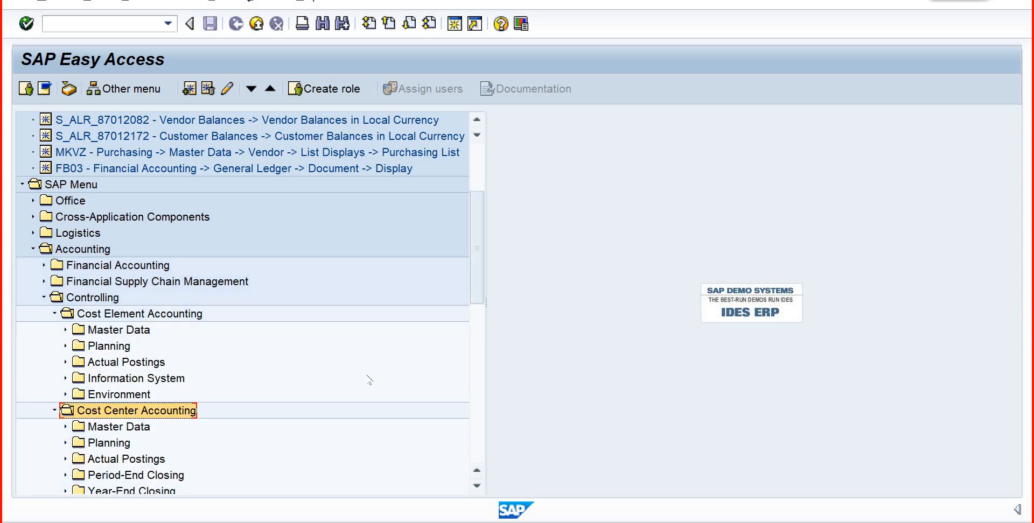
- Expand Cost Center Accounting's Master Data, Activity Type and Individual Processing folders and highlight KL01 - Create
{"action": "scroll", "coordinate": [483, 334], "scroll_direction": "down", "scroll_amount": 1}
{"action": "scroll", "coordinate": [483, 333], "scroll_direction": "down", "scroll_amount": 5}
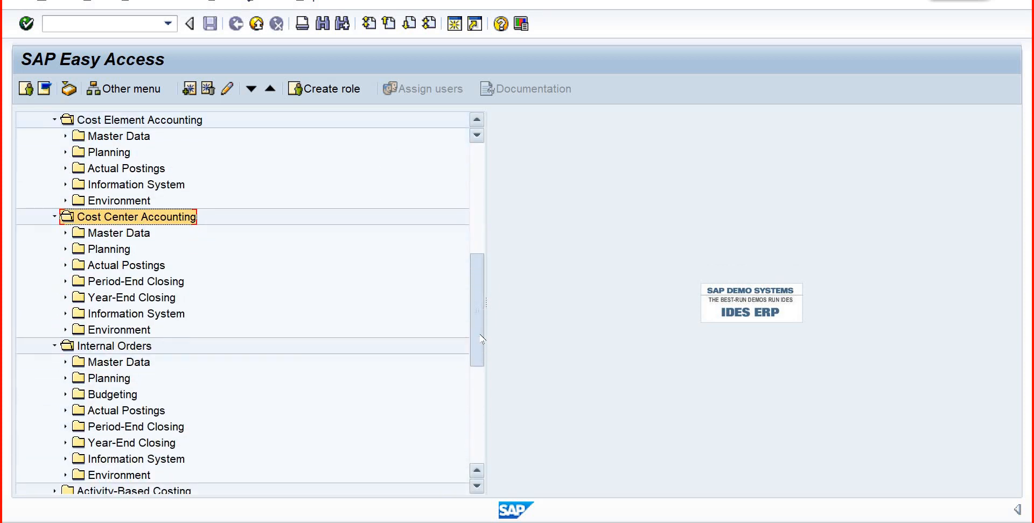
{"action": "left_click", "coordinate": [65, 233]}
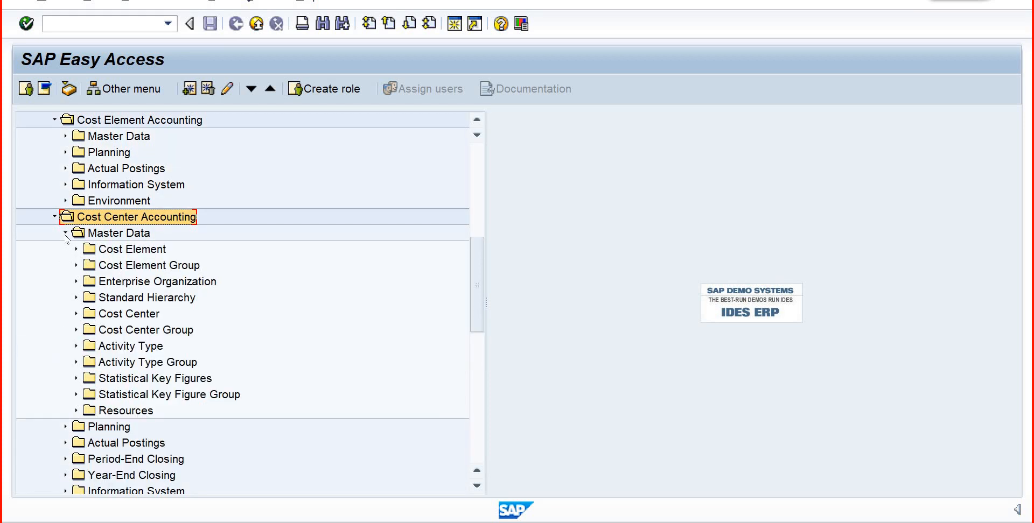
{"action": "left_click", "coordinate": [75, 346]}
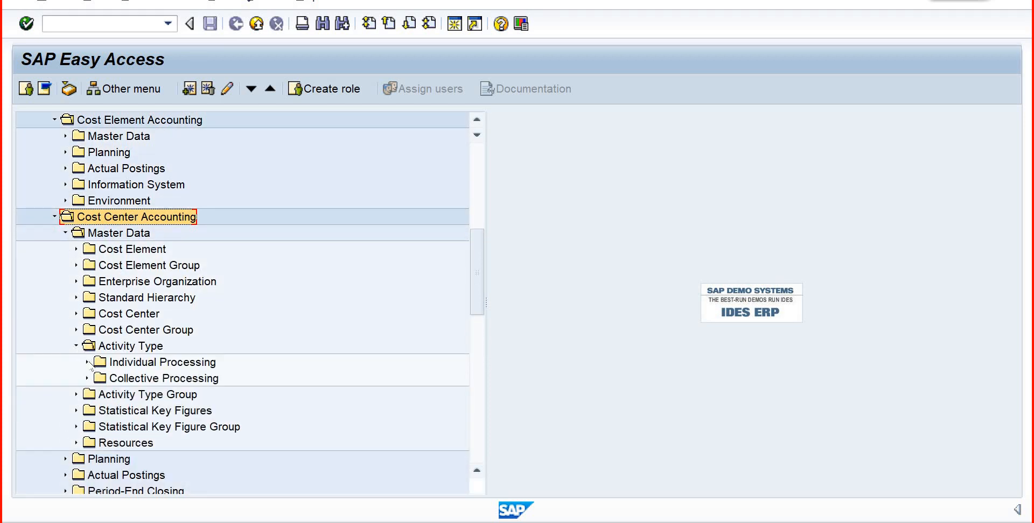
{"action": "left_click", "coordinate": [88, 363]}
{"action": "left_click", "coordinate": [111, 379]}
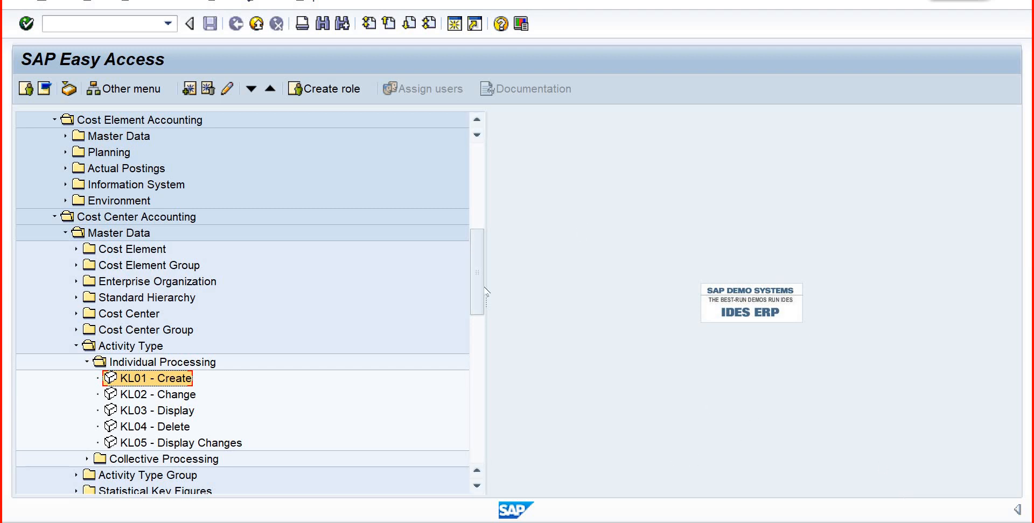
- Expand the Financial Accounting and Human Resources folders and select Recruitment under Personnel Management
{"action": "left_click_drag", "start_coordinate": [477, 286], "coordinate": [475, 254]}
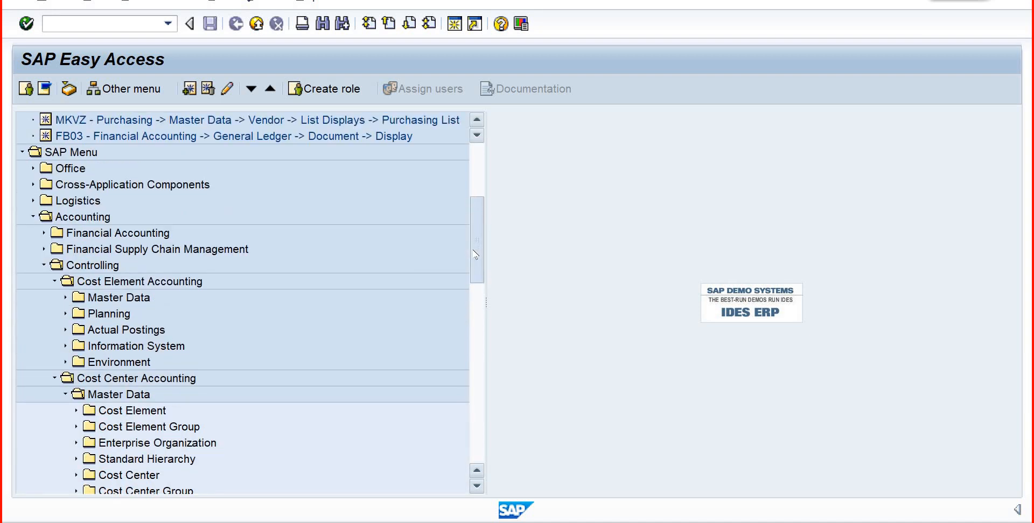
{"action": "left_click", "coordinate": [43, 233]}
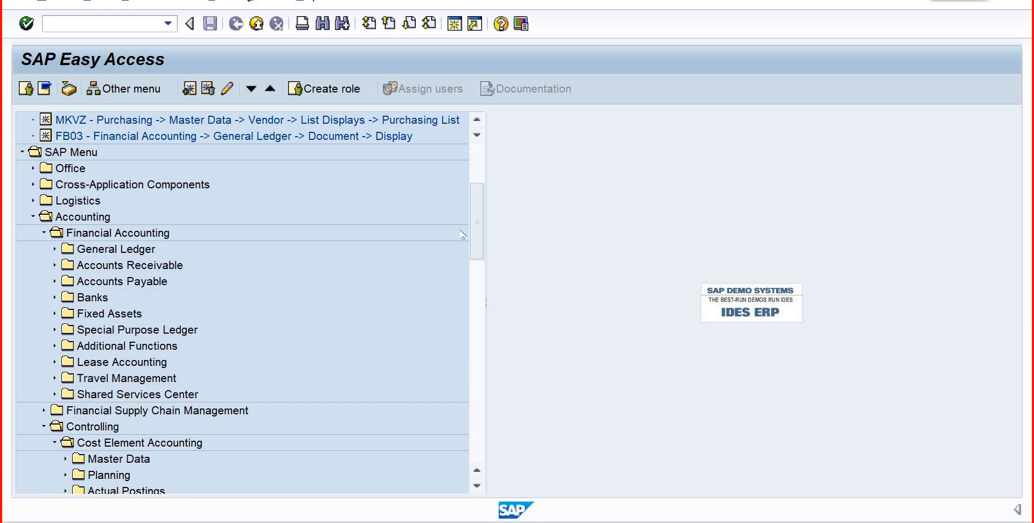
{"action": "scroll", "coordinate": [479, 307], "scroll_direction": "down", "scroll_amount": 20}
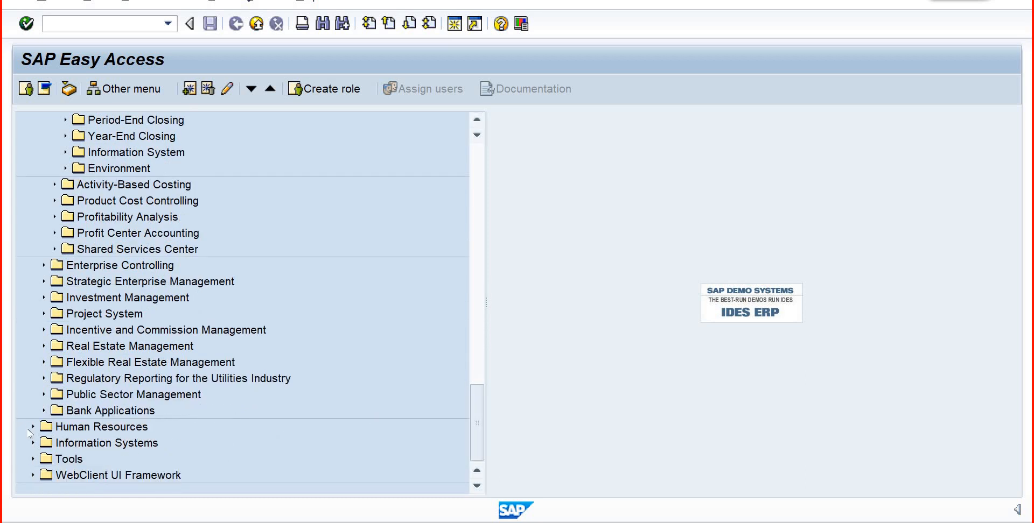
{"action": "left_click", "coordinate": [33, 431]}
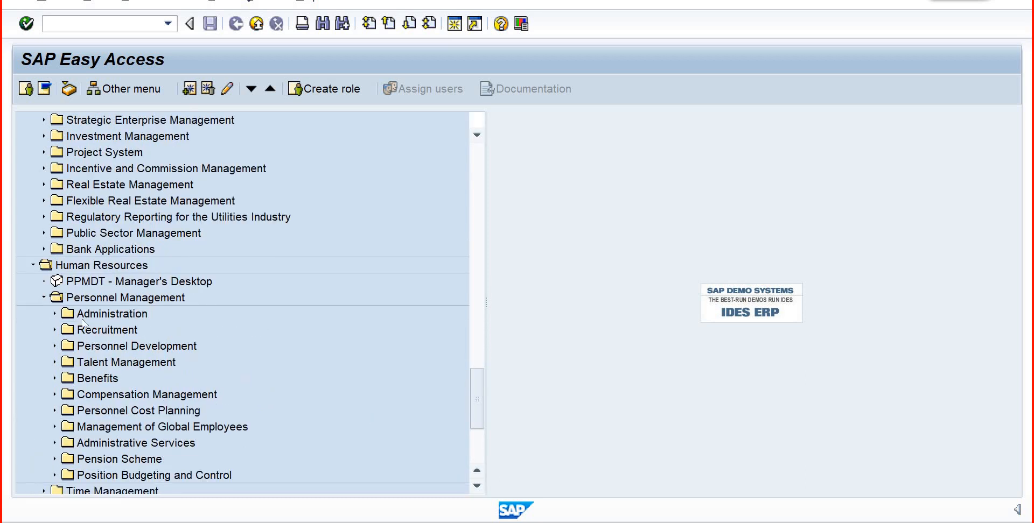
{"action": "left_click", "coordinate": [76, 331]}
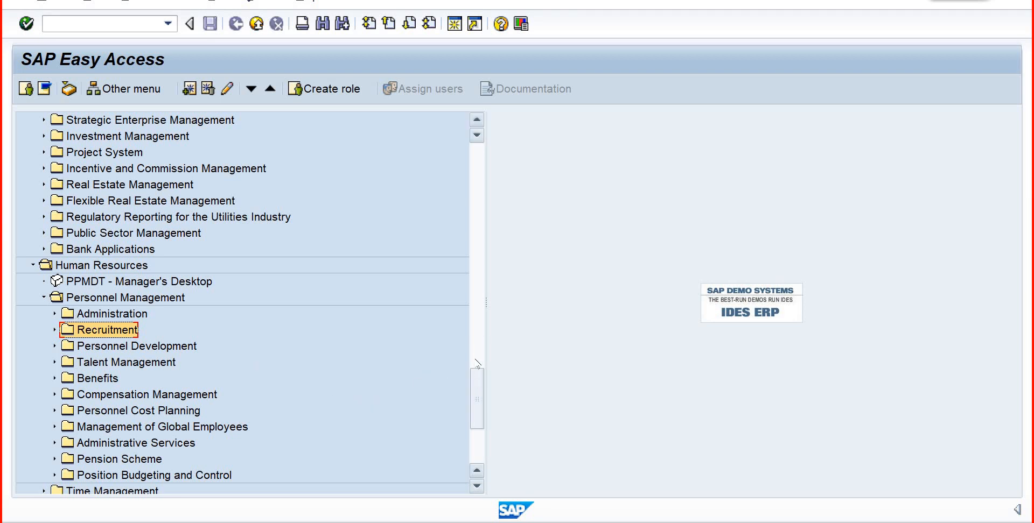
- Reopen Logistics, expand Production to its Work Center master data and highlight CR01 - Create
{"action": "left_click_drag", "start_coordinate": [475, 361], "coordinate": [466, 230]}
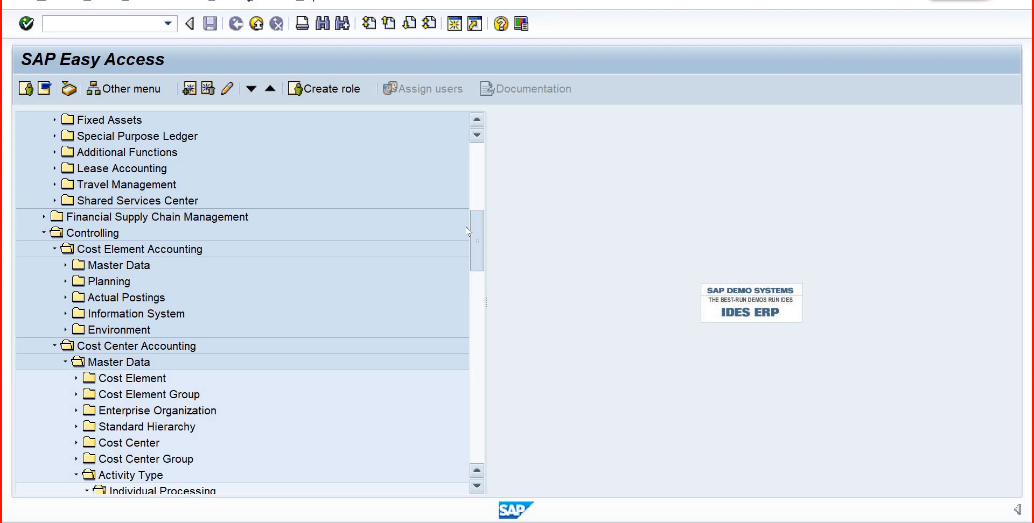
{"action": "left_click_drag", "start_coordinate": [466, 227], "coordinate": [471, 205]}
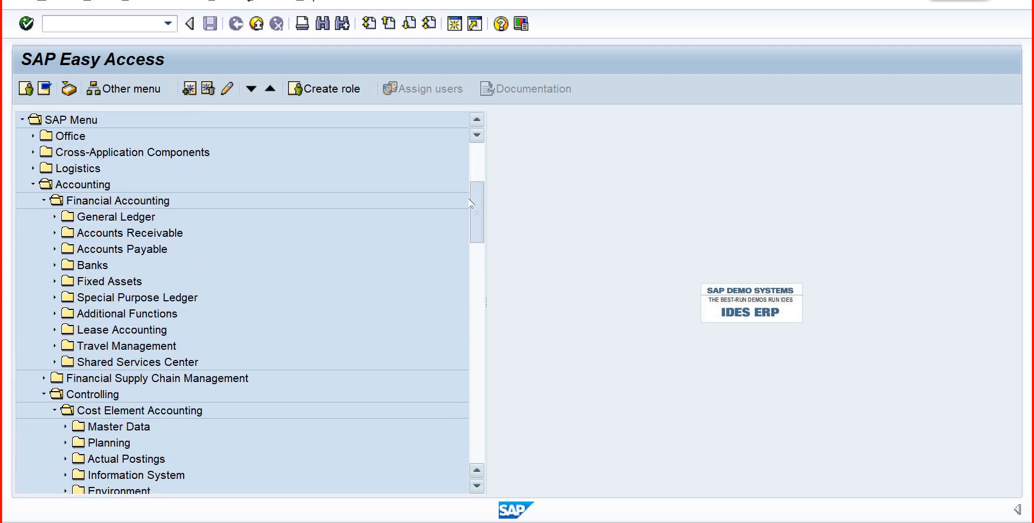
{"action": "left_click", "coordinate": [33, 168]}
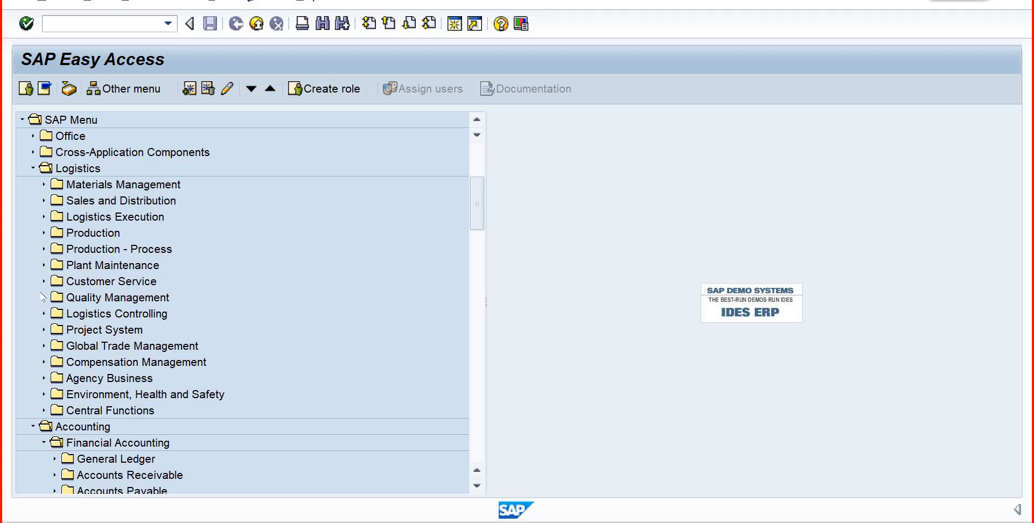
{"action": "left_click", "coordinate": [43, 233]}
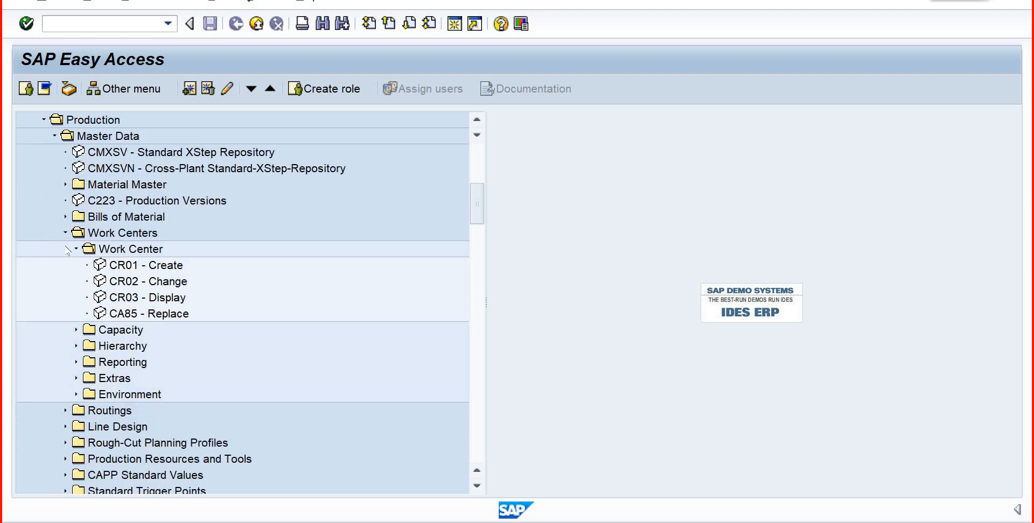
{"action": "left_click", "coordinate": [108, 269]}
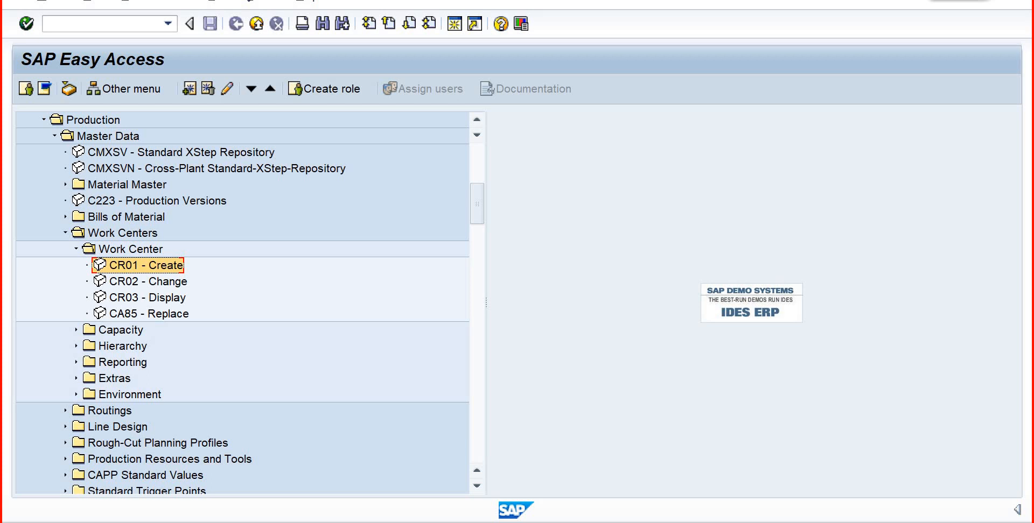
{"action": "double_click", "coordinate": [135, 266]}
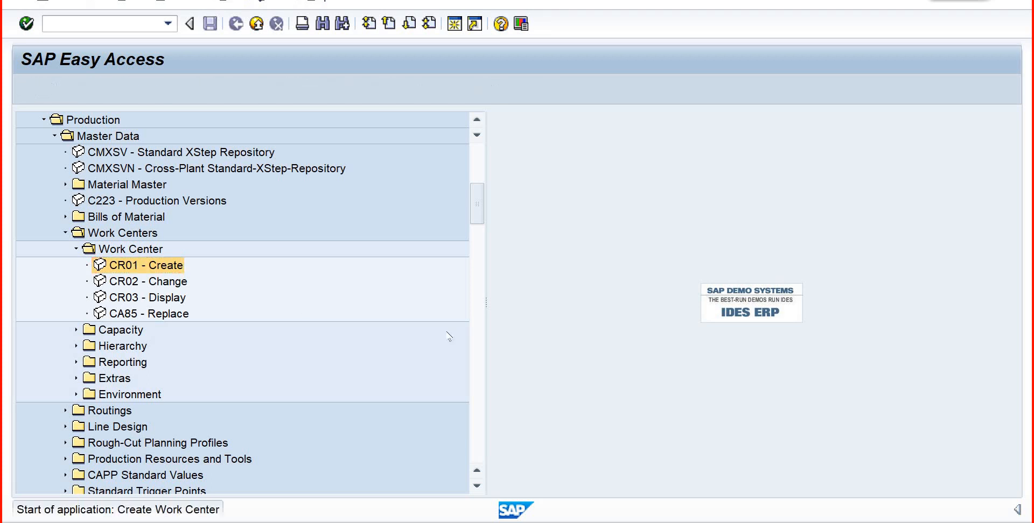
{"action": "left_click", "coordinate": [235, 23]}
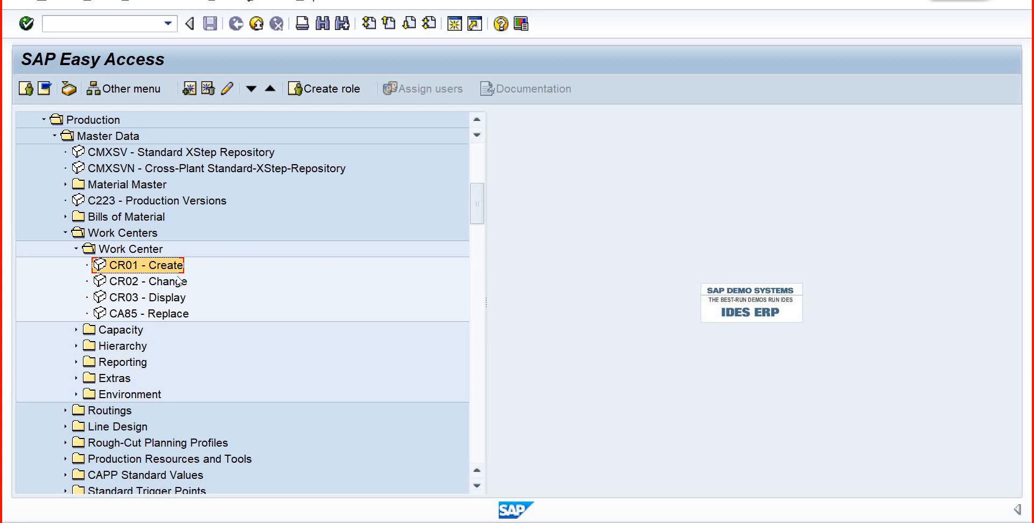
{"action": "double_click", "coordinate": [137, 269]}
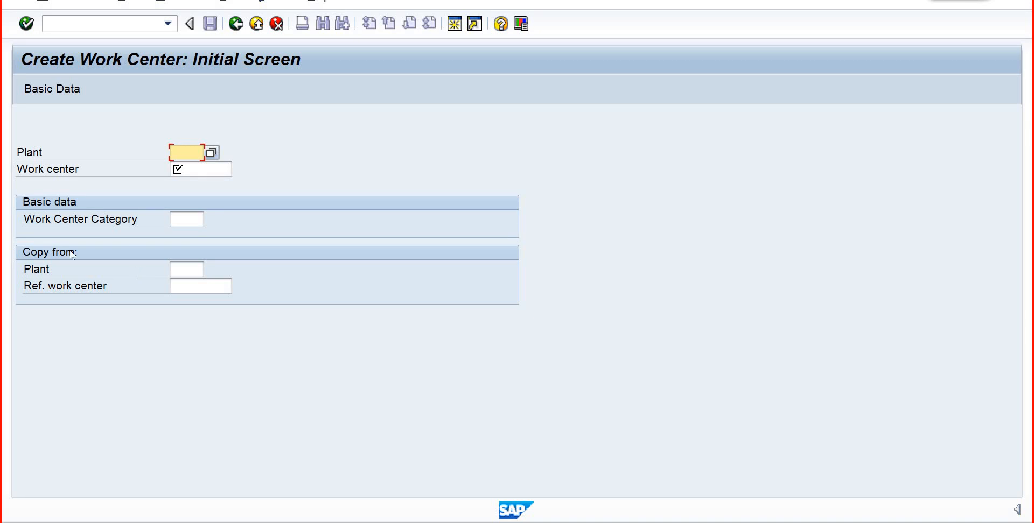
{"action": "type", "text": "p1b"}
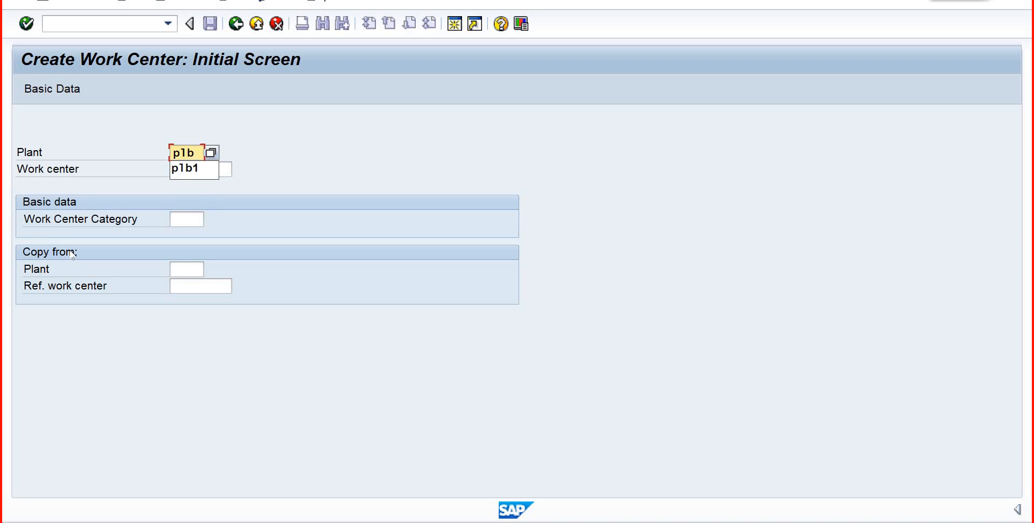
{"action": "type", "text": "1"}
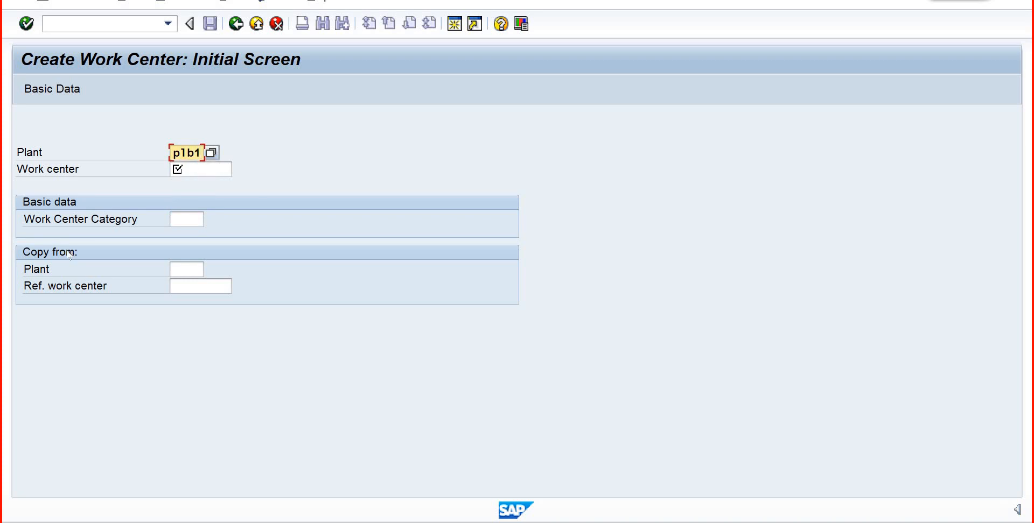
{"action": "left_click", "coordinate": [237, 24]}
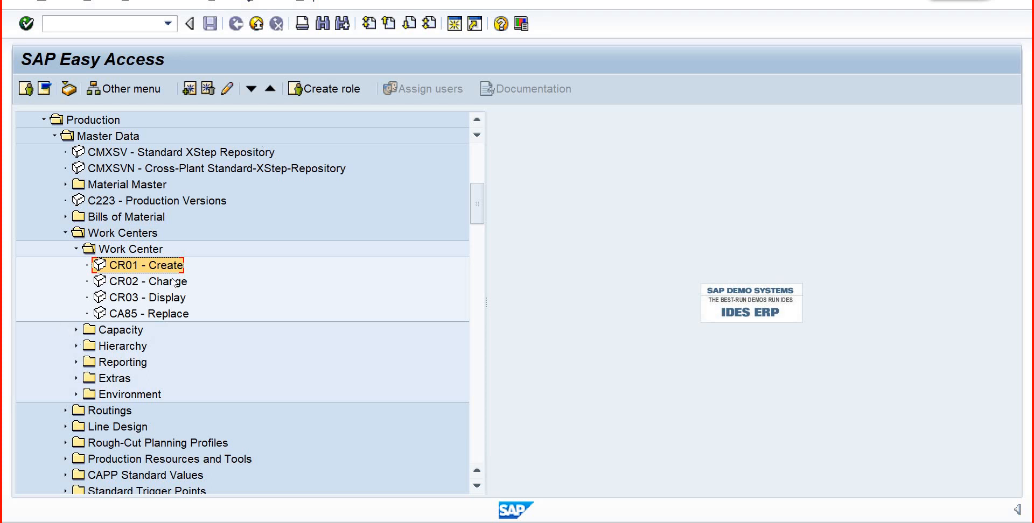
- Start the CR01 - Create work center transaction and clear the mistyped plant entry plbp
{"action": "double_click", "coordinate": [149, 265]}
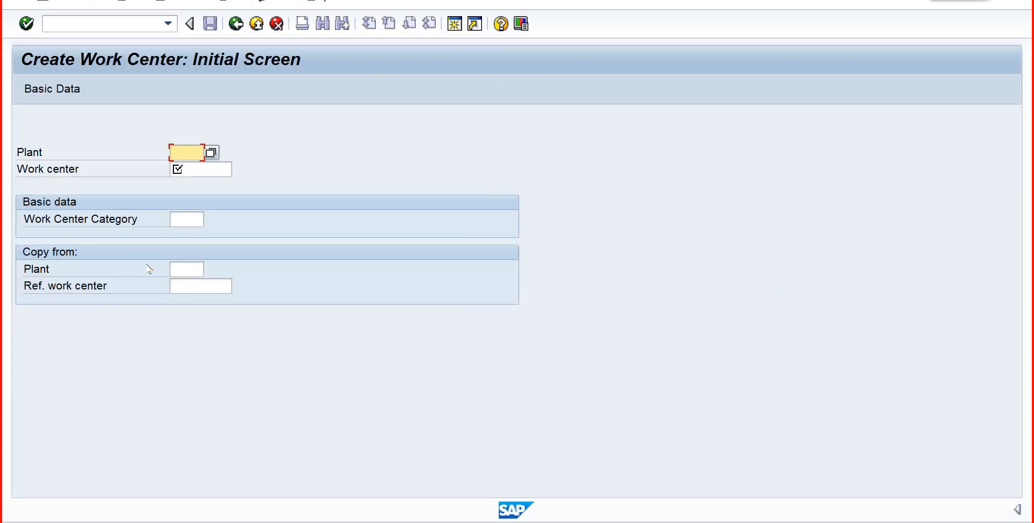
{"action": "type", "text": "pl"}
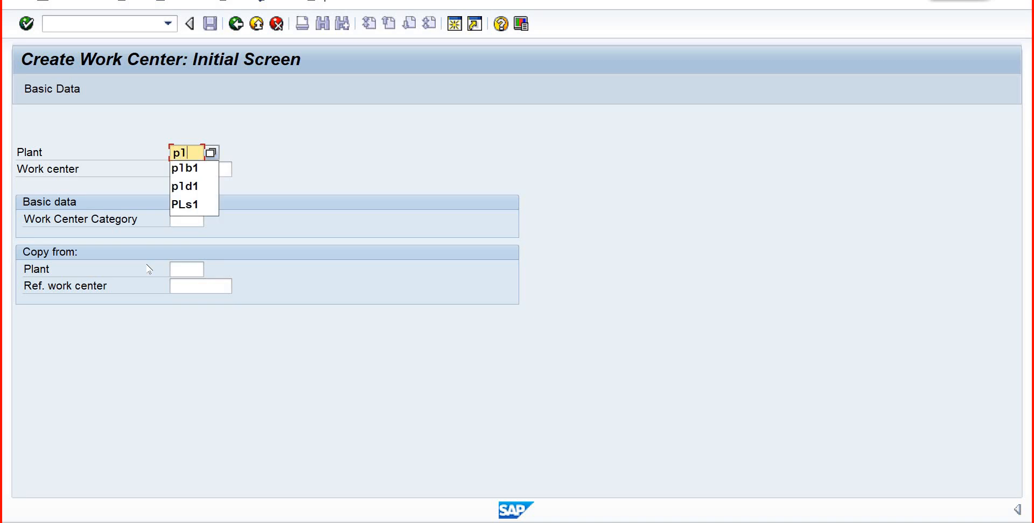
{"action": "type", "text": "bp"}
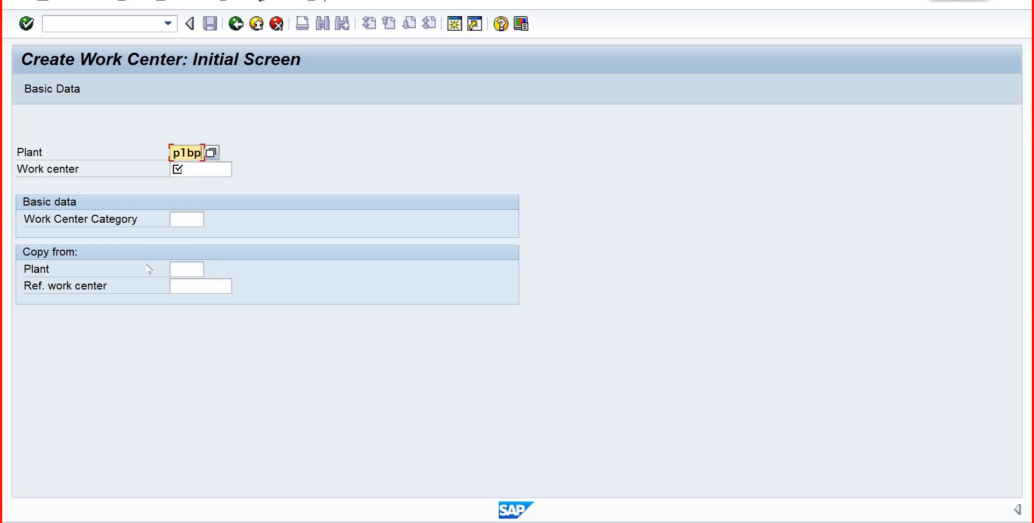
{"action": "key", "text": "BackSpace"}
{"action": "key", "text": "BackSpace"}
{"action": "key", "text": "BackSpace"}
{"action": "key", "text": "BackSpace"}
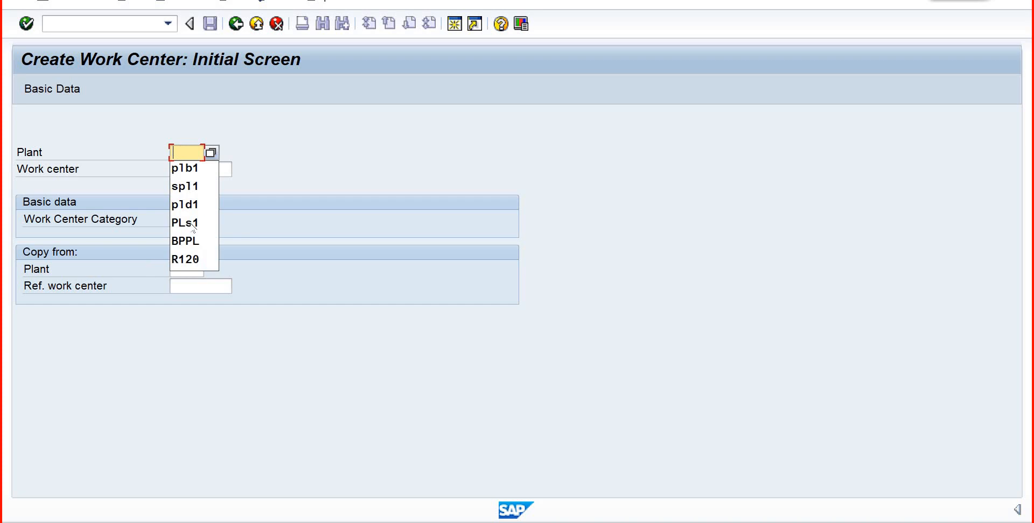
- Try to pick plant BPPL by searching the unrestricted plant value list
{"action": "left_click", "coordinate": [211, 154]}
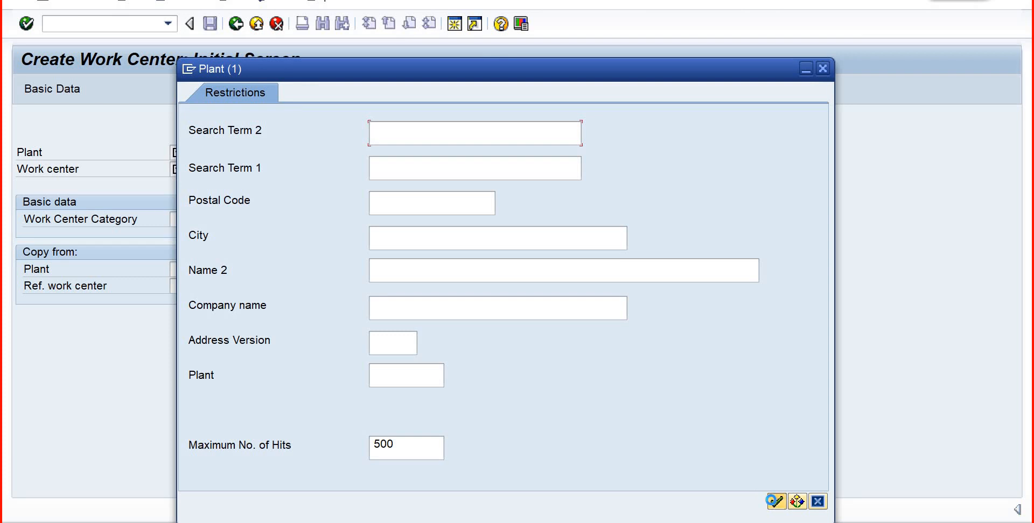
{"action": "left_click", "coordinate": [775, 500]}
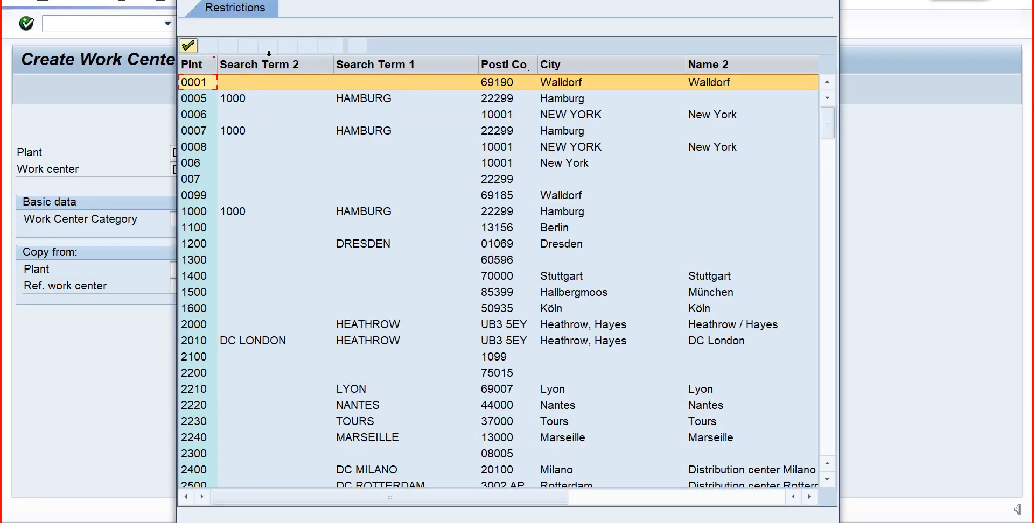
{"action": "left_click", "coordinate": [247, 47]}
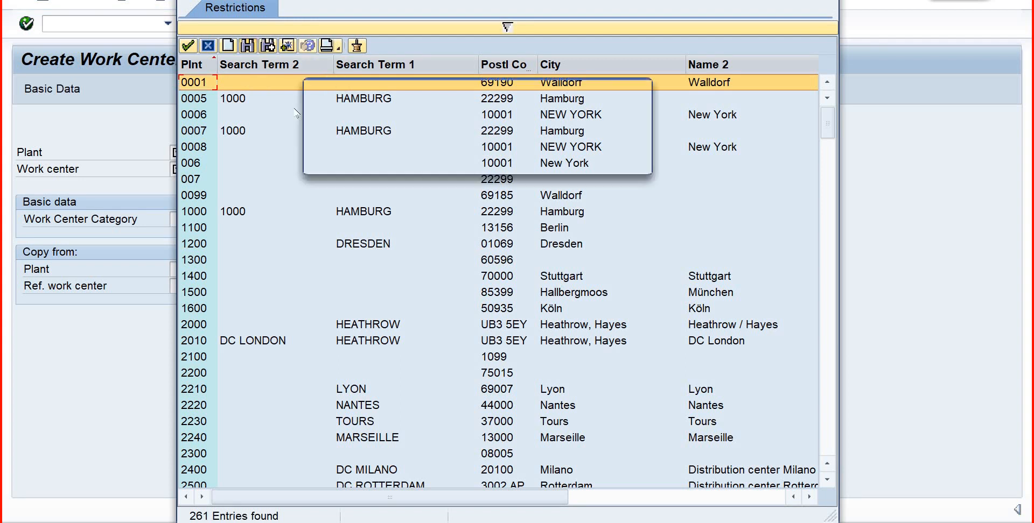
{"action": "type", "text": "bpl"}
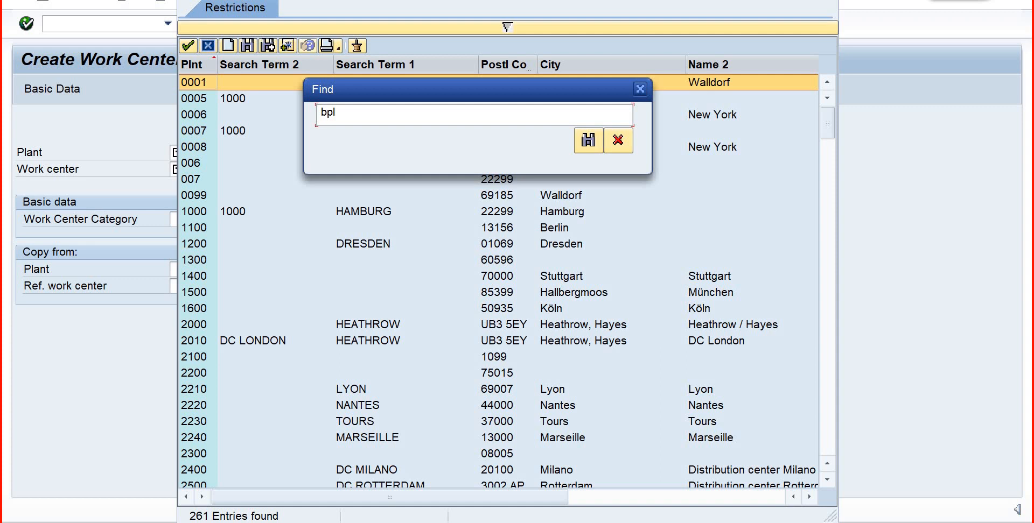
{"action": "key", "text": "BackSpace"}
{"action": "type", "text": "pl"}
{"action": "key", "text": "Return"}
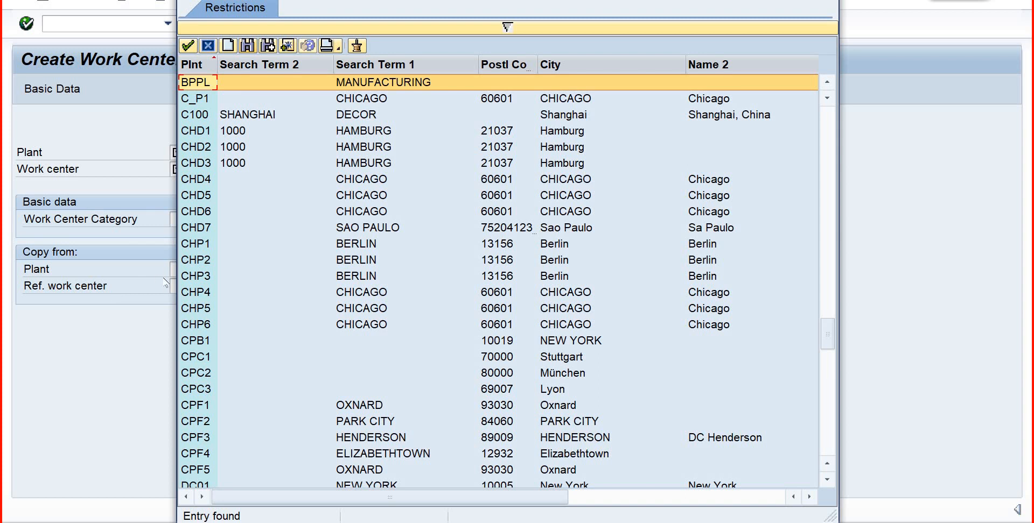
{"action": "double_click", "coordinate": [215, 81]}
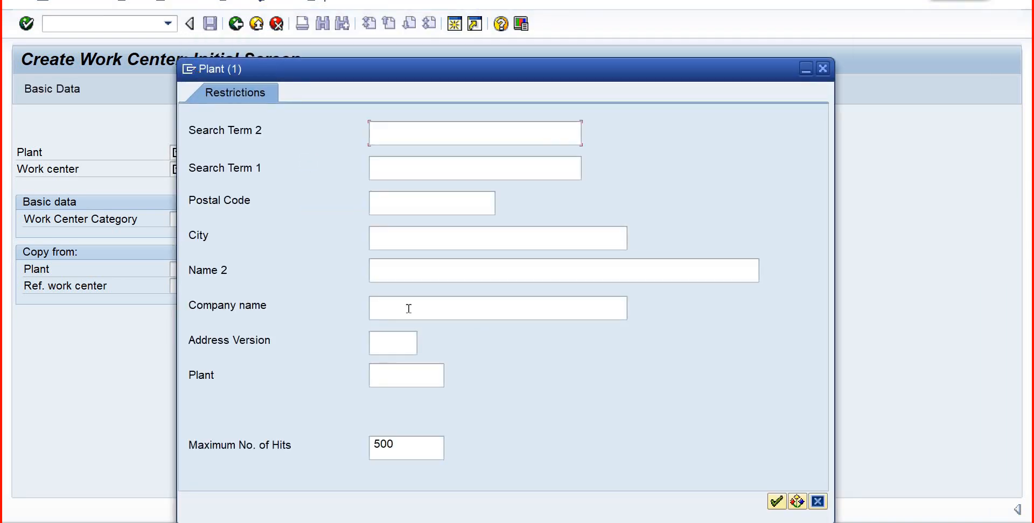
- Restrict the plant search to company name Boison and adopt plant BPPL for the work center
{"action": "left_click", "coordinate": [409, 308]}
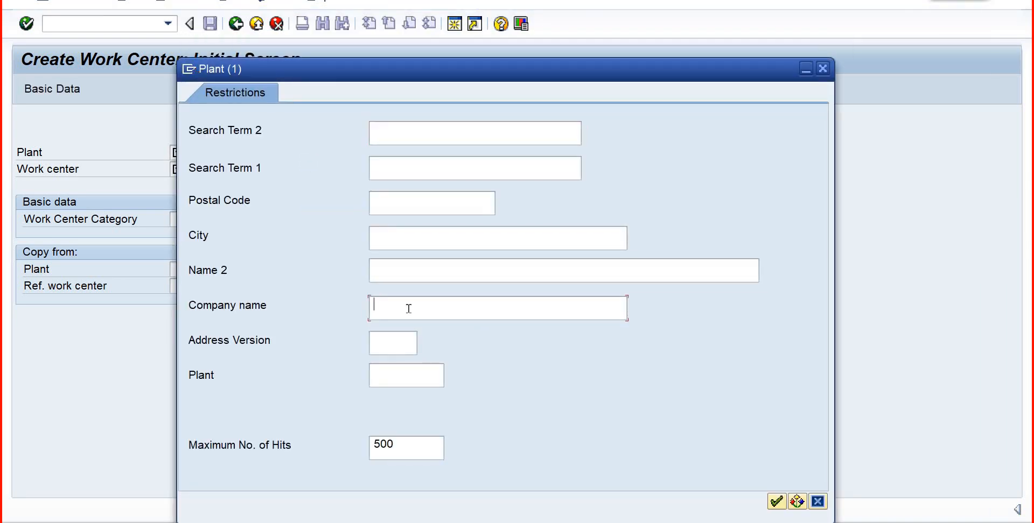
{"action": "type", "text": "Boison"}
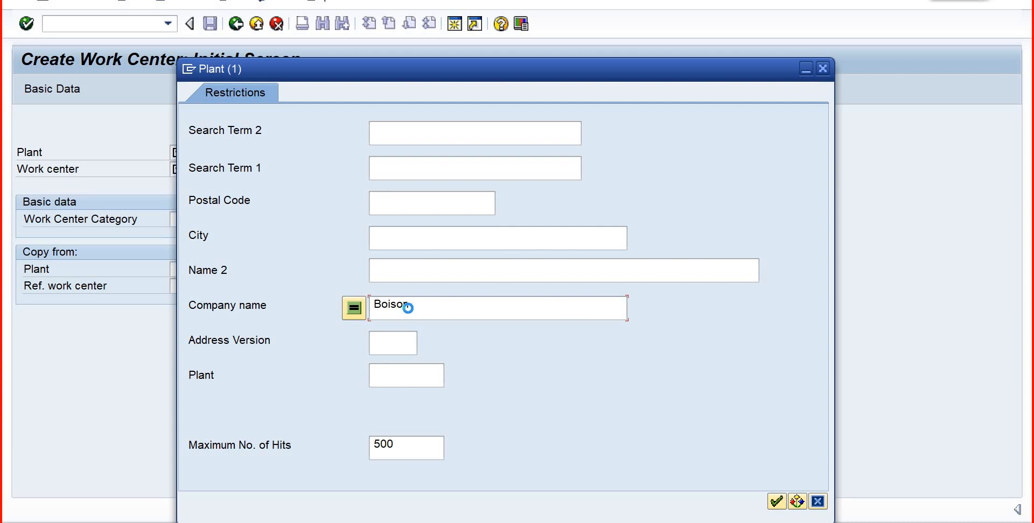
{"action": "key", "text": "Return"}
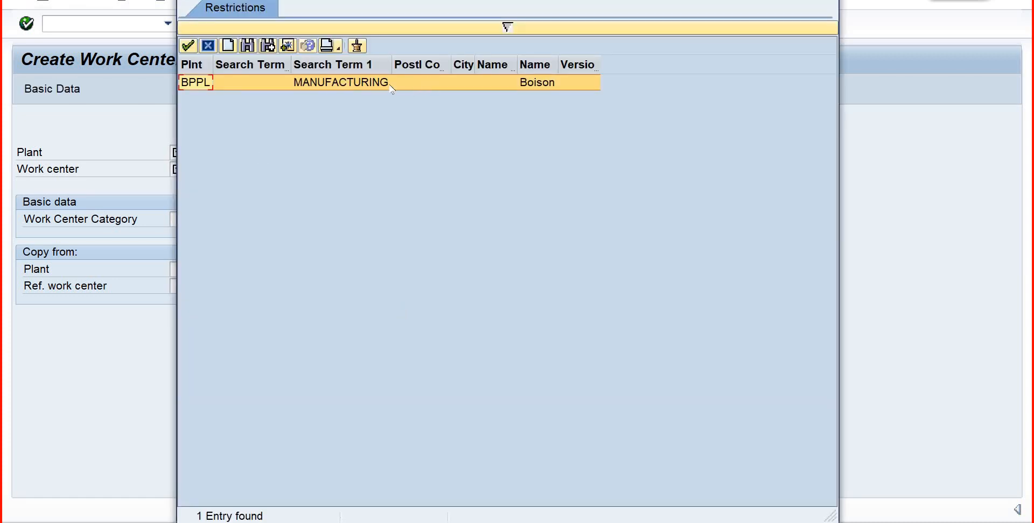
{"action": "key", "text": "Return"}
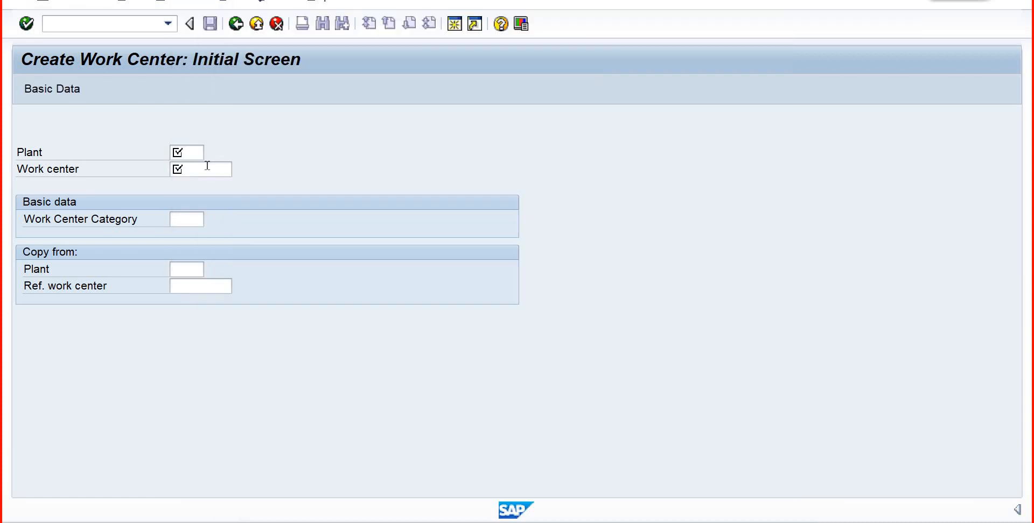
- Enter wcbp001 as the work center identifier for plant BPPL
{"action": "left_click", "coordinate": [207, 169]}
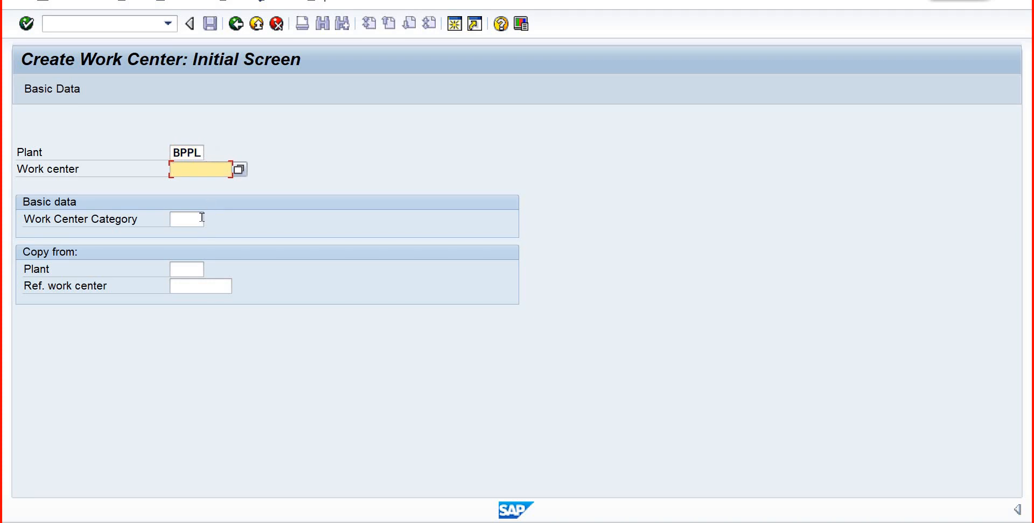
{"action": "type", "text": "wc"}
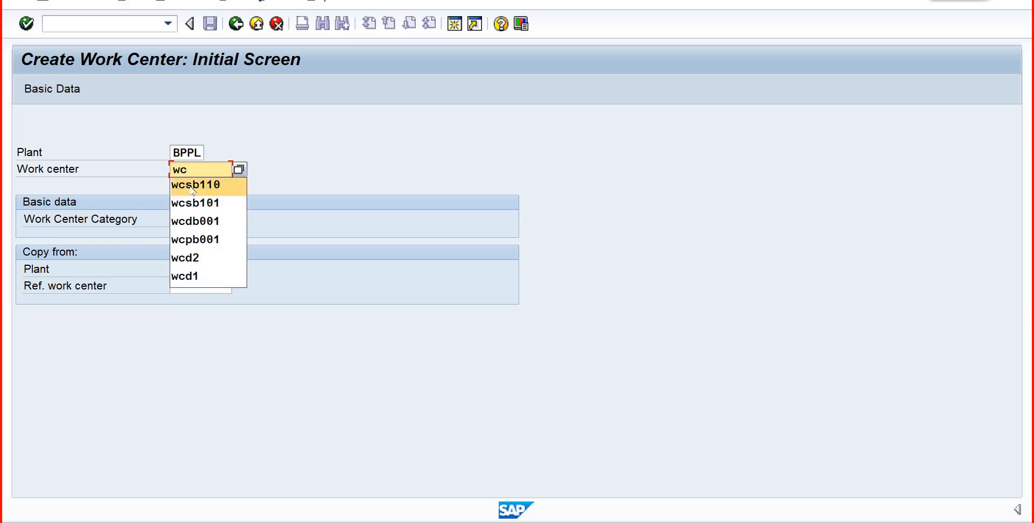
{"action": "type", "text": "bp001"}
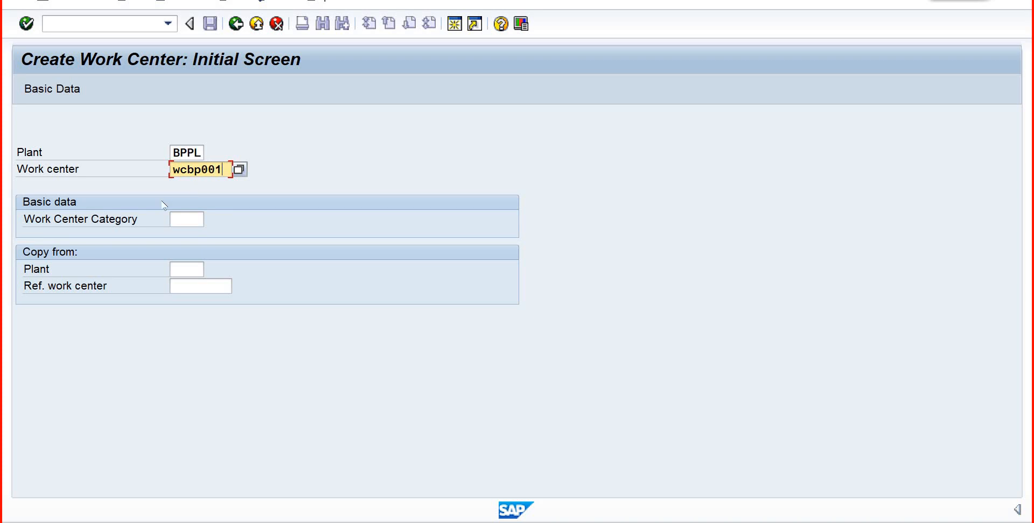
- Choose work center category 0001 Machine and continue to the Basic Data screen
{"action": "left_click", "coordinate": [188, 219]}
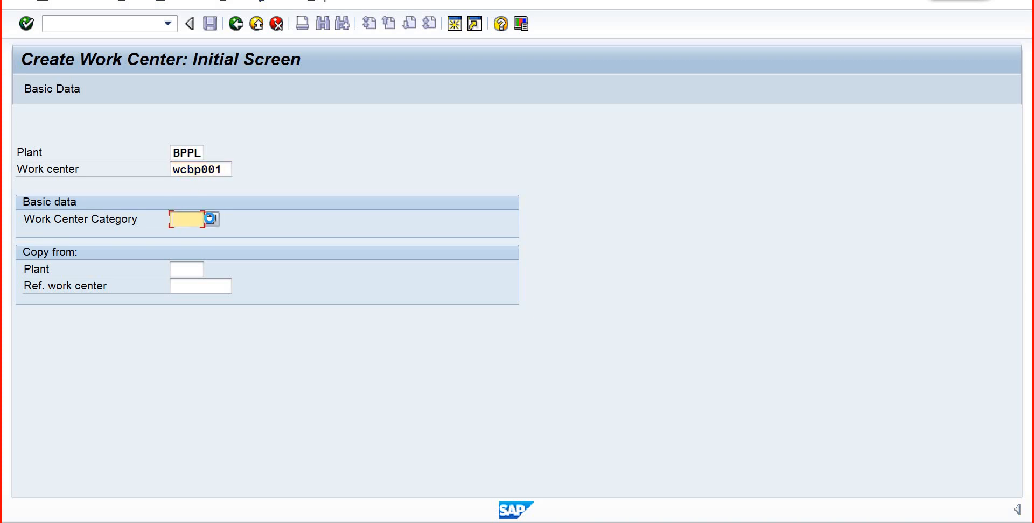
{"action": "left_click", "coordinate": [211, 219]}
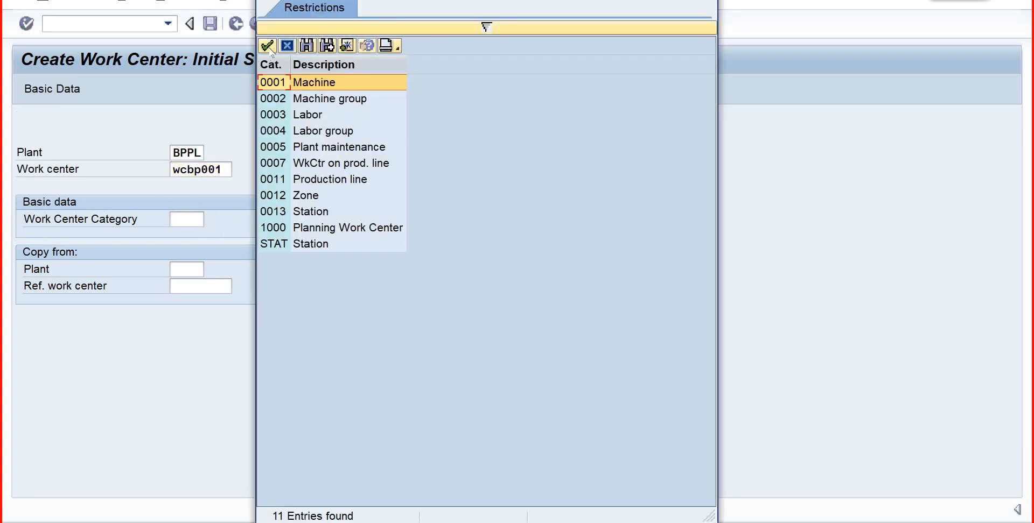
{"action": "left_click", "coordinate": [267, 45]}
{"action": "key", "text": "Return"}
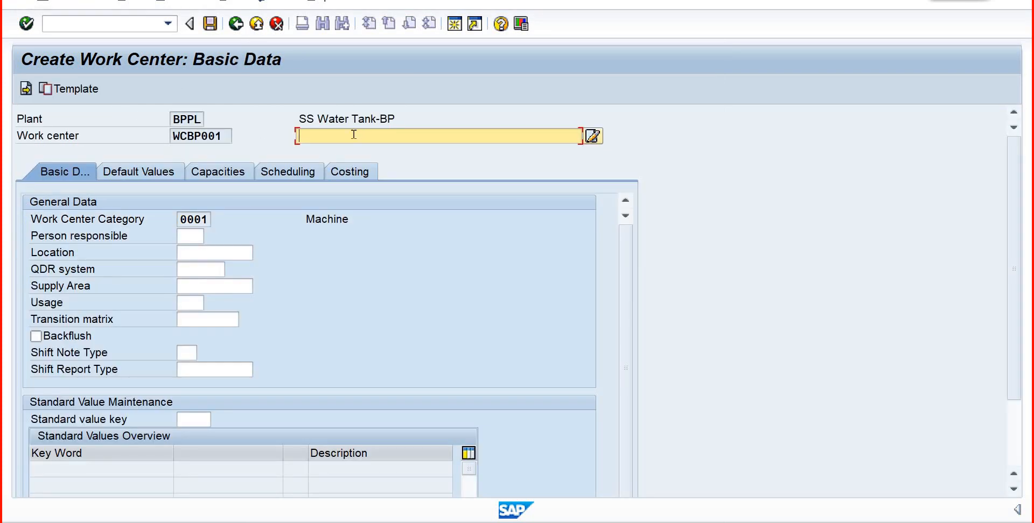
- Enter the work center description "Work Cernter for BP01", adapting the suggested earlier description
{"action": "type", "text": "Work"}
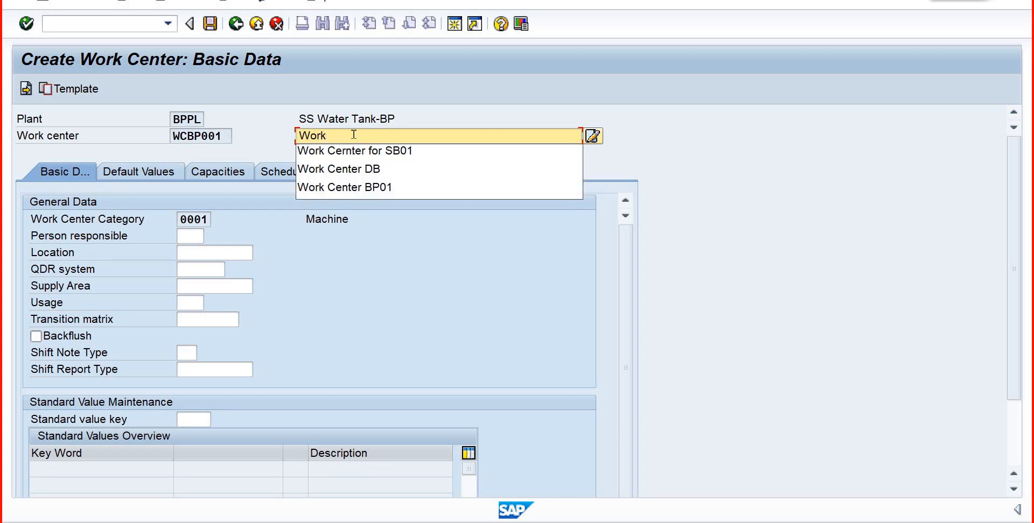
{"action": "key", "text": "Return"}
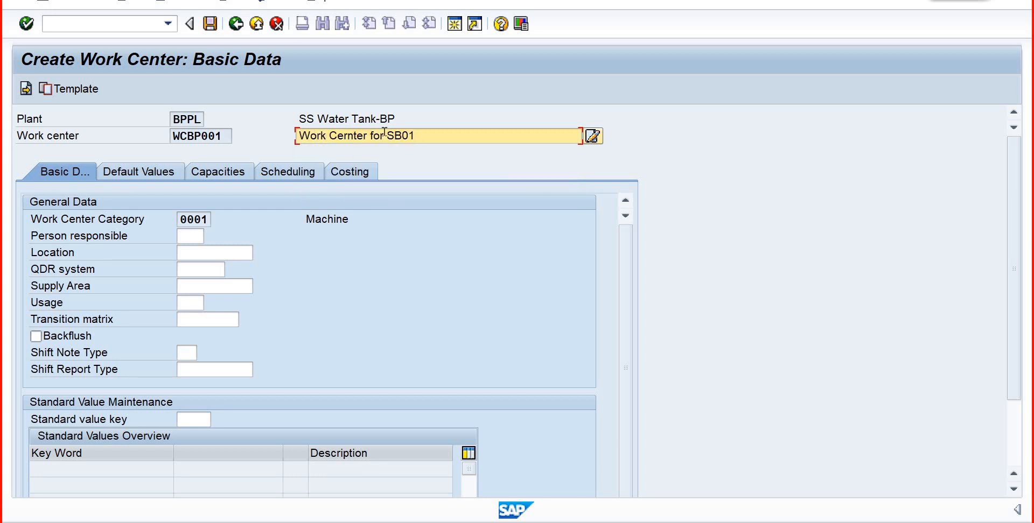
{"action": "key", "text": "BackSpace"}
{"action": "key", "text": "BackSpace"}
{"action": "key", "text": "BackSpace"}
{"action": "key", "text": "BackSpace"}
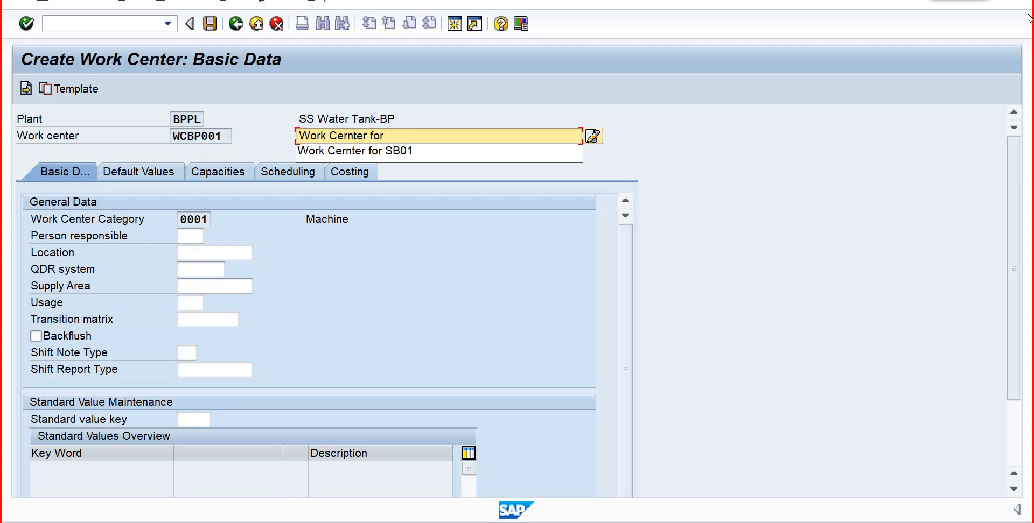
{"action": "type", "text": "BP"}
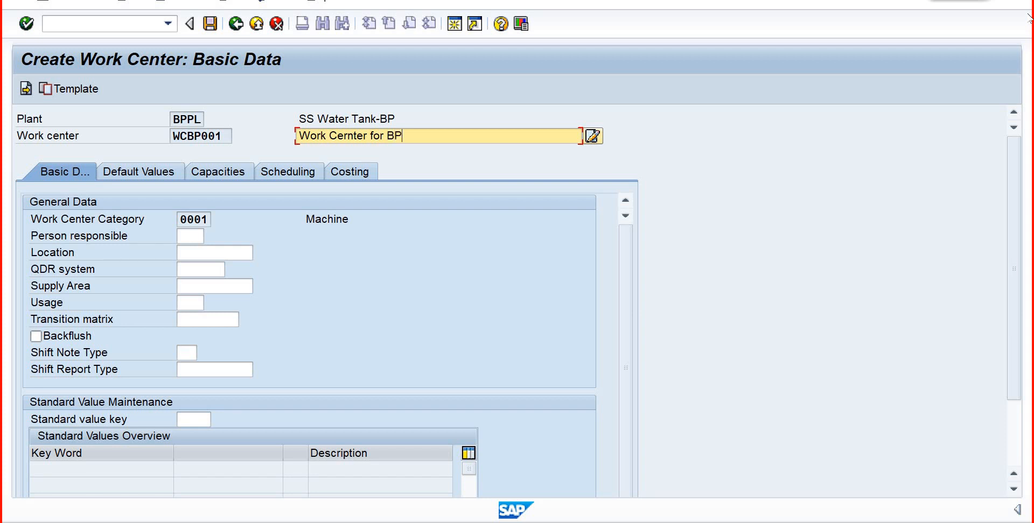
{"action": "type", "text": "01"}
- Open "Define Employees Responsible for Work Centers" from the empty Person responsible value help, without specifying a customizing project
{"action": "left_click", "coordinate": [184, 237]}
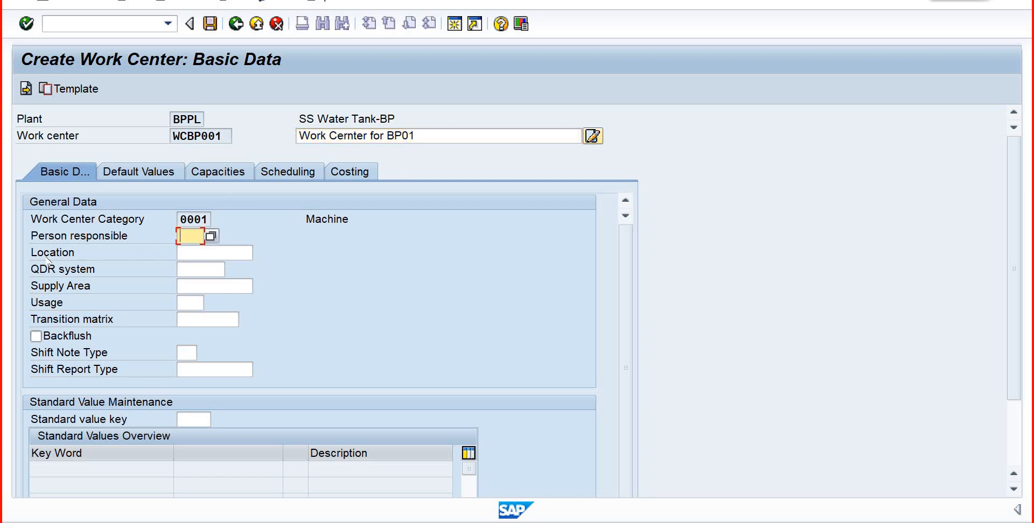
{"action": "left_click", "coordinate": [211, 238]}
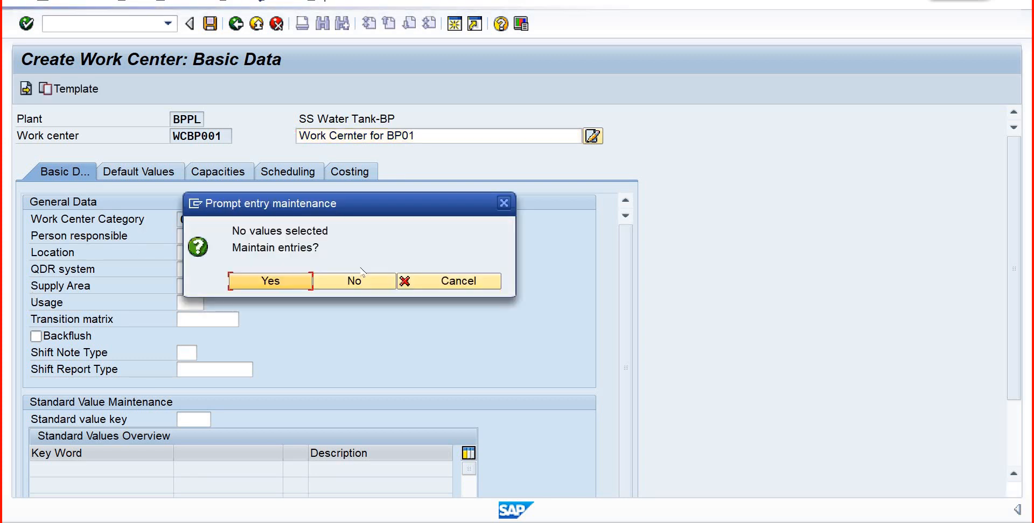
{"action": "left_click", "coordinate": [271, 280]}
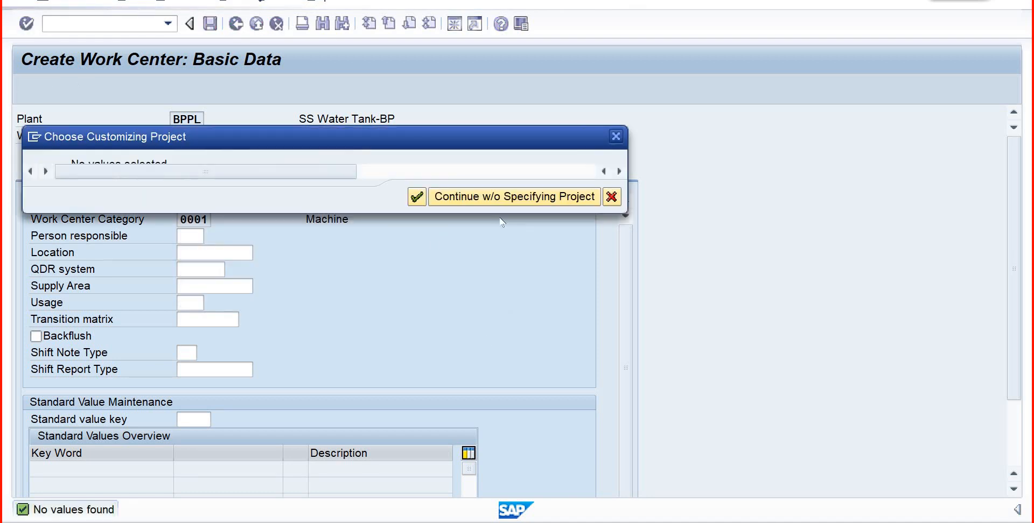
{"action": "left_click", "coordinate": [515, 200]}
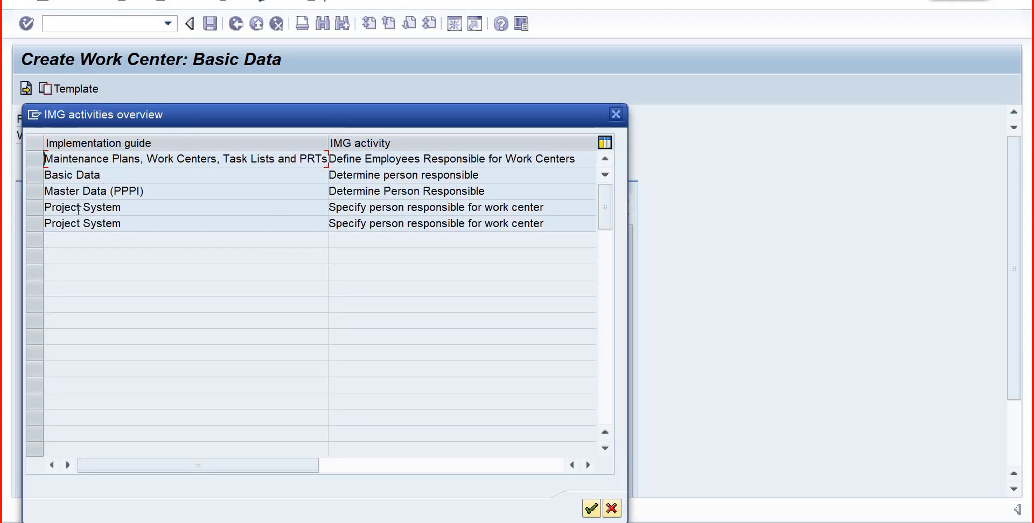
{"action": "left_click", "coordinate": [359, 176]}
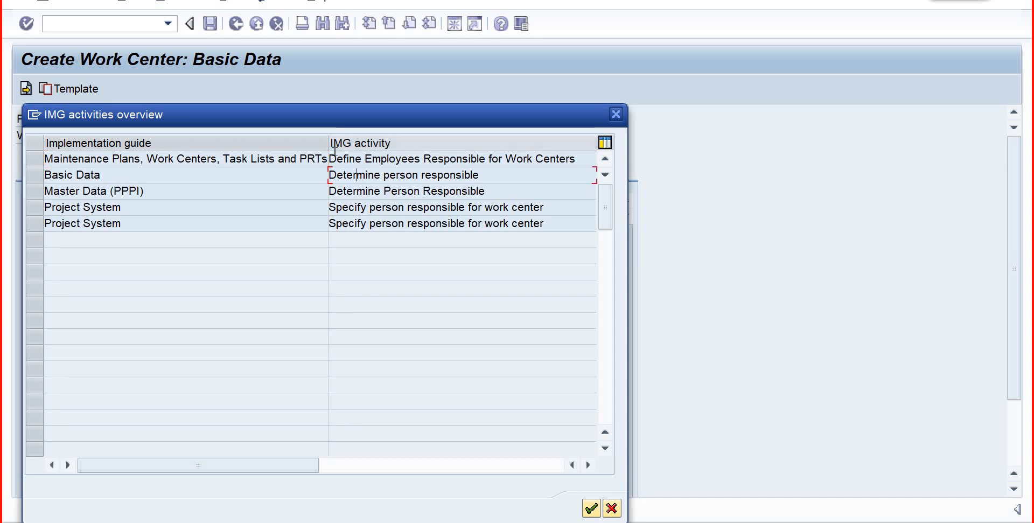
{"action": "double_click", "coordinate": [343, 158]}
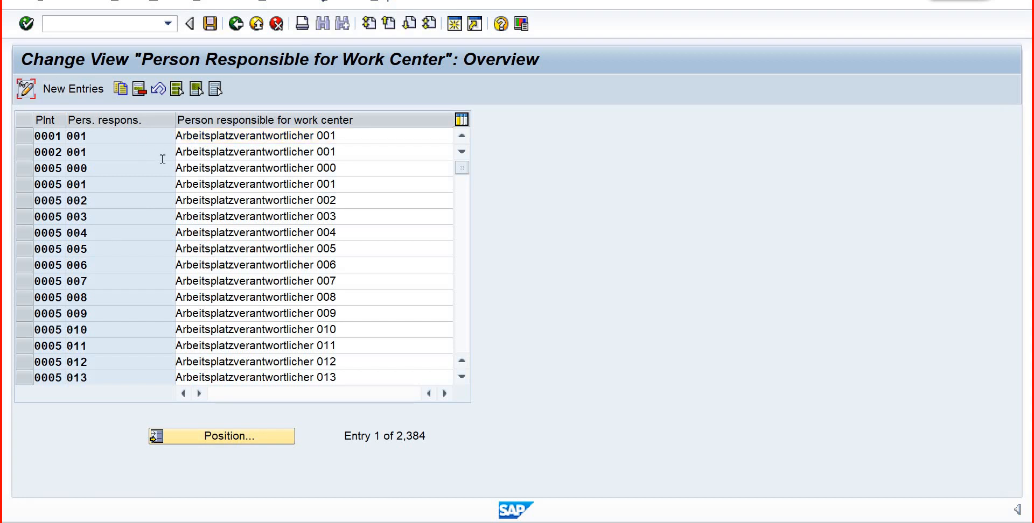
- Start a new person responsible entry with plant bppl and code prd
{"action": "left_click", "coordinate": [87, 94]}
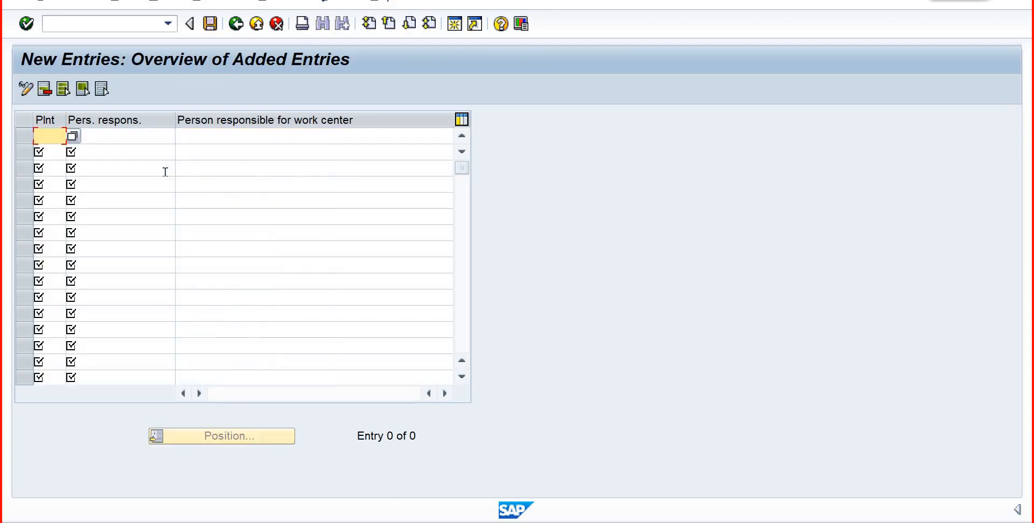
{"action": "type", "text": "p"}
{"action": "key", "text": "BackSpace"}
{"action": "type", "text": "bpp1"}
{"action": "key", "text": "Tab"}
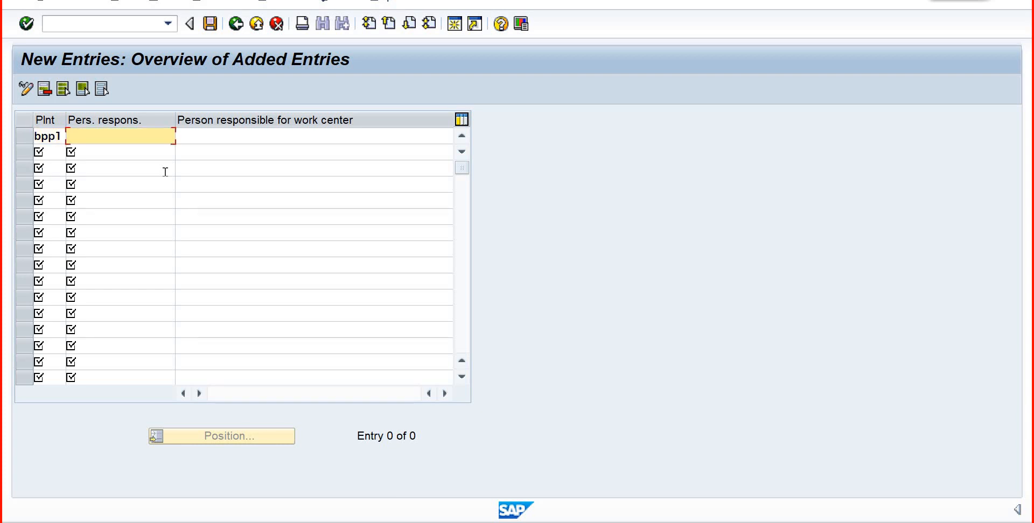
{"action": "type", "text": "prd"}
{"action": "key", "text": "Tab"}
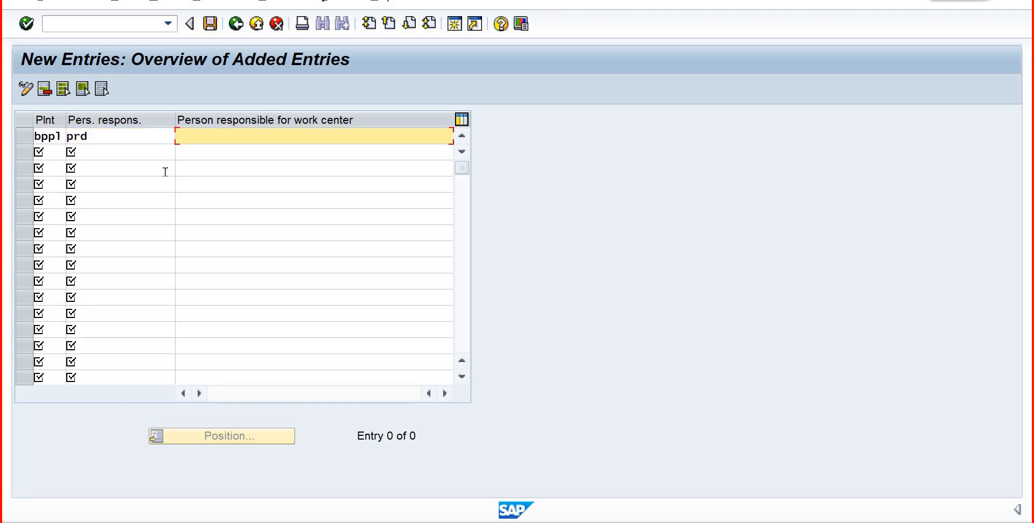
- Describe the prd entry as "Production Manager-BP01", adapting the suggested earlier text, and save it in customizing request ILRK900015
{"action": "type", "text": "Pro"}
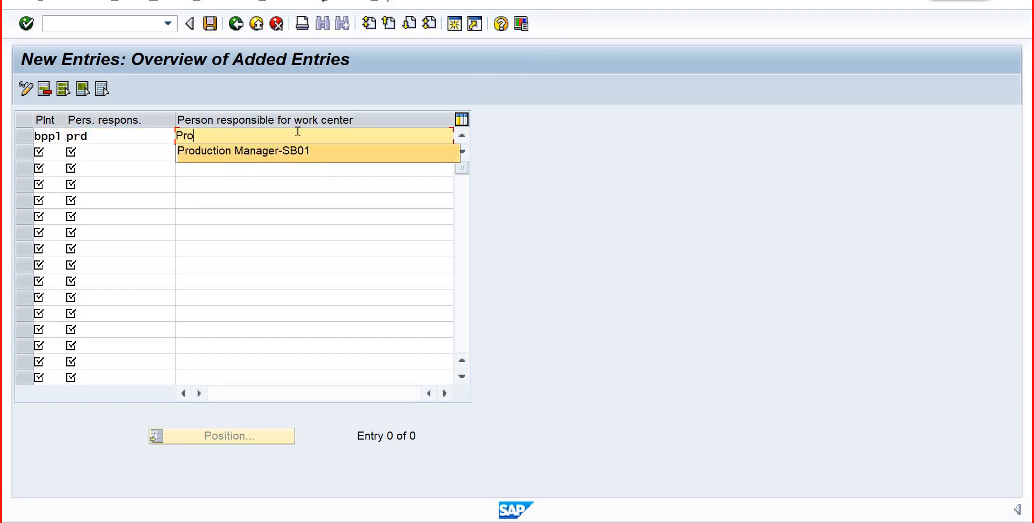
{"action": "left_click", "coordinate": [296, 168]}
{"action": "left_click", "coordinate": [292, 135]}
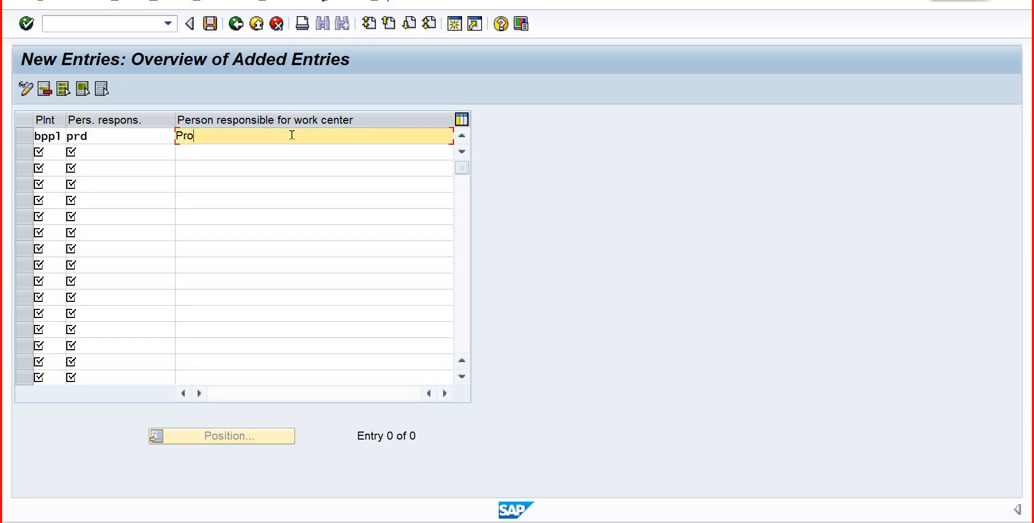
{"action": "key", "text": "BackSpace"}
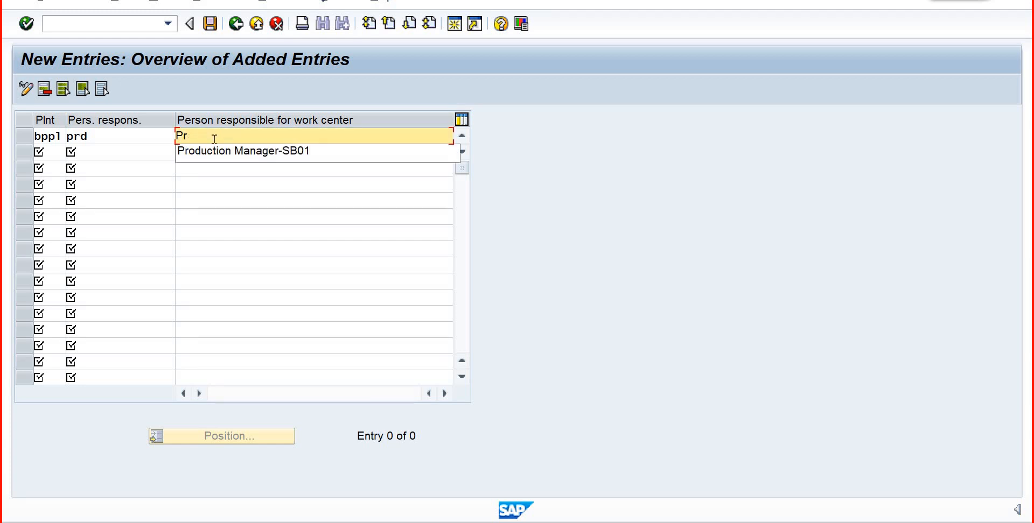
{"action": "key", "text": "Return"}
{"action": "key", "text": "BackSpace"}
{"action": "key", "text": "BackSpace"}
{"action": "key", "text": "BackSpace"}
{"action": "key", "text": "BackSpace"}
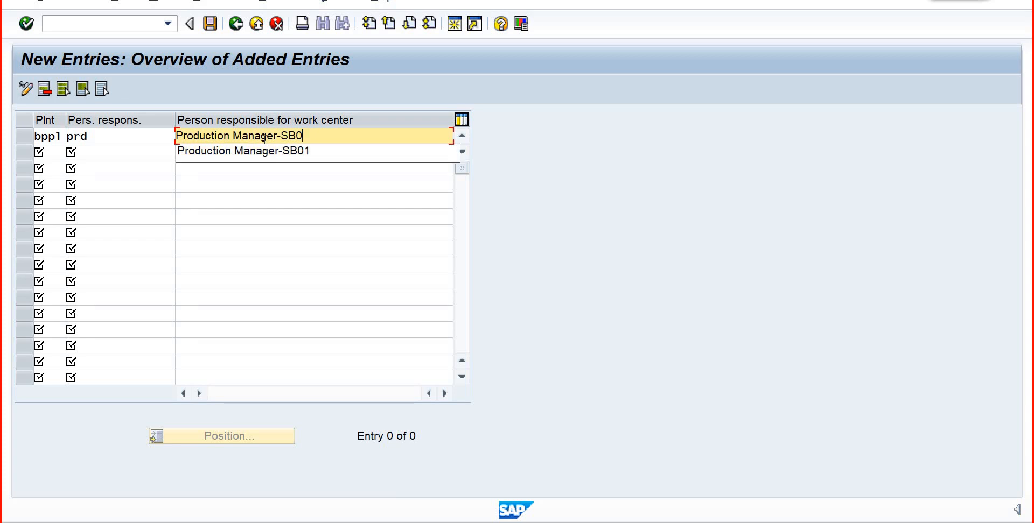
{"action": "type", "text": "B"}
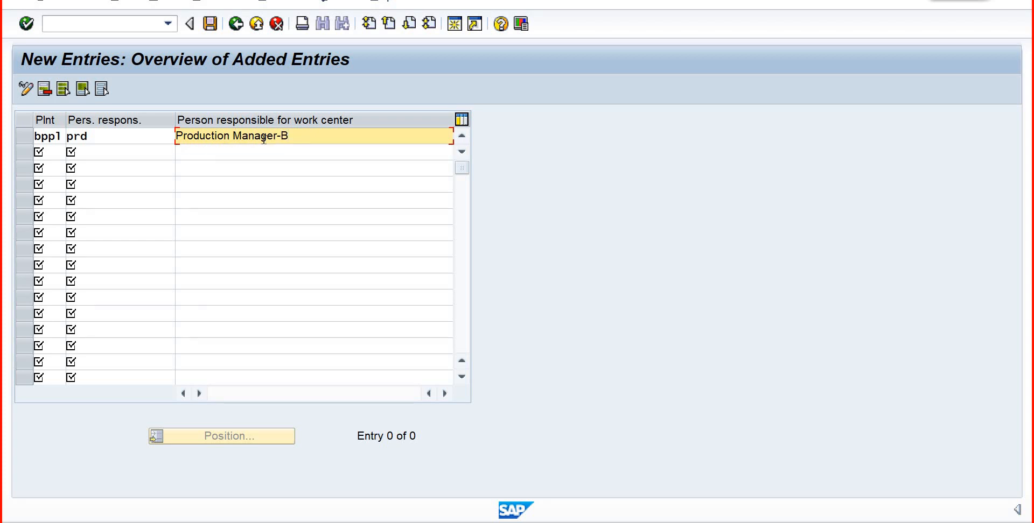
{"action": "type", "text": "P01"}
{"action": "key", "text": "ctrl+s"}
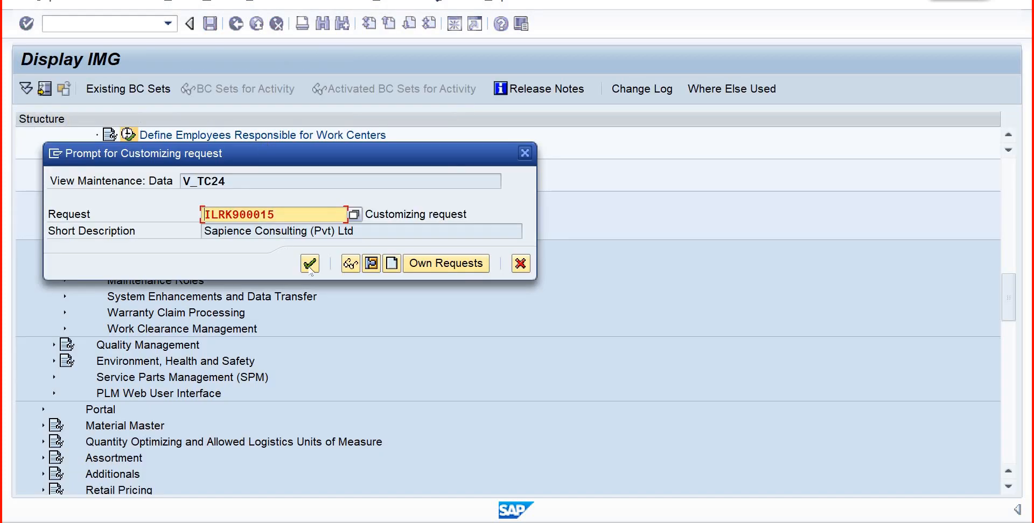
{"action": "left_click", "coordinate": [310, 264]}
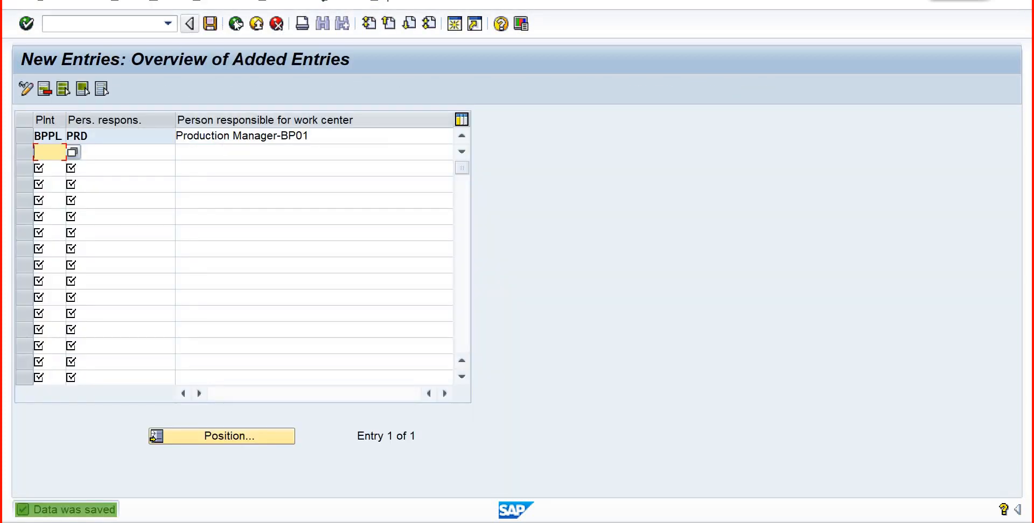
- Return to the work center's Basic Data screen and set the person responsible to PRD
{"action": "left_click", "coordinate": [236, 23]}
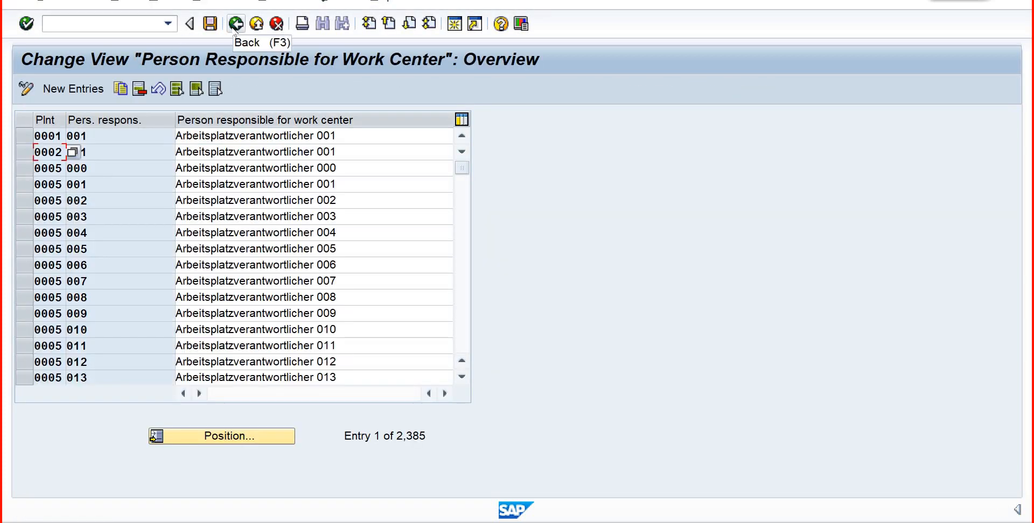
{"action": "left_click", "coordinate": [235, 24]}
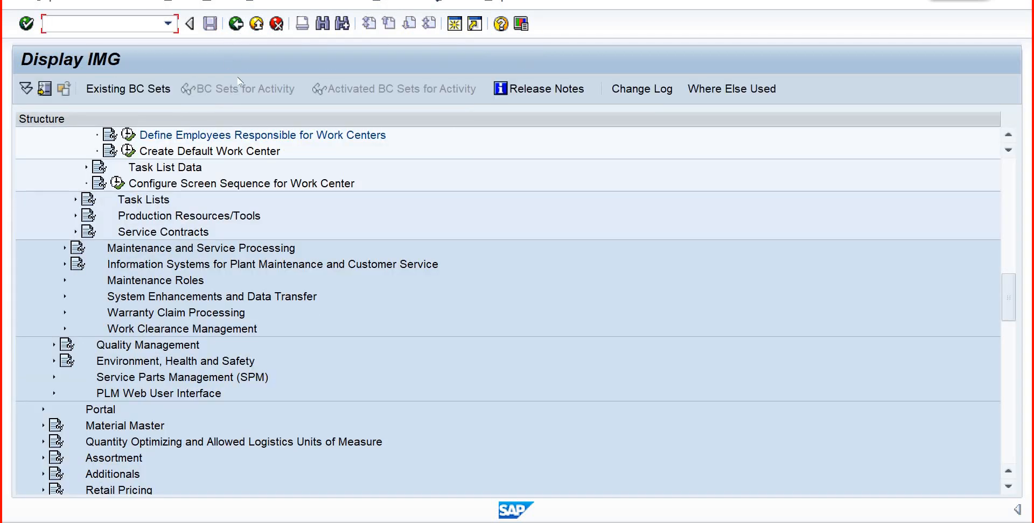
{"action": "left_click", "coordinate": [236, 24]}
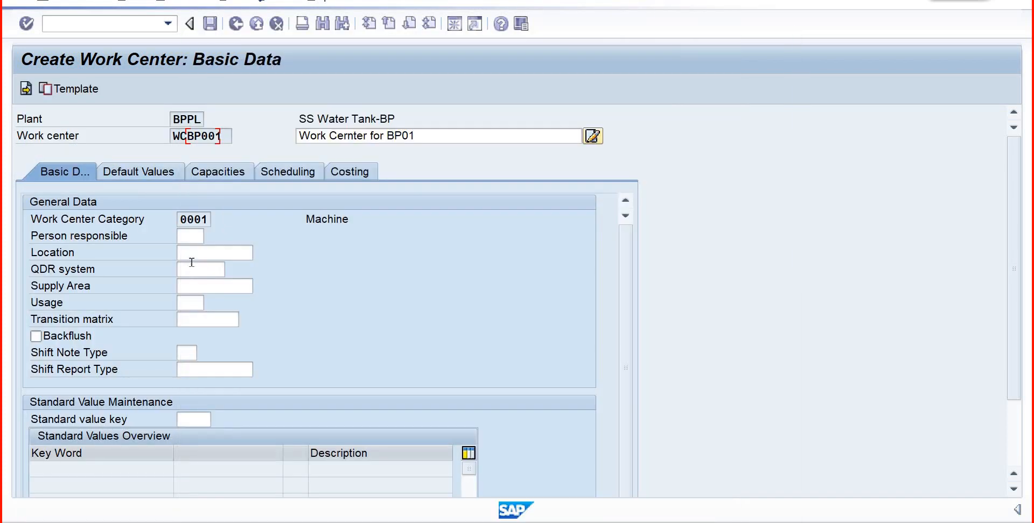
{"action": "left_click", "coordinate": [215, 99]}
- Open the "Define Location" customizing activity from the work center's empty Location value help, without specifying a project
{"action": "left_click", "coordinate": [199, 254]}
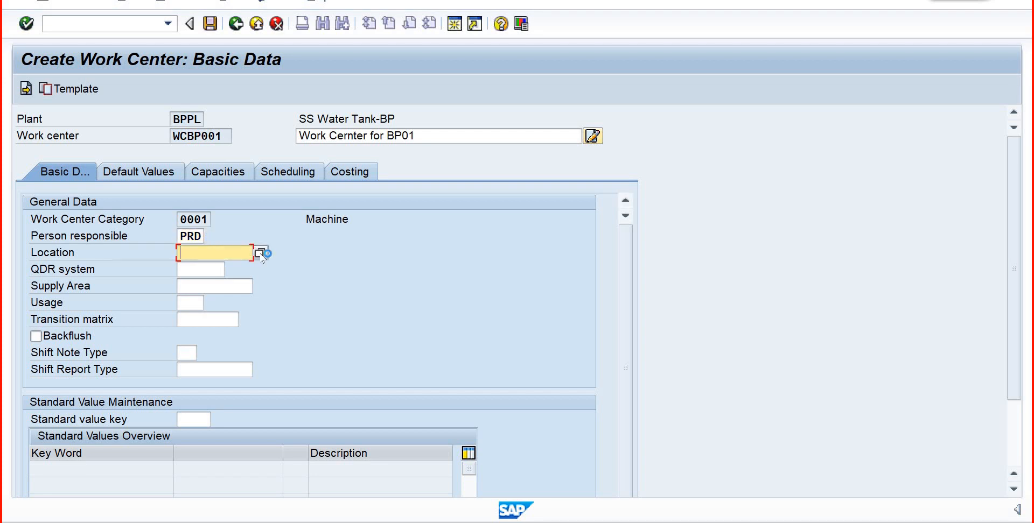
{"action": "left_click", "coordinate": [263, 254]}
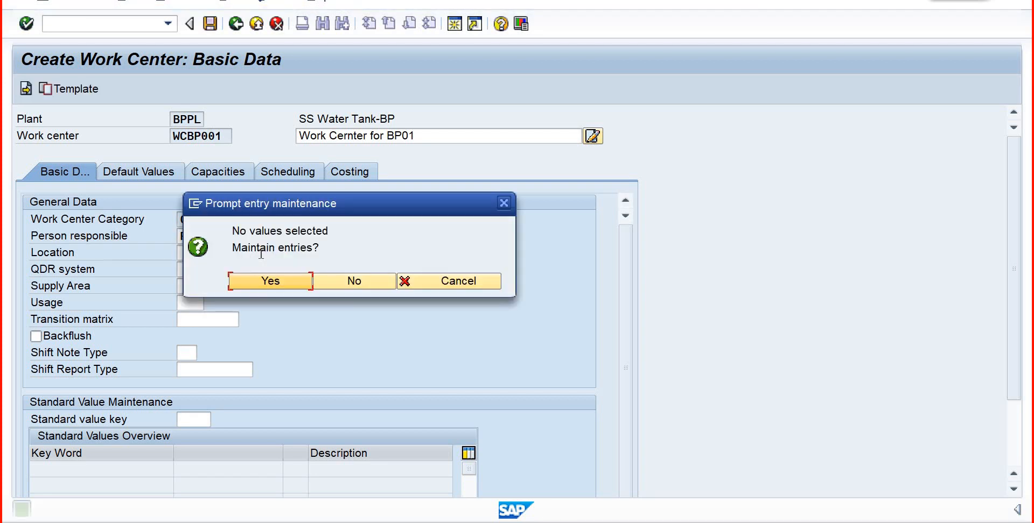
{"action": "left_click", "coordinate": [268, 279]}
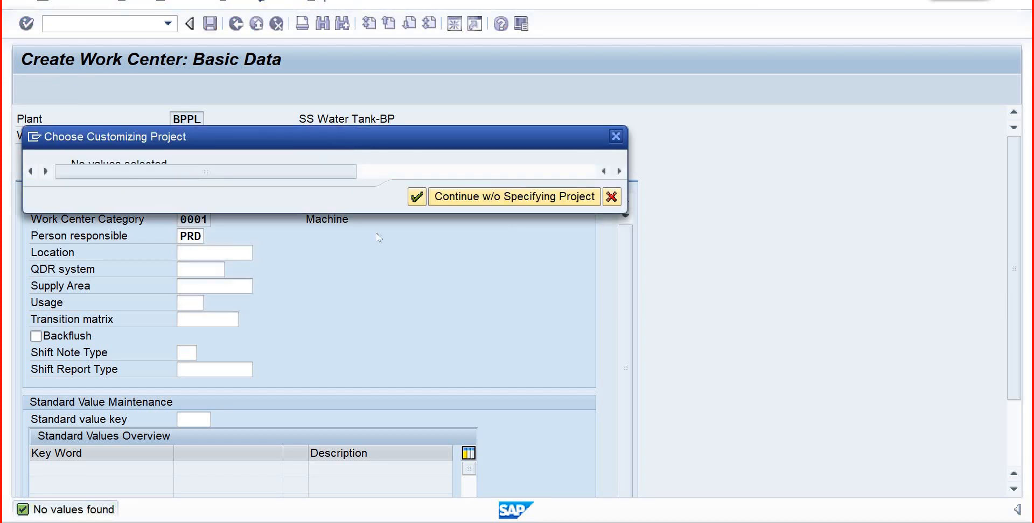
{"action": "left_click", "coordinate": [486, 198]}
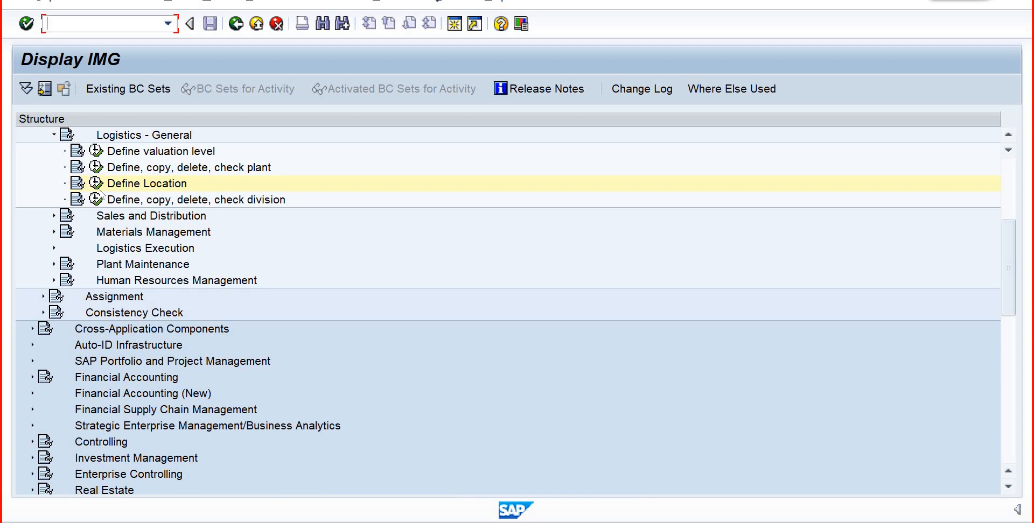
{"action": "left_click", "coordinate": [96, 183]}
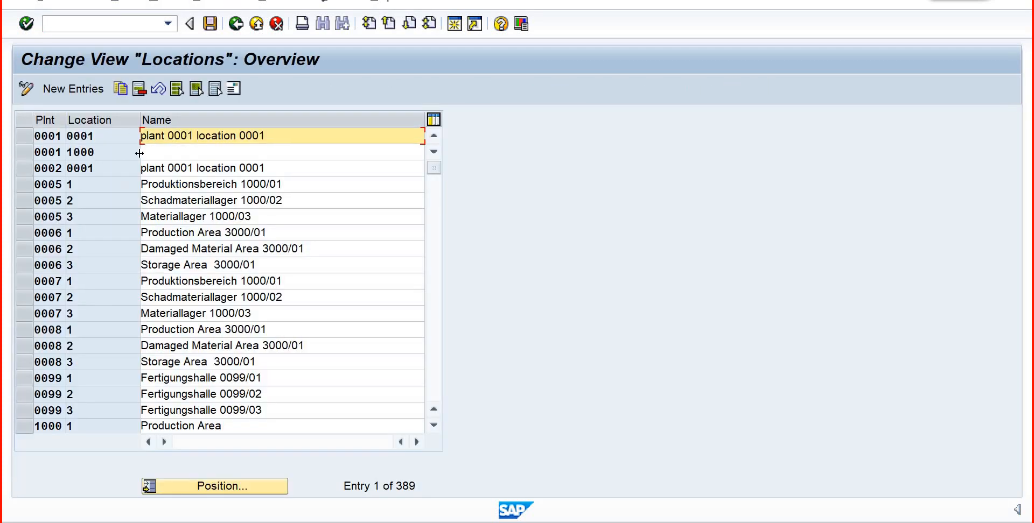
- Add a new location entry for plant bppl with location Dammam and name Boison, and continue to its address
{"action": "left_click", "coordinate": [75, 90]}
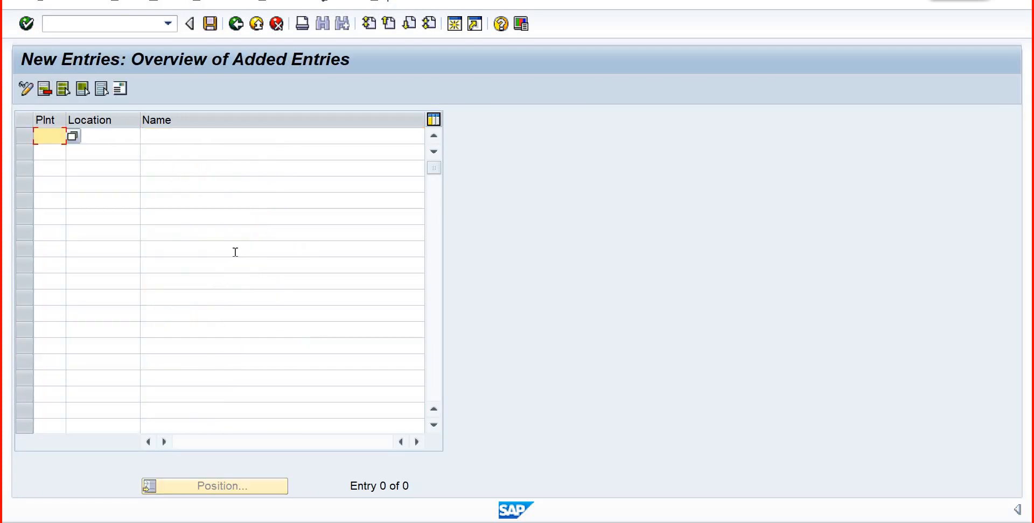
{"action": "type", "text": "bpp1"}
{"action": "key", "text": "Tab"}
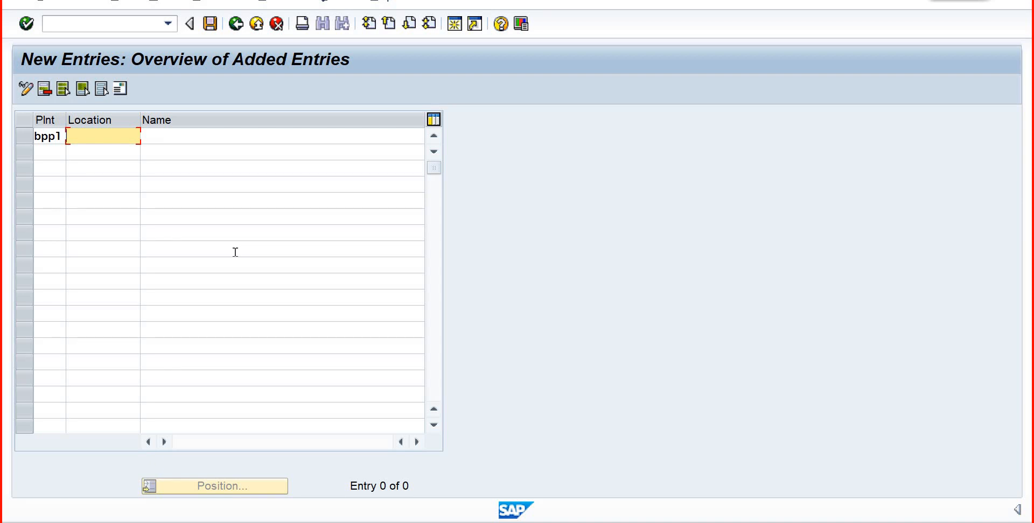
{"action": "type", "text": "Dammam"}
{"action": "key", "text": "Tab"}
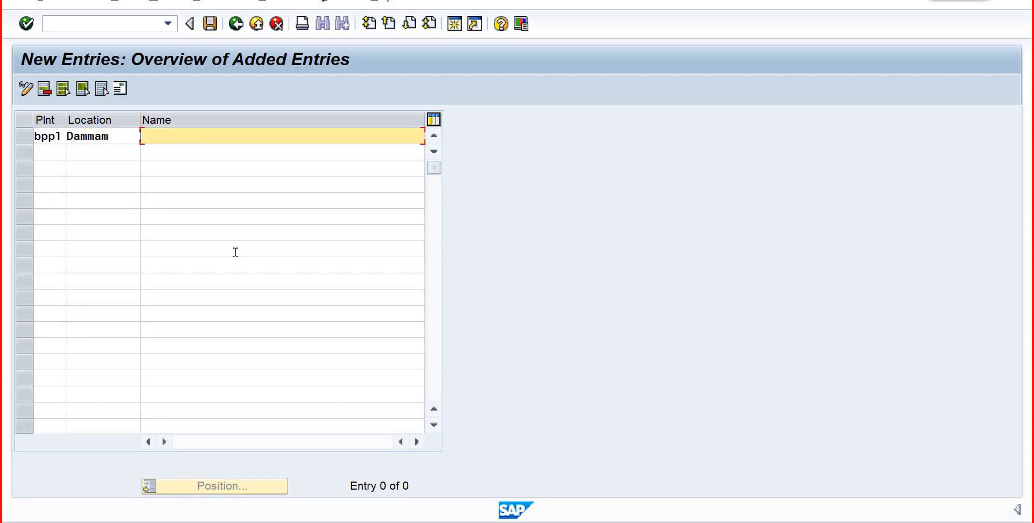
{"action": "type", "text": "Boison"}
{"action": "key", "text": "Return"}
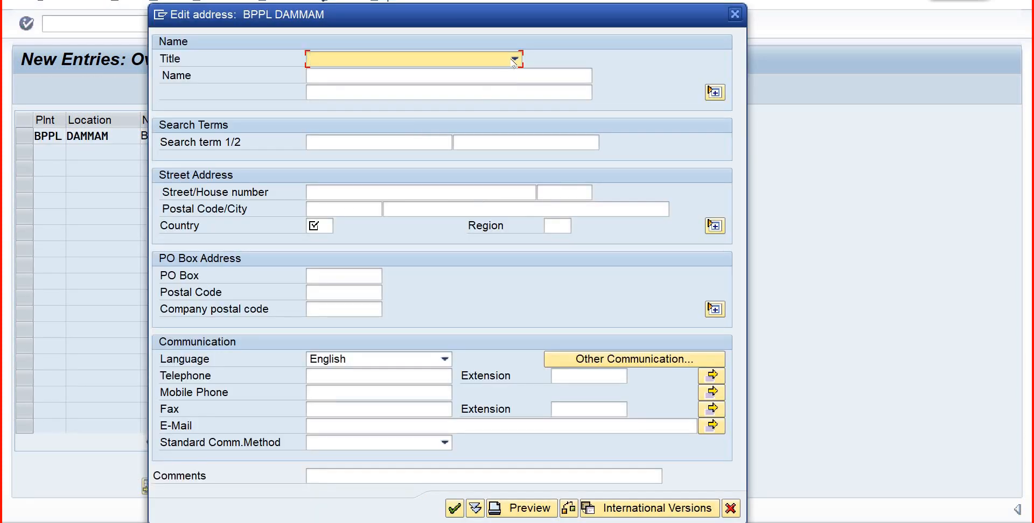
- Set the location address's title to Company and its name to the suggested "Boison Bev"
{"action": "left_click", "coordinate": [515, 59]}
{"action": "left_click", "coordinate": [407, 79]}
{"action": "left_click", "coordinate": [401, 78]}
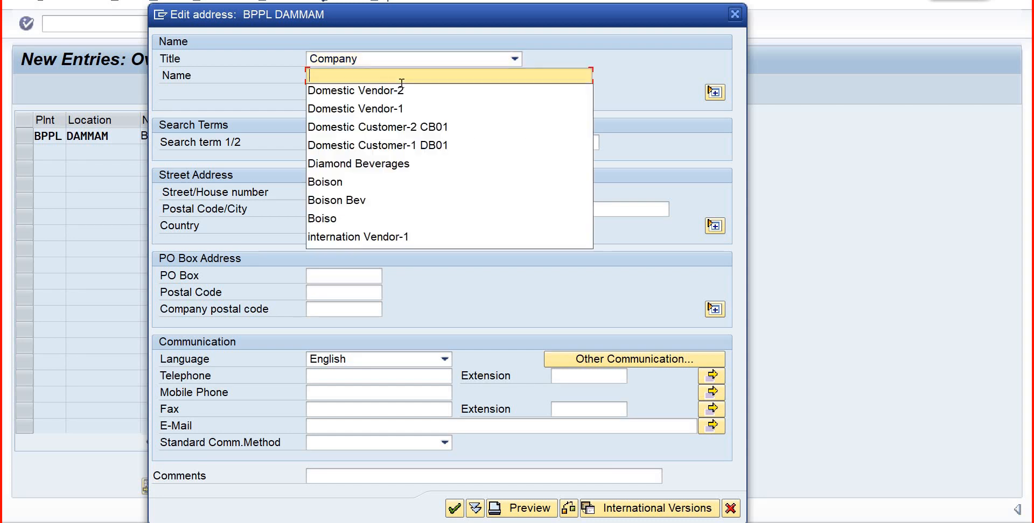
{"action": "type", "text": "Bo"}
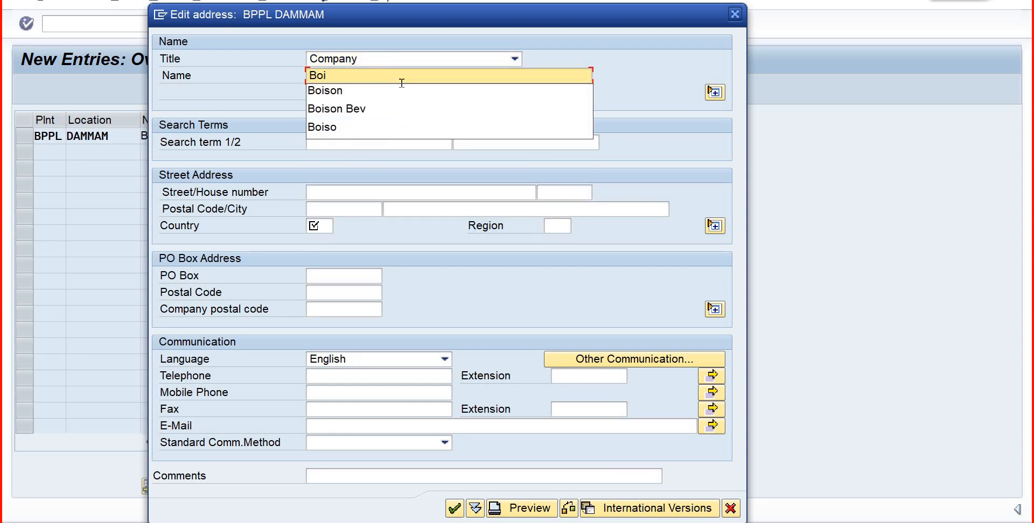
{"action": "type", "text": "i"}
{"action": "key", "text": "Down"}
{"action": "key", "text": "Down"}
{"action": "key", "text": "Return"}
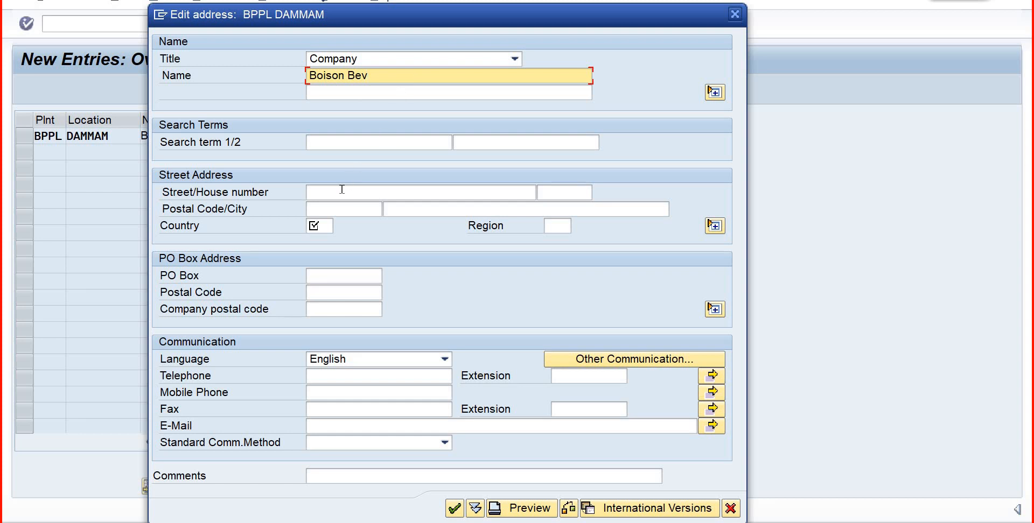
- Set the location address's country to SA and its city to Riyadh, and confirm the address
{"action": "left_click", "coordinate": [327, 227]}
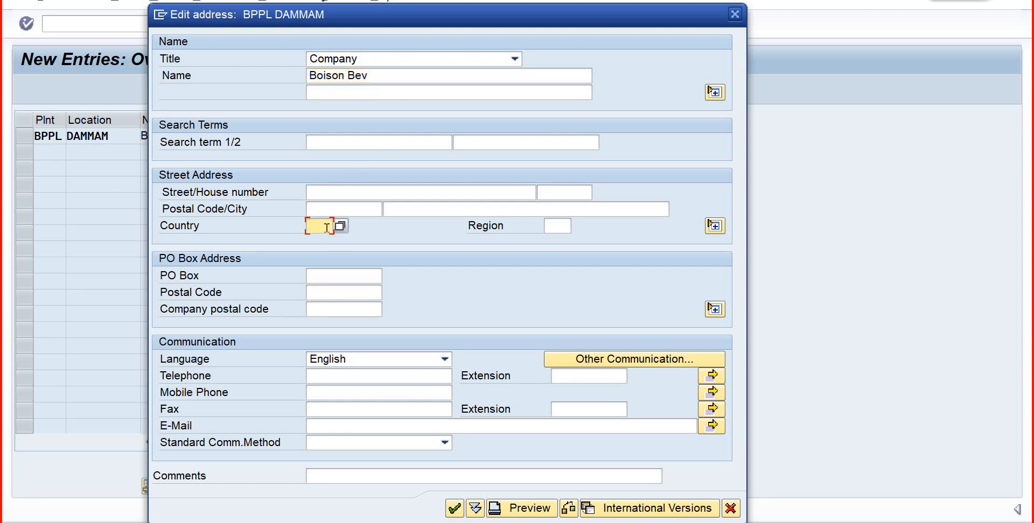
{"action": "type", "text": "sa"}
{"action": "left_click", "coordinate": [434, 205]}
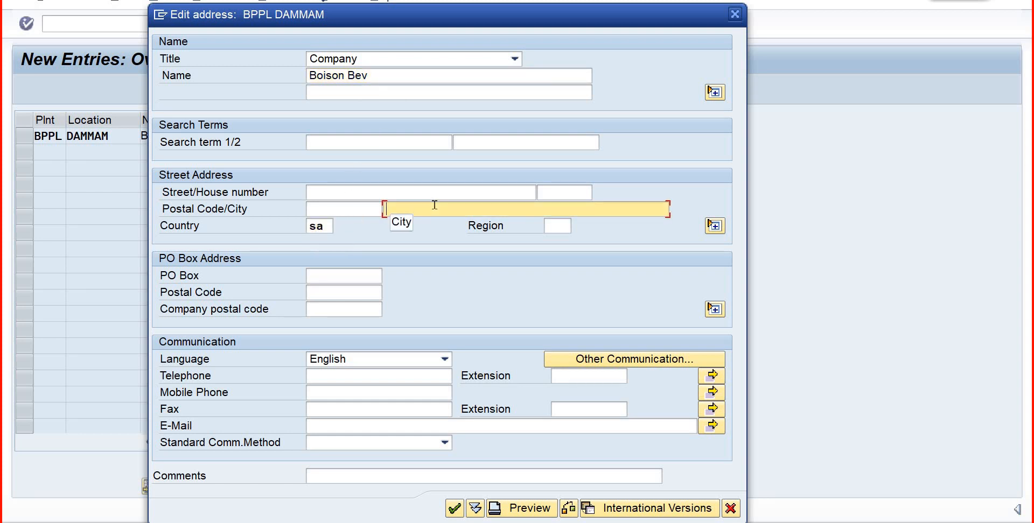
{"action": "type", "text": "R"}
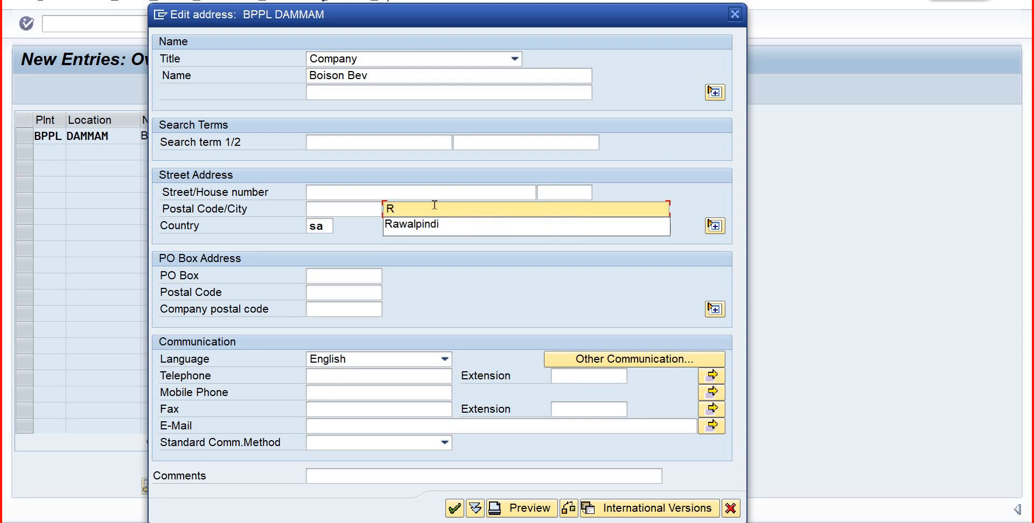
{"action": "type", "text": "iya"}
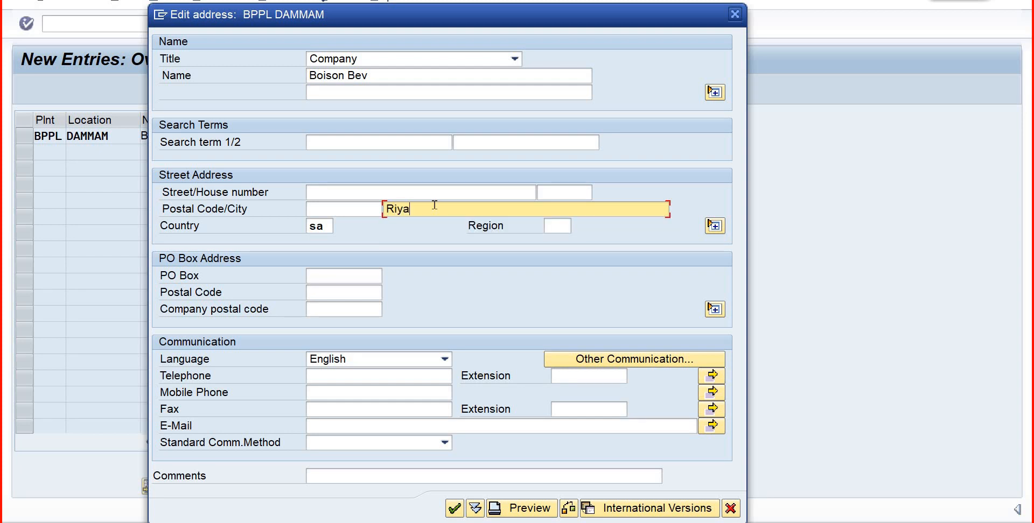
{"action": "type", "text": "dh"}
{"action": "left_click", "coordinate": [454, 509]}
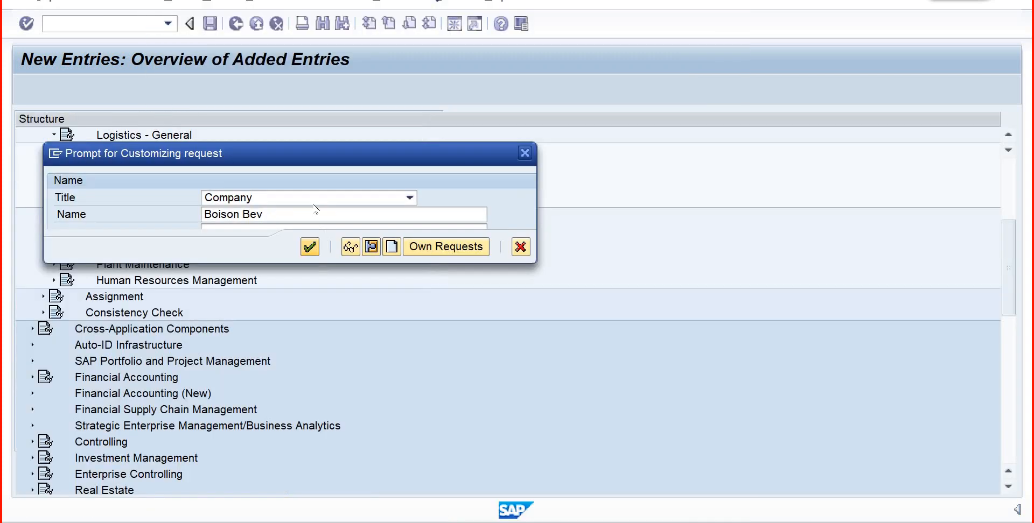
- Save the new location under the proposed customizing request and return to the IMG structure
{"action": "left_click", "coordinate": [311, 248]}
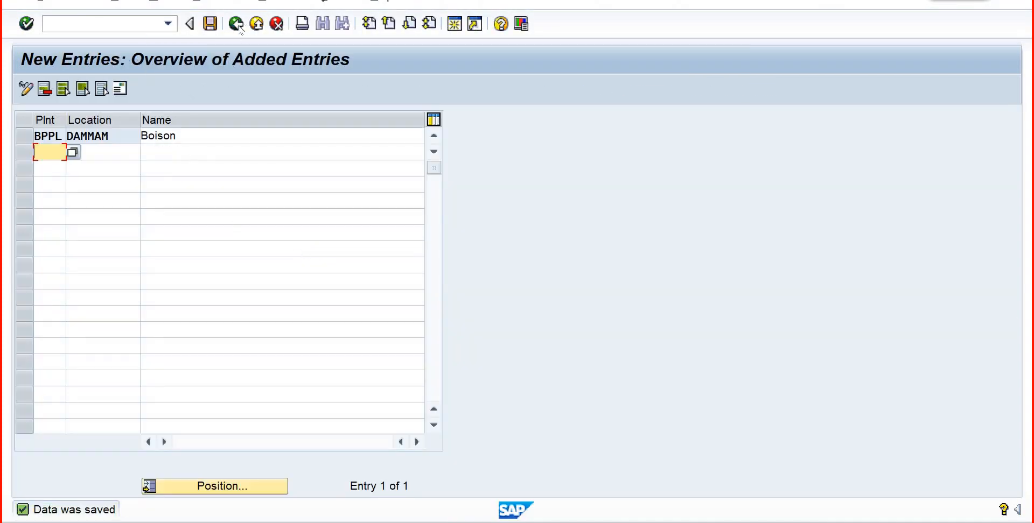
{"action": "left_click", "coordinate": [237, 25]}
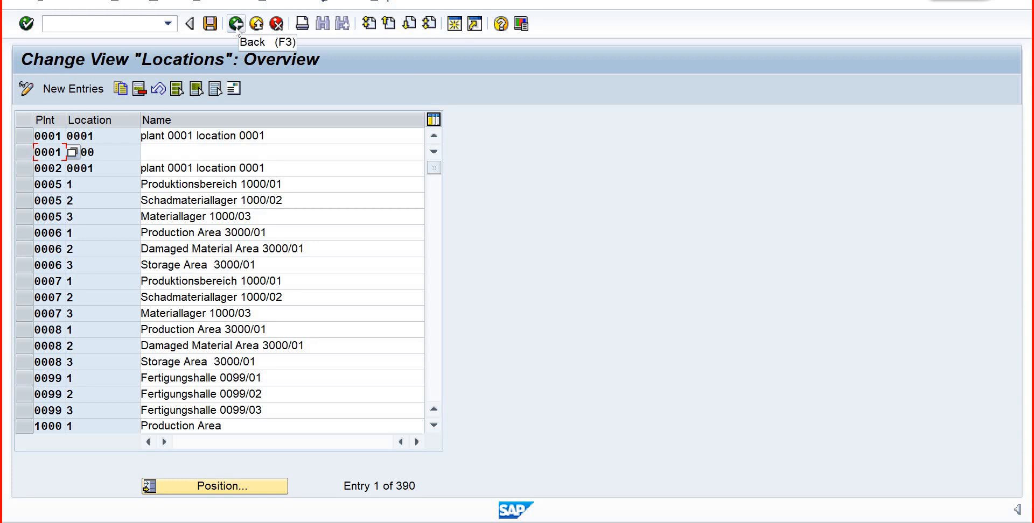
{"action": "left_click", "coordinate": [238, 33]}
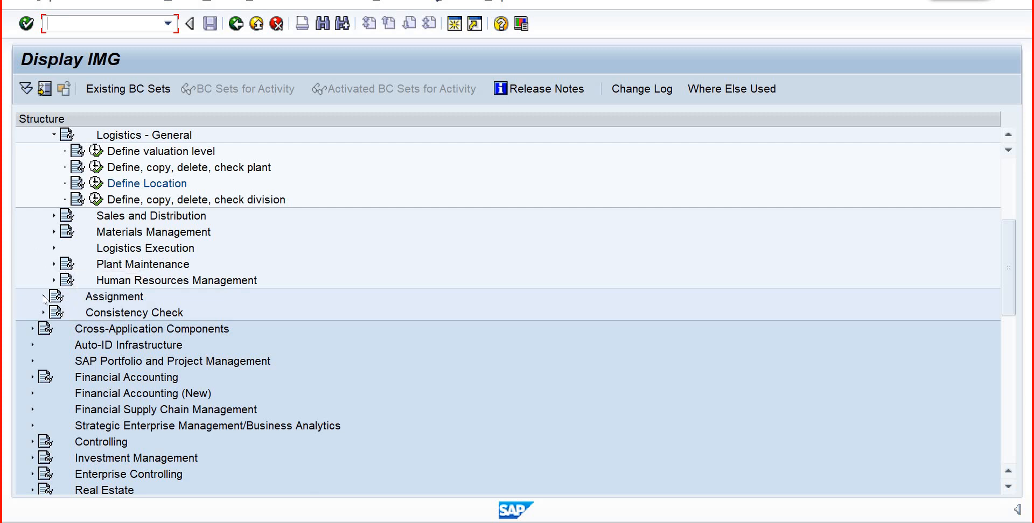
{"action": "left_click", "coordinate": [44, 297]}
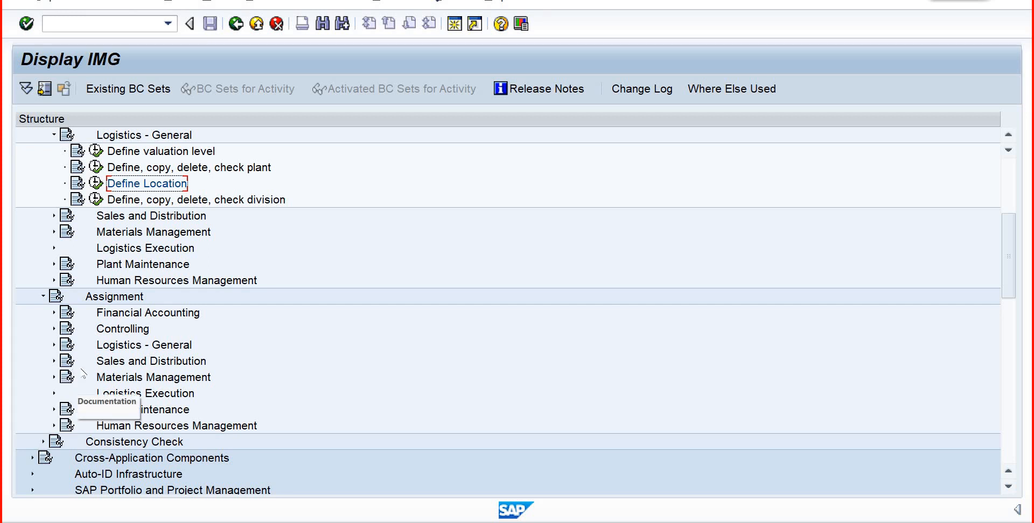
{"action": "left_click", "coordinate": [54, 347]}
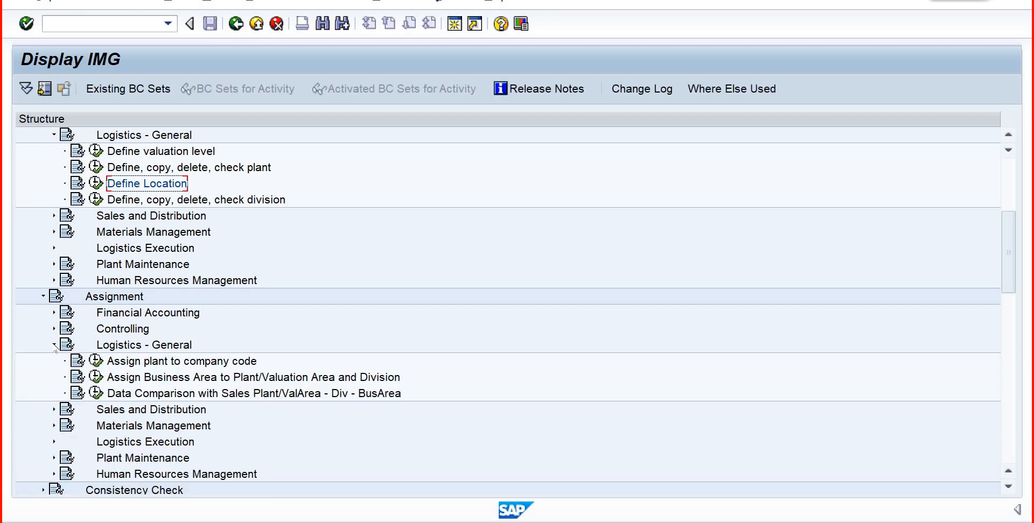
{"action": "left_click", "coordinate": [54, 345]}
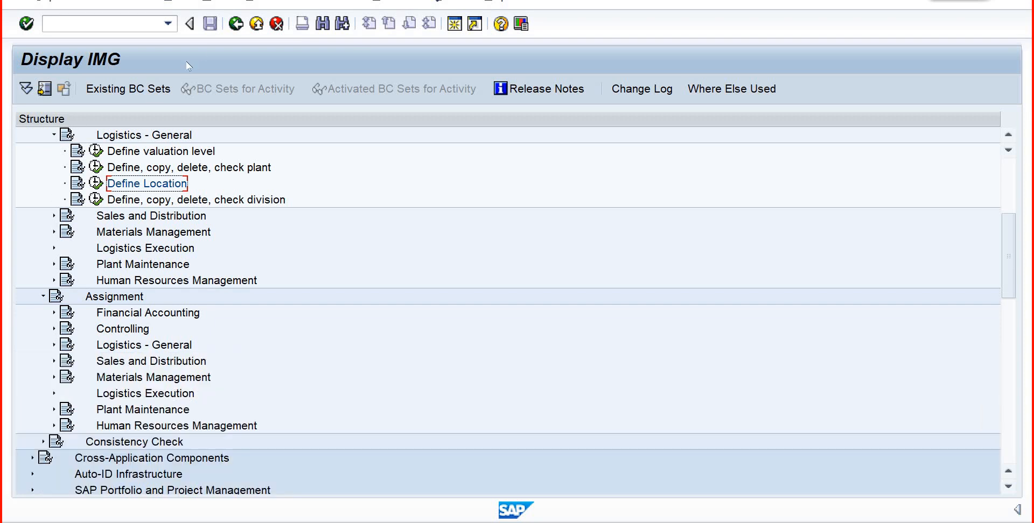
- Return to the work center, choose DAMMAM as its location and set its usage to 009 (All task list types)
{"action": "left_click", "coordinate": [235, 26]}
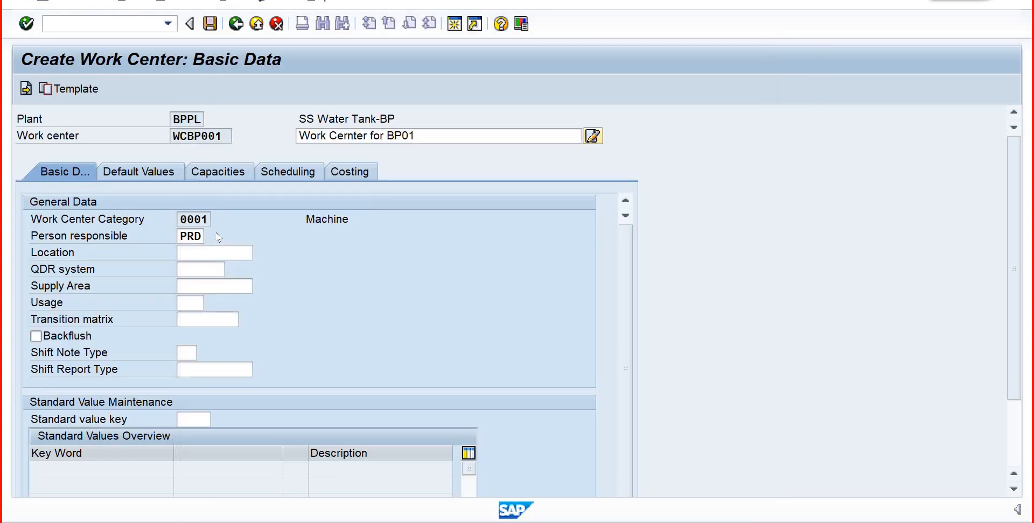
{"action": "left_click", "coordinate": [195, 99]}
{"action": "left_click", "coordinate": [194, 303]}
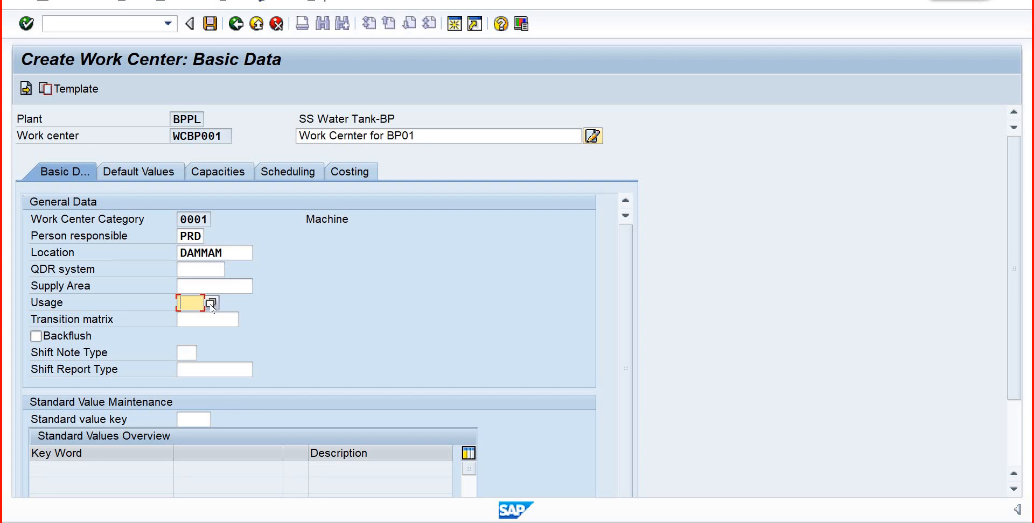
{"action": "left_click", "coordinate": [210, 303]}
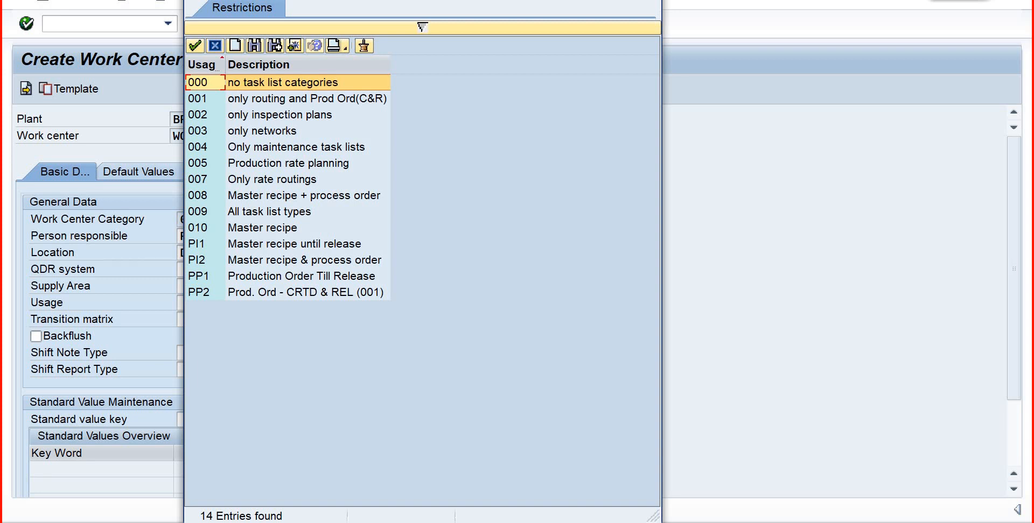
{"action": "left_click", "coordinate": [275, 151]}
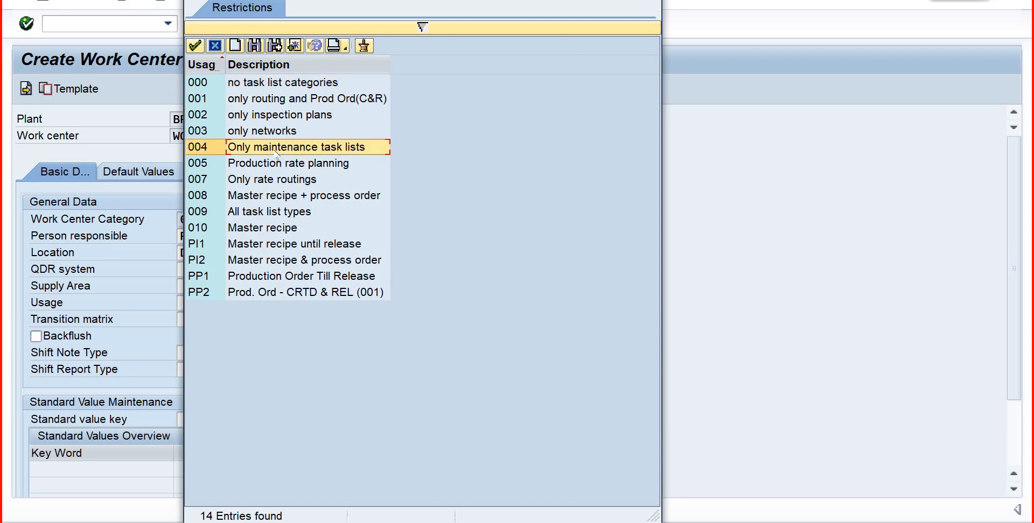
{"action": "left_click", "coordinate": [235, 215]}
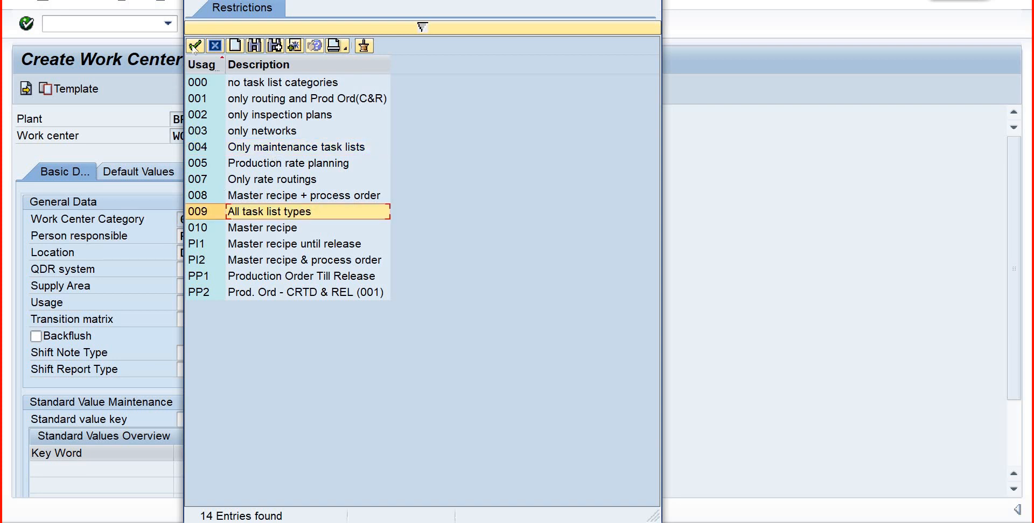
{"action": "left_click", "coordinate": [195, 46]}
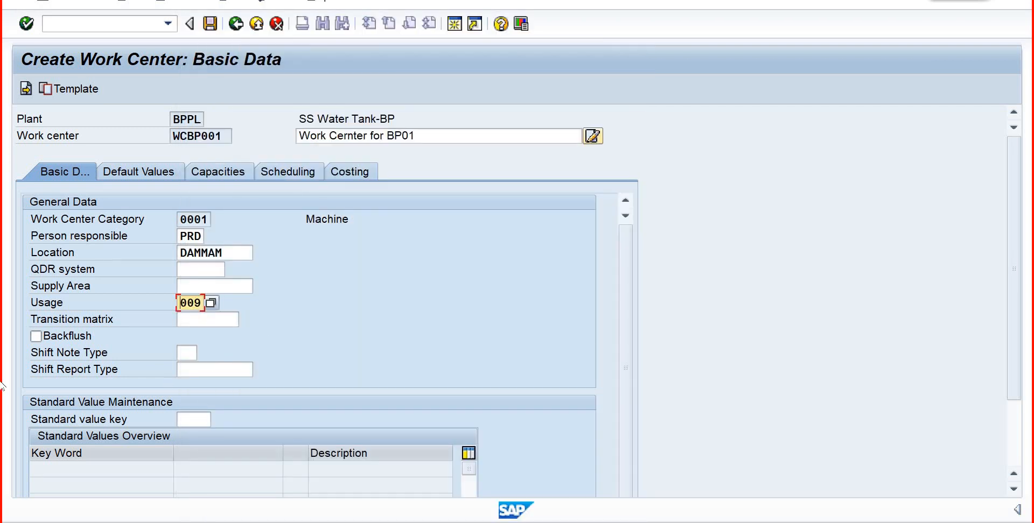
- Set the work center's standard value key to SAP1 (Normal production)
{"action": "left_click", "coordinate": [188, 424]}
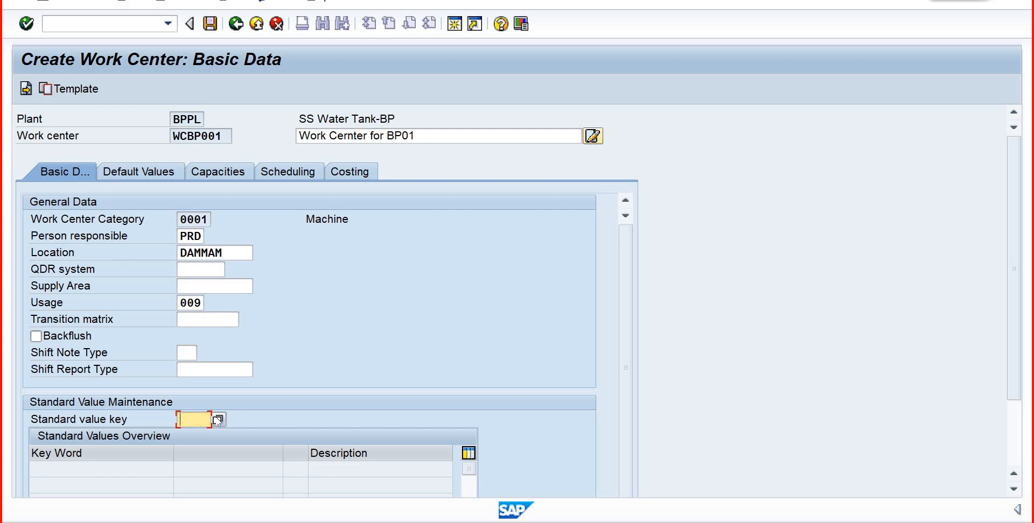
{"action": "left_click", "coordinate": [218, 420]}
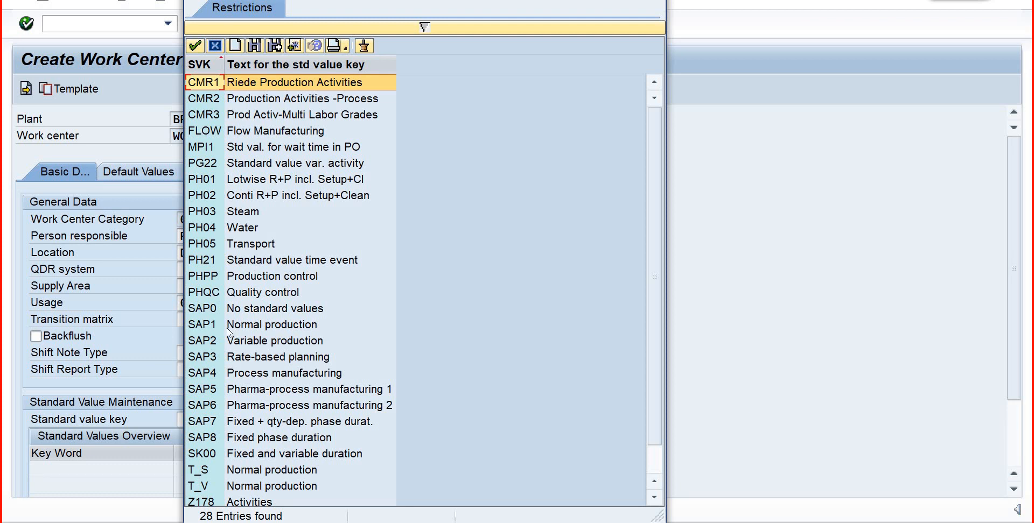
{"action": "left_click", "coordinate": [299, 330]}
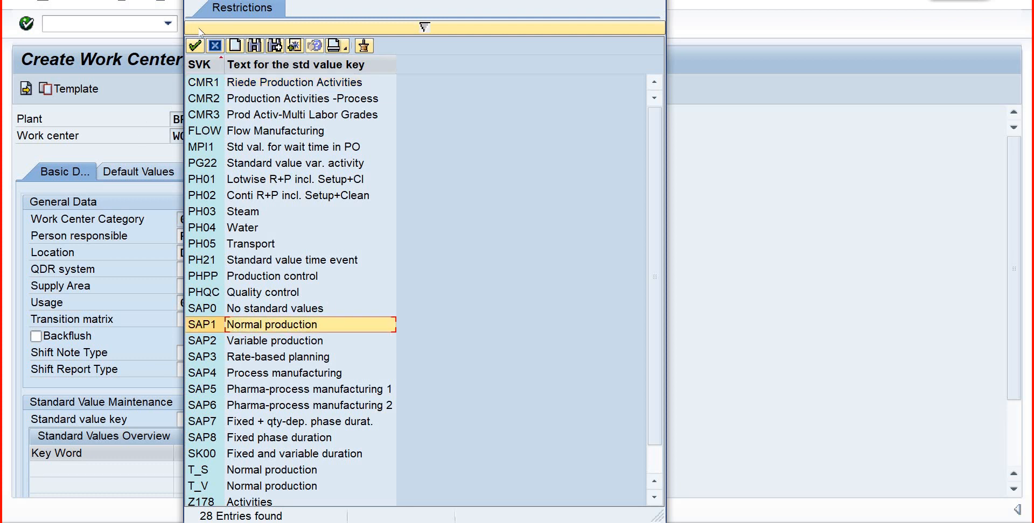
{"action": "left_click", "coordinate": [195, 47]}
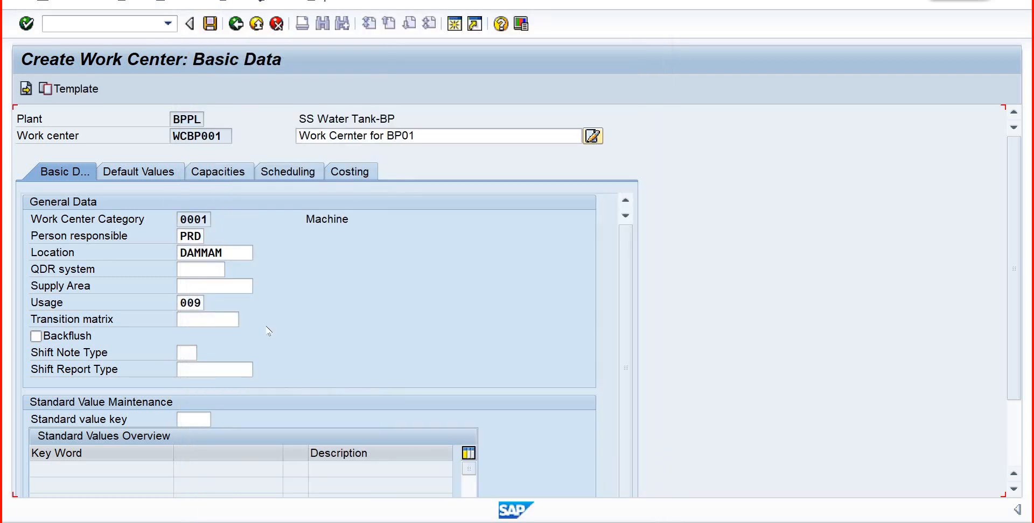
- Set the control key in the work center's default values to PP01 (In-house production)
{"action": "left_click", "coordinate": [129, 172]}
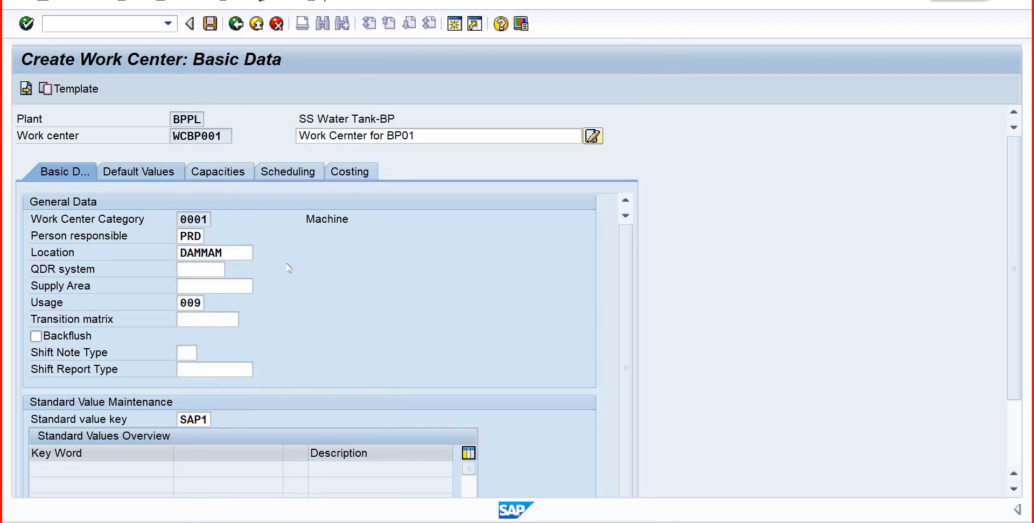
{"action": "left_click", "coordinate": [218, 219]}
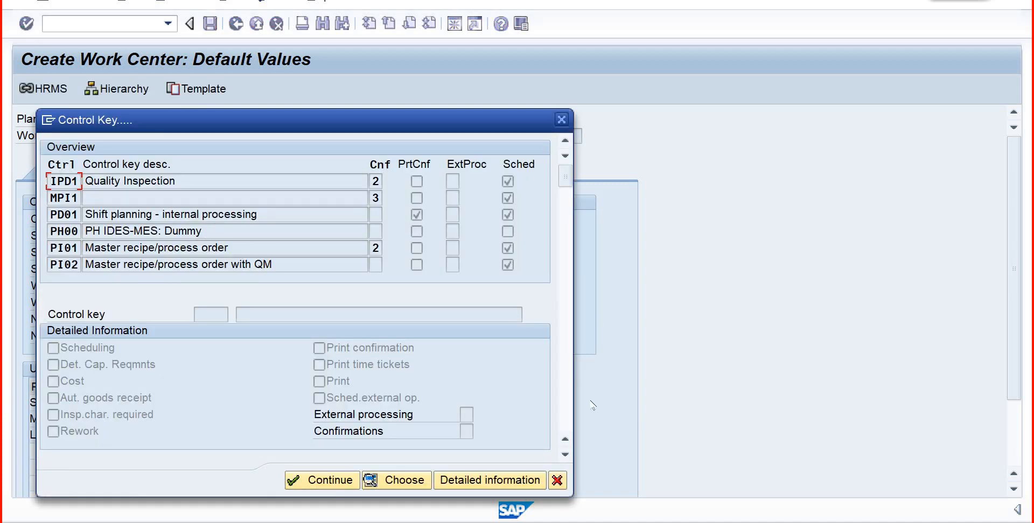
{"action": "left_click", "coordinate": [565, 455]}
{"action": "left_click", "coordinate": [565, 455]}
{"action": "left_click", "coordinate": [564, 455]}
{"action": "left_click", "coordinate": [564, 455]}
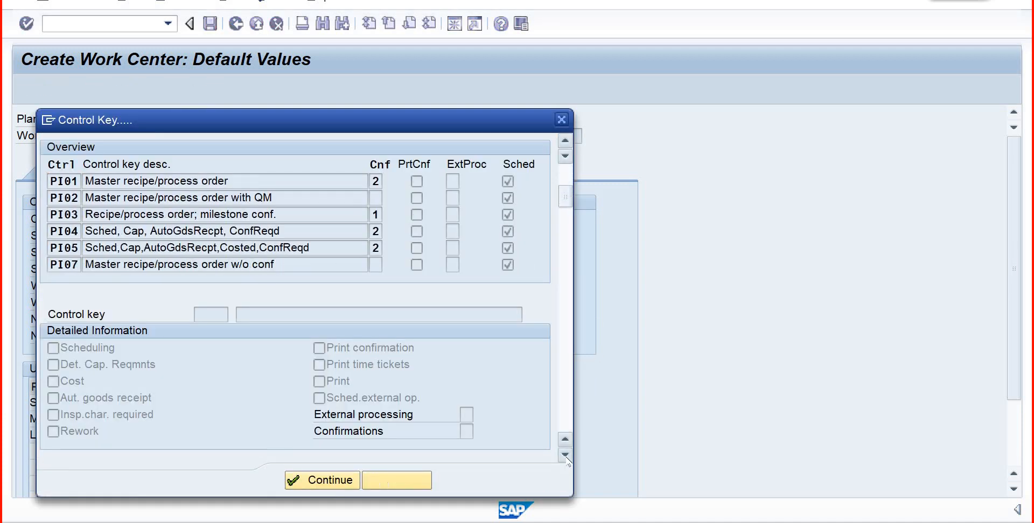
{"action": "left_click", "coordinate": [564, 456]}
{"action": "left_click", "coordinate": [564, 456]}
{"action": "left_click", "coordinate": [565, 456]}
{"action": "left_click", "coordinate": [565, 455]}
{"action": "left_click", "coordinate": [565, 455]}
{"action": "left_click", "coordinate": [564, 455]}
{"action": "left_click", "coordinate": [565, 456]}
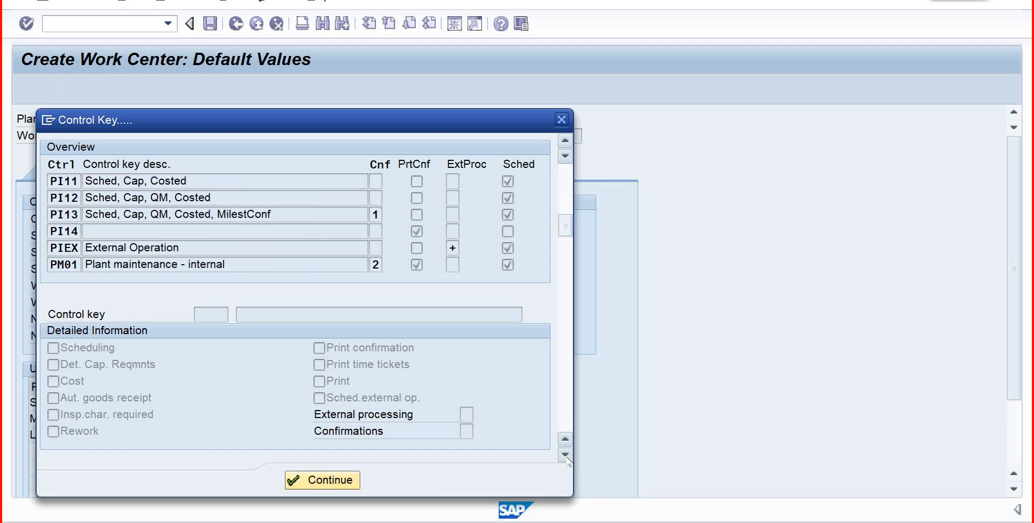
{"action": "left_click", "coordinate": [564, 455]}
{"action": "left_click", "coordinate": [564, 455]}
{"action": "left_click", "coordinate": [565, 455]}
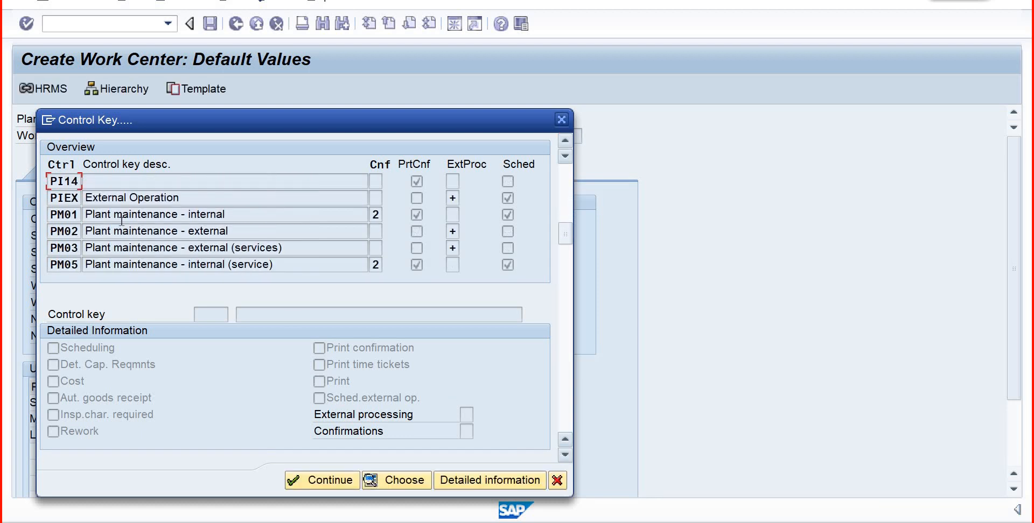
{"action": "left_click", "coordinate": [197, 214]}
{"action": "left_click", "coordinate": [564, 455]}
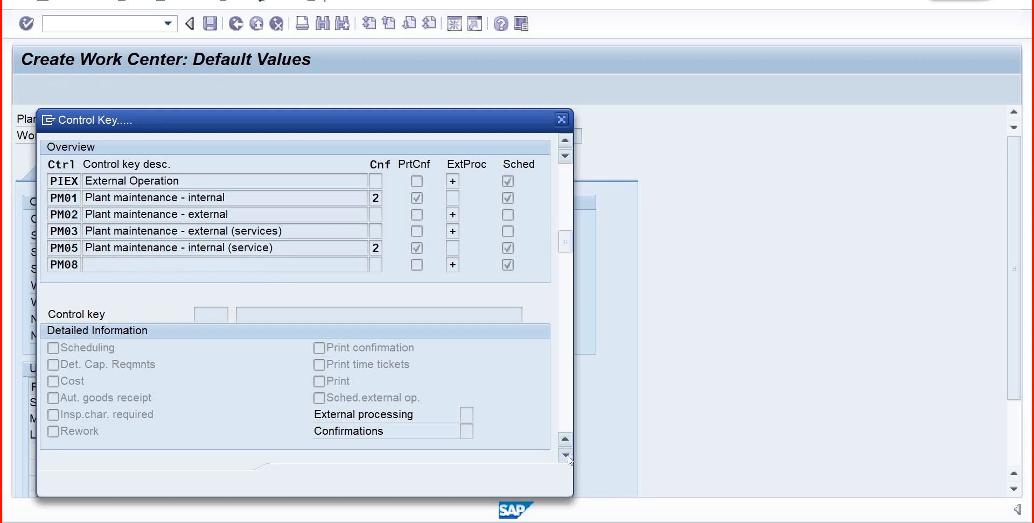
{"action": "left_click", "coordinate": [565, 455]}
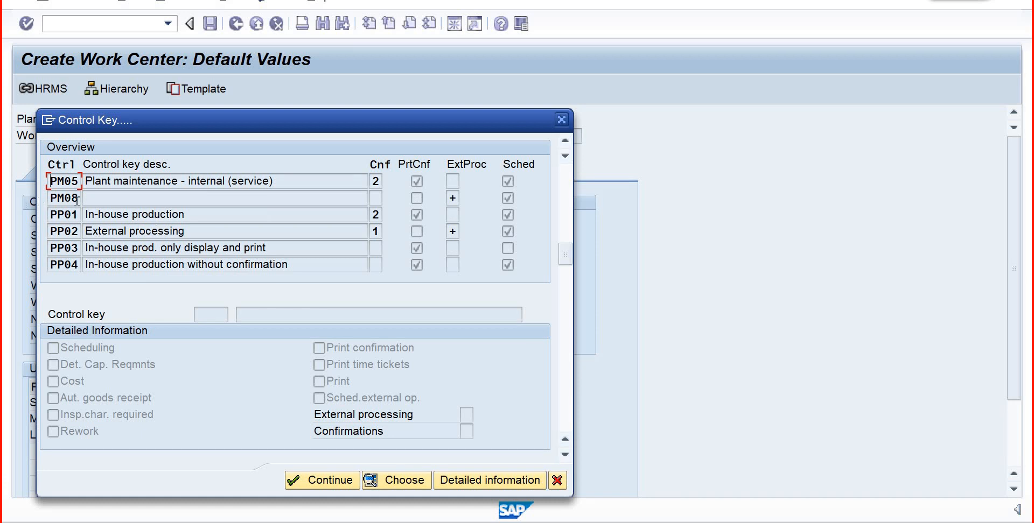
{"action": "double_click", "coordinate": [77, 218]}
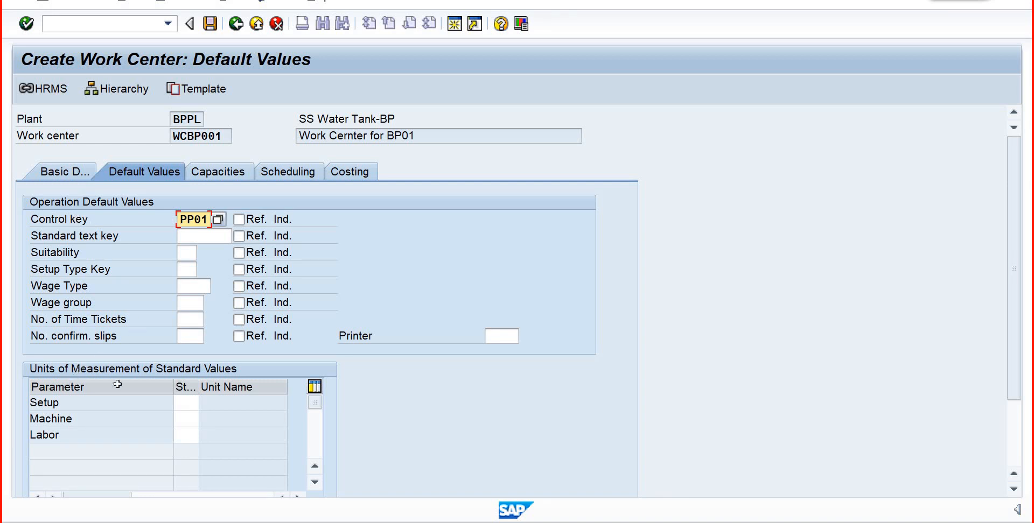
- Find HR (Hours) among the available units and choose it as the Setup parameter's standard value unit
{"action": "left_click", "coordinate": [202, 388]}
{"action": "left_click", "coordinate": [191, 400]}
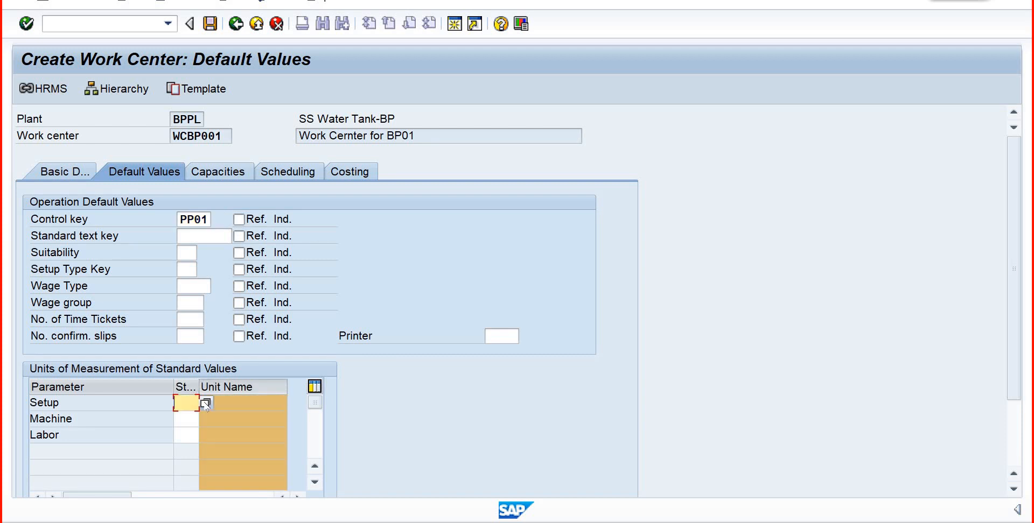
{"action": "left_click", "coordinate": [207, 403]}
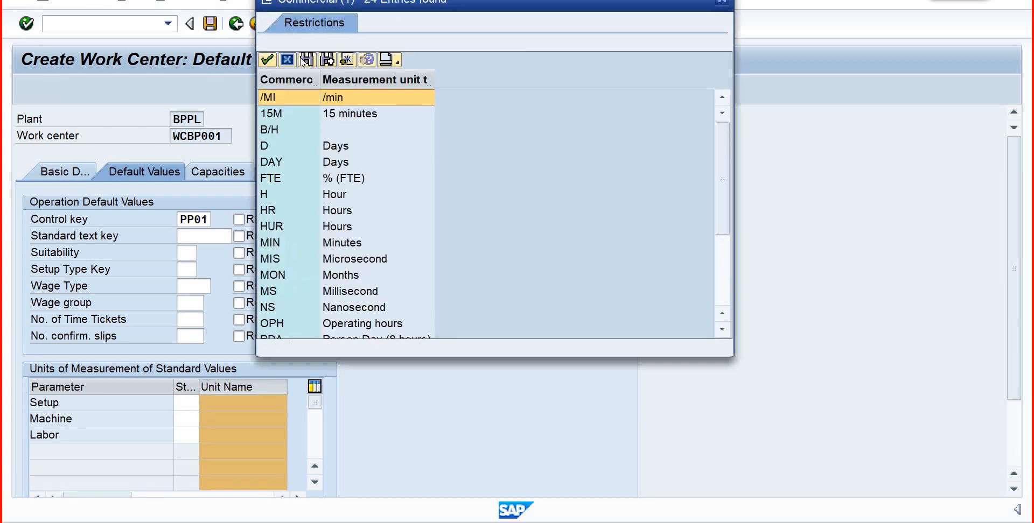
{"action": "left_click", "coordinate": [307, 61]}
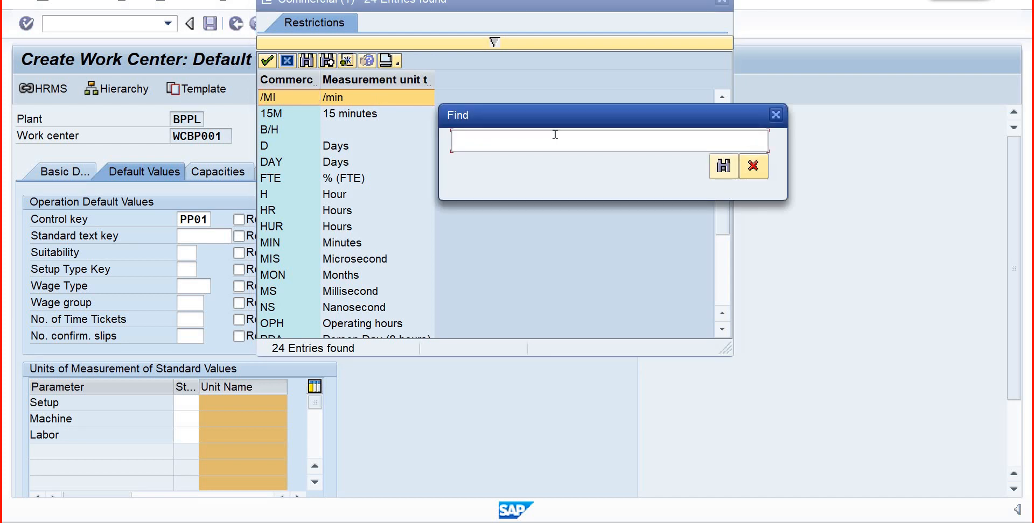
{"action": "type", "text": "hr"}
{"action": "key", "text": "Return"}
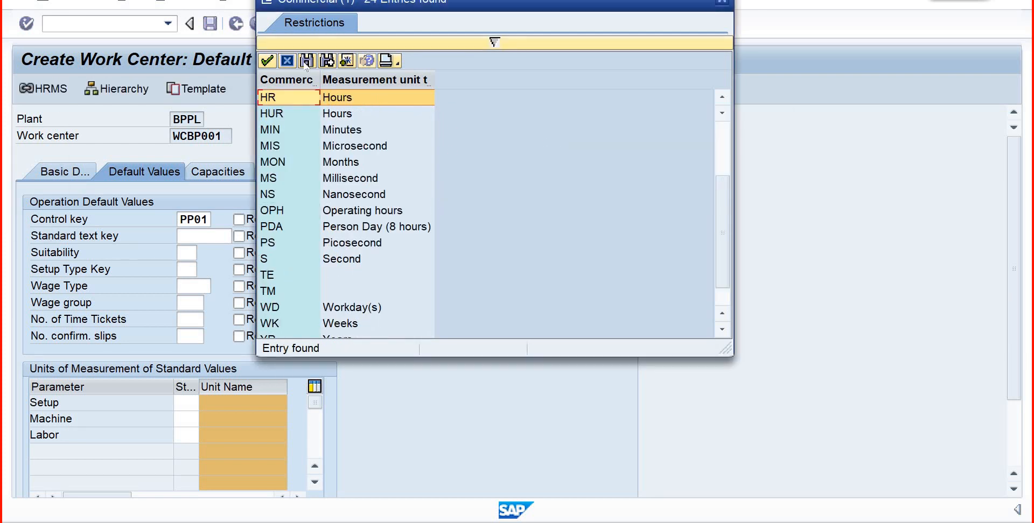
{"action": "left_click", "coordinate": [267, 60]}
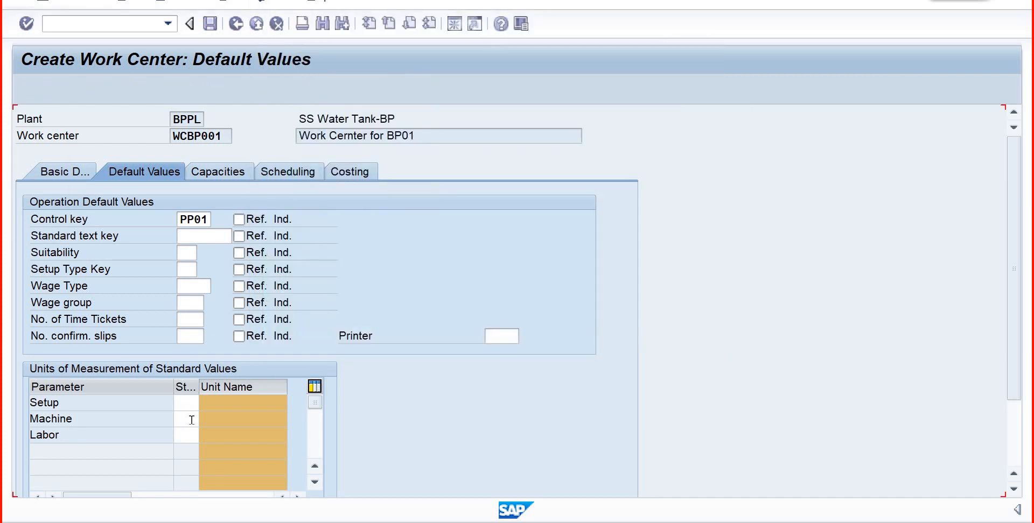
- Set the standard value units of the Machine and Labor parameters to HR and confirm the default values
{"action": "left_click", "coordinate": [191, 420]}
{"action": "type", "text": "Hr"}
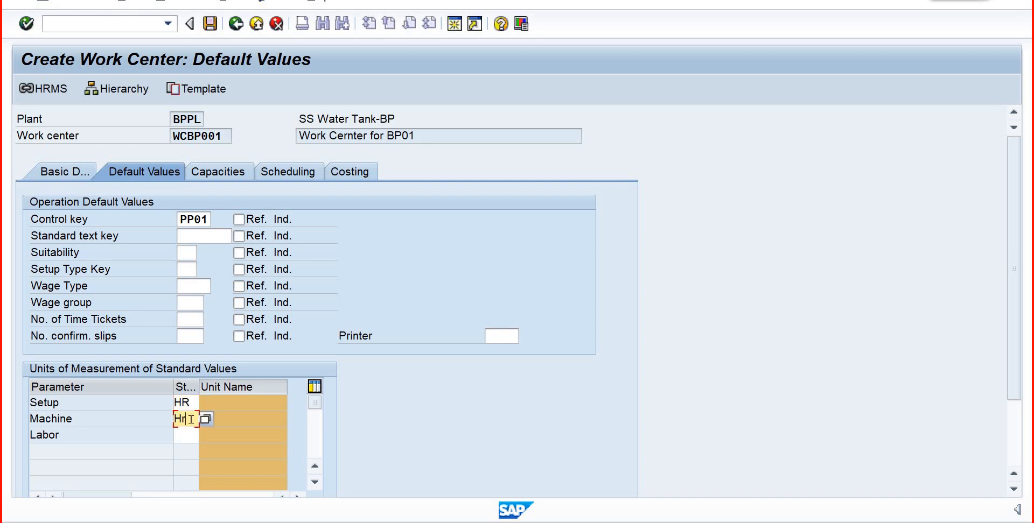
{"action": "key", "text": "Tab"}
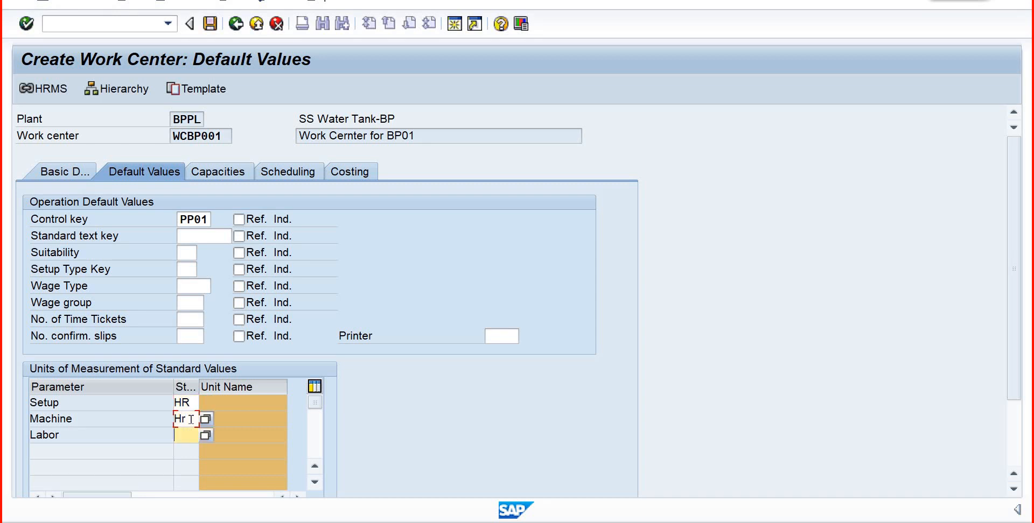
{"action": "type", "text": "HR"}
{"action": "key", "text": "Return"}
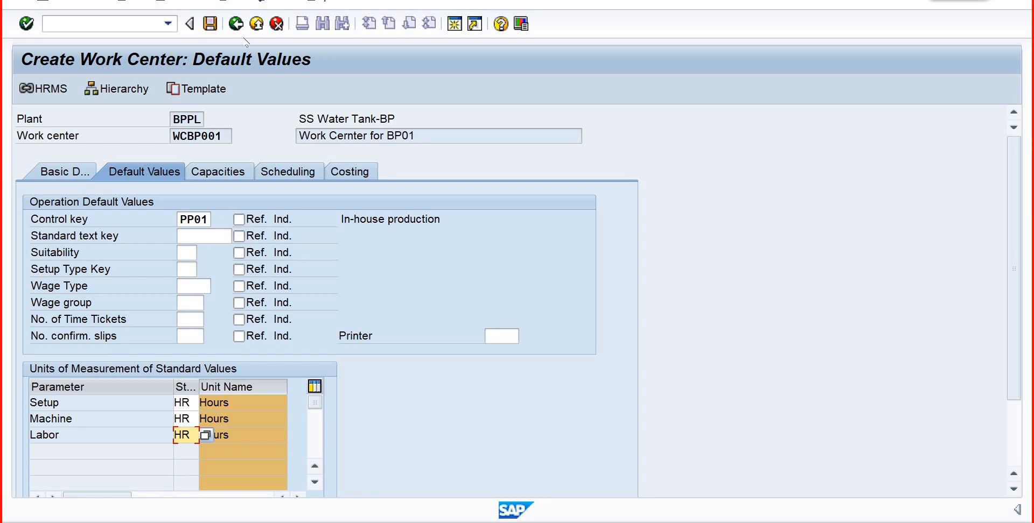
- Assign capacity category 001 (Machine) to the work center and open its capacity header
{"action": "left_click", "coordinate": [224, 178]}
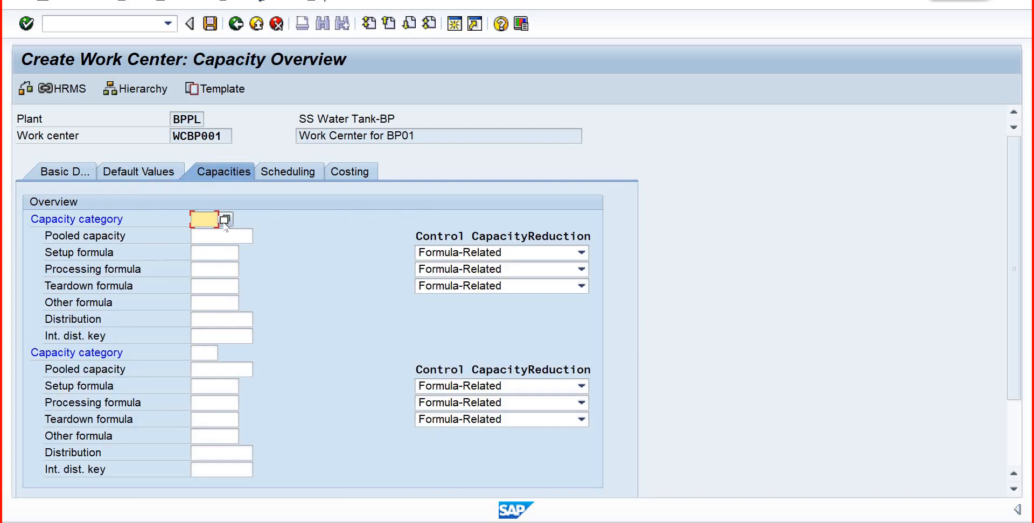
{"action": "key", "text": "F4"}
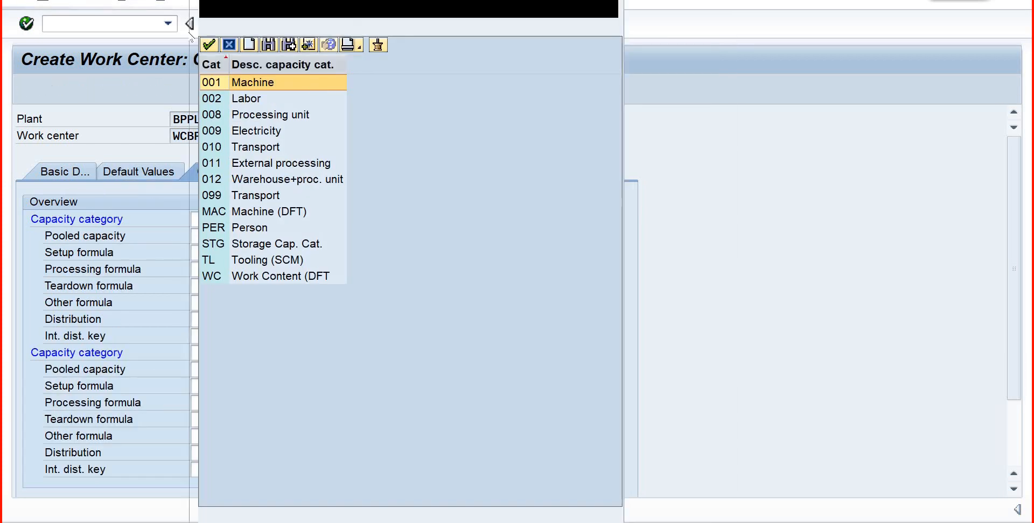
{"action": "left_click", "coordinate": [209, 46]}
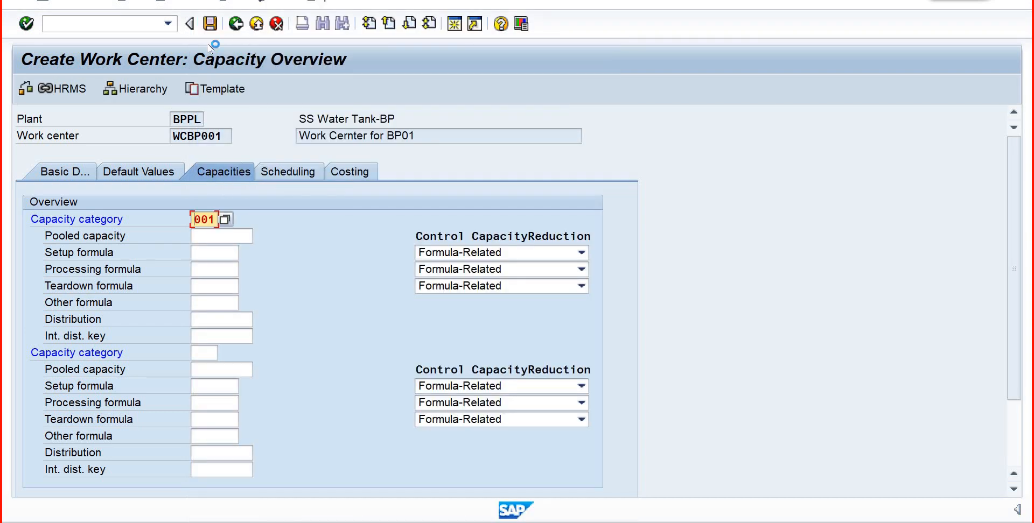
{"action": "key", "text": "Return"}
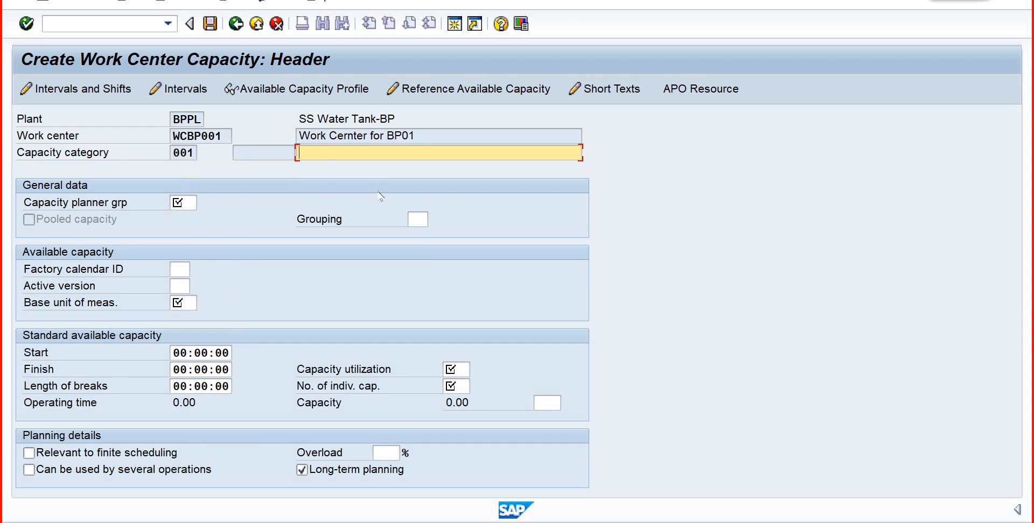
- Describe the machine capacity as "Capacity for BP01", adapting the earlier entry "Capacity for SB01"
{"action": "type", "text": "C"}
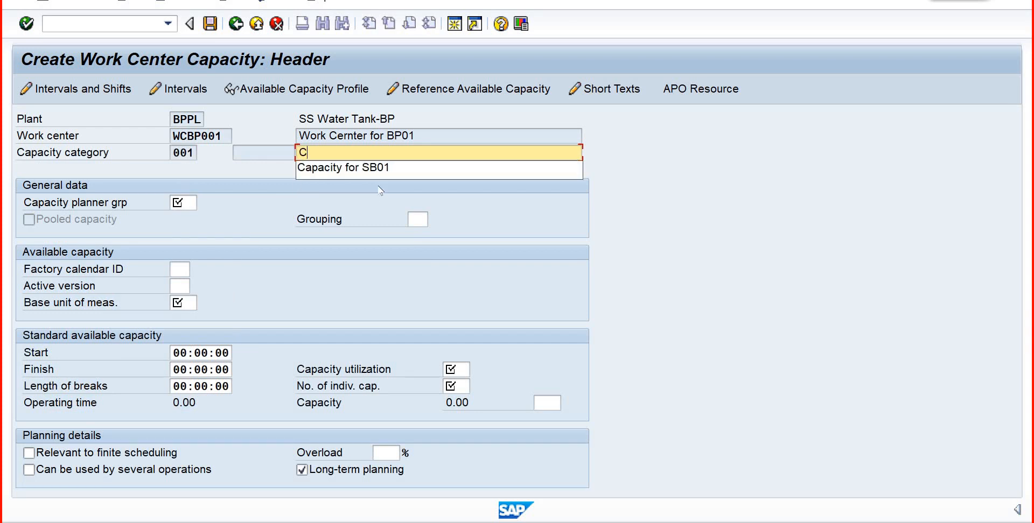
{"action": "key", "text": "BackSpace"}
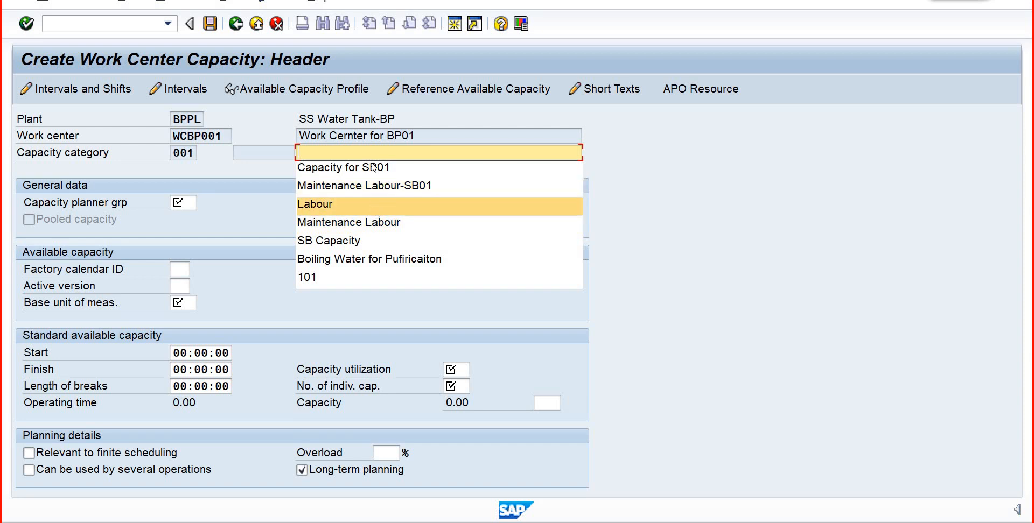
{"action": "key", "text": "Return"}
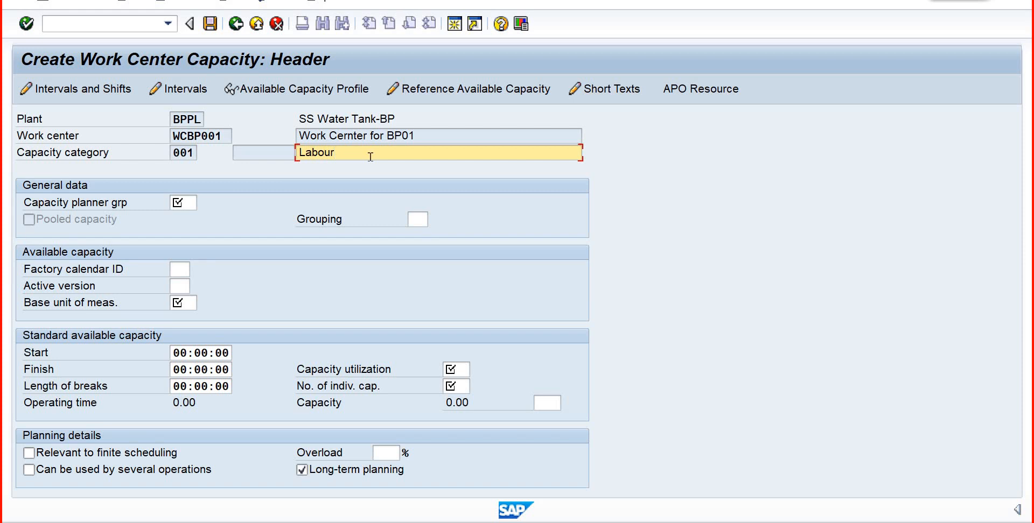
{"action": "key", "text": "BackSpace"}
{"action": "key", "text": "BackSpace"}
{"action": "key", "text": "BackSpace"}
{"action": "key", "text": "BackSpace"}
{"action": "key", "text": "BackSpace"}
{"action": "key", "text": "BackSpace"}
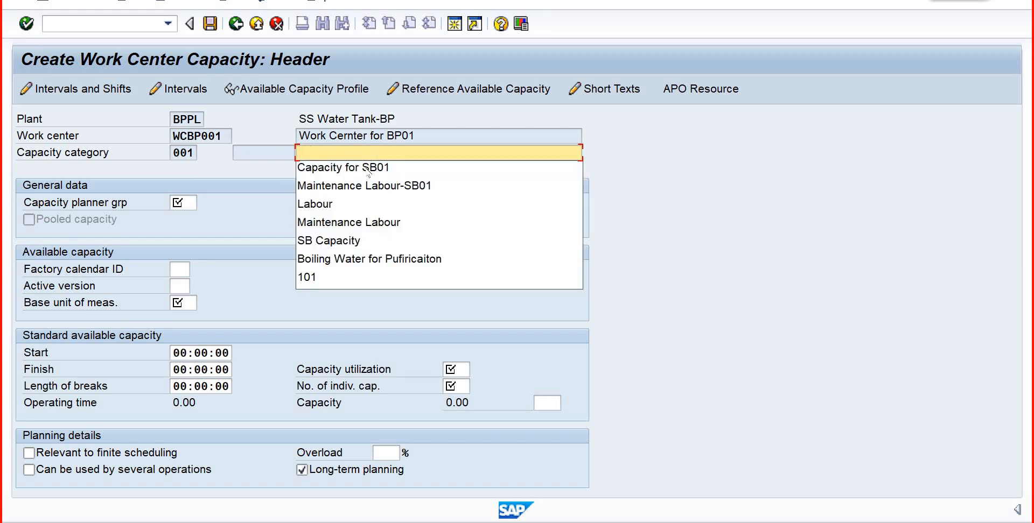
{"action": "key", "text": "Return"}
{"action": "key", "text": "BackSpace"}
{"action": "key", "text": "BackSpace"}
{"action": "key", "text": "BackSpace"}
{"action": "key", "text": "BackSpace"}
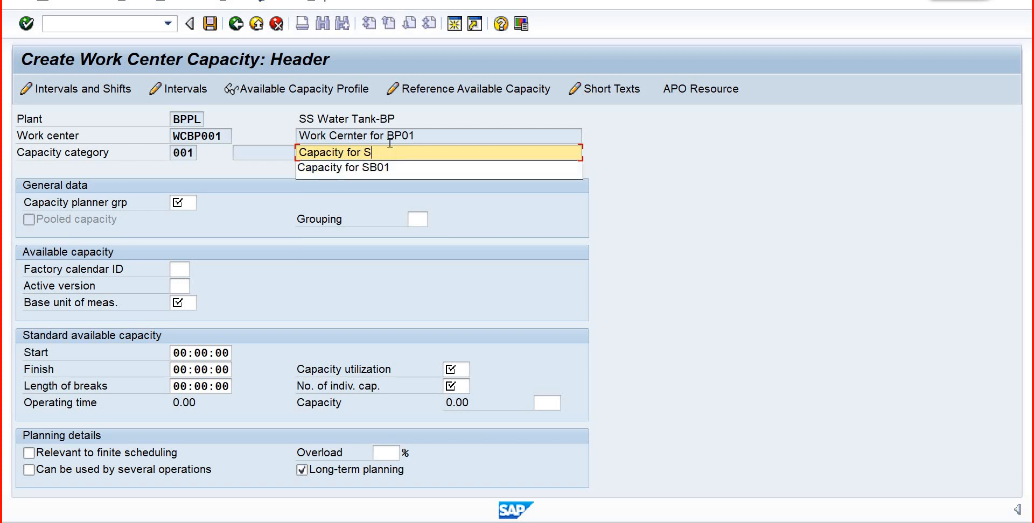
{"action": "type", "text": "B"}
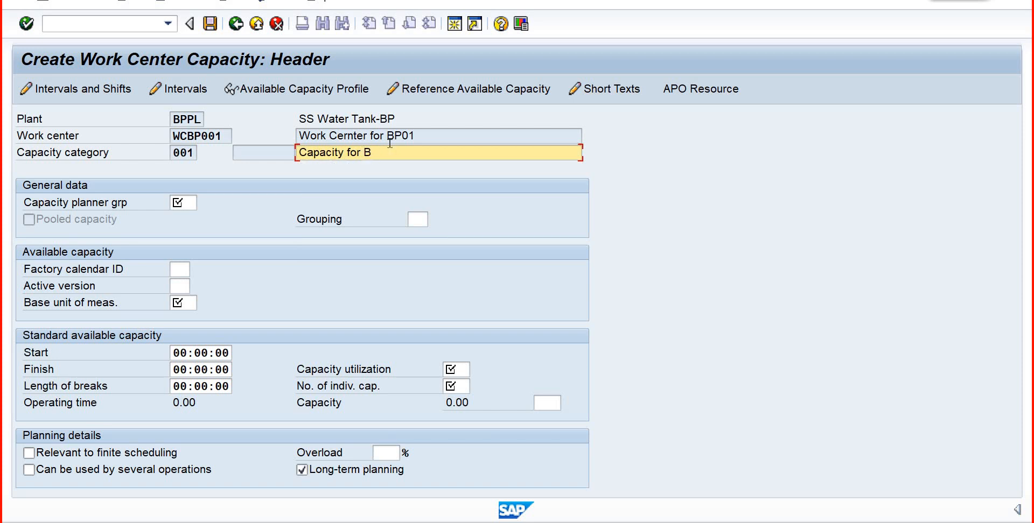
{"action": "type", "text": "P01"}
- Choose capacity planner group 000 and set the capacity's base unit of measure to HR
{"action": "left_click", "coordinate": [195, 204]}
{"action": "left_click", "coordinate": [203, 202]}
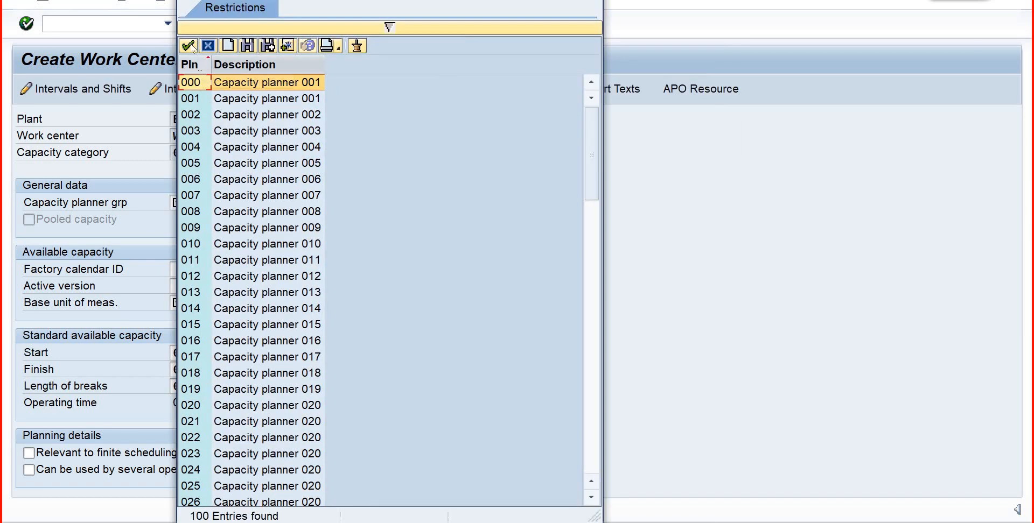
{"action": "left_click", "coordinate": [188, 46]}
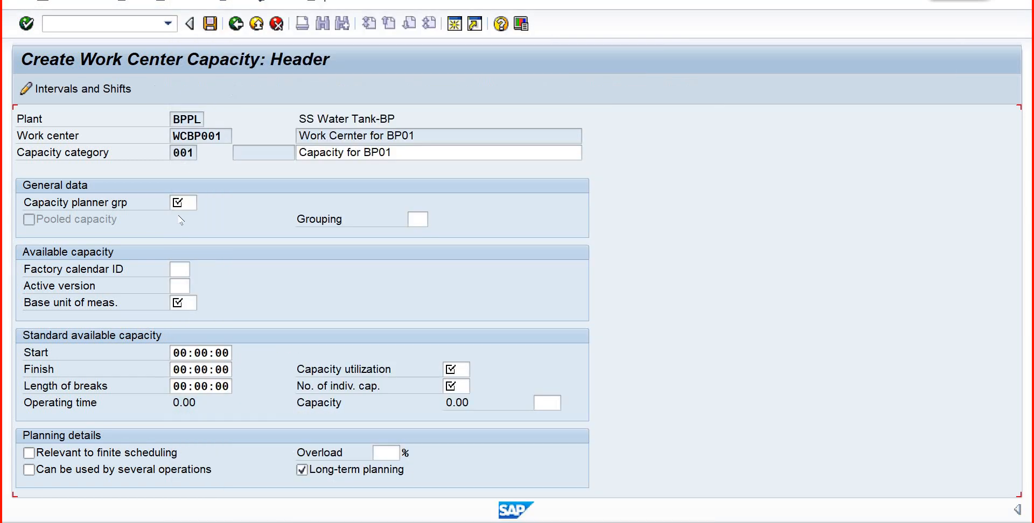
{"action": "left_click", "coordinate": [189, 302]}
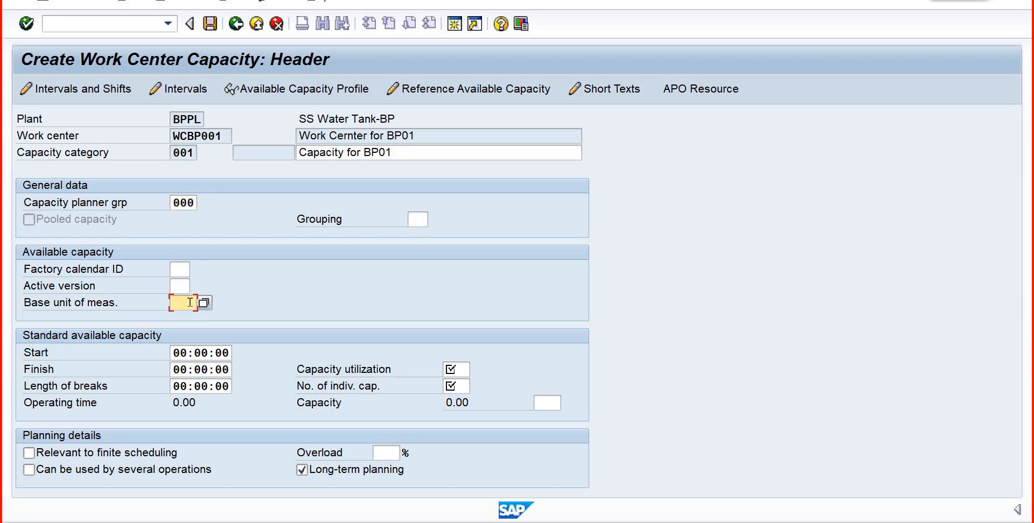
{"action": "type", "text": "HR"}
- Set the standard available capacity to start at 09:00:00 and finish at 06:00:00 with breaks of 00:30:00
{"action": "left_click", "coordinate": [178, 353]}
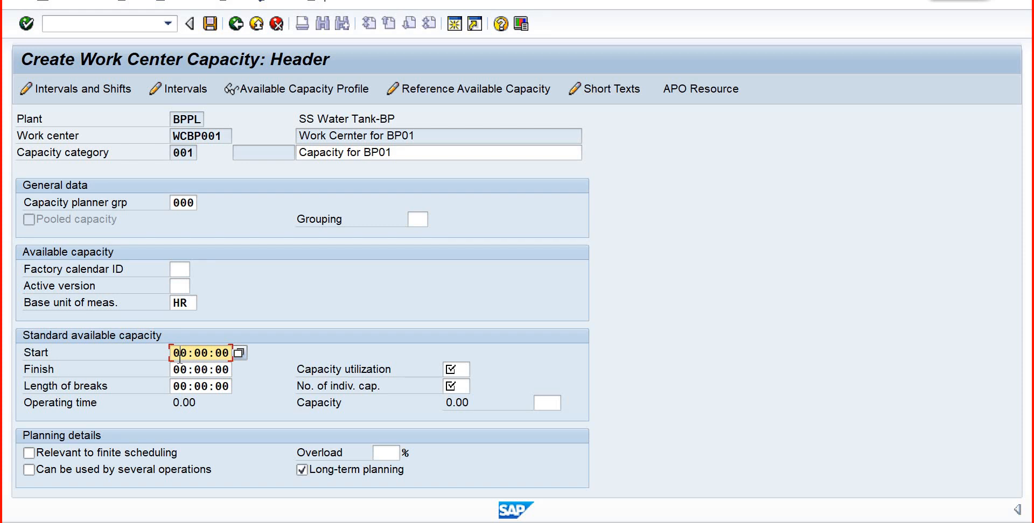
{"action": "key", "text": "BackSpace"}
{"action": "type", "text": "9:00:00"}
{"action": "key", "text": "Tab"}
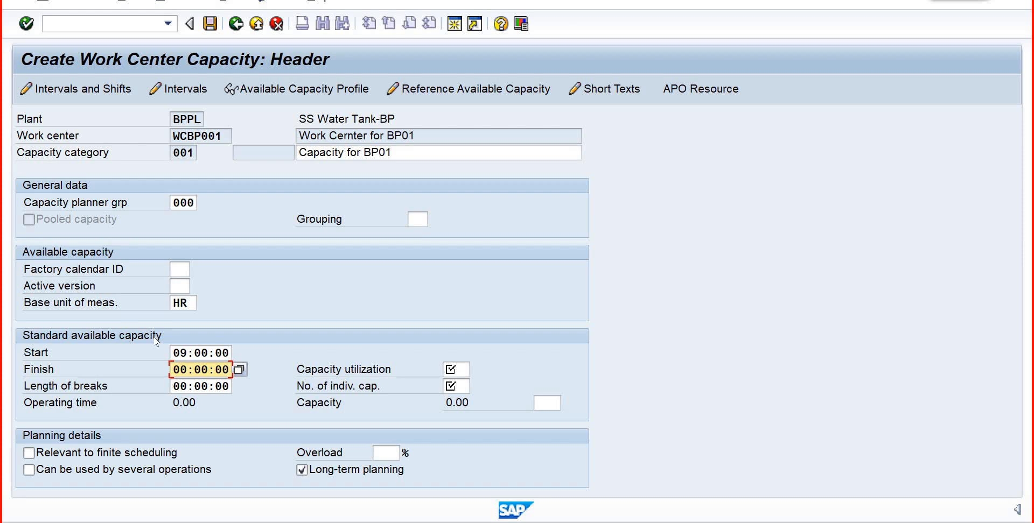
{"action": "type", "text": "6"}
{"action": "key", "text": "Tab"}
{"action": "key", "text": "Tab"}
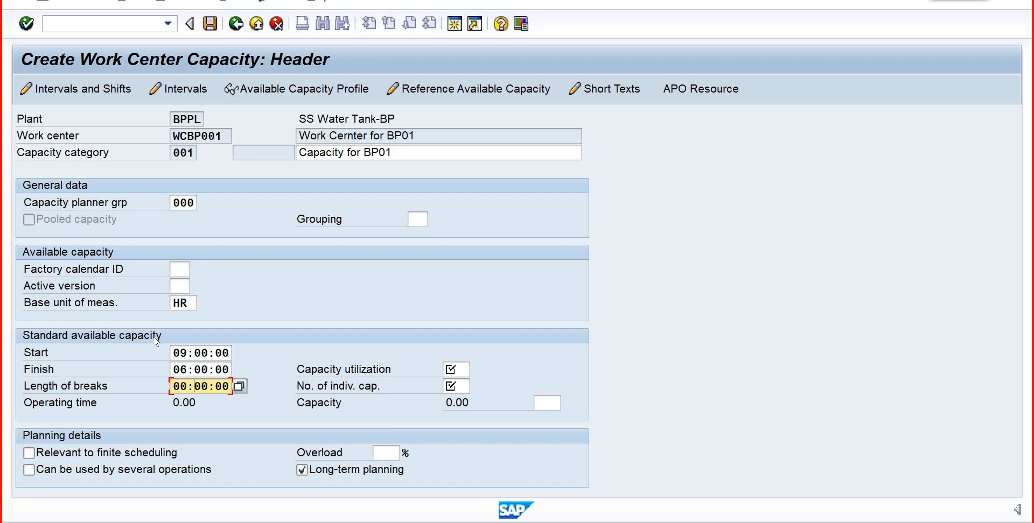
{"action": "type", "text": "30"}
{"action": "key", "text": "Tab"}
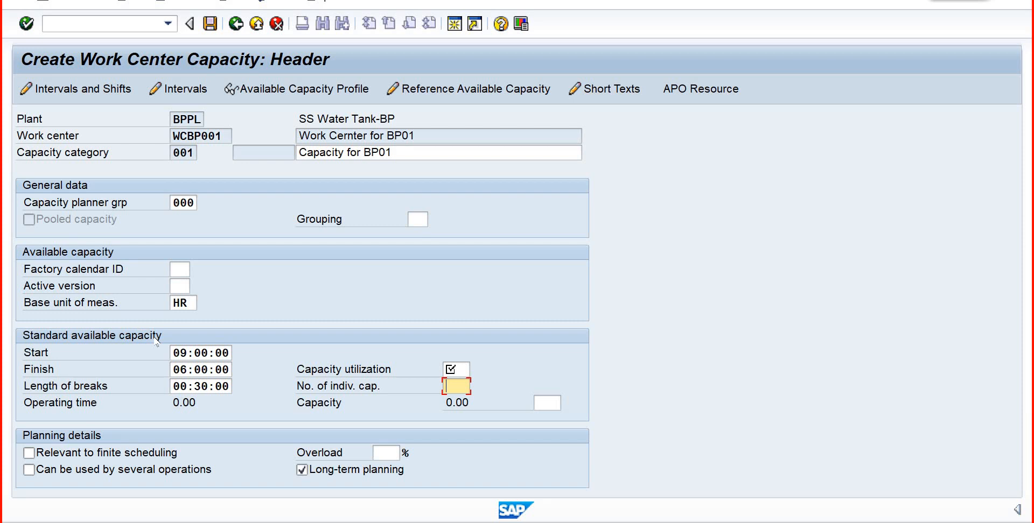
- Set the number of individual capacities to 10 and the capacity utilization to 100, then confirm the capacity header
{"action": "type", "text": "10"}
{"action": "left_click", "coordinate": [461, 369]}
{"action": "type", "text": "100"}
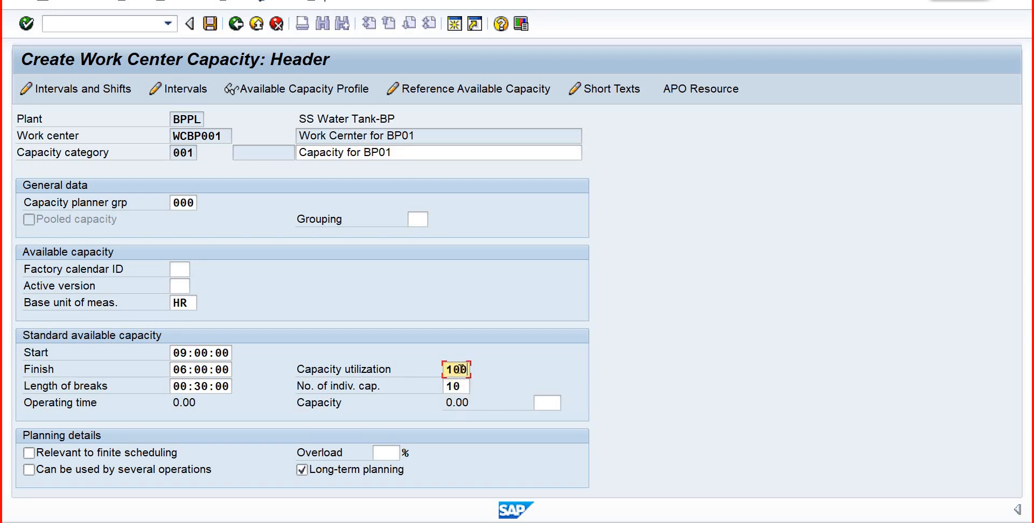
{"action": "key", "text": "Return"}
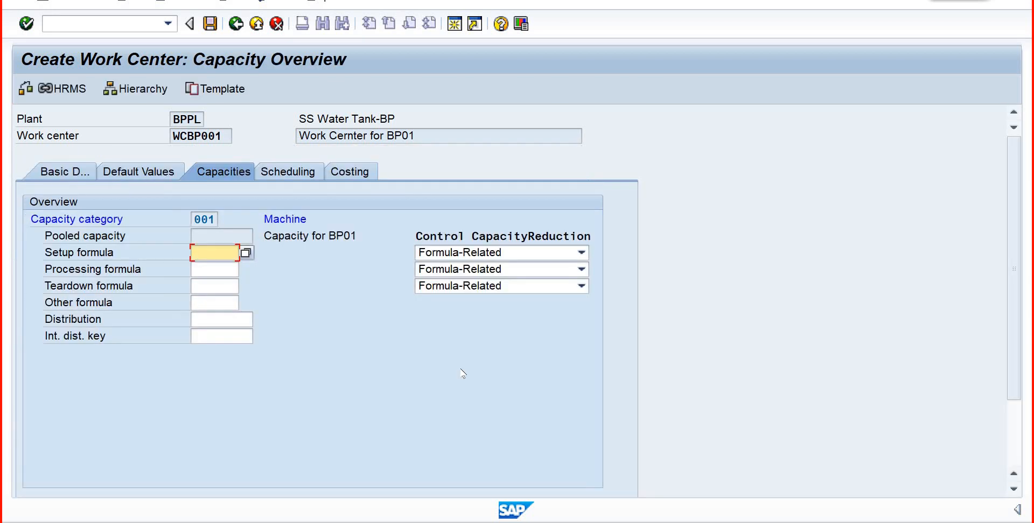
- Reopen the header of the machine capacity for BP01 from the capacity overview
{"action": "key", "text": "F4"}
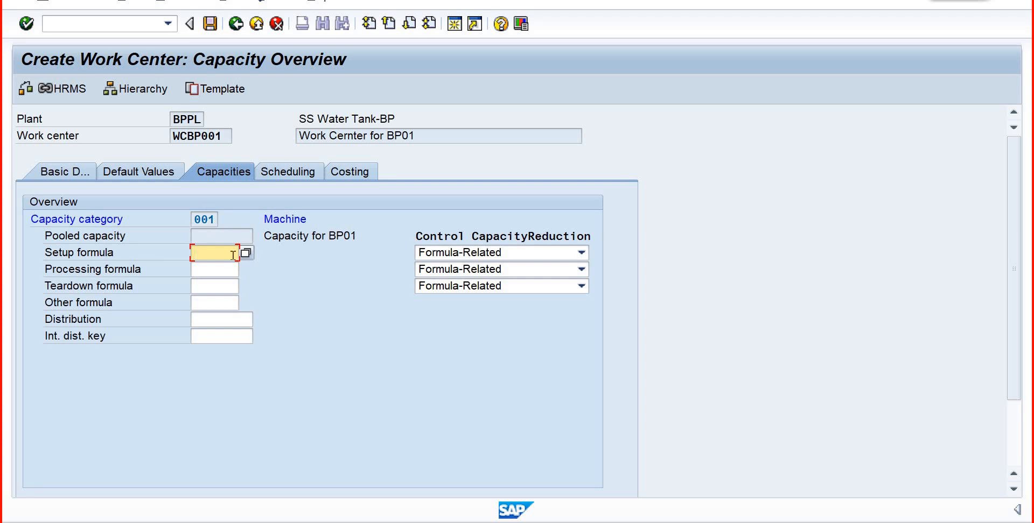
{"action": "left_click", "coordinate": [262, 275]}
{"action": "left_click", "coordinate": [262, 276]}
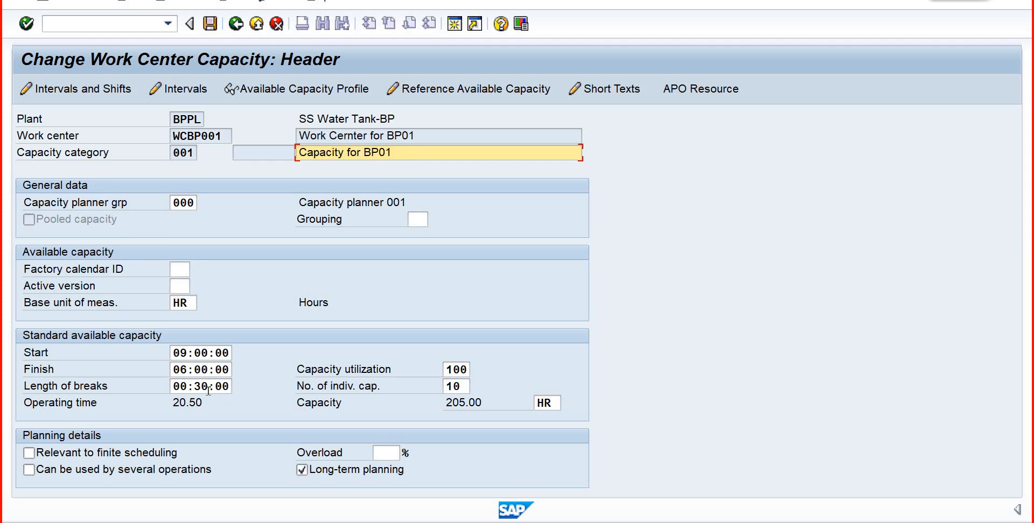
- Check the start and finish times of the standard available capacity, including the start time's hour selection
{"action": "left_click", "coordinate": [183, 355]}
{"action": "left_click", "coordinate": [181, 369]}
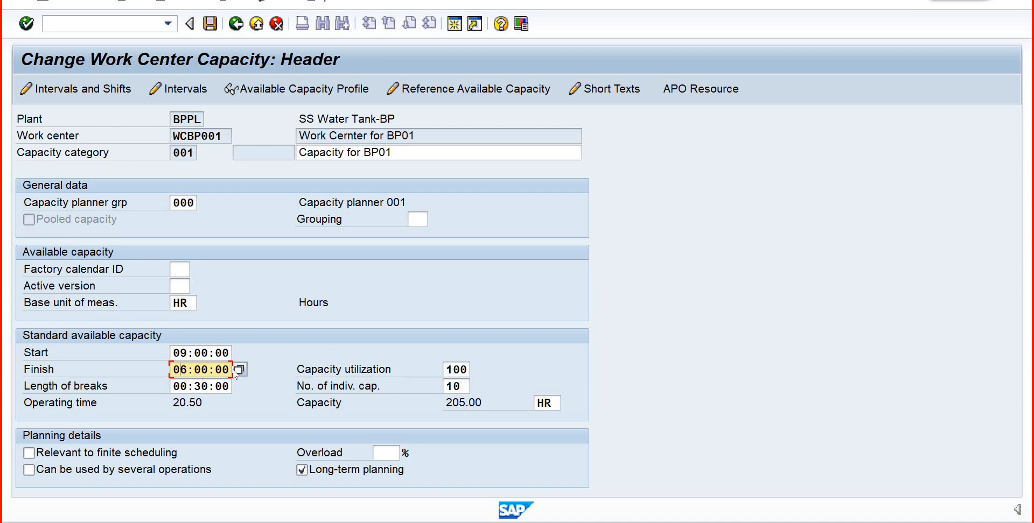
{"action": "left_click", "coordinate": [232, 352]}
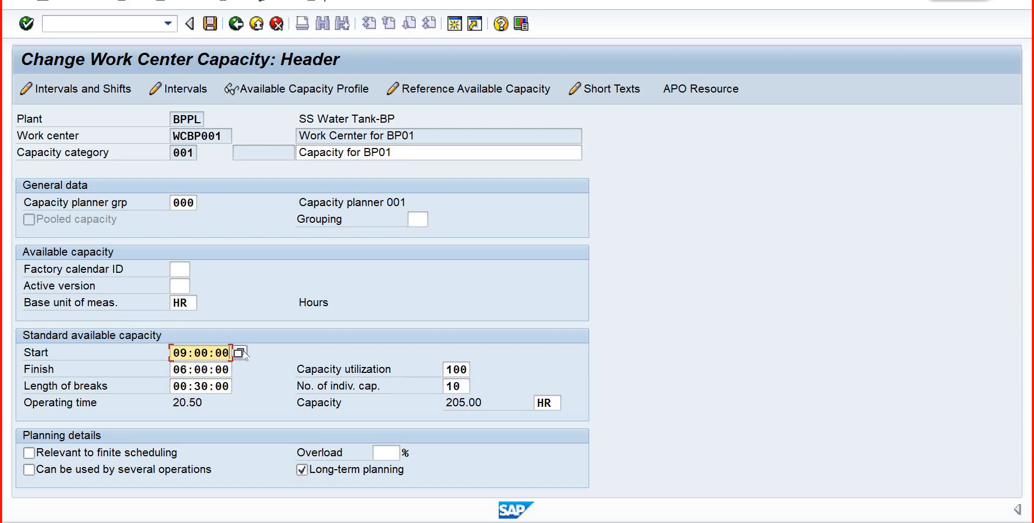
{"action": "left_click", "coordinate": [239, 353]}
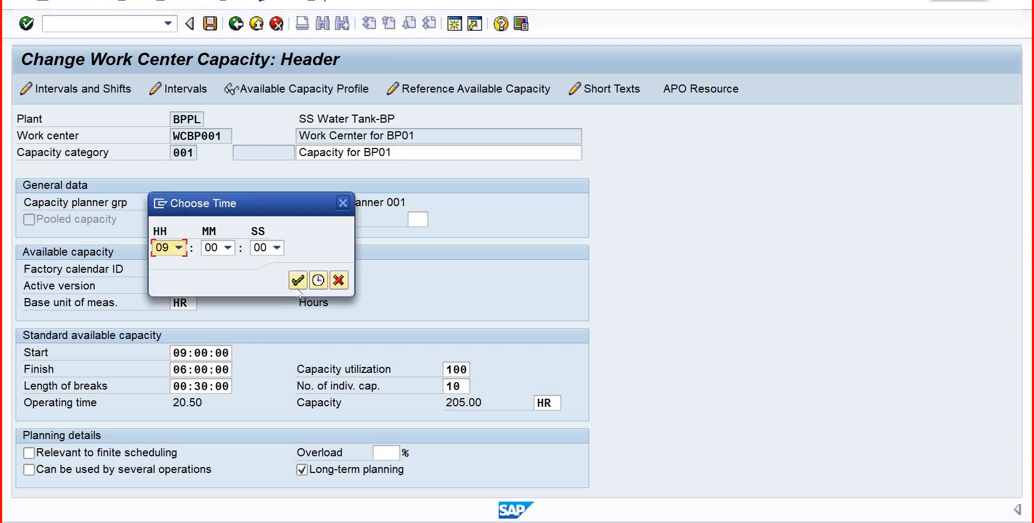
{"action": "left_click", "coordinate": [297, 280]}
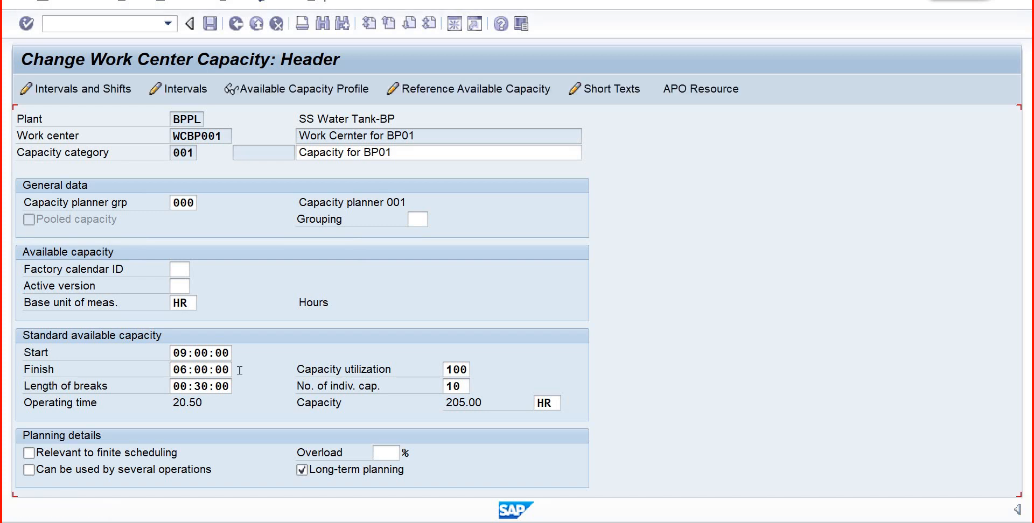
- Set the number of individual capacities to 1 and recalculate the capacity
{"action": "double_click", "coordinate": [459, 386]}
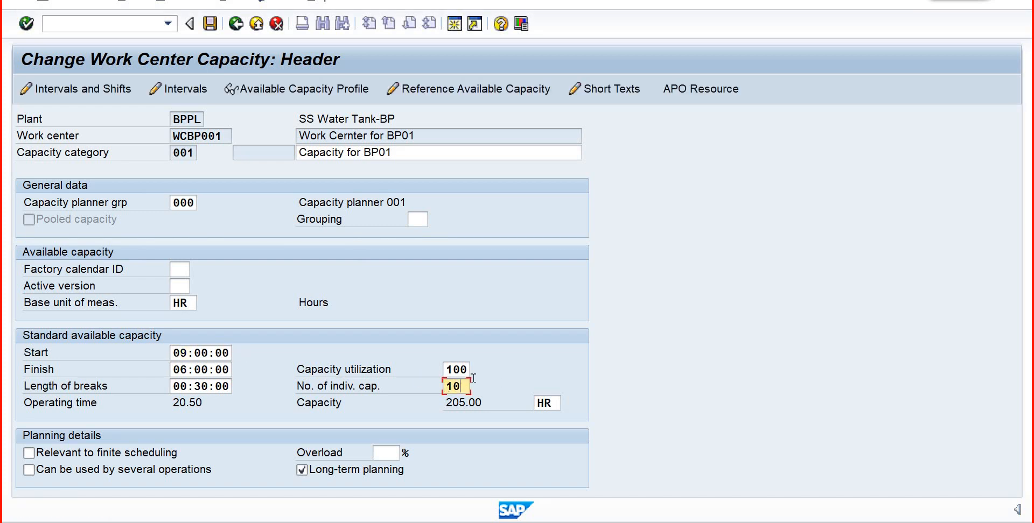
{"action": "type", "text": "1"}
{"action": "key", "text": "Return"}
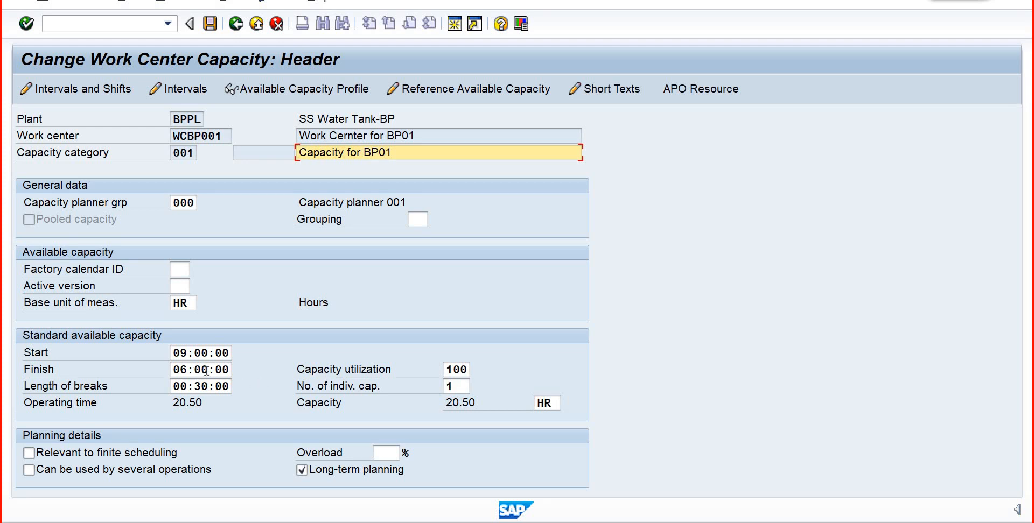
- Check the finish time's hour selection and set the finish of the standard available capacity to 18:00:00
{"action": "left_click", "coordinate": [225, 371]}
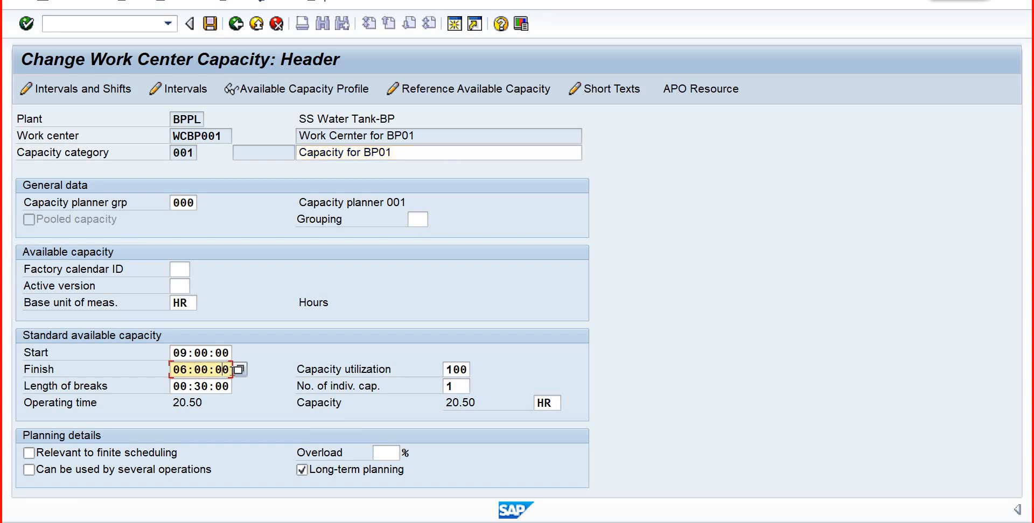
{"action": "left_click", "coordinate": [238, 369]}
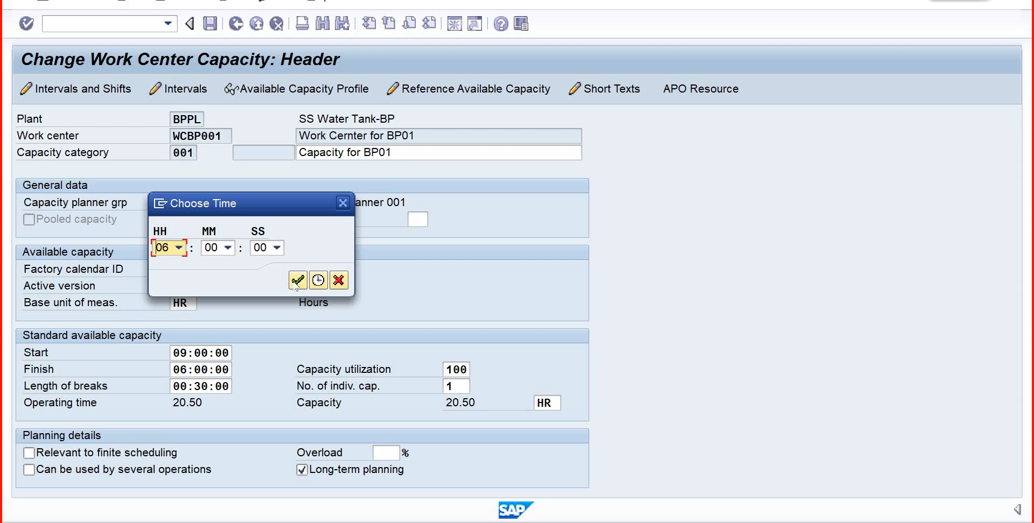
{"action": "left_click", "coordinate": [297, 280]}
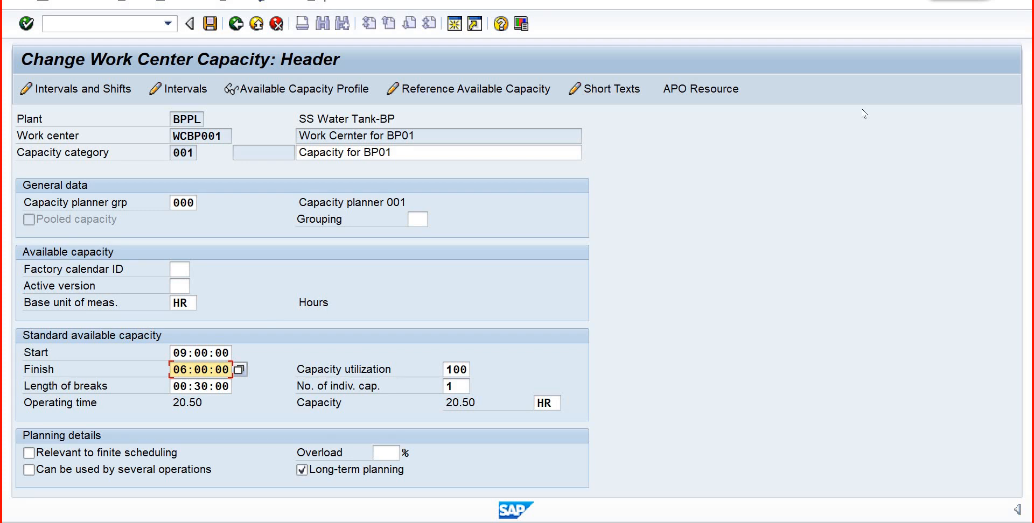
{"action": "type", "text": "1"}
{"action": "key", "text": "Up"}
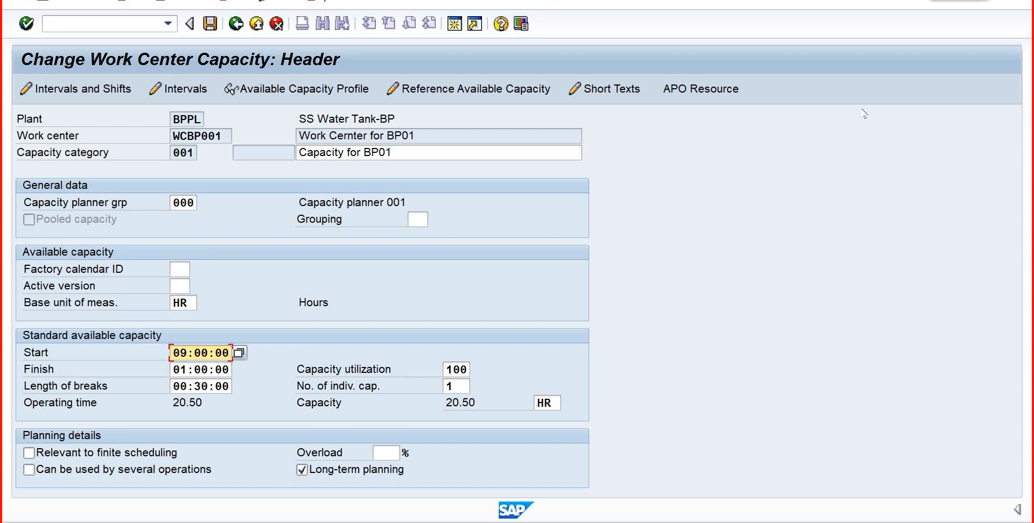
{"action": "left_click", "coordinate": [175, 370]}
{"action": "type", "text": "18"}
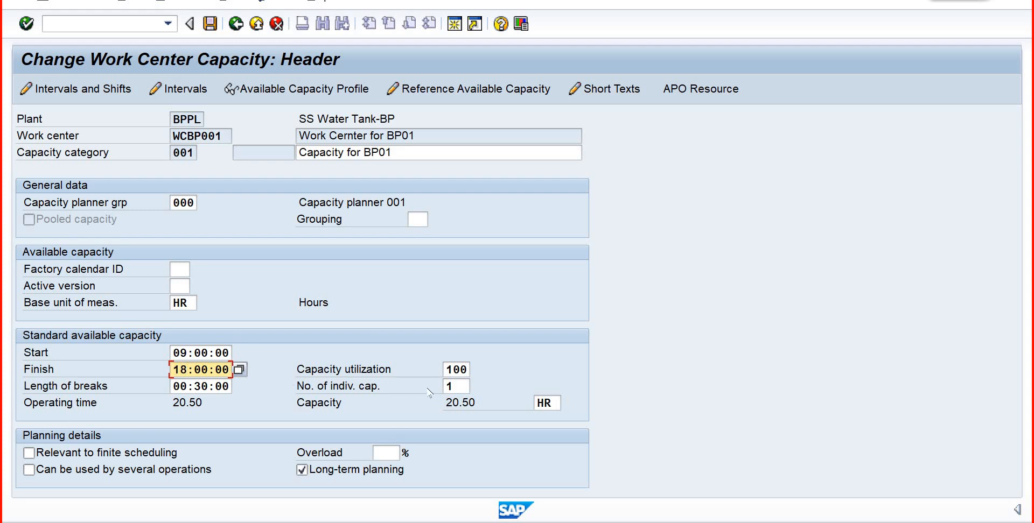
- Recalculate the machine capacity, set the number of individual capacities to 10, and return to the capacity overview
{"action": "key", "text": "Return"}
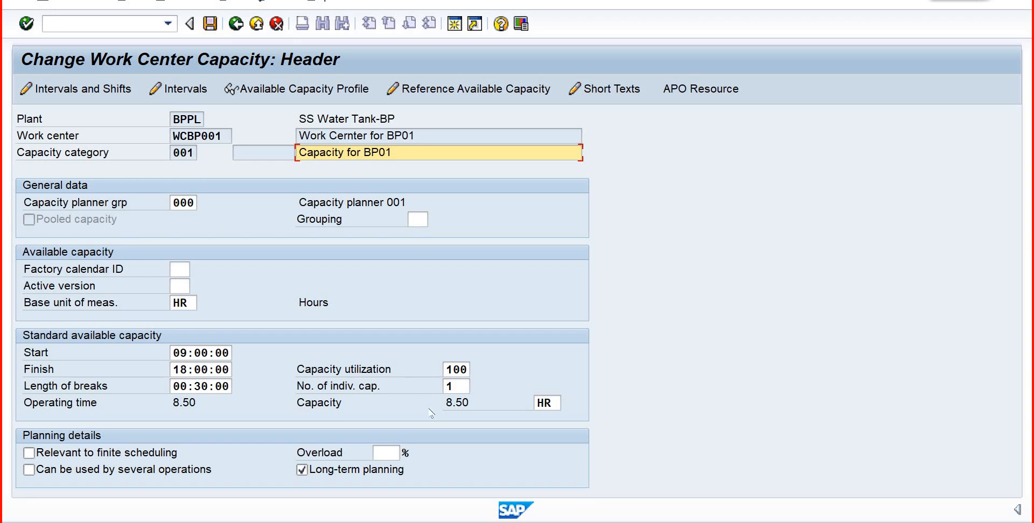
{"action": "left_click", "coordinate": [458, 384]}
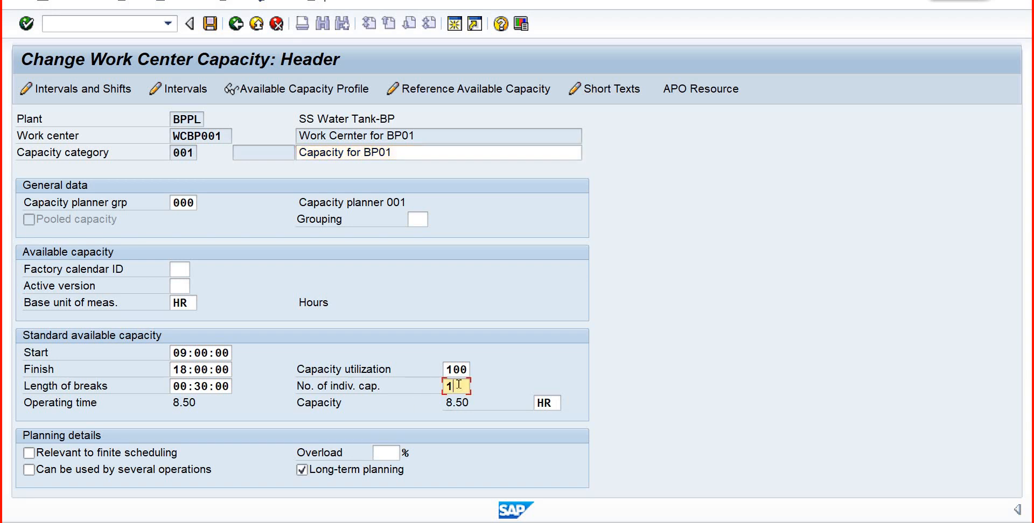
{"action": "type", "text": "0"}
{"action": "key", "text": "Return"}
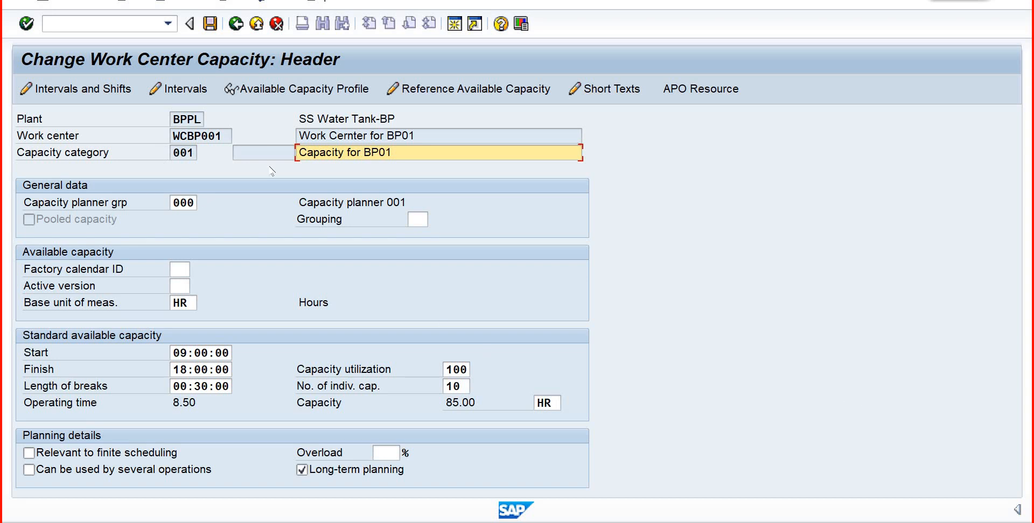
{"action": "left_click", "coordinate": [236, 24]}
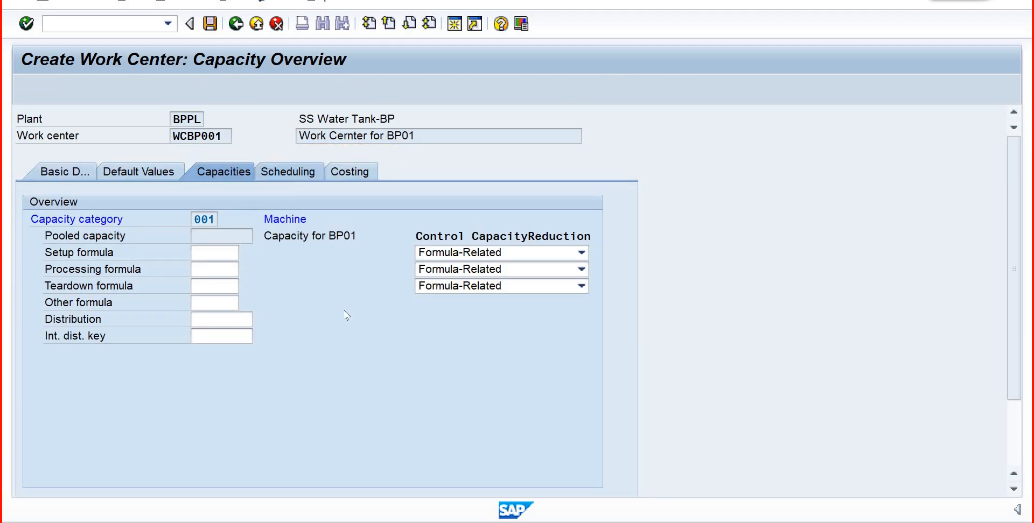
- Open the work center's scheduling data and set the scheduling basis capacity category to 001 (Machine)
{"action": "key", "text": "Return"}
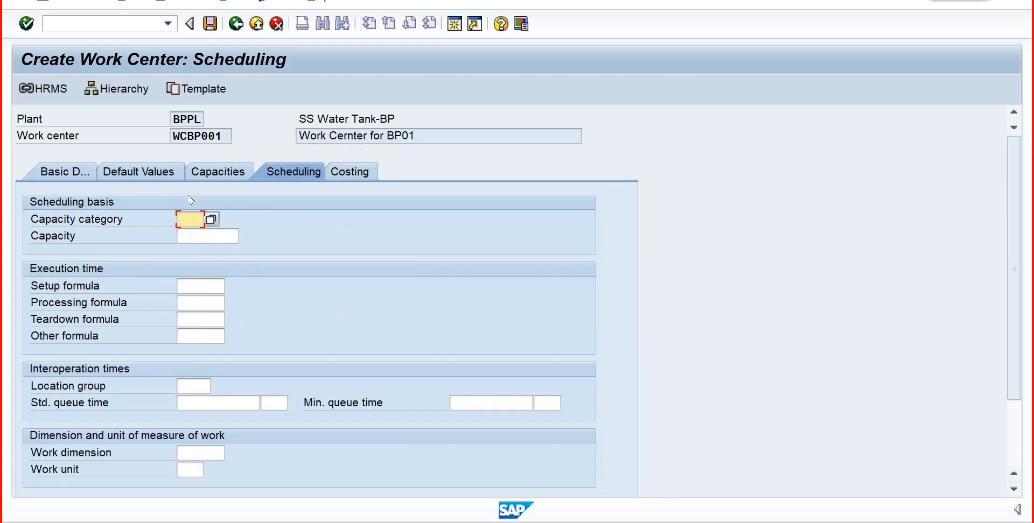
{"action": "left_click", "coordinate": [210, 220]}
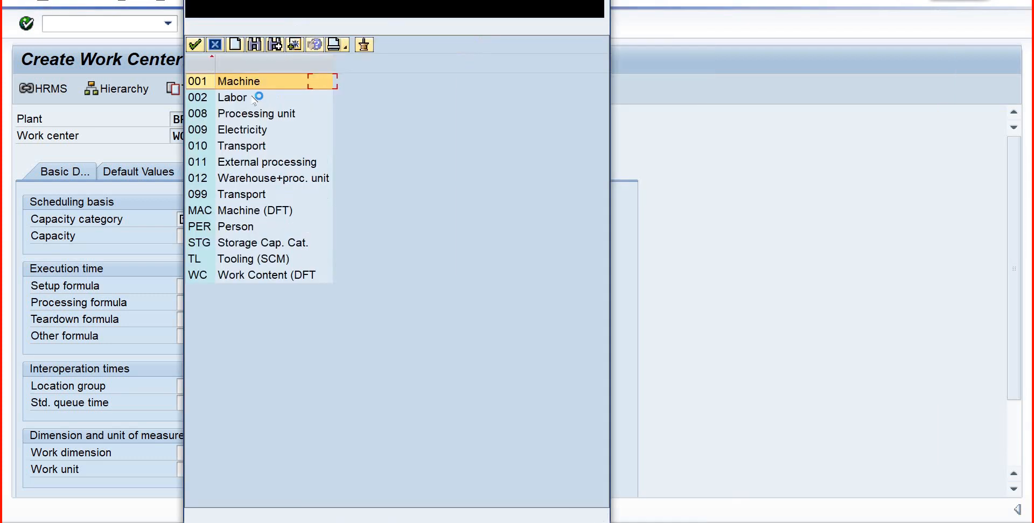
{"action": "double_click", "coordinate": [200, 81]}
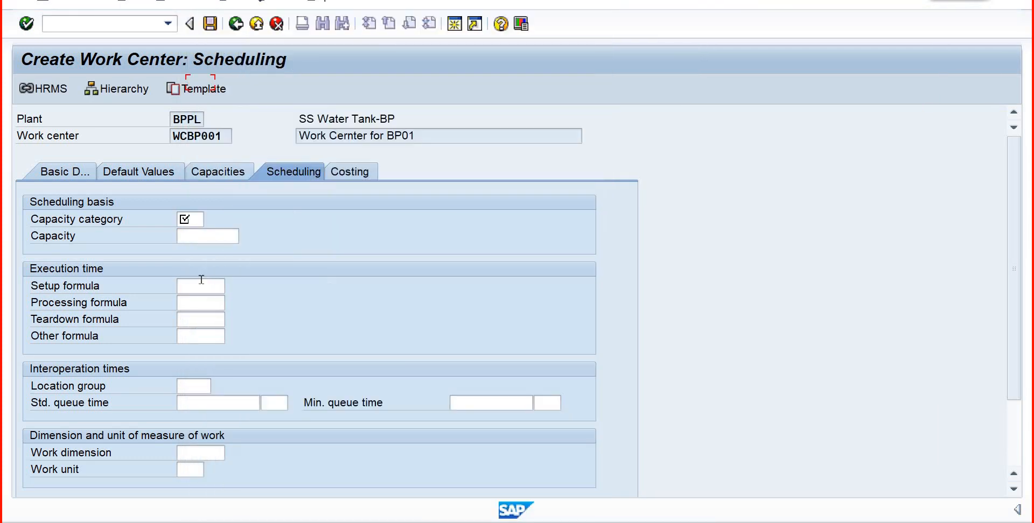
- Assign SAP001 (Prod: Setup time) as the setup formula for the execution time
{"action": "left_click", "coordinate": [201, 281]}
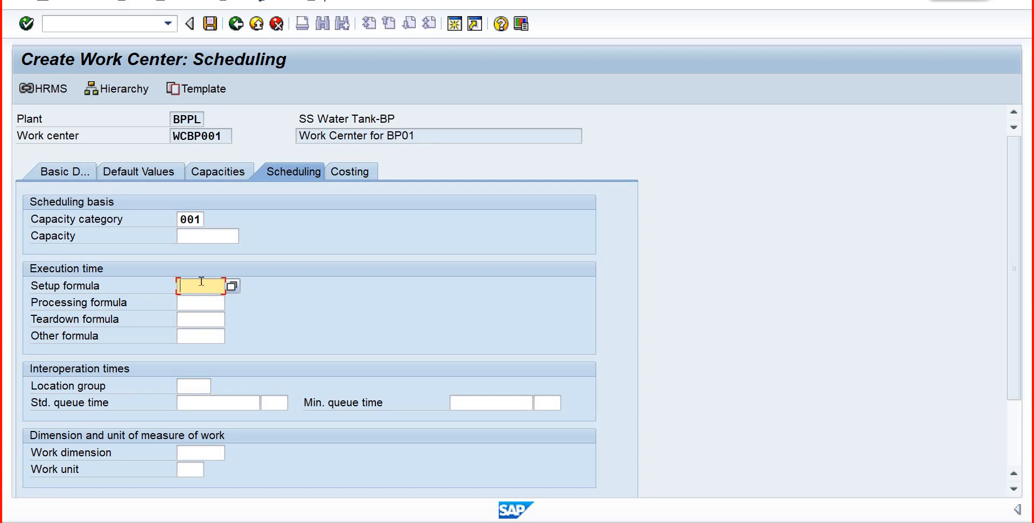
{"action": "left_click", "coordinate": [232, 286]}
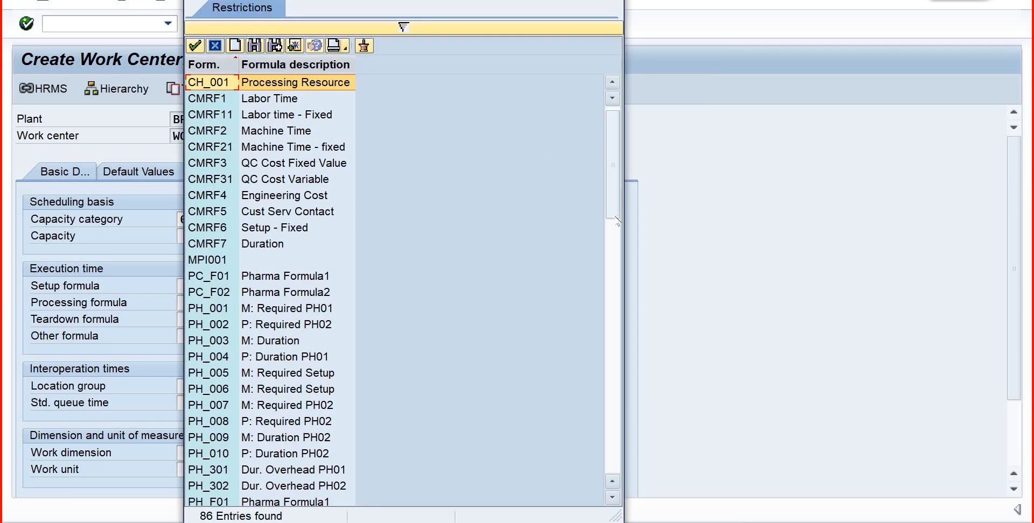
{"action": "scroll", "coordinate": [617, 221], "scroll_direction": "down", "scroll_amount": 8}
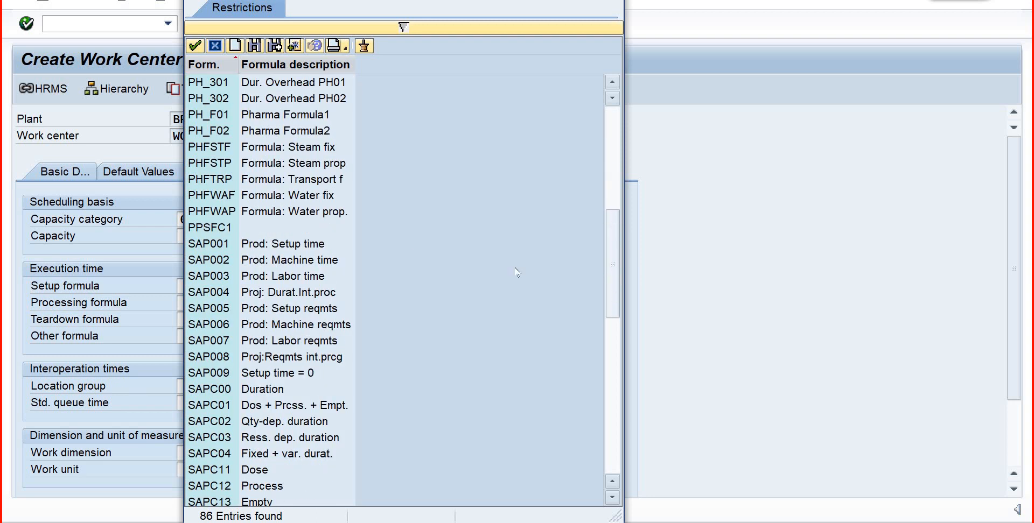
{"action": "left_click", "coordinate": [224, 247]}
{"action": "left_click", "coordinate": [196, 47]}
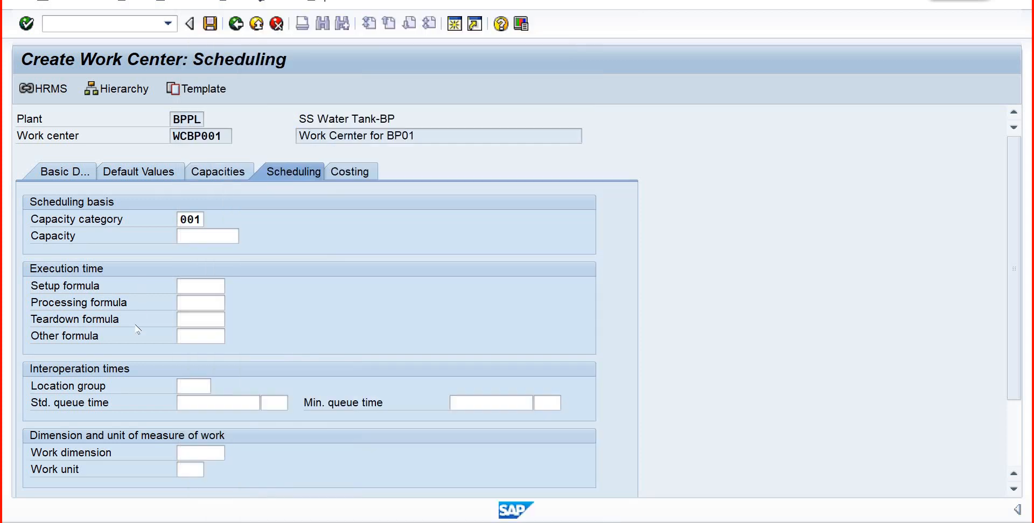
- Assign SAP002 (Prod: Machine time) as the processing formula for the execution time
{"action": "left_click", "coordinate": [182, 302]}
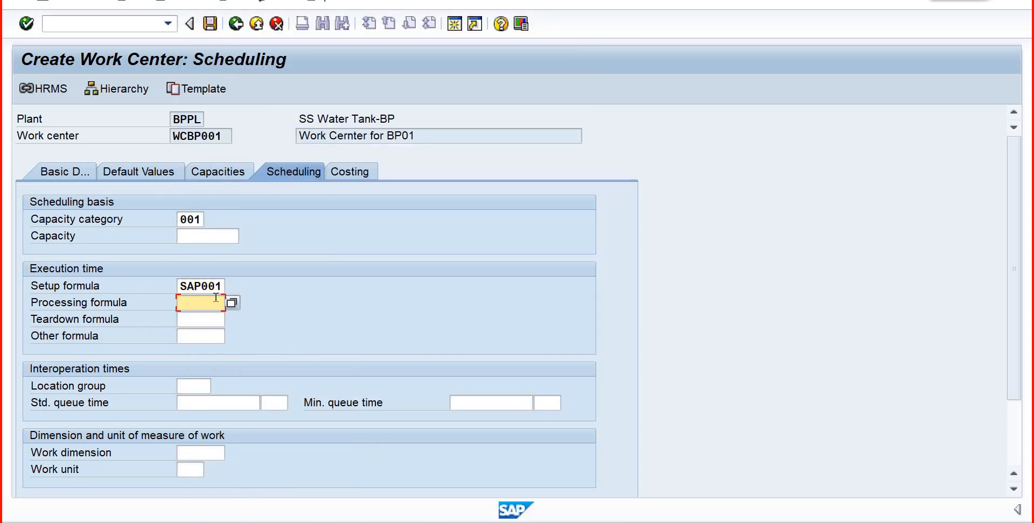
{"action": "left_click", "coordinate": [232, 302]}
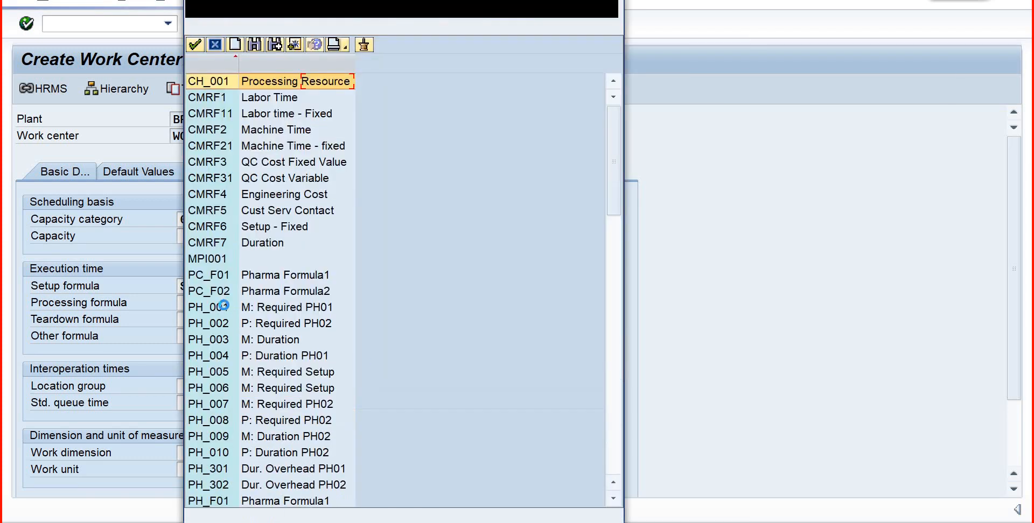
{"action": "left_click_drag", "start_coordinate": [617, 210], "coordinate": [620, 253]}
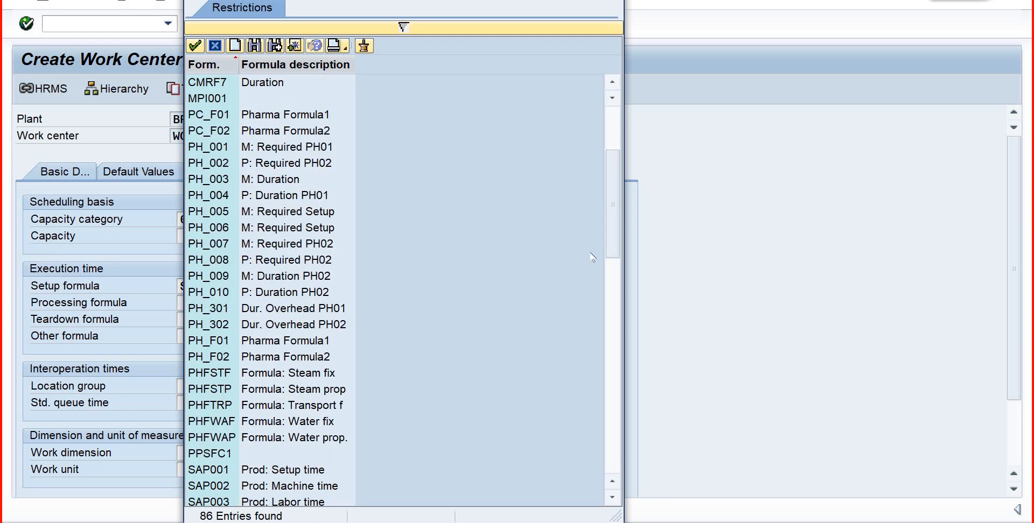
{"action": "double_click", "coordinate": [275, 487]}
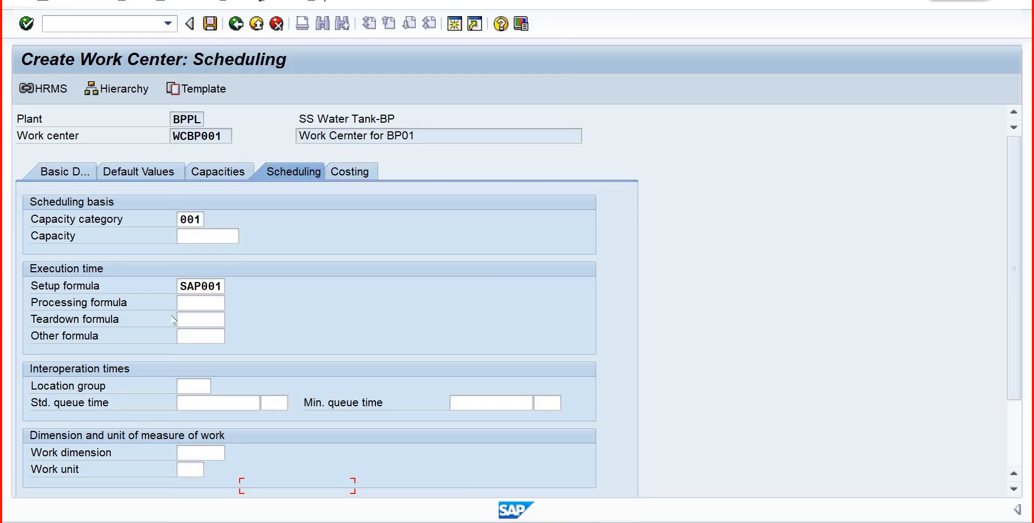
- Assign SAP003 (Prod: Labor time) as the teardown formula and validate the scheduling data
{"action": "left_click", "coordinate": [198, 319]}
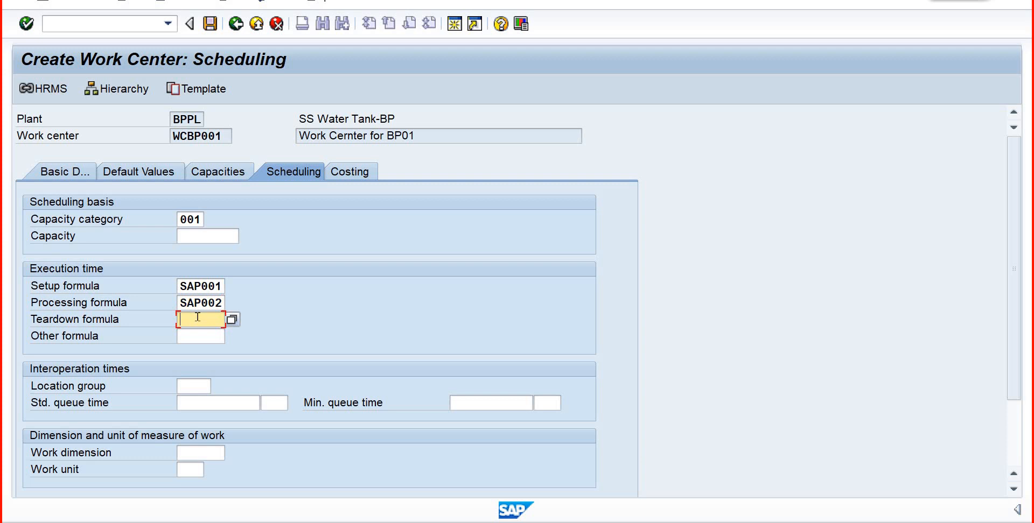
{"action": "left_click", "coordinate": [233, 320]}
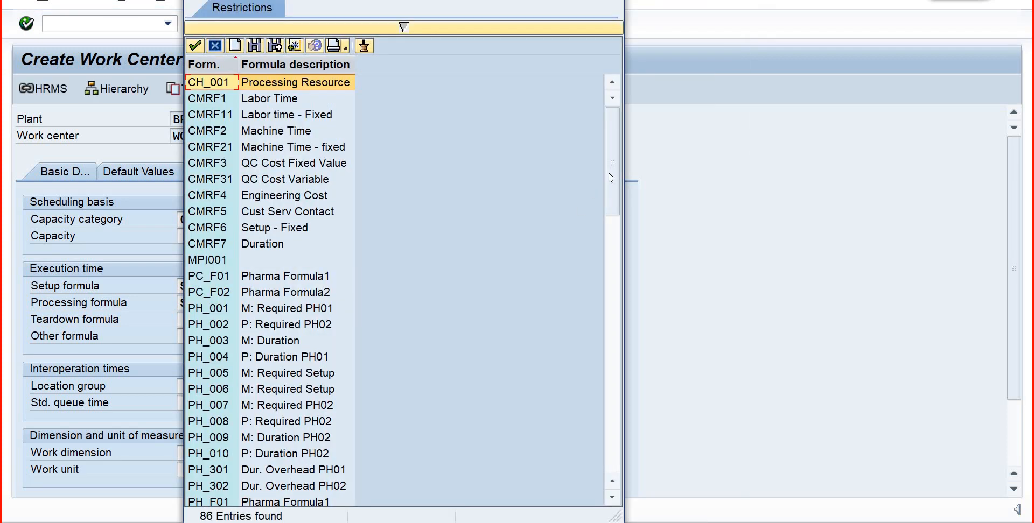
{"action": "left_click_drag", "start_coordinate": [615, 213], "coordinate": [615, 254]}
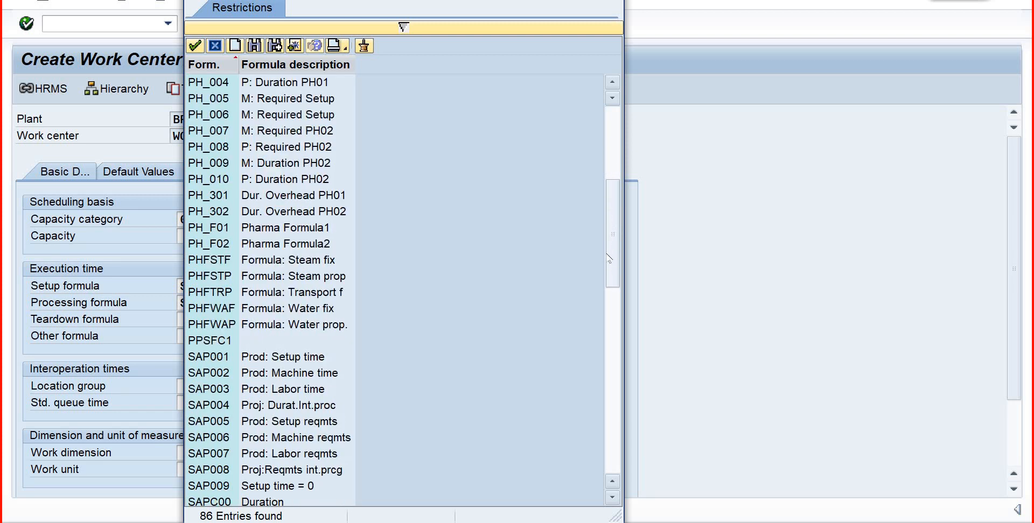
{"action": "left_click", "coordinate": [235, 392]}
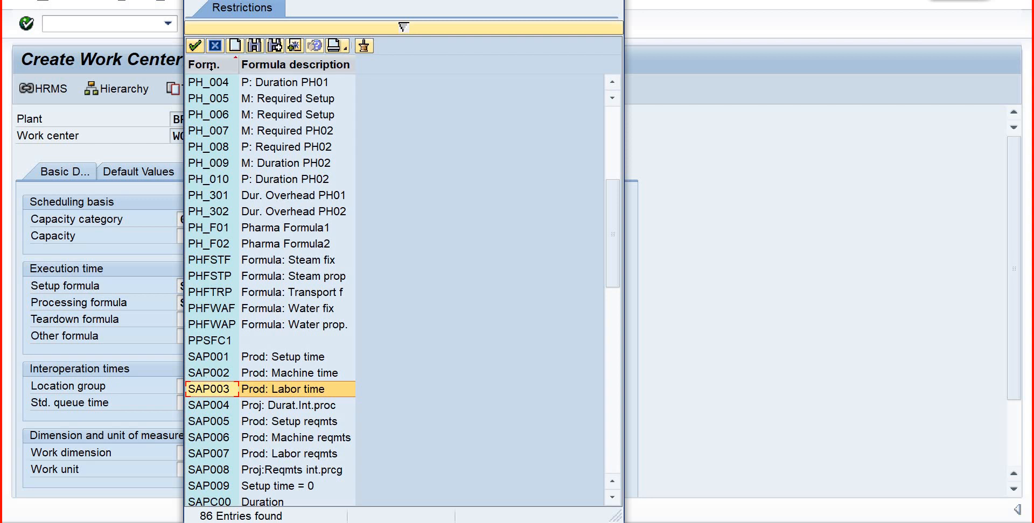
{"action": "left_click", "coordinate": [194, 47]}
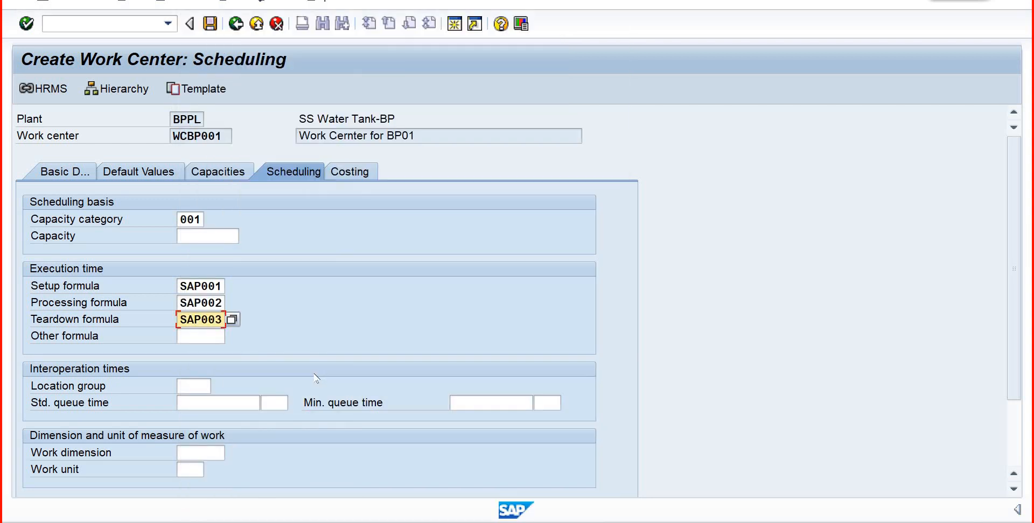
{"action": "key", "text": "Return"}
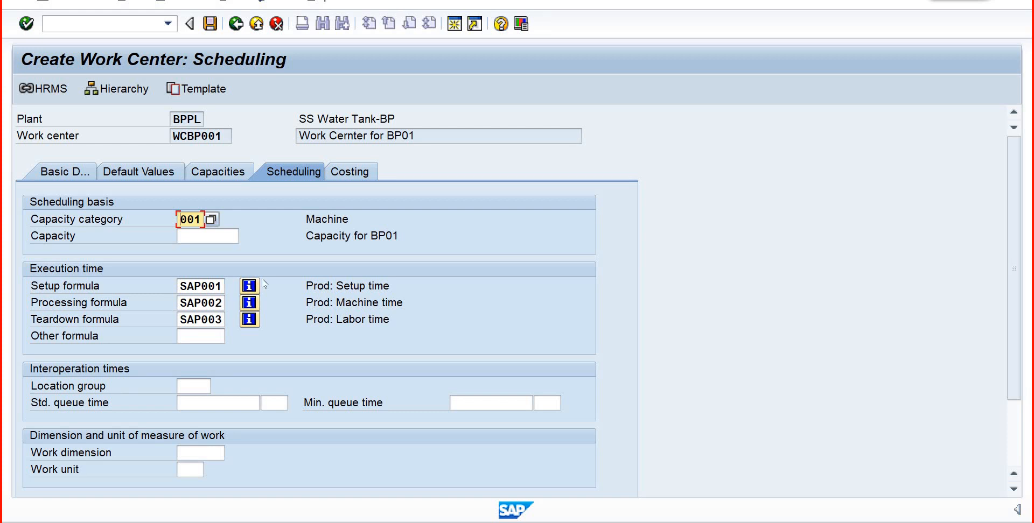
- Continue to the work center's cost center assignment and search for cost centers in controlling area BP01
{"action": "key", "text": "alt+Tab"}
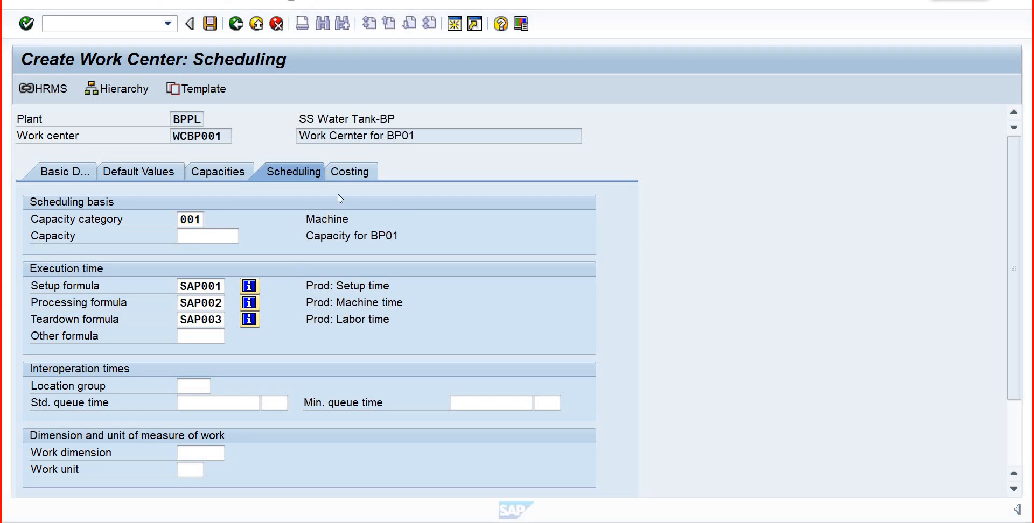
{"action": "left_click", "coordinate": [443, 306]}
{"action": "key", "text": "Return"}
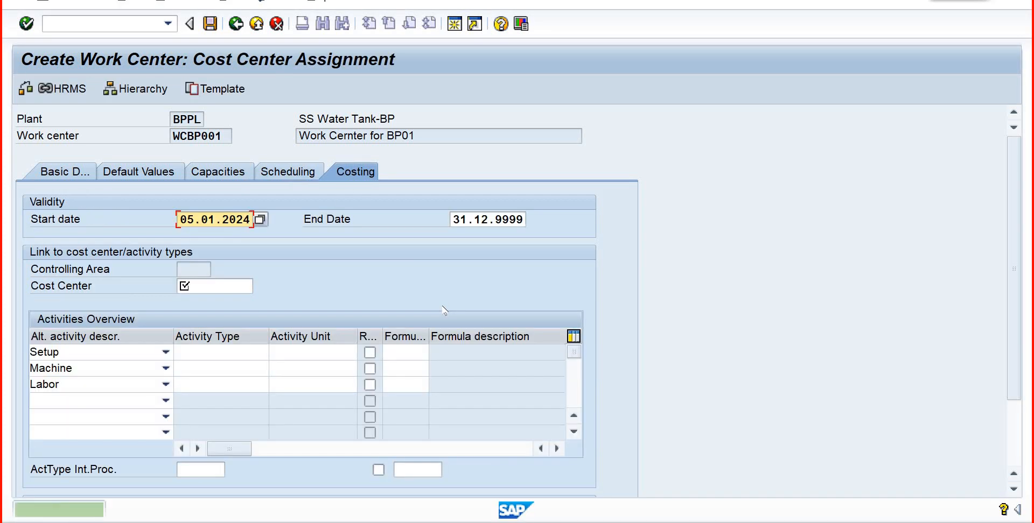
{"action": "left_click", "coordinate": [211, 285]}
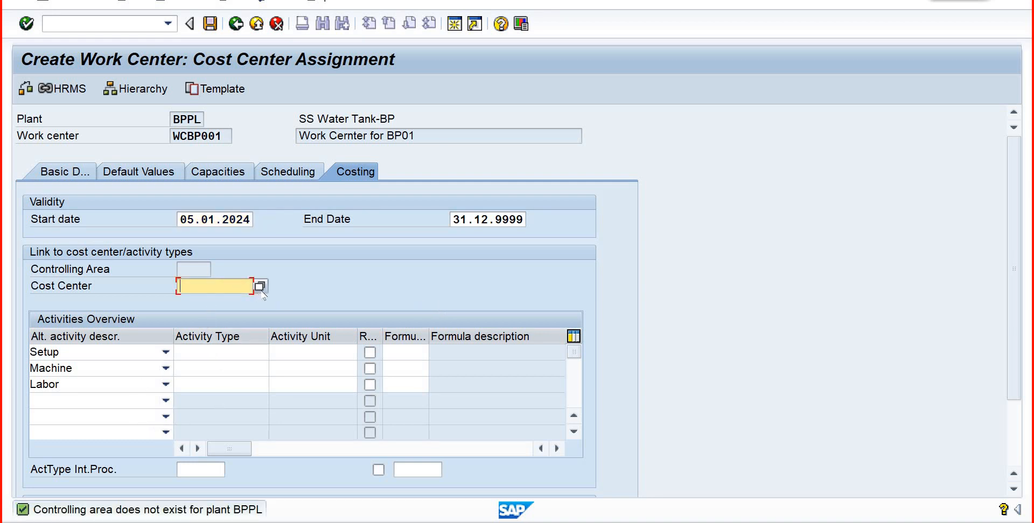
{"action": "left_click", "coordinate": [260, 287]}
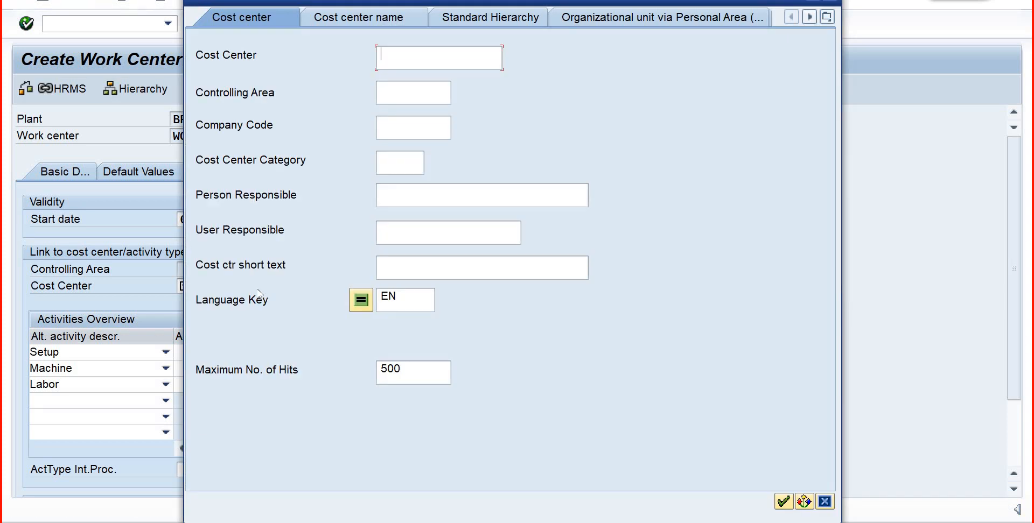
{"action": "left_click", "coordinate": [390, 97]}
{"action": "type", "text": "b"}
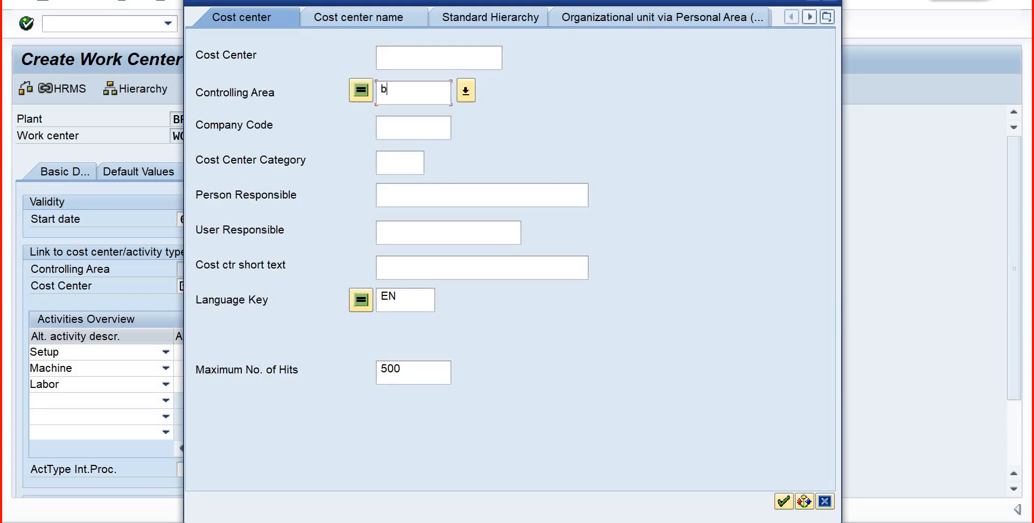
{"action": "type", "text": "p01"}
{"action": "key", "text": "Return"}
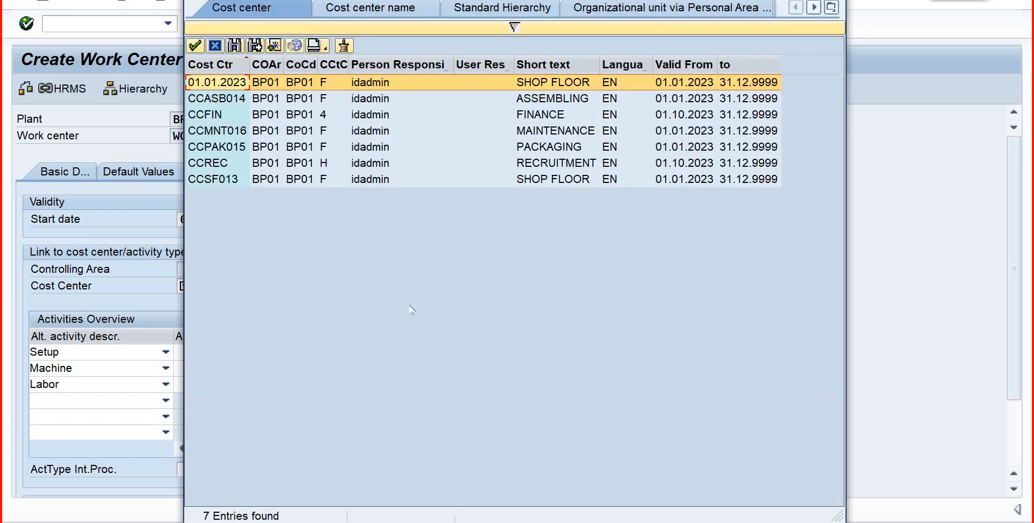
- Assign the shop floor cost center CCSF013 to the work center from the search results
{"action": "left_click", "coordinate": [215, 179]}
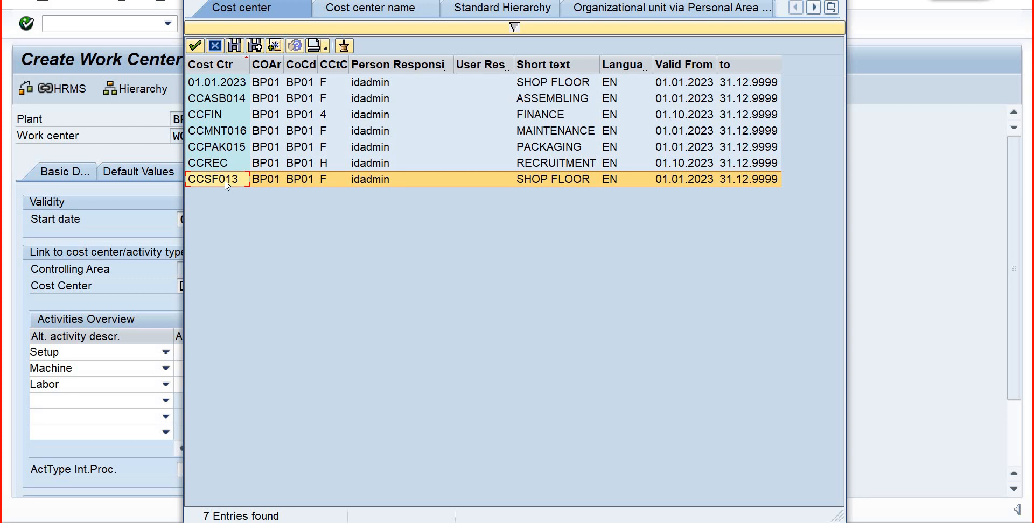
{"action": "left_click", "coordinate": [221, 102]}
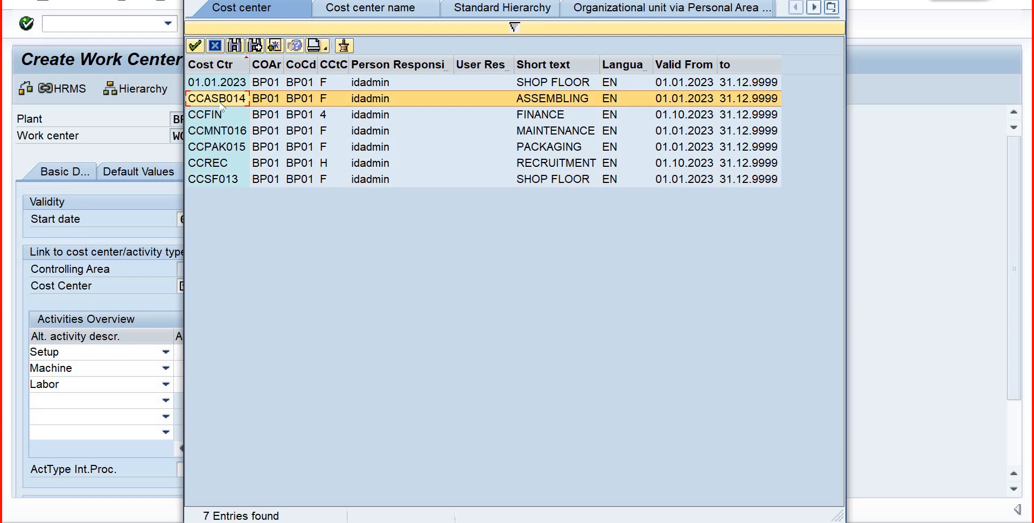
{"action": "left_click", "coordinate": [213, 136]}
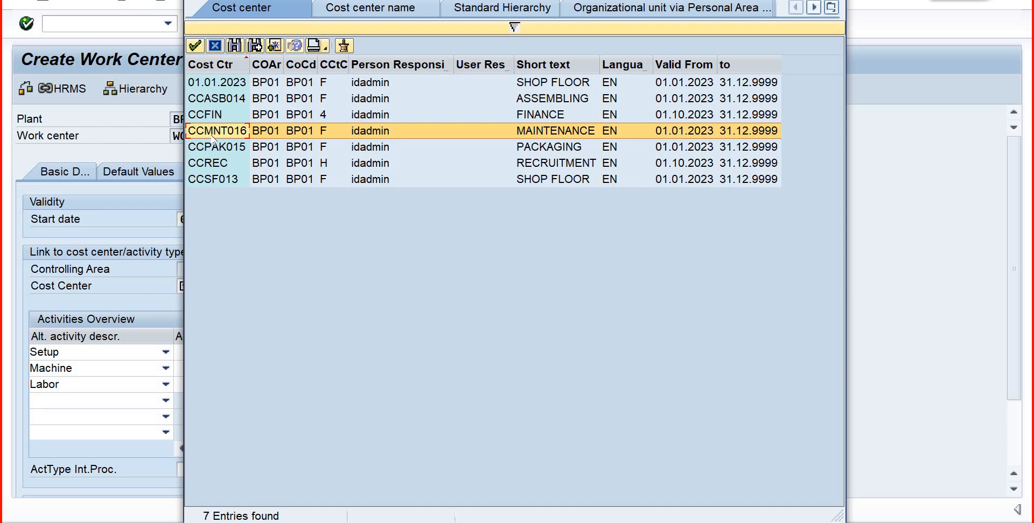
{"action": "left_click", "coordinate": [213, 181]}
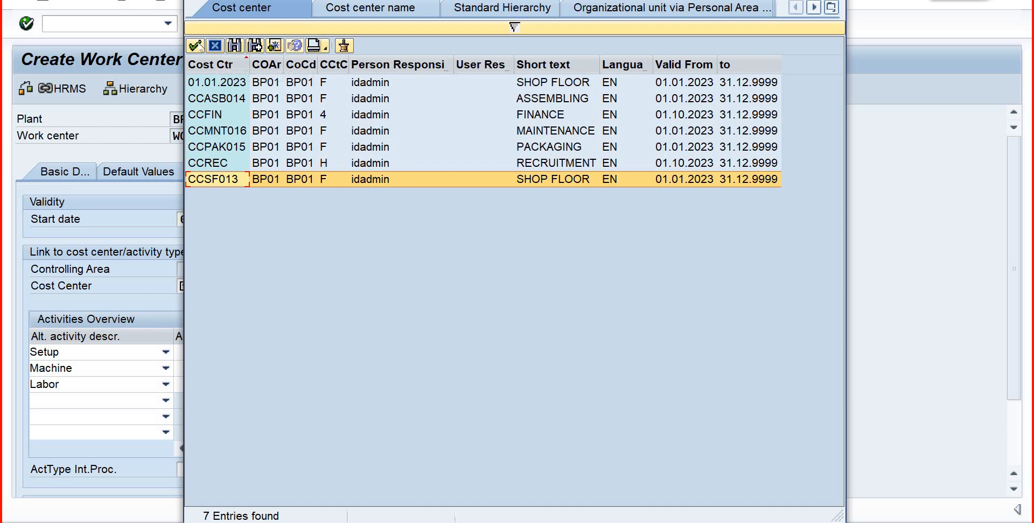
{"action": "left_click", "coordinate": [196, 46]}
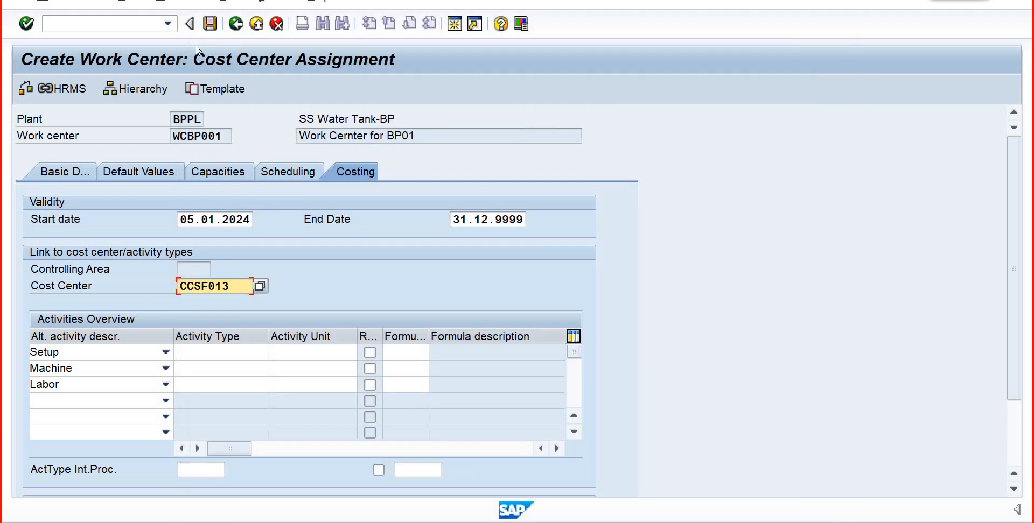
- Try to look up an activity type for the Setup activity, and open a new SAP session
{"action": "left_click", "coordinate": [219, 357]}
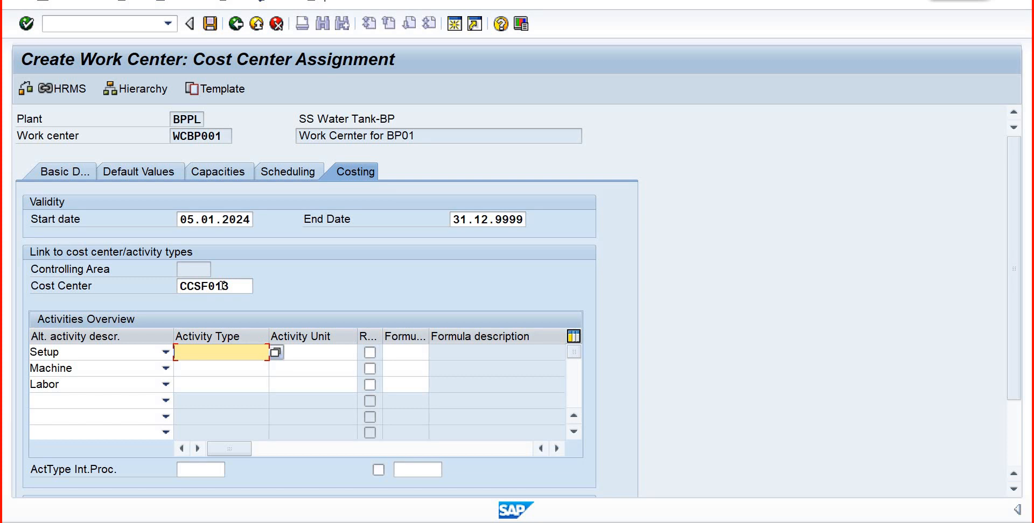
{"action": "left_click", "coordinate": [275, 352]}
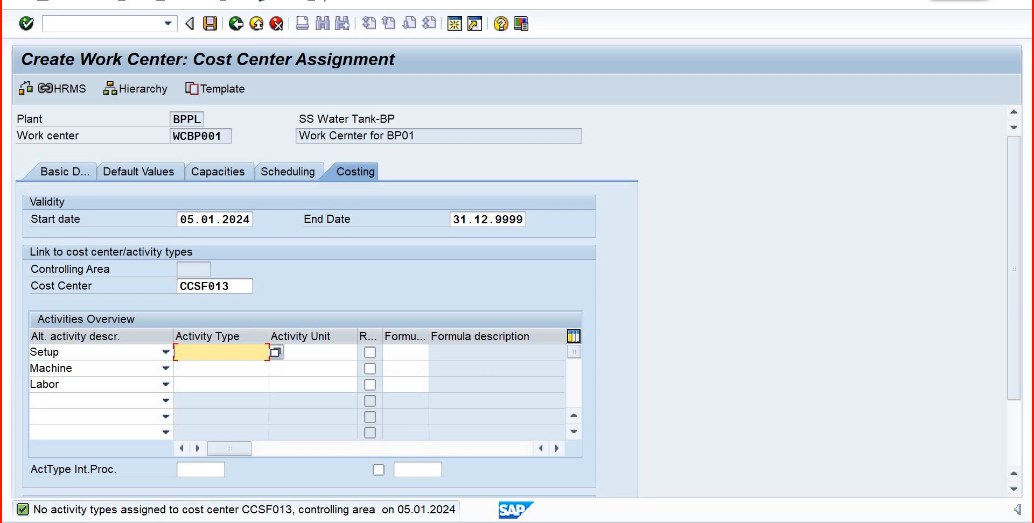
{"action": "left_click", "coordinate": [455, 24]}
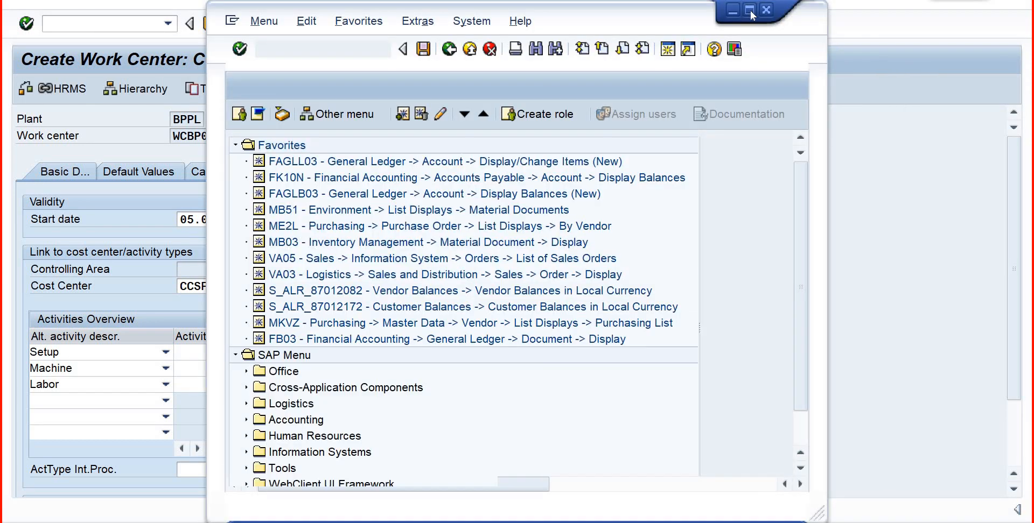
- Maximize the new SAP session and expand the Accounting area of the SAP menu tree
{"action": "left_click", "coordinate": [750, 10]}
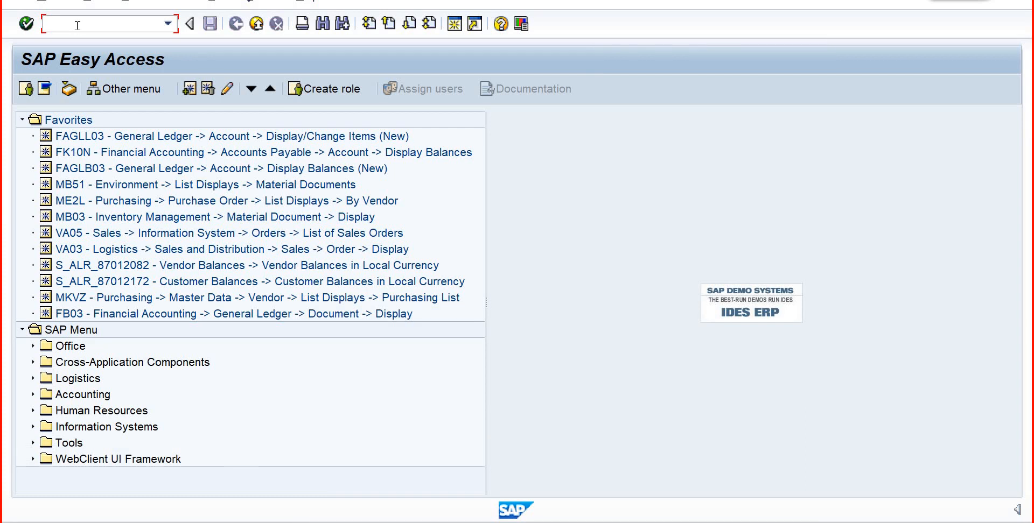
{"action": "left_click", "coordinate": [30, 380]}
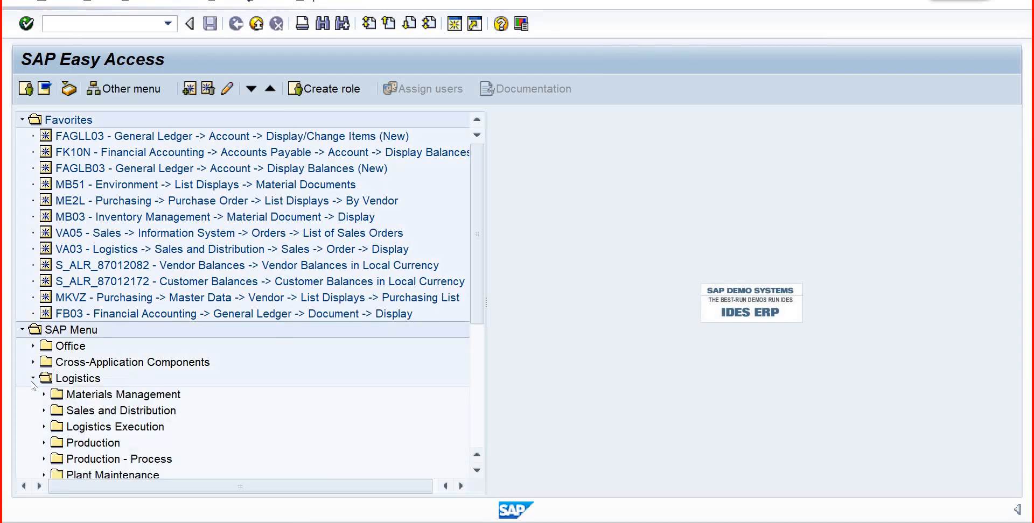
{"action": "left_click", "coordinate": [31, 380]}
{"action": "left_click", "coordinate": [32, 395]}
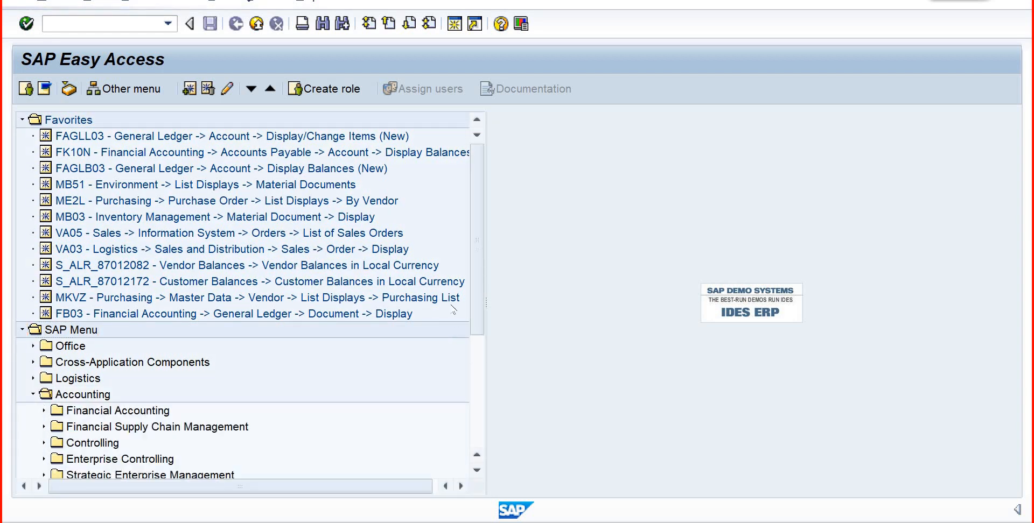
{"action": "scroll", "coordinate": [478, 317], "scroll_direction": "down", "scroll_amount": 1}
{"action": "scroll", "coordinate": [478, 317], "scroll_direction": "down", "scroll_amount": 5}
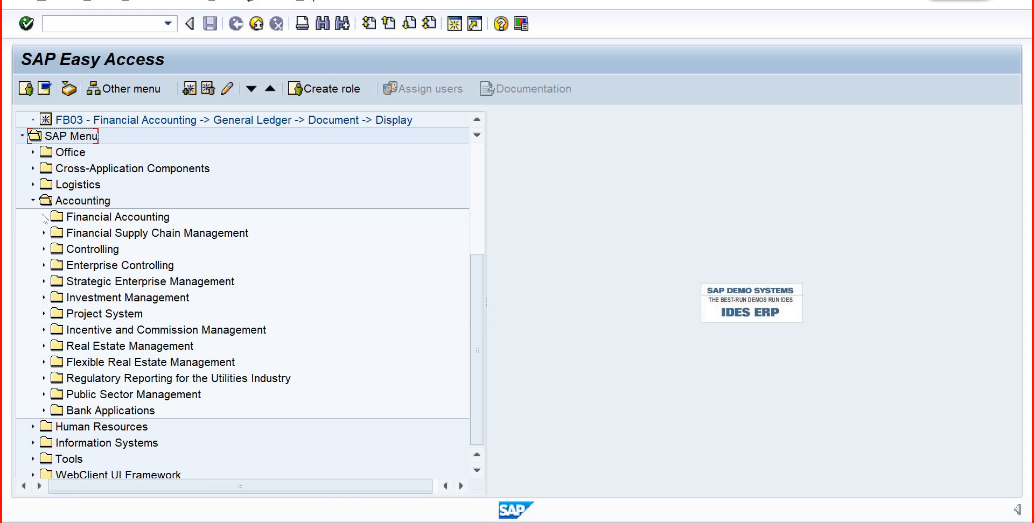
- Start activity type creation (KL01) from the Cost Center Accounting master data under Controlling, using individual processing
{"action": "left_click", "coordinate": [44, 216]}
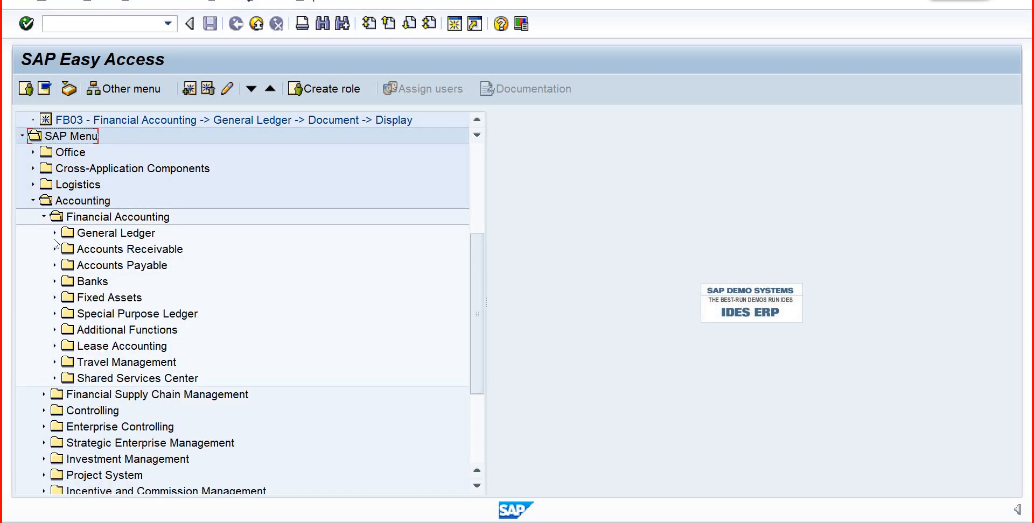
{"action": "left_click", "coordinate": [44, 217]}
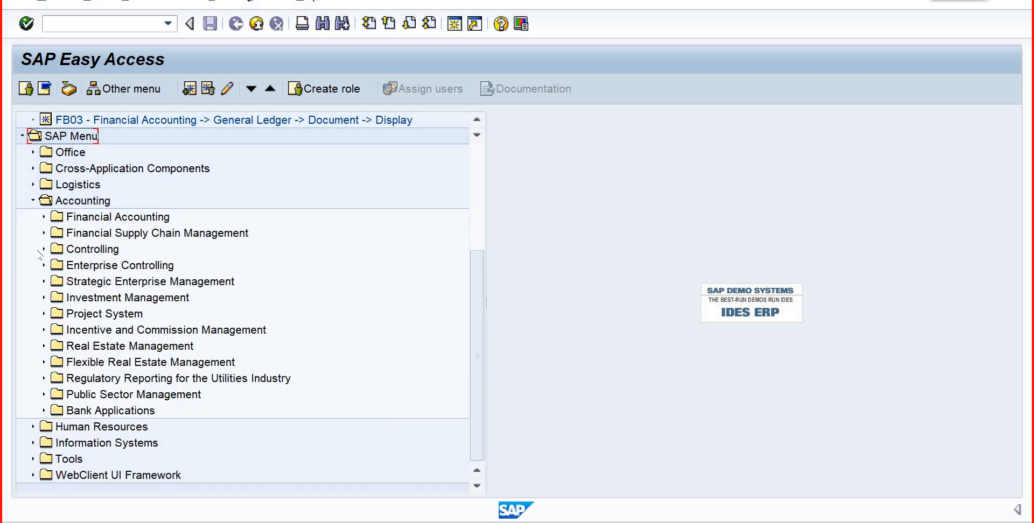
{"action": "left_click", "coordinate": [44, 248]}
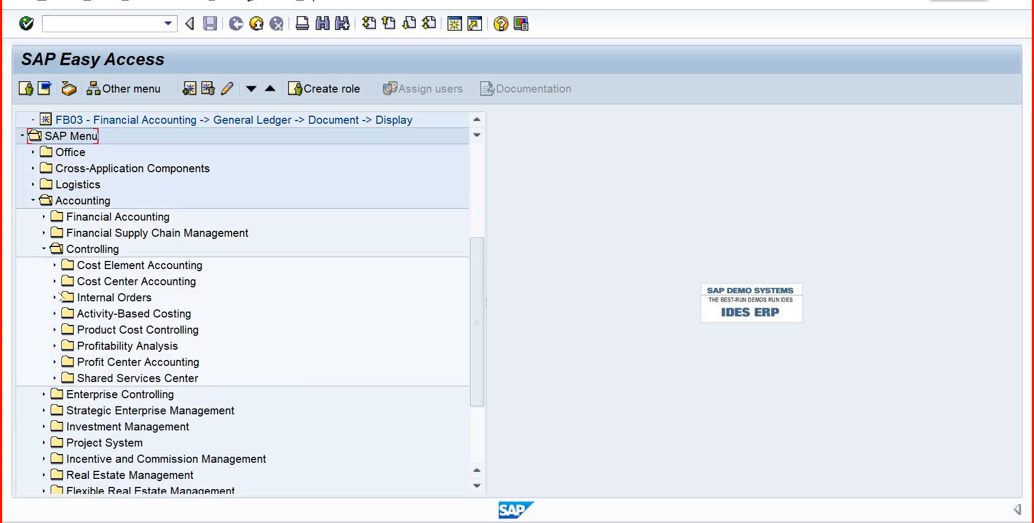
{"action": "left_click", "coordinate": [54, 281]}
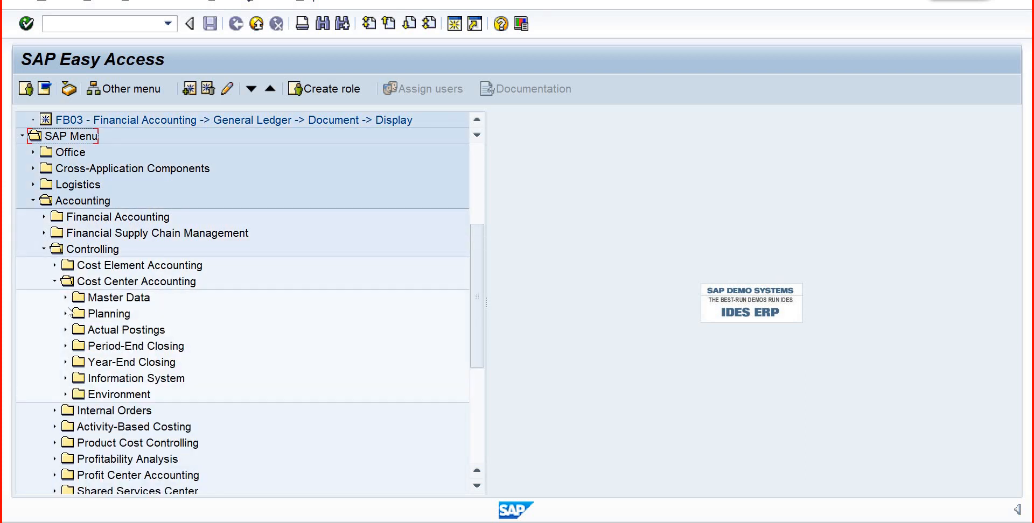
{"action": "left_click", "coordinate": [65, 297]}
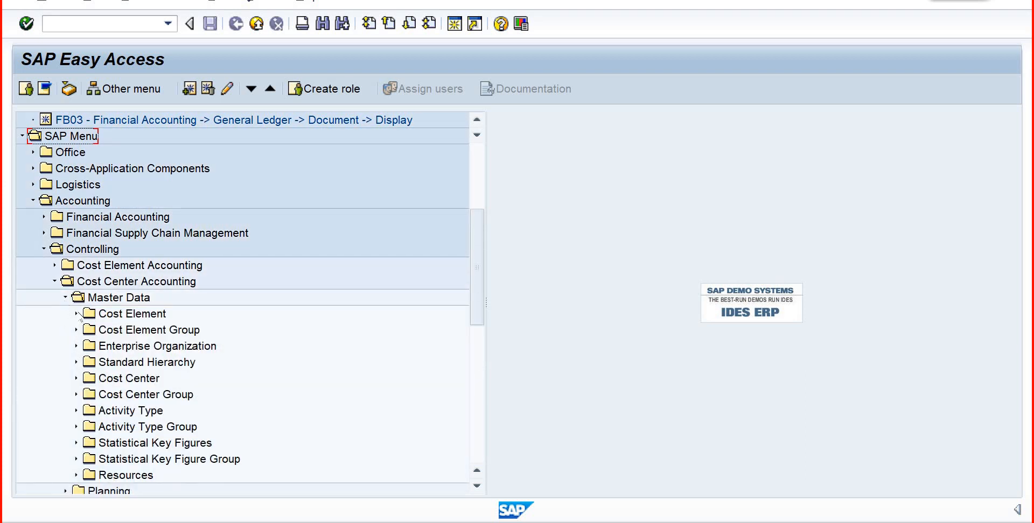
{"action": "left_click", "coordinate": [76, 410]}
{"action": "left_click", "coordinate": [87, 427]}
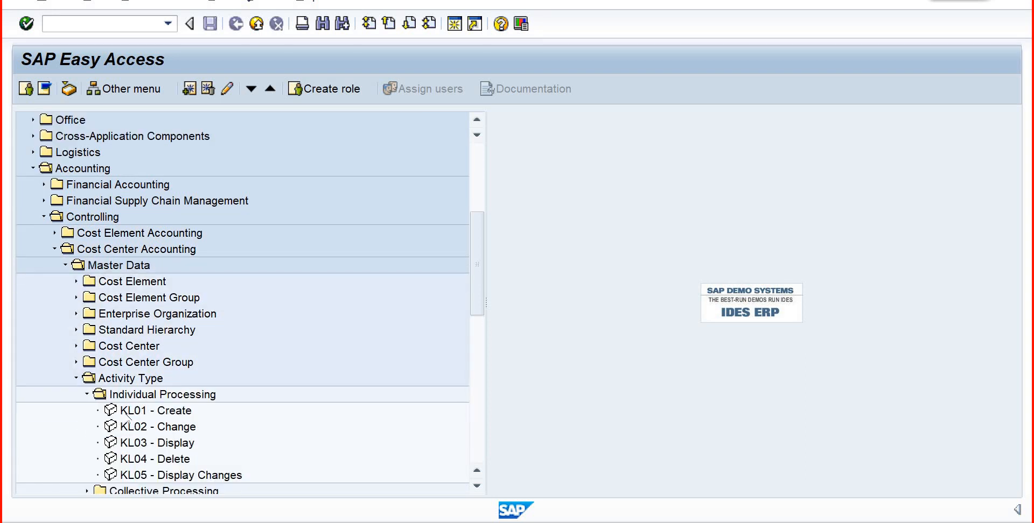
{"action": "double_click", "coordinate": [130, 413]}
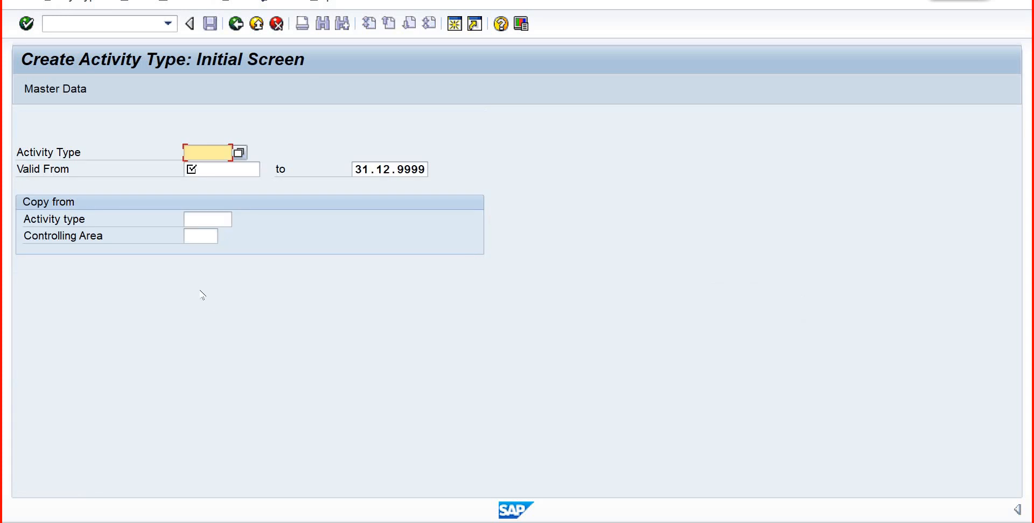
- Try to create activity type ACT001 with a valid-from date of 01.01.2024
{"action": "type", "text": "a"}
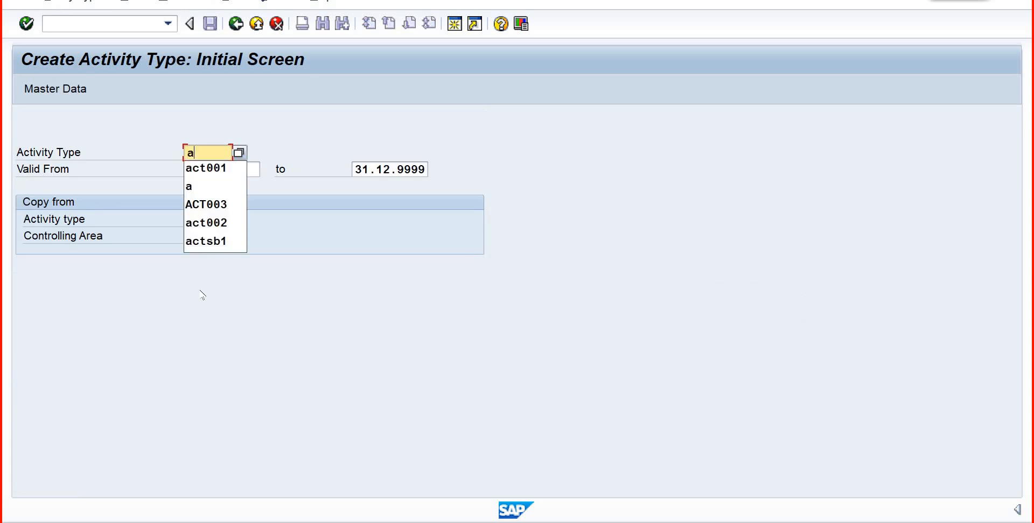
{"action": "type", "text": "ct"}
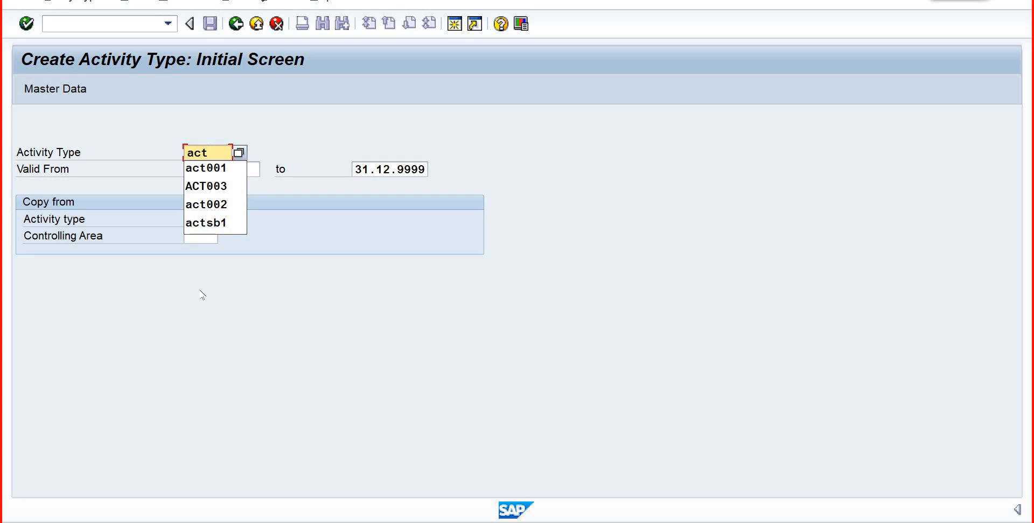
{"action": "type", "text": "001"}
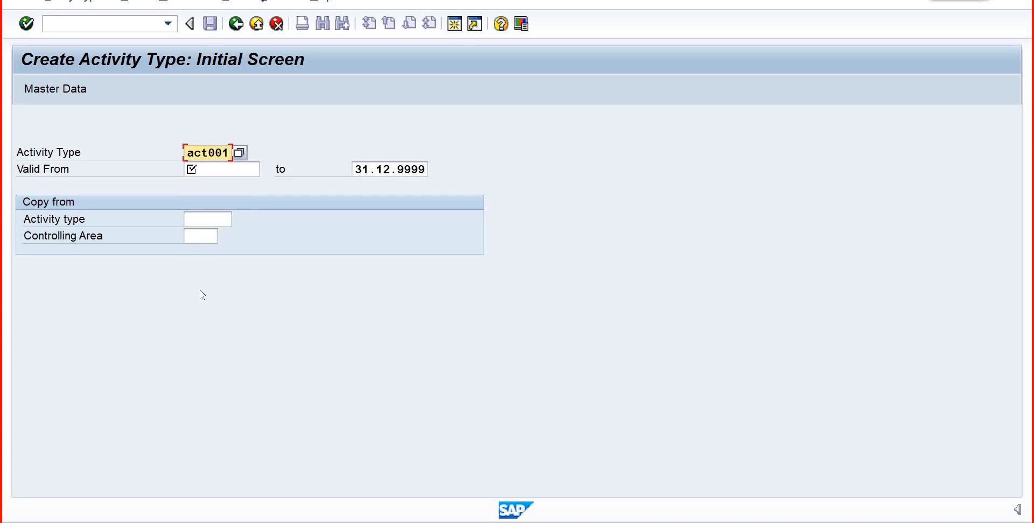
{"action": "key", "text": "Tab"}
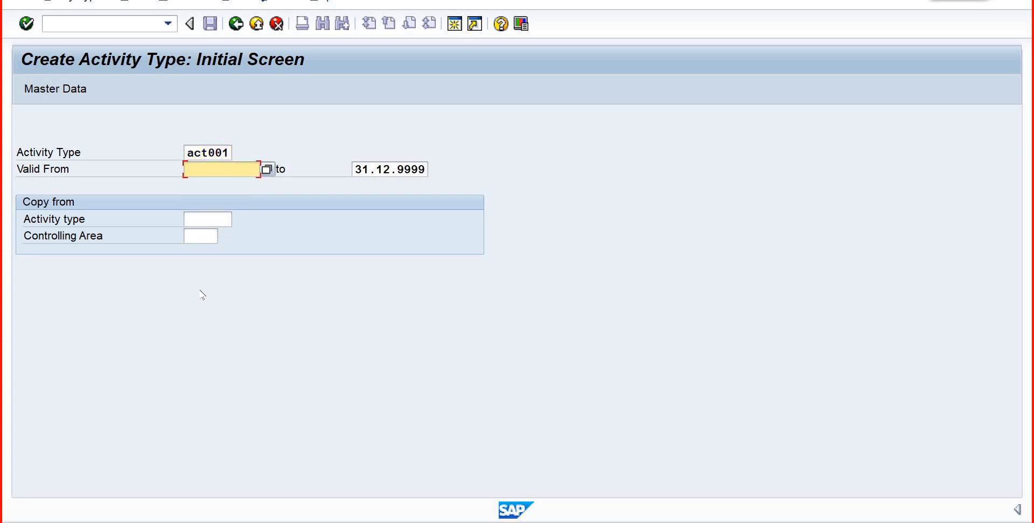
{"action": "type", "text": "01.01"}
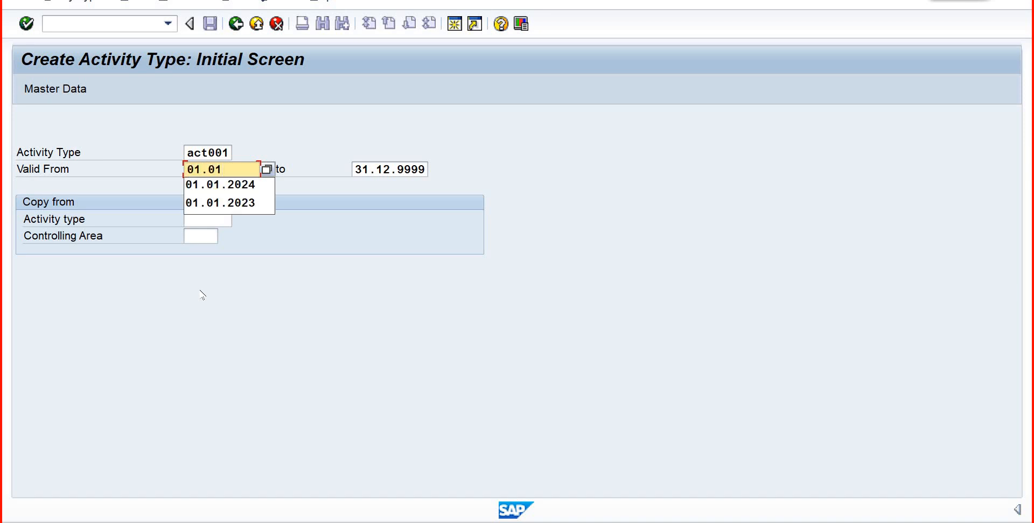
{"action": "key", "text": "Down"}
{"action": "key", "text": "Return"}
{"action": "key", "text": "Return"}
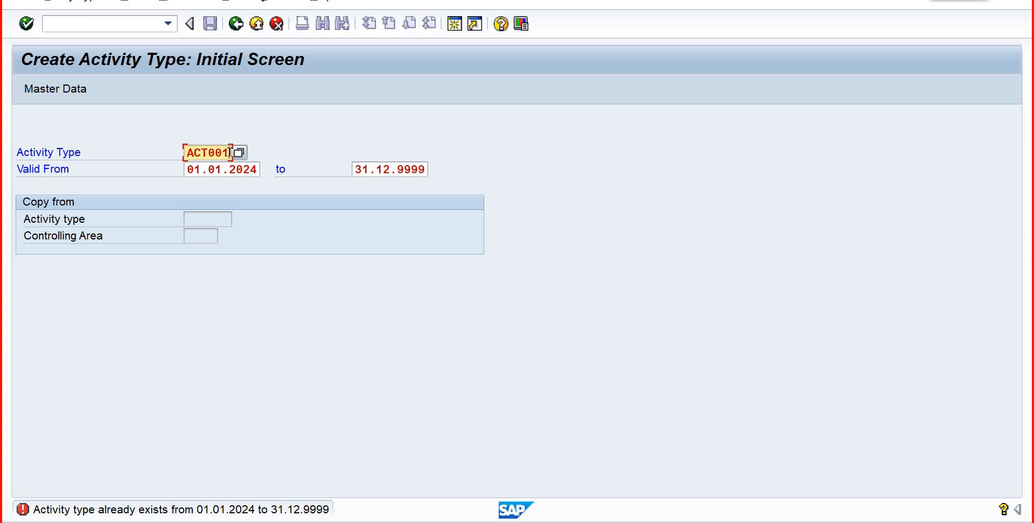
- Change the activity type code to ACTB01 and continue to its basic data
{"action": "left_click", "coordinate": [230, 152]}
{"action": "key", "text": "BackSpace"}
{"action": "key", "text": "BackSpace"}
{"action": "key", "text": "BackSpace"}
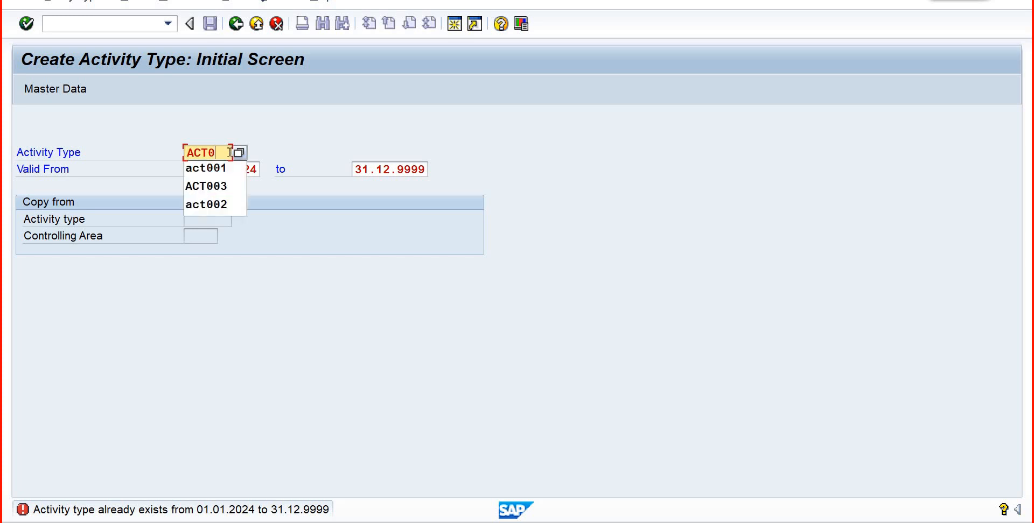
{"action": "type", "text": "b"}
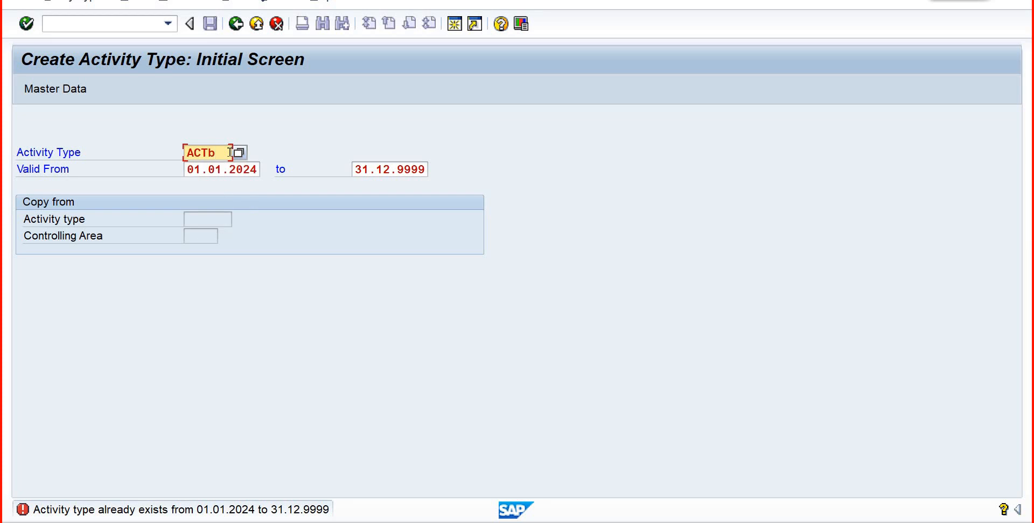
{"action": "type", "text": "00"}
{"action": "key", "text": "BackSpace"}
{"action": "type", "text": "1"}
{"action": "key", "text": "Return"}
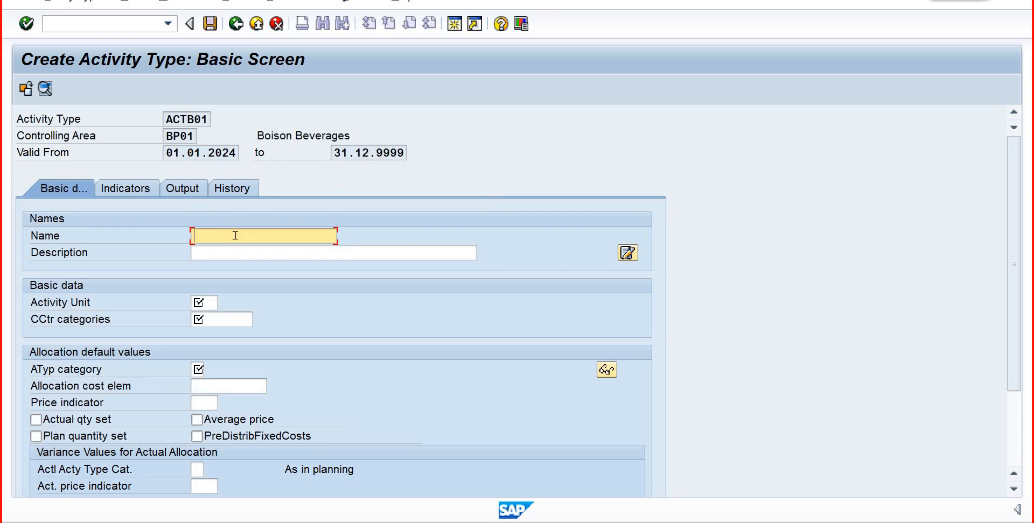
- Enter "Set up Overheads" as both the name and the description of the activity type
{"action": "type", "text": "Set"}
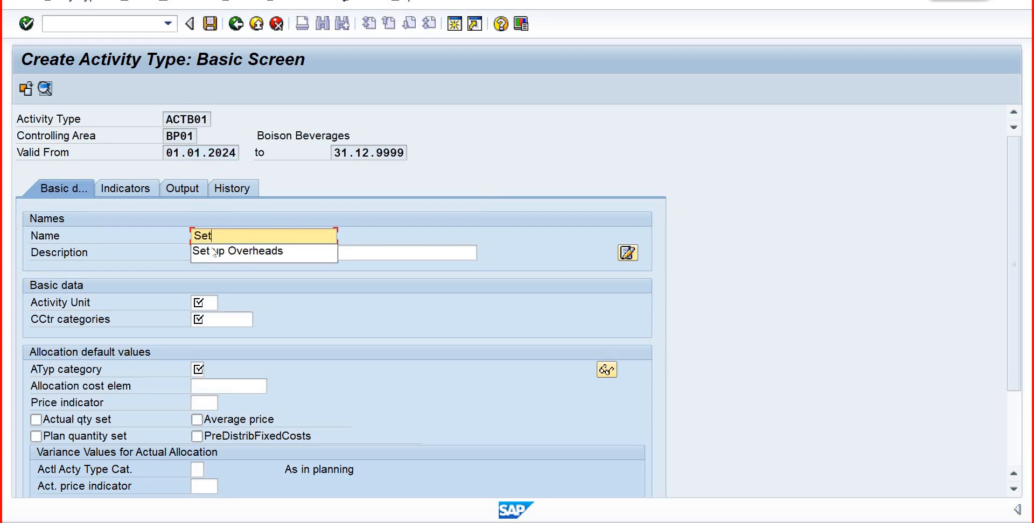
{"action": "left_click", "coordinate": [237, 251]}
{"action": "left_click_drag", "start_coordinate": [295, 237], "coordinate": [185, 237]}
{"action": "key", "text": "ctrl+c"}
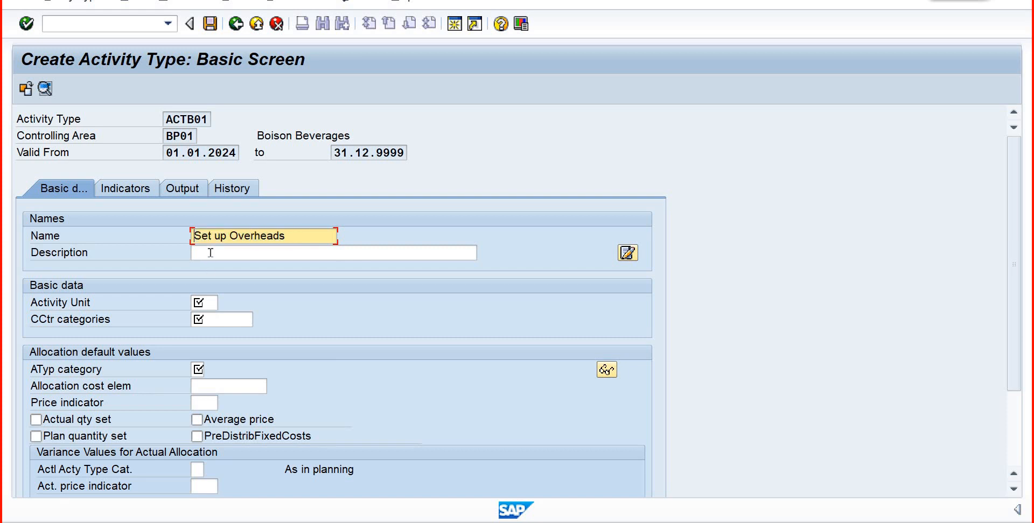
{"action": "left_click", "coordinate": [210, 252]}
{"action": "key", "text": "ctrl+v"}
- Find HR (Hours) among the measurement units and assign it as the activity unit
{"action": "left_click", "coordinate": [203, 303]}
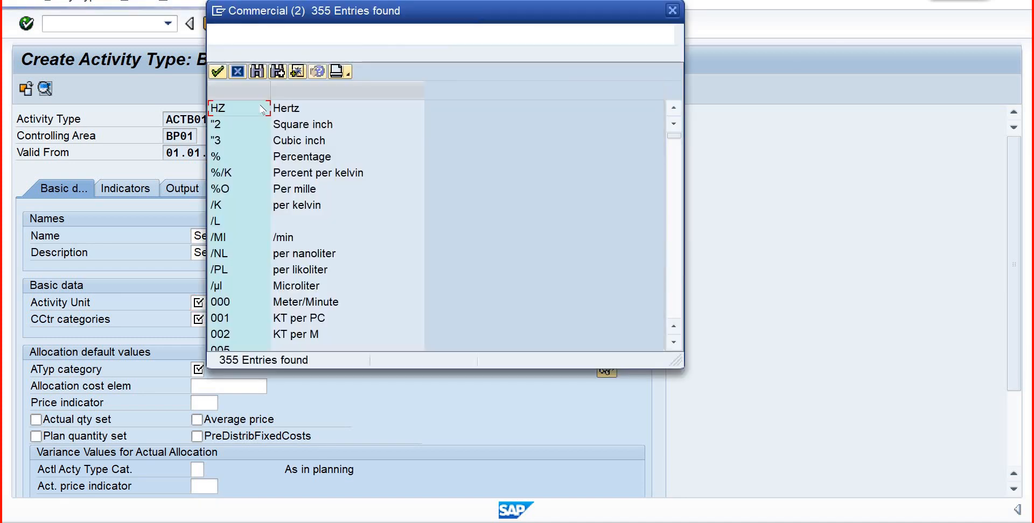
{"action": "left_click", "coordinate": [257, 73]}
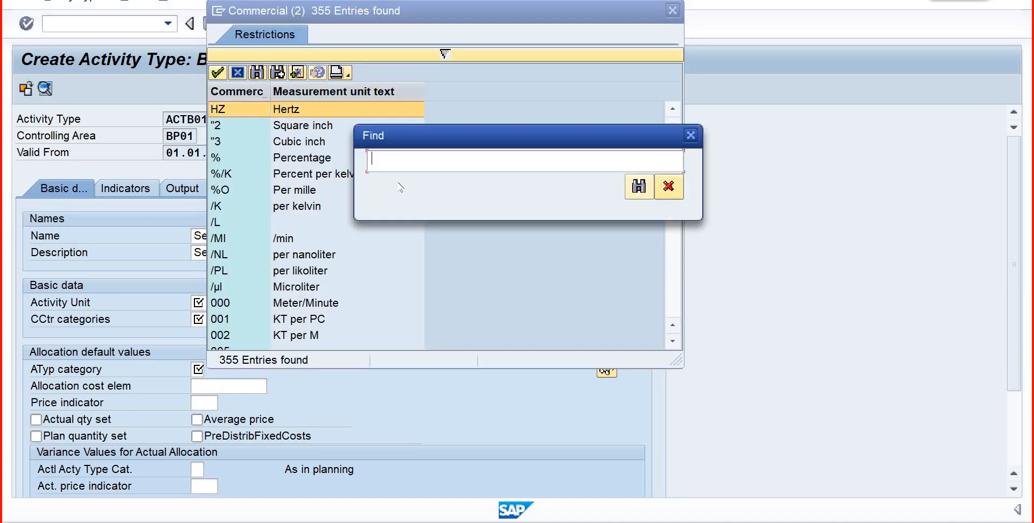
{"action": "type", "text": "HR"}
{"action": "key", "text": "Return"}
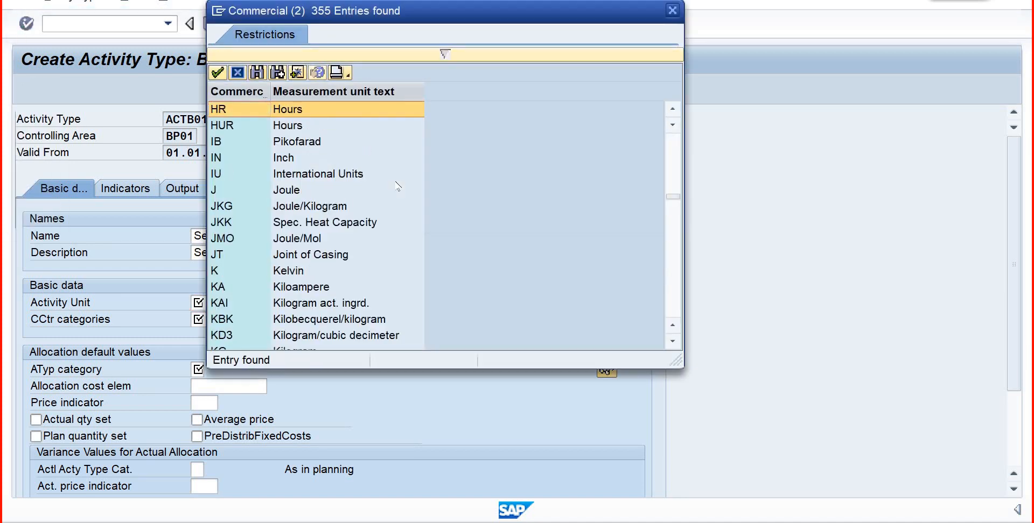
{"action": "double_click", "coordinate": [248, 108]}
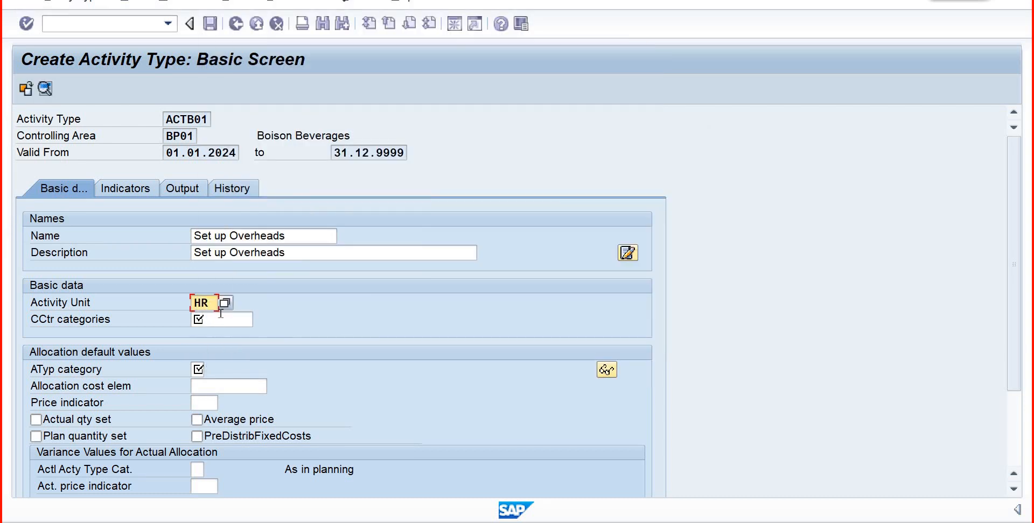
- Assign cost center category 1 (Production) and activity type category 1 (manual entry, manual allocation)
{"action": "left_click", "coordinate": [250, 317]}
{"action": "left_click", "coordinate": [261, 319]}
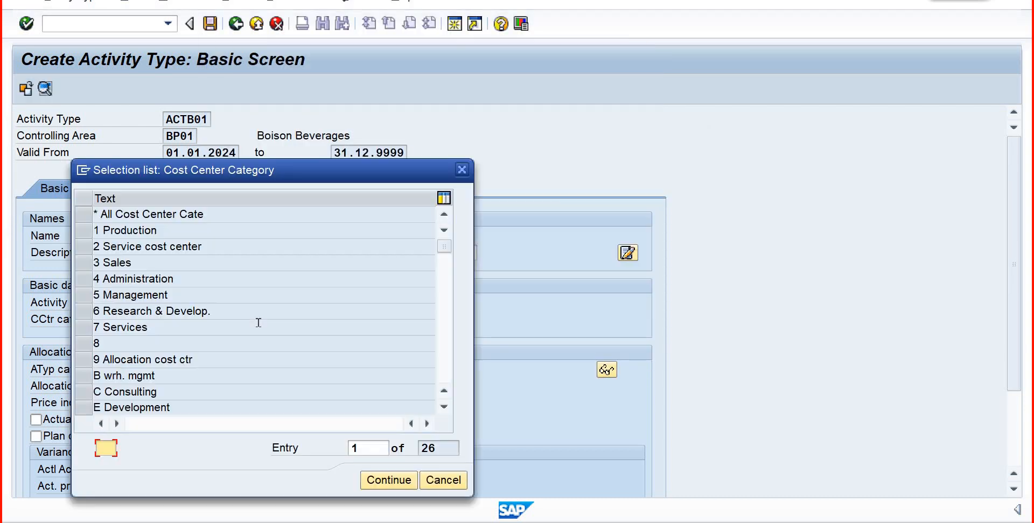
{"action": "left_click", "coordinate": [94, 233]}
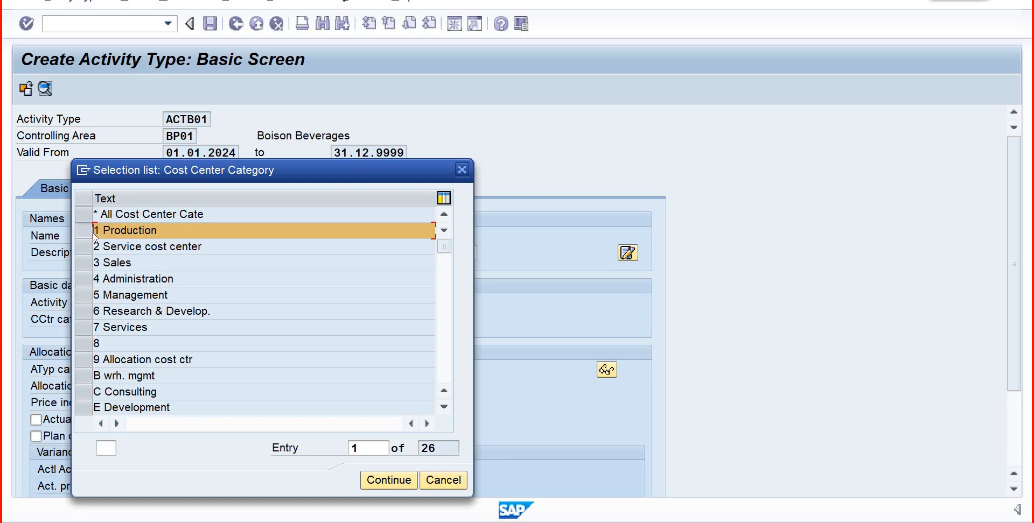
{"action": "left_click", "coordinate": [397, 478]}
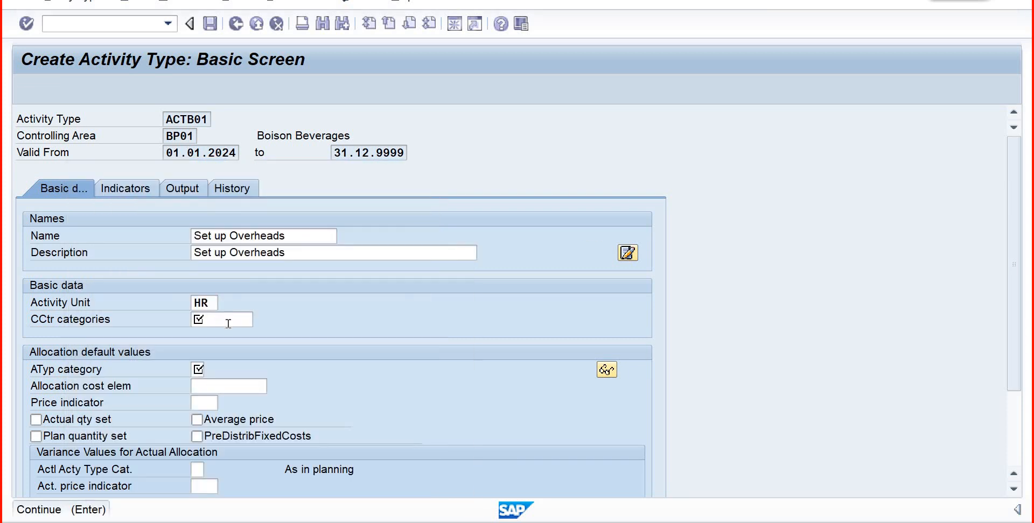
{"action": "left_click", "coordinate": [207, 371]}
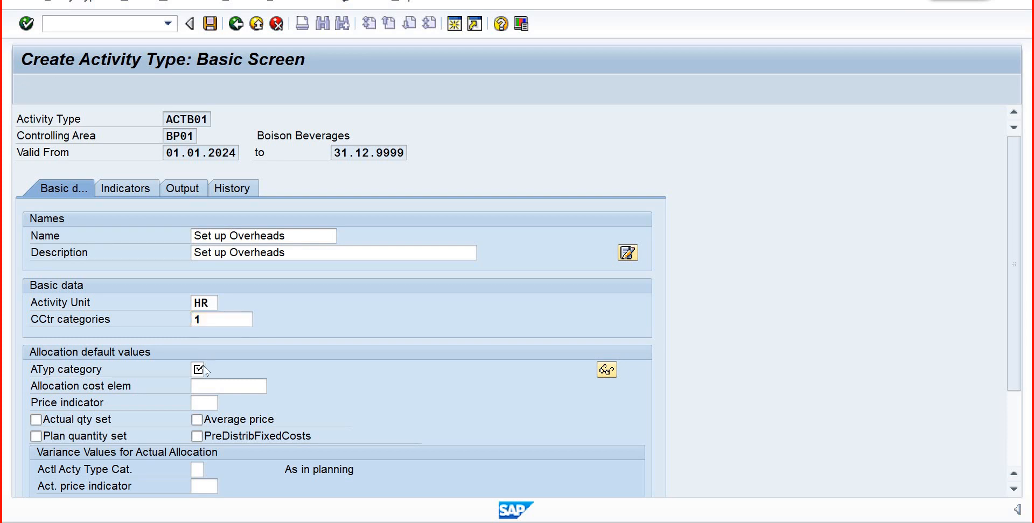
{"action": "left_click", "coordinate": [210, 370]}
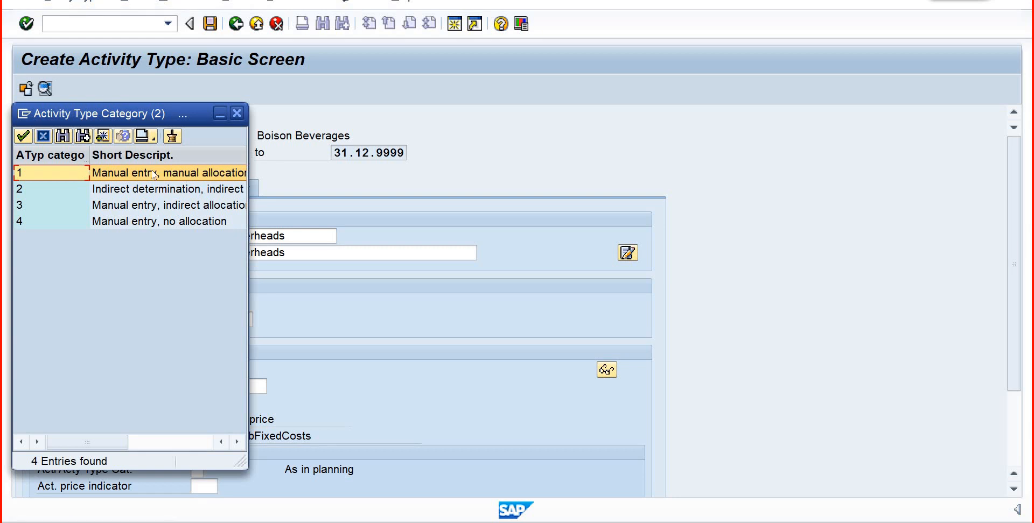
{"action": "left_click", "coordinate": [23, 136]}
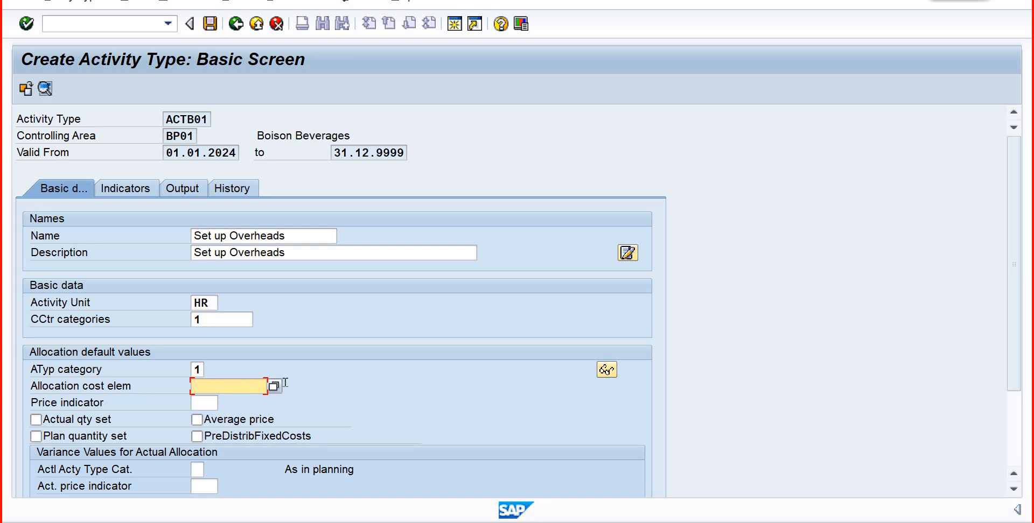
- Check the available allocation cost elements without choosing one, and open a new SAP session
{"action": "key", "text": "F4"}
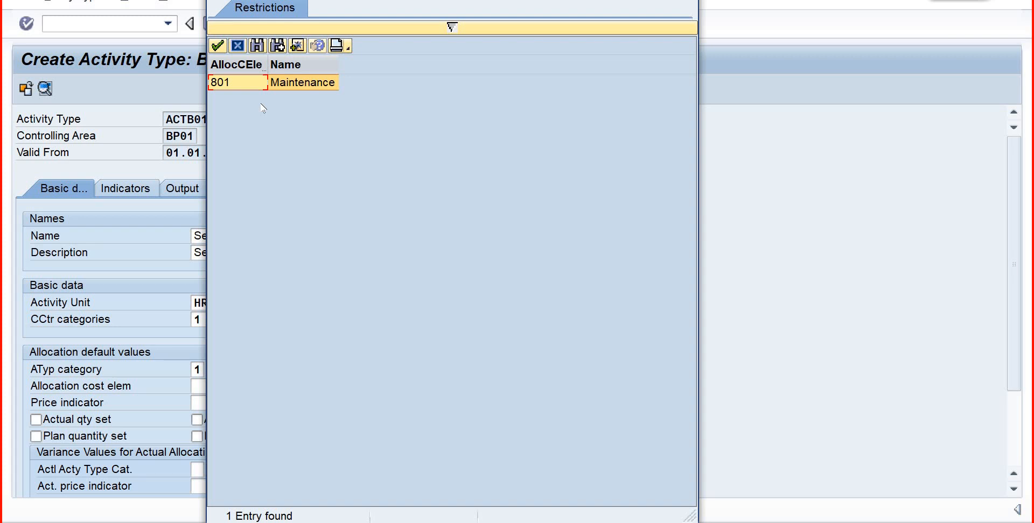
{"action": "left_click", "coordinate": [238, 45]}
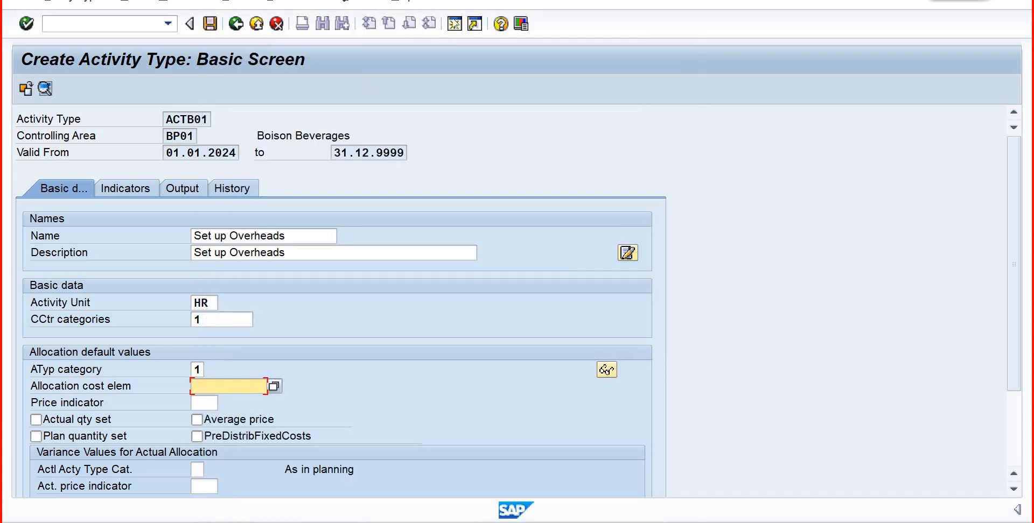
{"action": "left_click", "coordinate": [454, 24]}
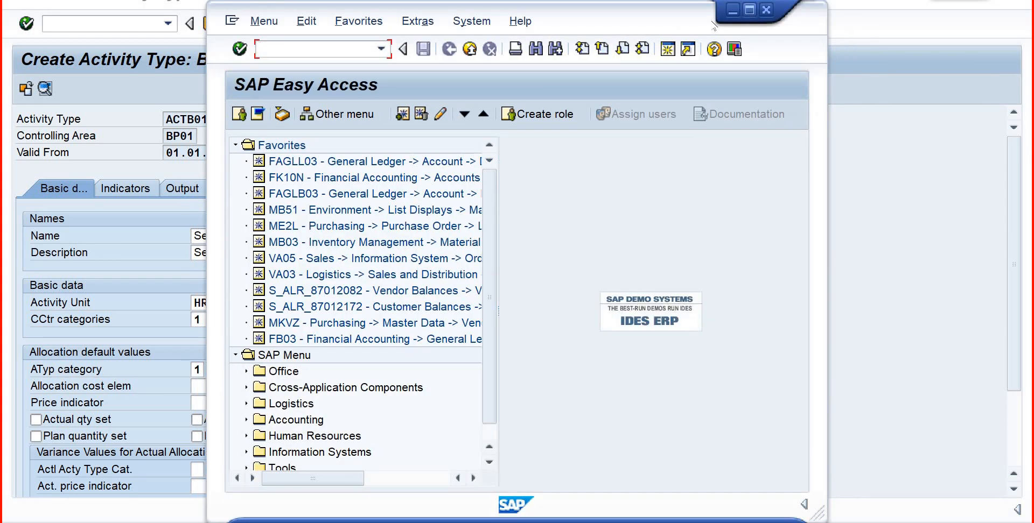
- Run transaction KA06 in the new session and begin creating cost element 802
{"action": "left_click", "coordinate": [749, 10]}
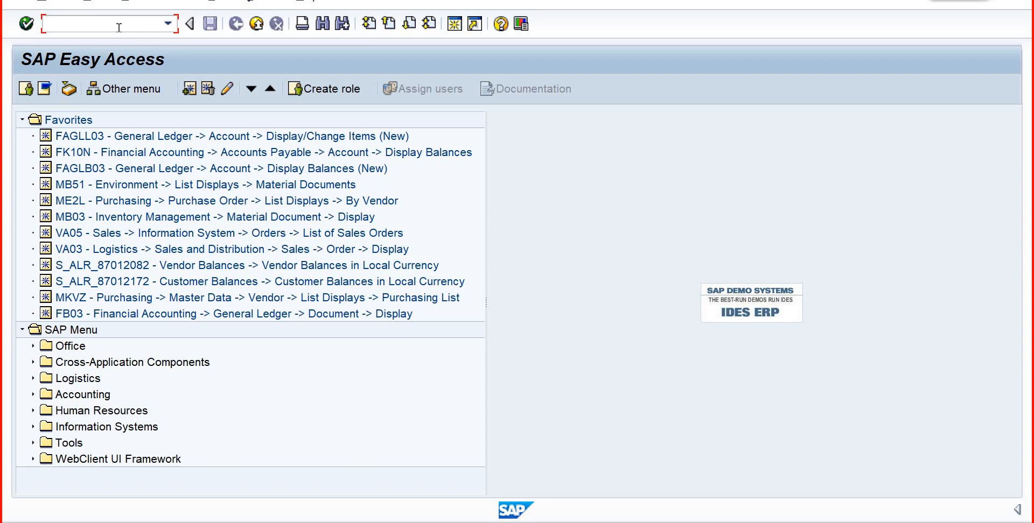
{"action": "type", "text": "ka06"}
{"action": "key", "text": "Return"}
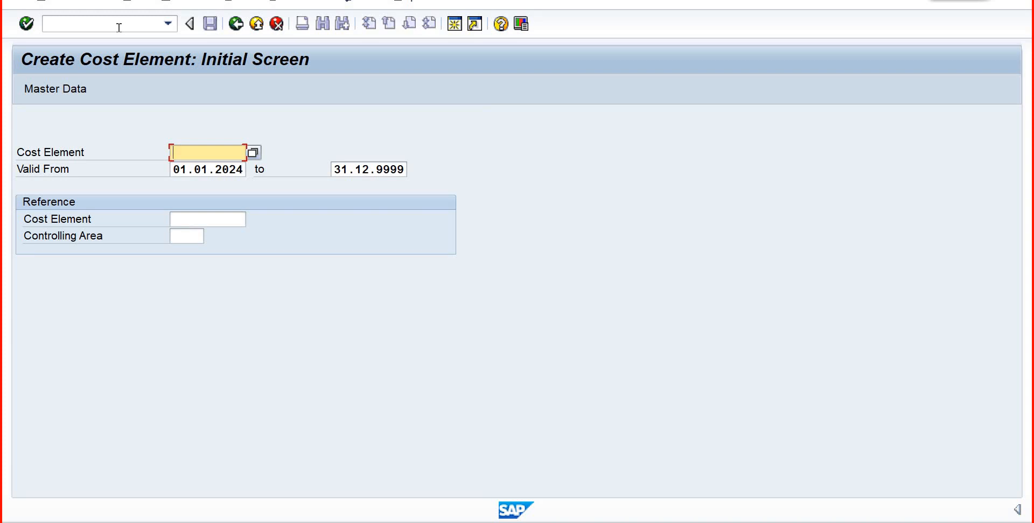
{"action": "type", "text": "802"}
{"action": "key", "text": "Return"}
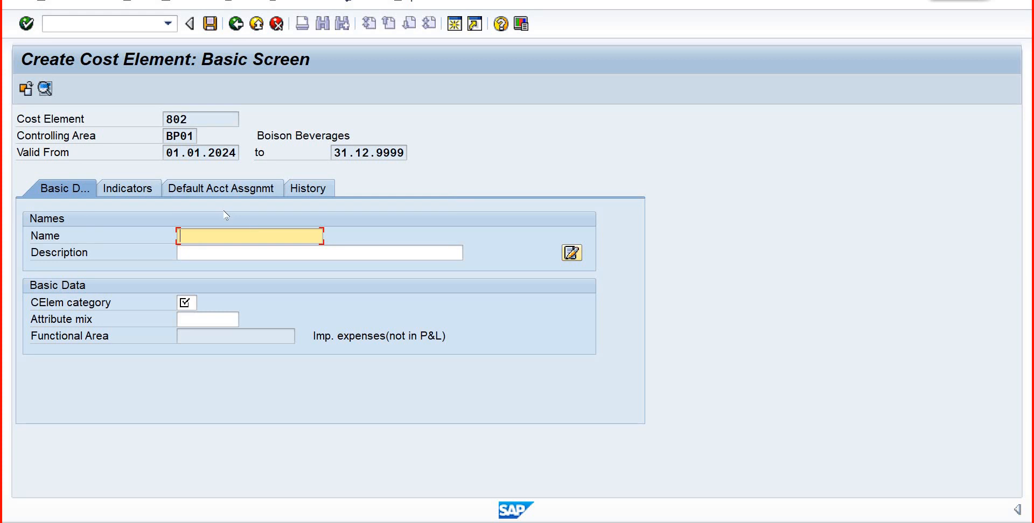
- Enter "Set up overhead" as the name of cost element 802
{"action": "type", "text": "Set up overhead"}
{"action": "key", "text": "Tab"}
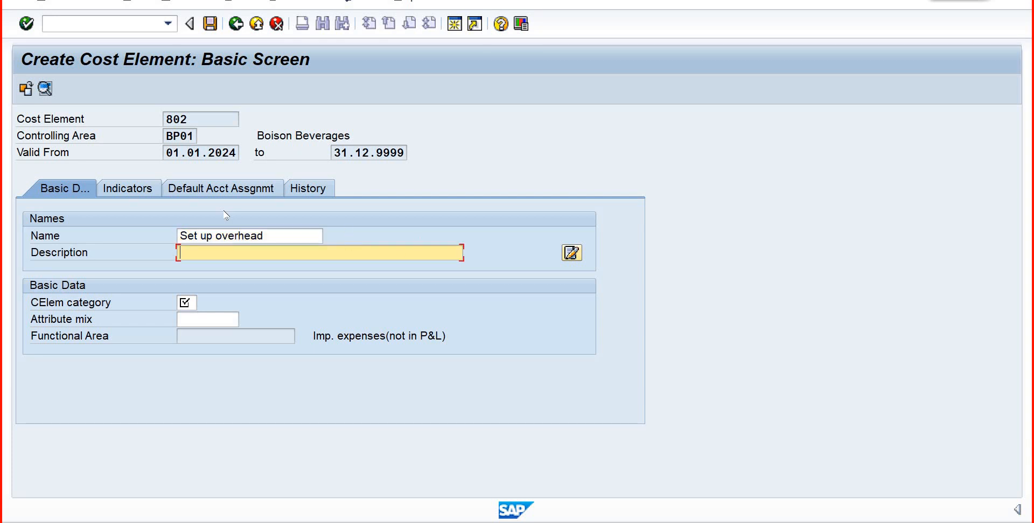
- Reuse the name of cost element 802 in its description, extending it to "Set up overhead-Shop floor-1"
{"action": "left_click_drag", "start_coordinate": [160, 248], "coordinate": [155, 259]}
{"action": "key", "text": "ctrl+c"}
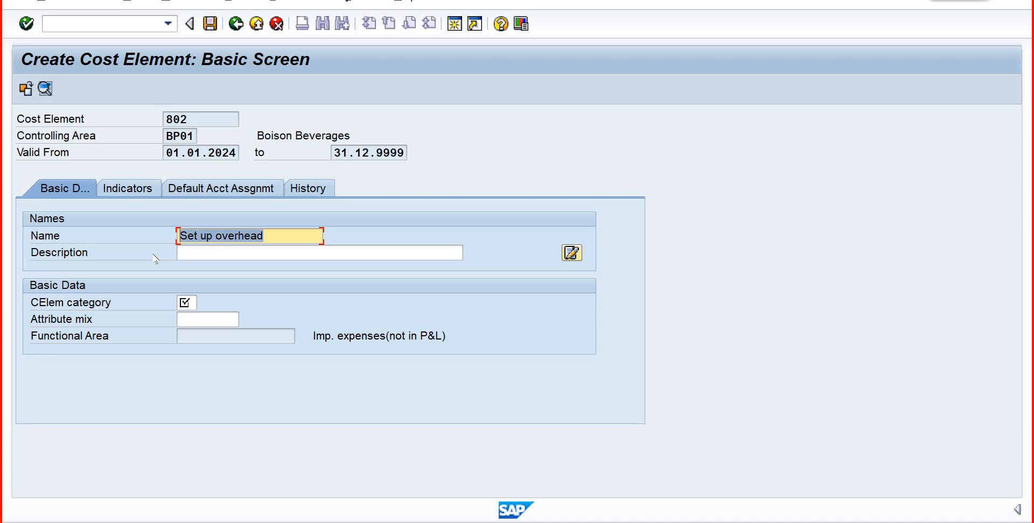
{"action": "left_click", "coordinate": [227, 254]}
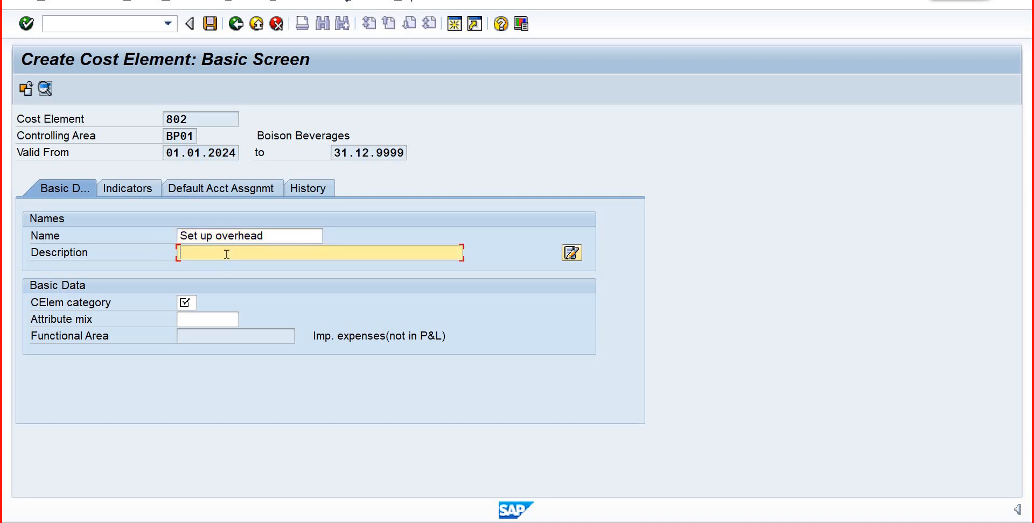
{"action": "key", "text": "ctrl+v"}
{"action": "type", "text": "Shop"}
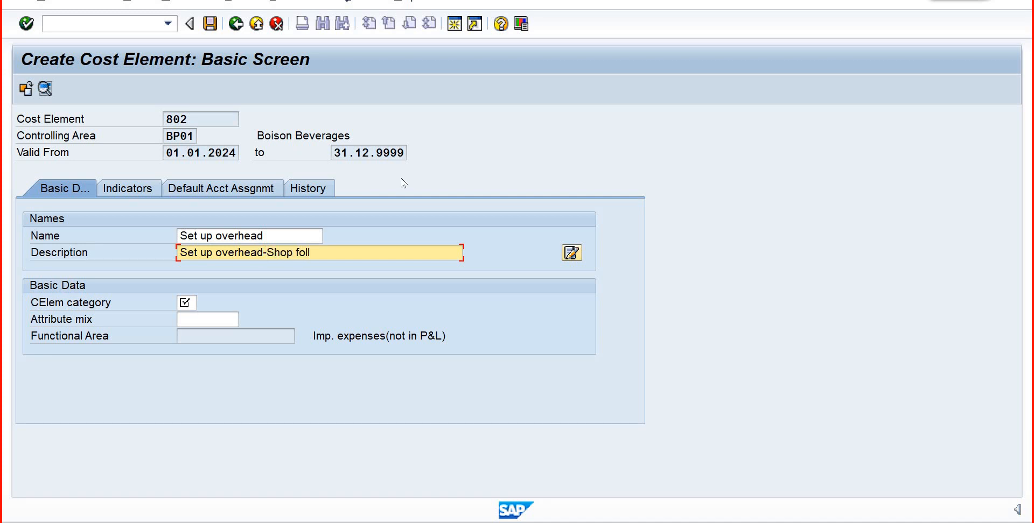
{"action": "key", "text": "BackSpace"}
{"action": "key", "text": "BackSpace"}
{"action": "key", "text": "BackSpace"}
{"action": "type", "text": "loo"}
- Assign category 43 (Internal activity allocation) to cost element 802
{"action": "left_click", "coordinate": [195, 303]}
{"action": "left_click", "coordinate": [204, 303]}
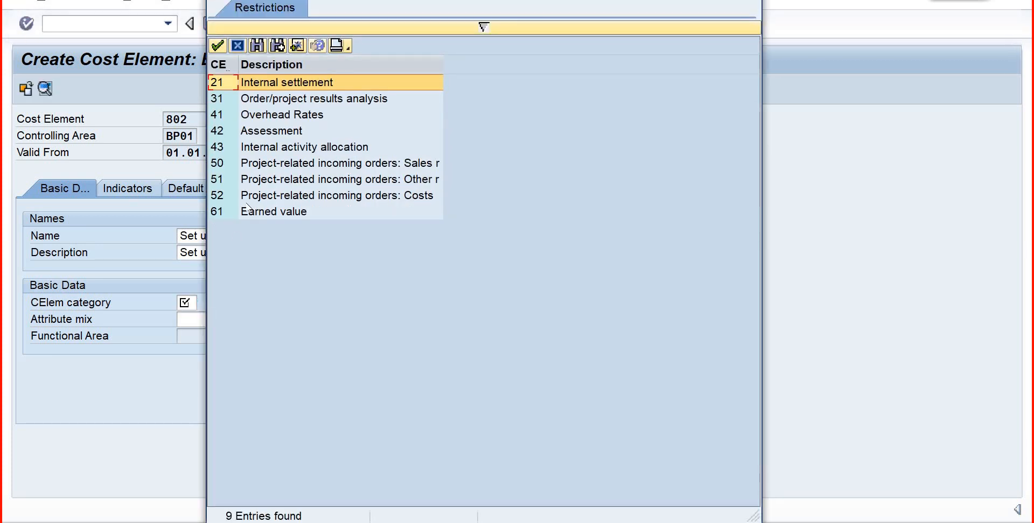
{"action": "left_click", "coordinate": [237, 148]}
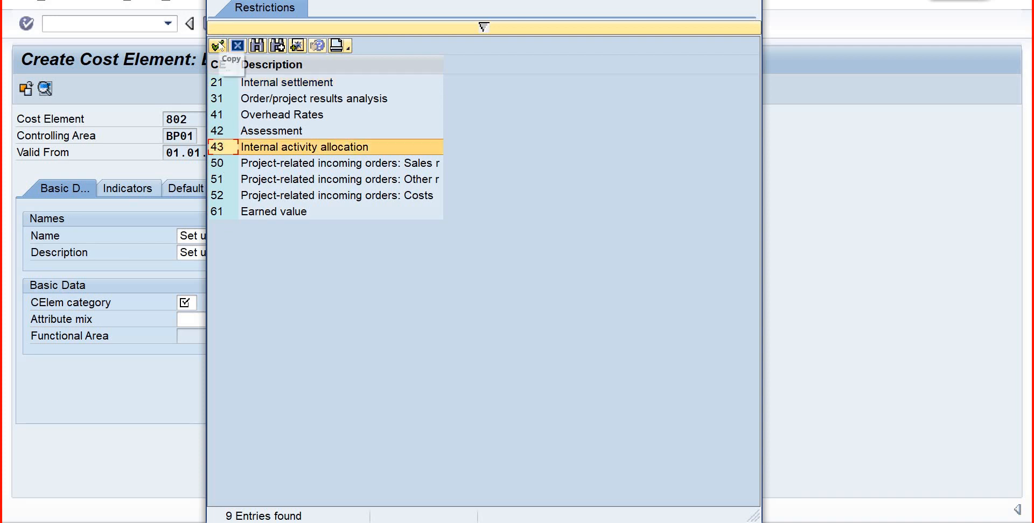
{"action": "left_click", "coordinate": [218, 45]}
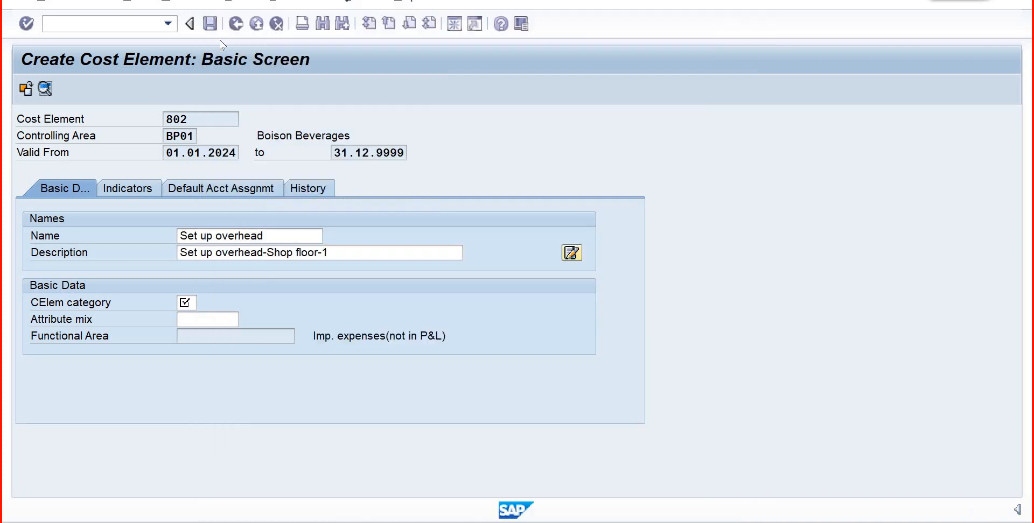
- Assign shop floor cost center CCSF013 as the default account assignment of cost element 802 and save it
{"action": "left_click", "coordinate": [131, 194]}
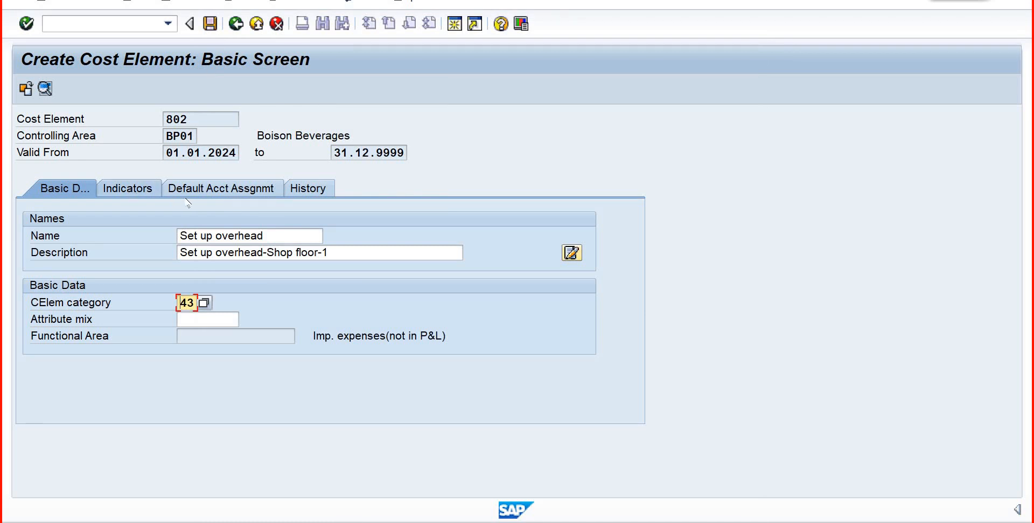
{"action": "left_click", "coordinate": [204, 191]}
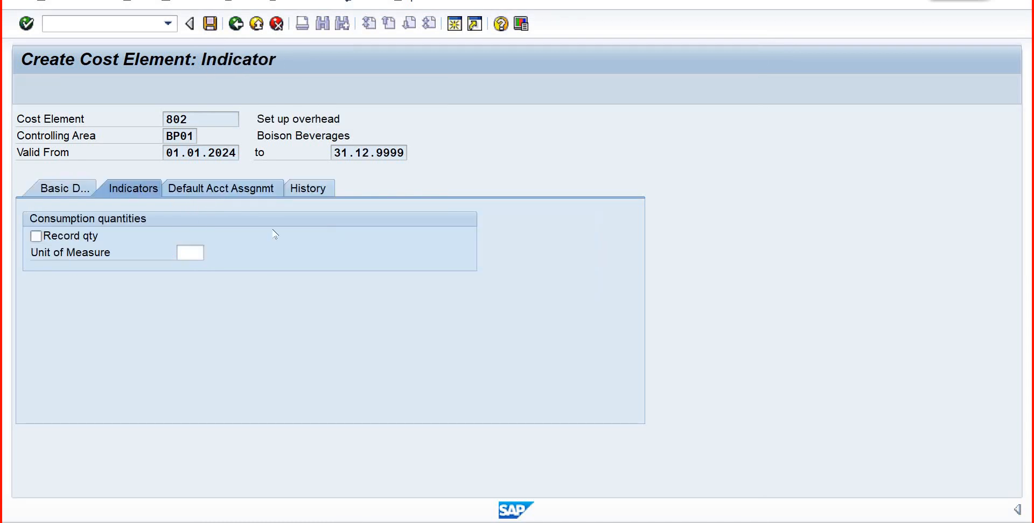
{"action": "key", "text": "F4"}
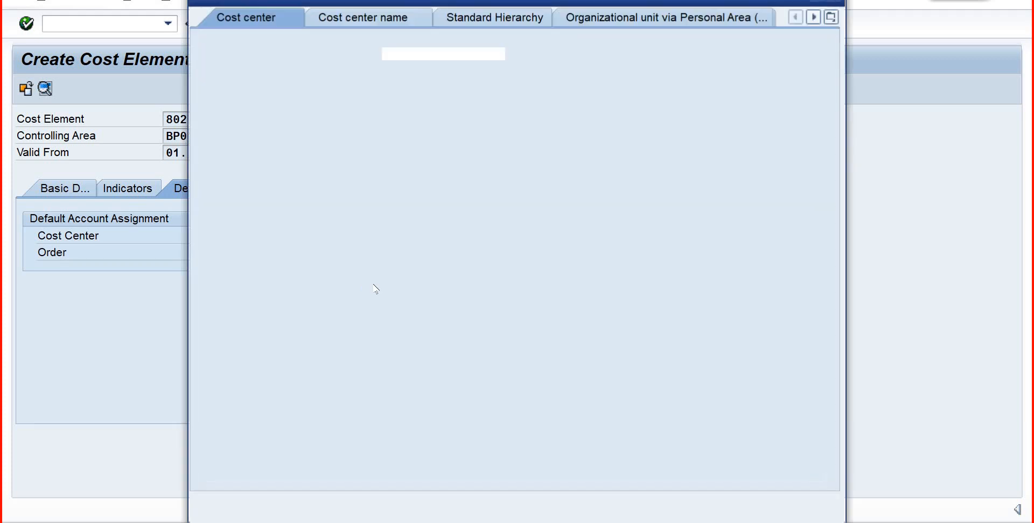
{"action": "left_click", "coordinate": [797, 501]}
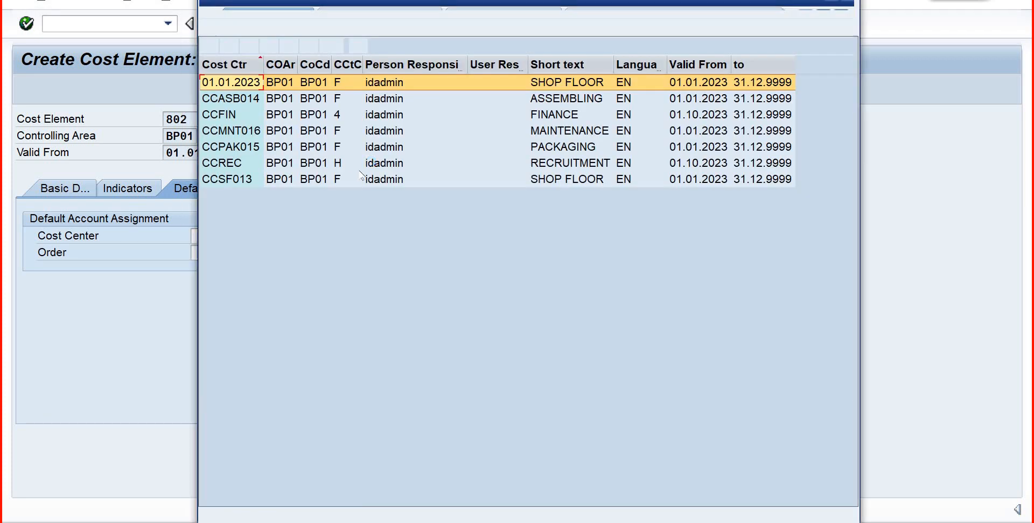
{"action": "left_click", "coordinate": [229, 179]}
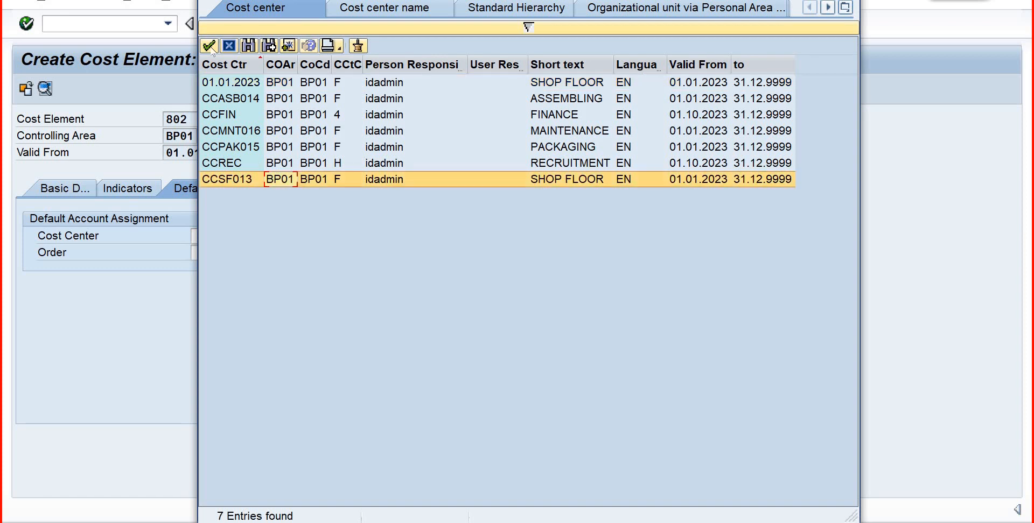
{"action": "left_click", "coordinate": [209, 46]}
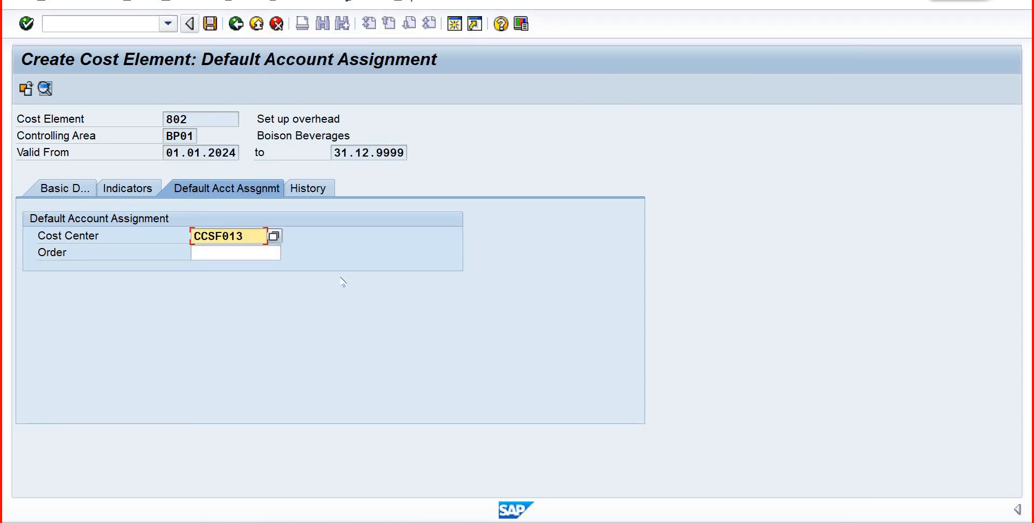
{"action": "key", "text": "ctrl+s"}
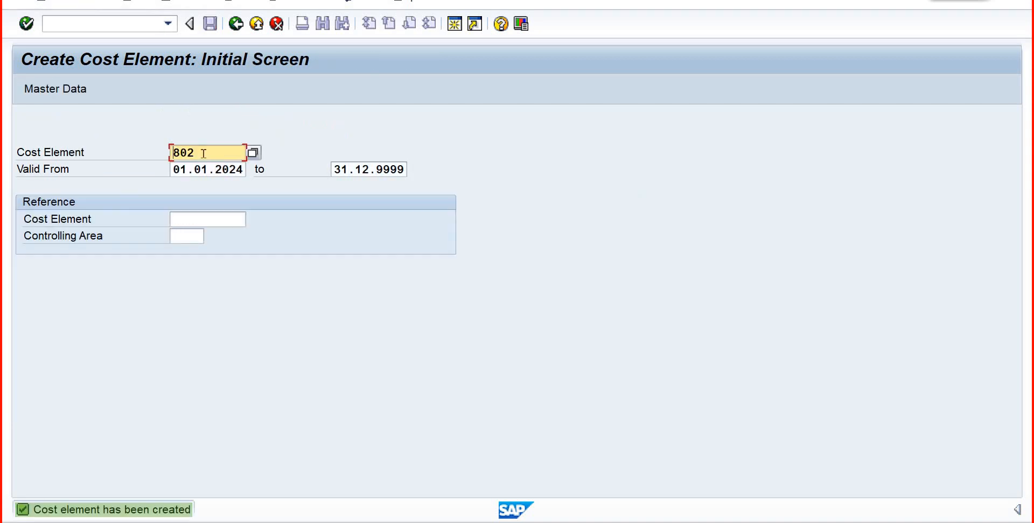
- Begin creating cost element 803 with the name "Machine Cost" and the description "Machine Cost/Overhead"
{"action": "key", "text": "BackSpace"}
{"action": "type", "text": "3"}
{"action": "key", "text": "Return"}
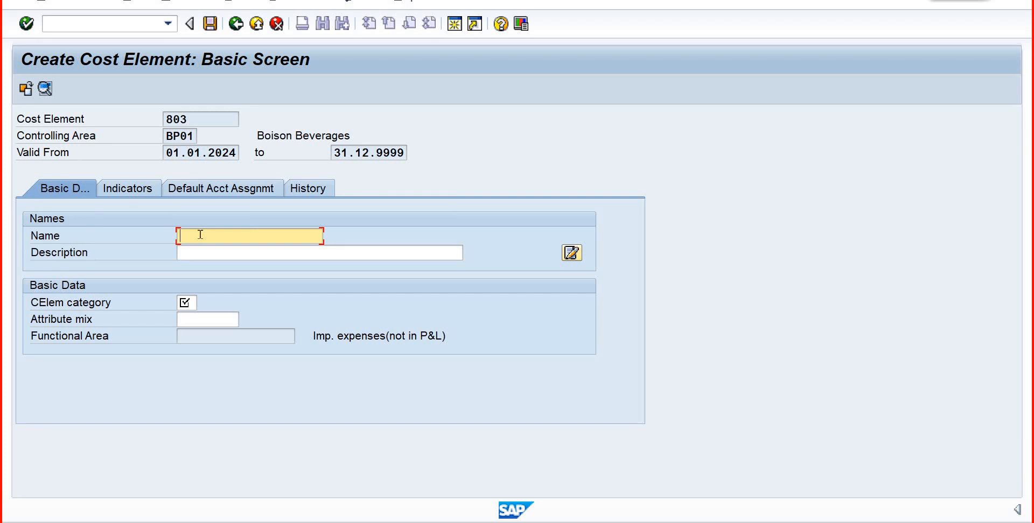
{"action": "type", "text": "Madhine Cost"}
{"action": "left_click_drag", "start_coordinate": [196, 253], "coordinate": [176, 251]}
{"action": "key", "text": "ctrl+c"}
{"action": "left_click", "coordinate": [183, 255]}
{"action": "key", "text": "ctrl+v"}
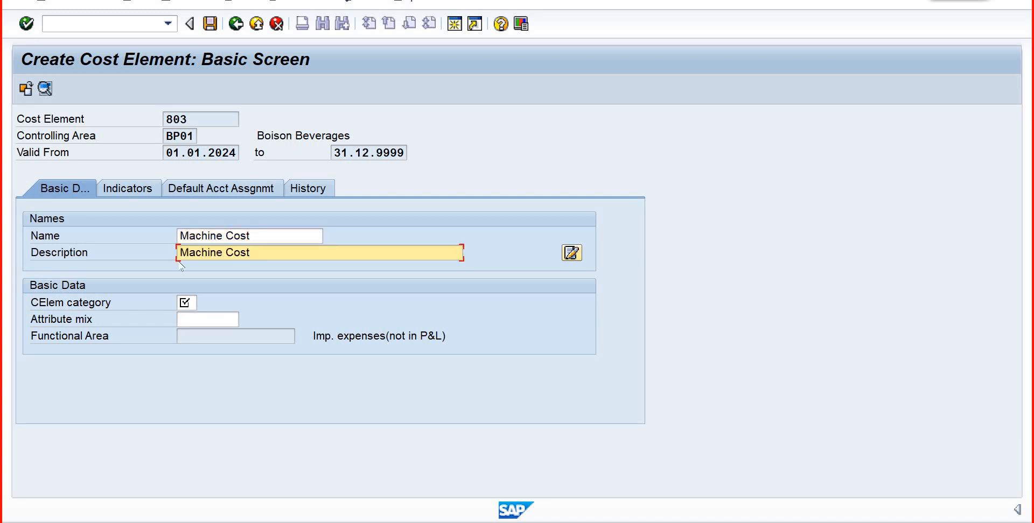
{"action": "type", "text": "/Overhead"}
- Assign cost element category 43 to cost element 803
{"action": "left_click", "coordinate": [189, 303]}
{"action": "left_click", "coordinate": [203, 304]}
{"action": "left_click", "coordinate": [203, 315]}
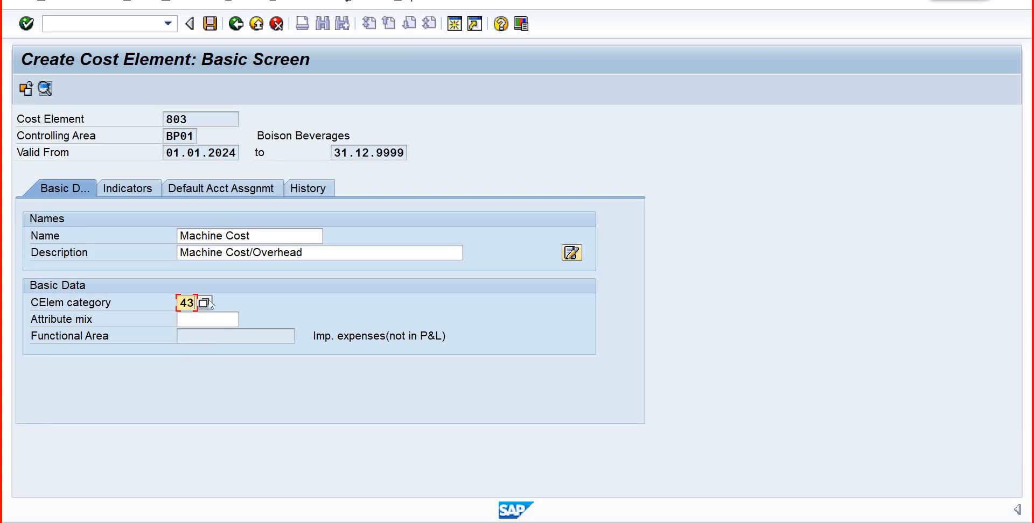
- Assign shop floor cost center CCSF013 as the default account assignment of cost element 803 and save it
{"action": "left_click", "coordinate": [234, 190]}
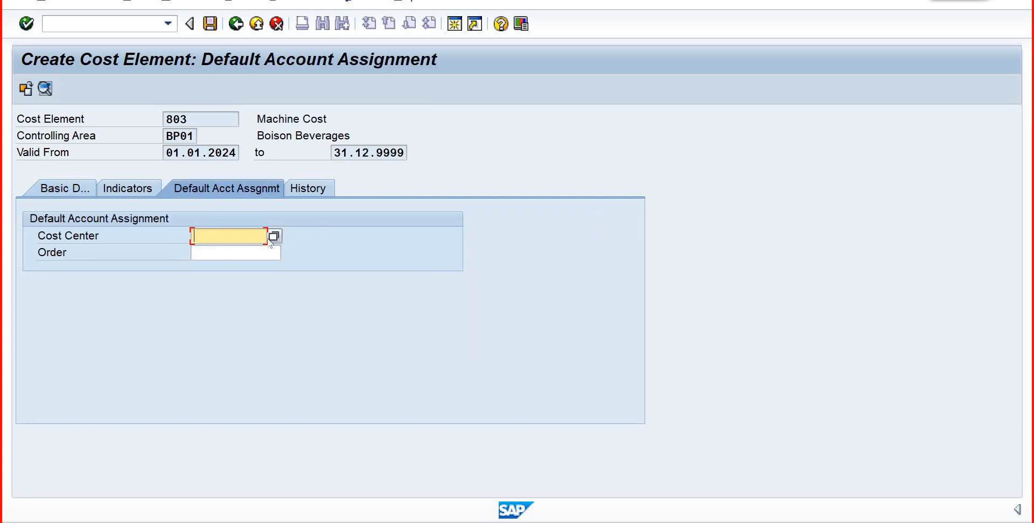
{"action": "left_click", "coordinate": [274, 236]}
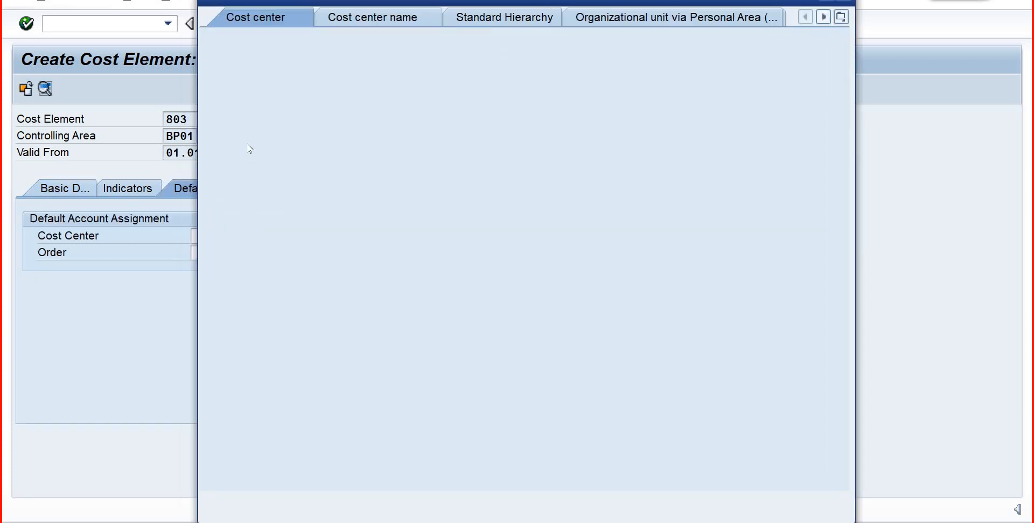
{"action": "left_click", "coordinate": [797, 501]}
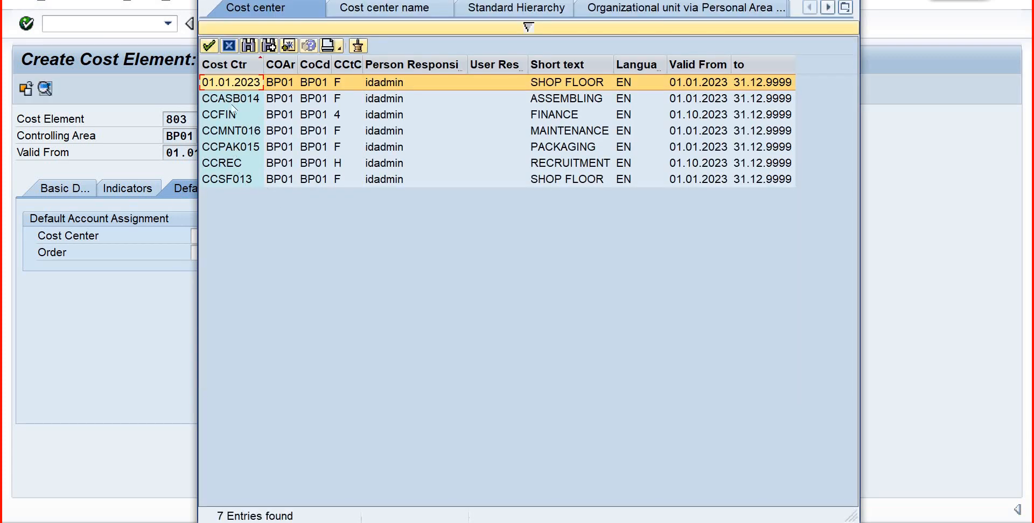
{"action": "left_click", "coordinate": [237, 180]}
{"action": "left_click", "coordinate": [209, 46]}
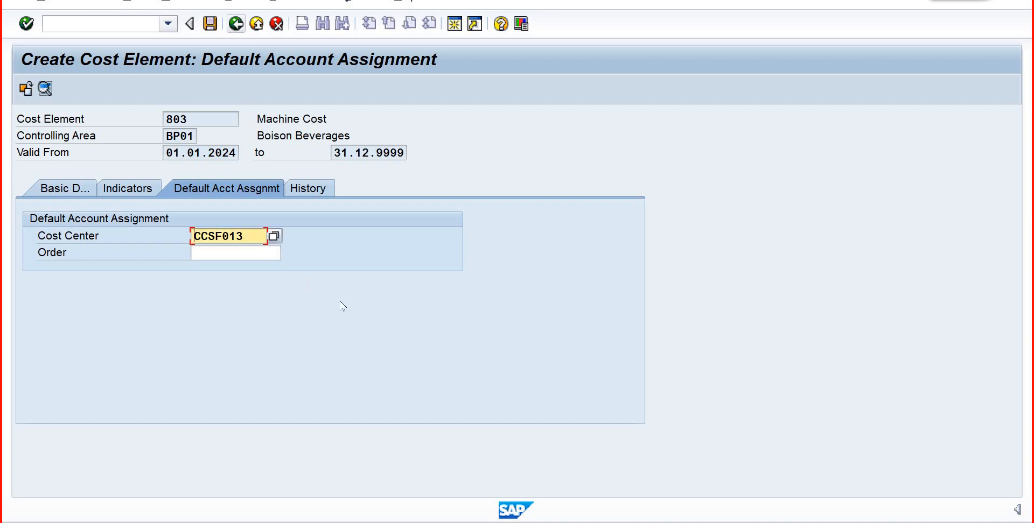
{"action": "key", "text": "ctrl+s"}
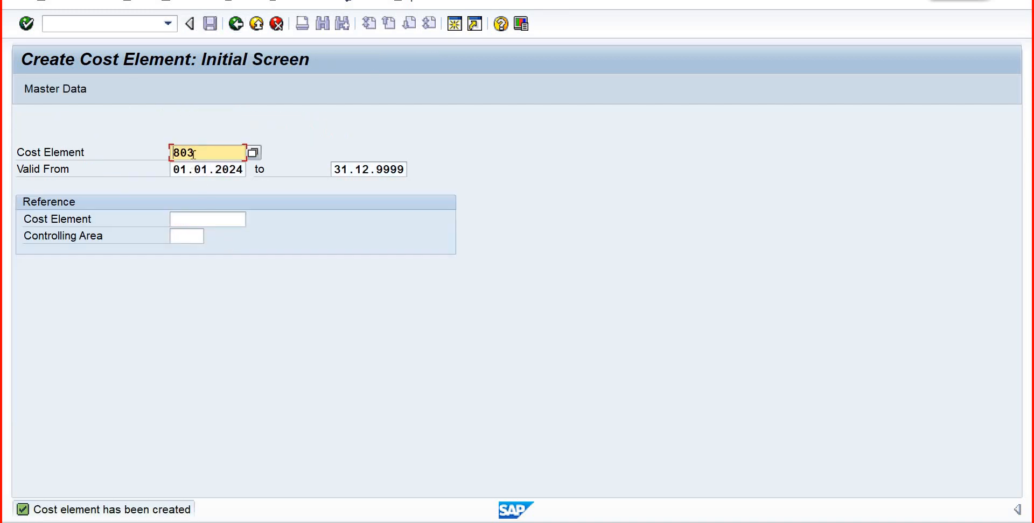
- Begin creating cost element 804 and enter "Labour Cost" as its name
{"action": "key", "text": "BackSpace"}
{"action": "type", "text": "4"}
{"action": "key", "text": "Return"}
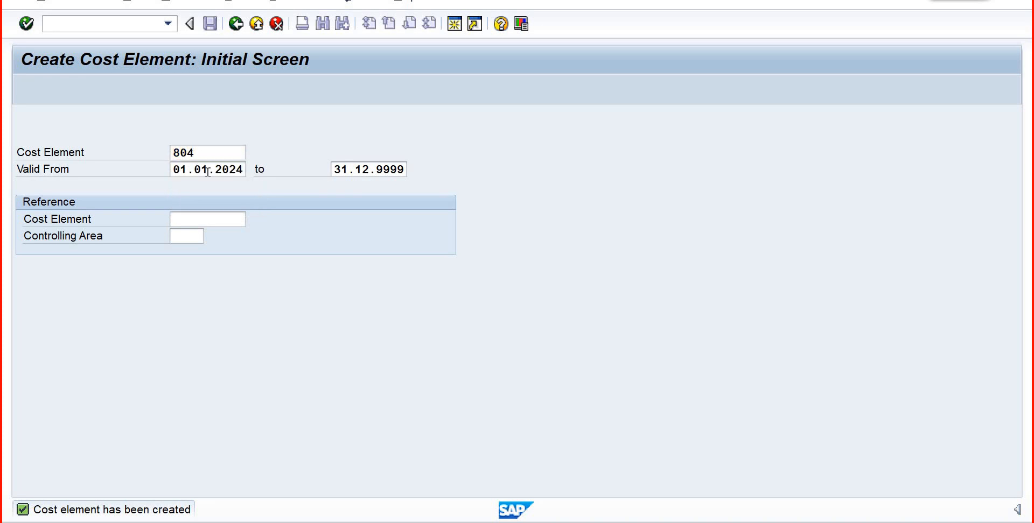
{"action": "type", "text": "Lab"}
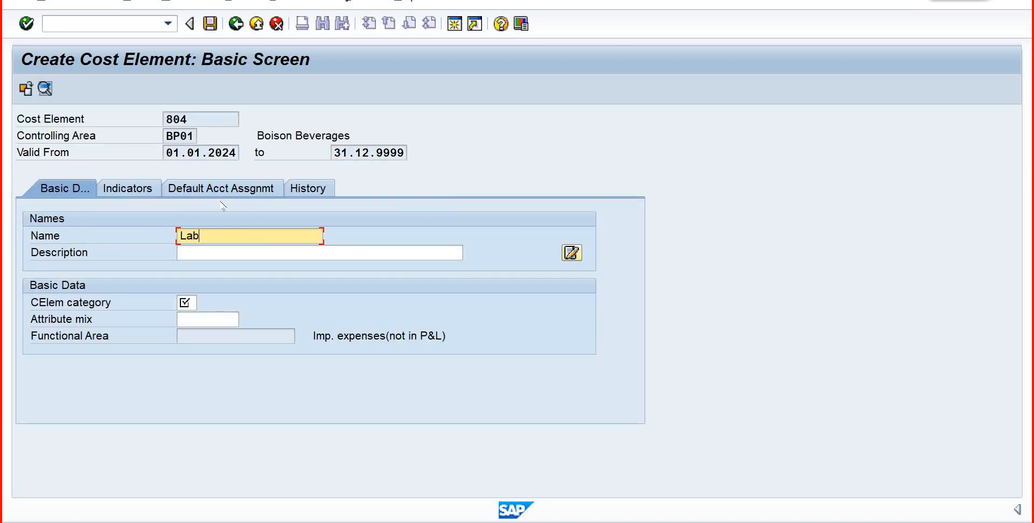
{"action": "type", "text": "our Cost"}
{"action": "key", "text": "Tab"}
- Reuse the name of cost element 804 in its description, extending it to "Labour Cost/Overhead"
{"action": "left_click_drag", "start_coordinate": [240, 235], "coordinate": [167, 237]}
{"action": "key", "text": "ctrl+c"}
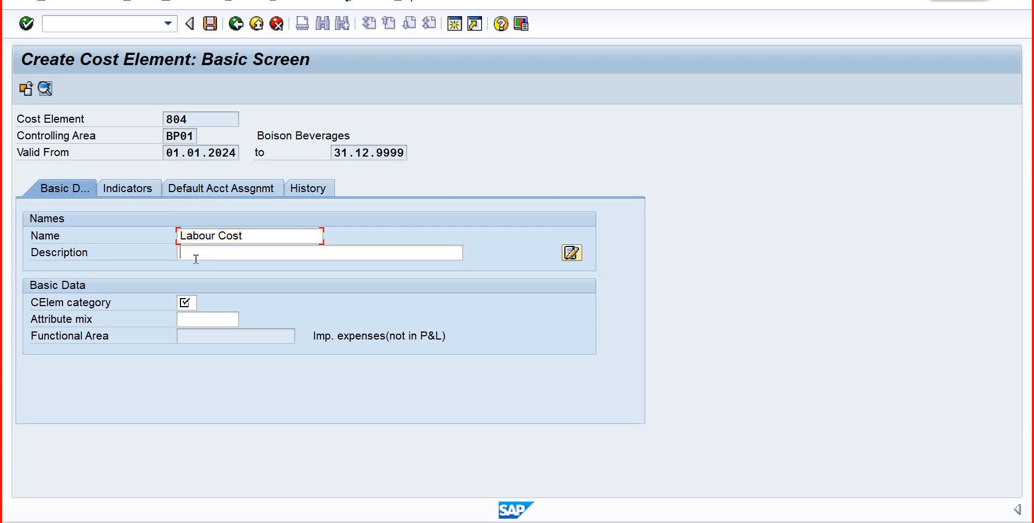
{"action": "left_click", "coordinate": [193, 256]}
{"action": "key", "text": "ctrl+v"}
{"action": "type", "text": "/"}
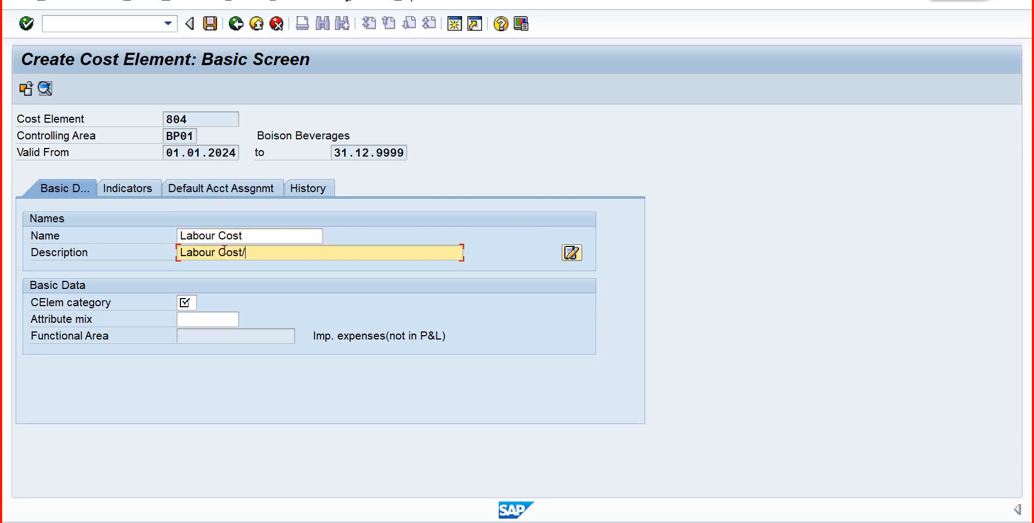
{"action": "type", "text": "Overhe"}
{"action": "key", "text": "Caps_Lock"}
{"action": "type", "text": "D"}
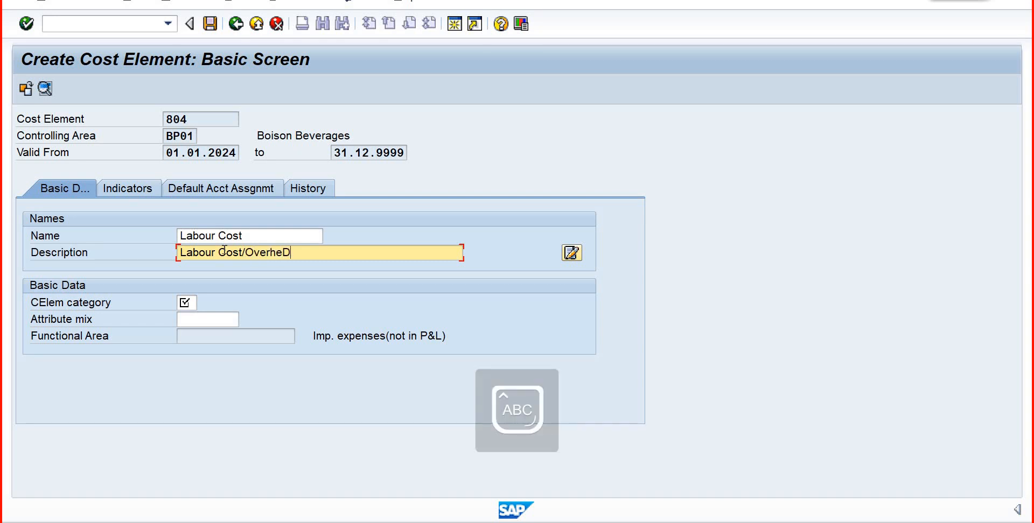
{"action": "key", "text": "BackSpace"}
{"action": "key", "text": "Caps_Lock"}
{"action": "type", "text": "ad"}
- Assign cost element category 43 to cost element 804 and confirm the basic data
{"action": "left_click", "coordinate": [186, 302]}
{"action": "type", "text": "43"}
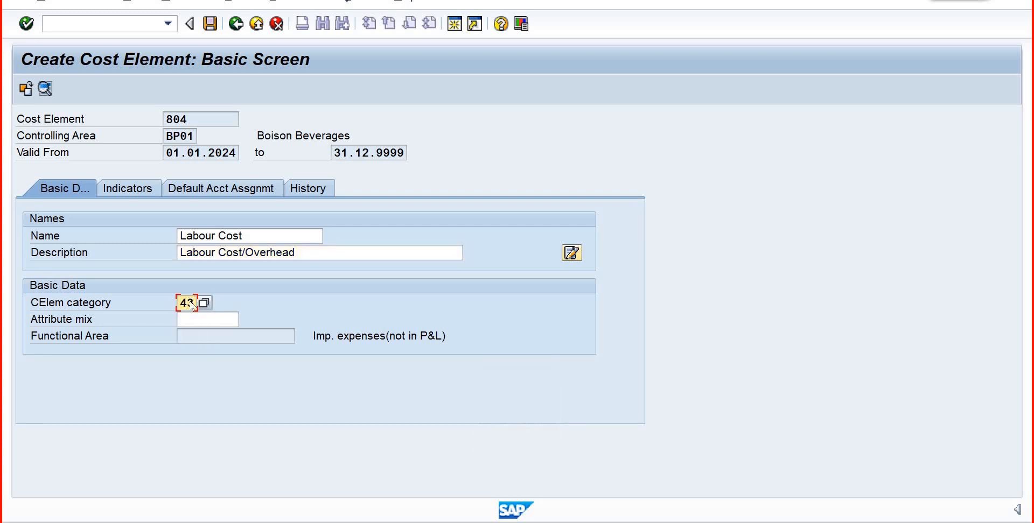
{"action": "key", "text": "Return"}
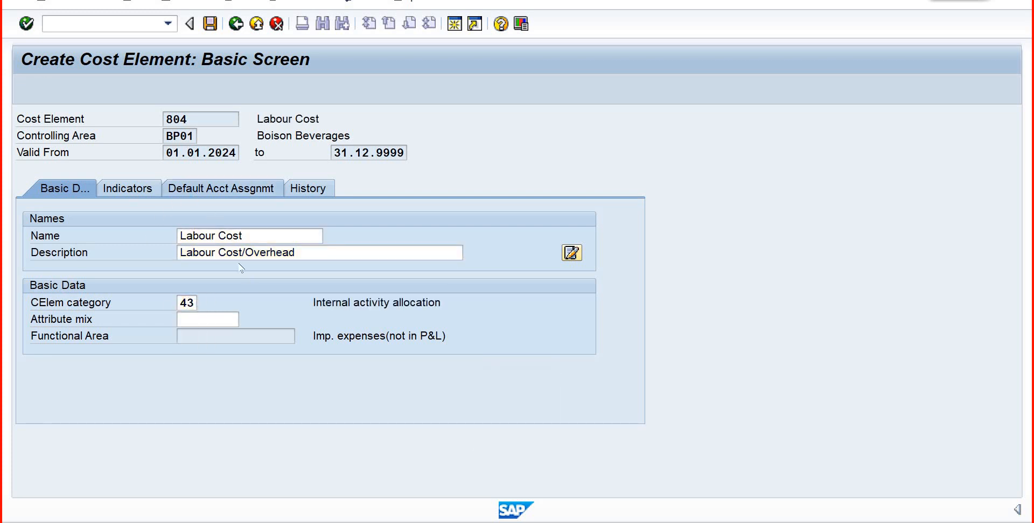
- Set CCSF013 as the default cost center of cost element 804 and save it
{"action": "type", "text": "c"}
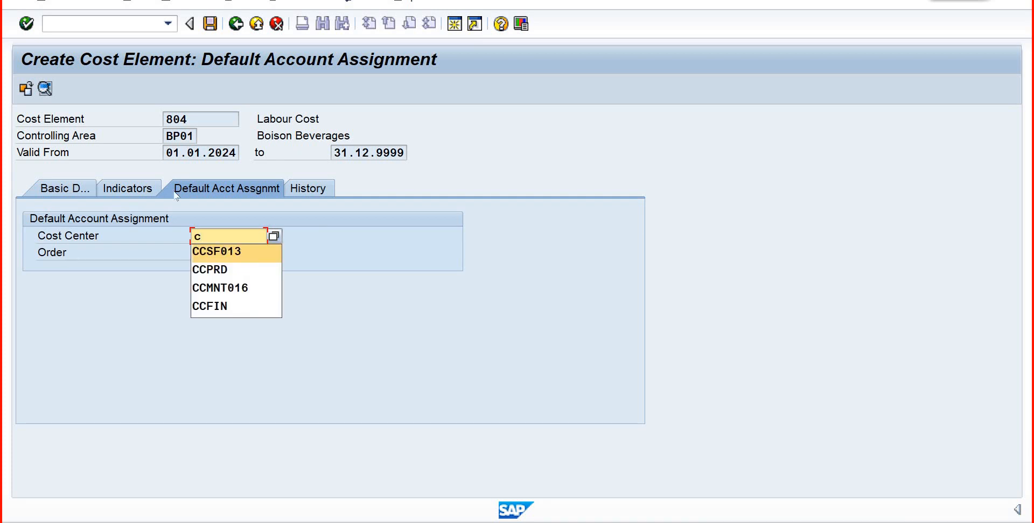
{"action": "left_click", "coordinate": [237, 249]}
{"action": "left_click", "coordinate": [210, 23]}
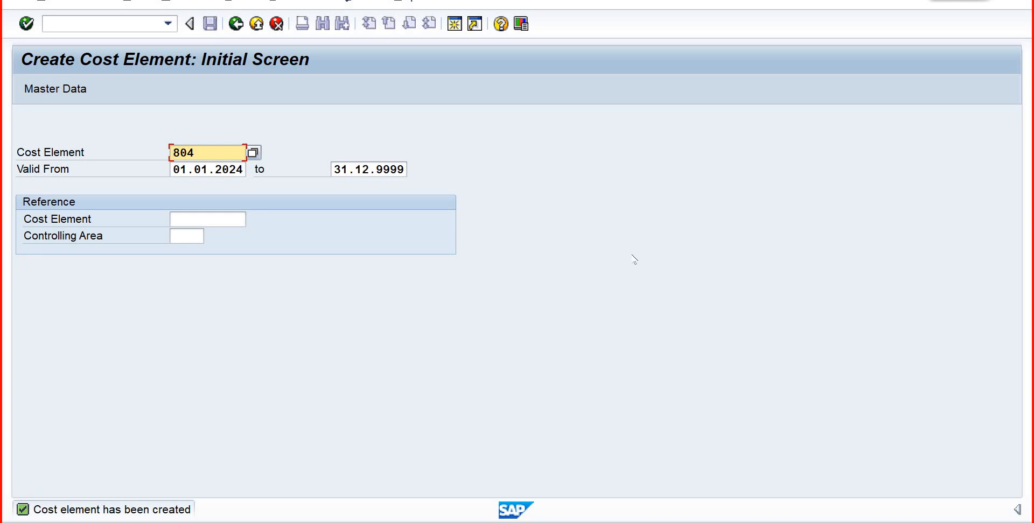
- Review the allocation cost elements available for activity type ACTB01 without choosing one, and switch back to the cost element session
{"action": "mouse_move", "coordinate": [603, 520]}
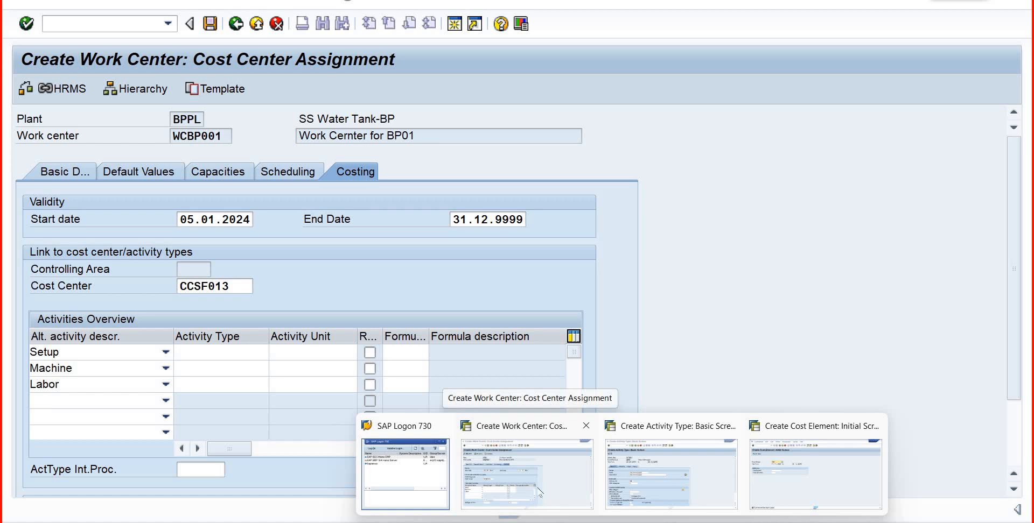
{"action": "left_click", "coordinate": [541, 494]}
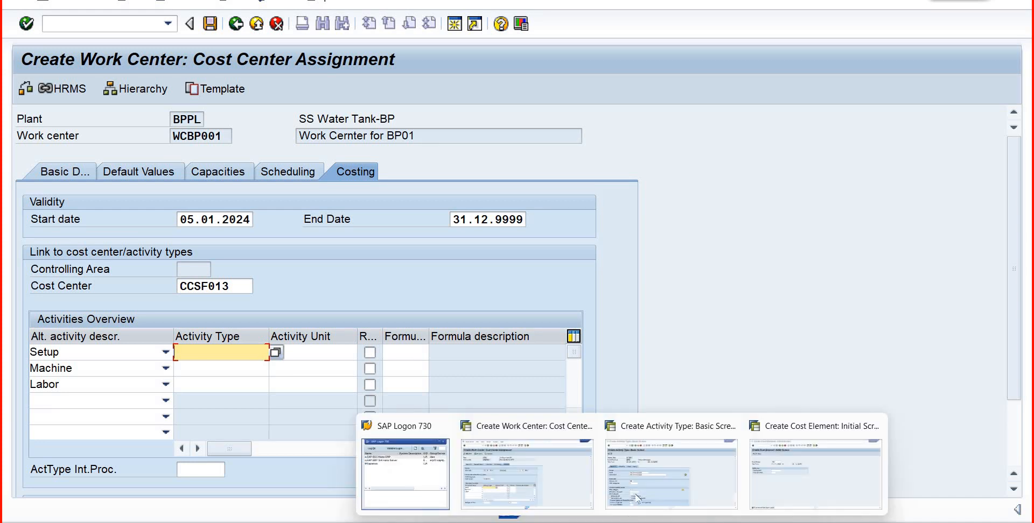
{"action": "left_click", "coordinate": [662, 457]}
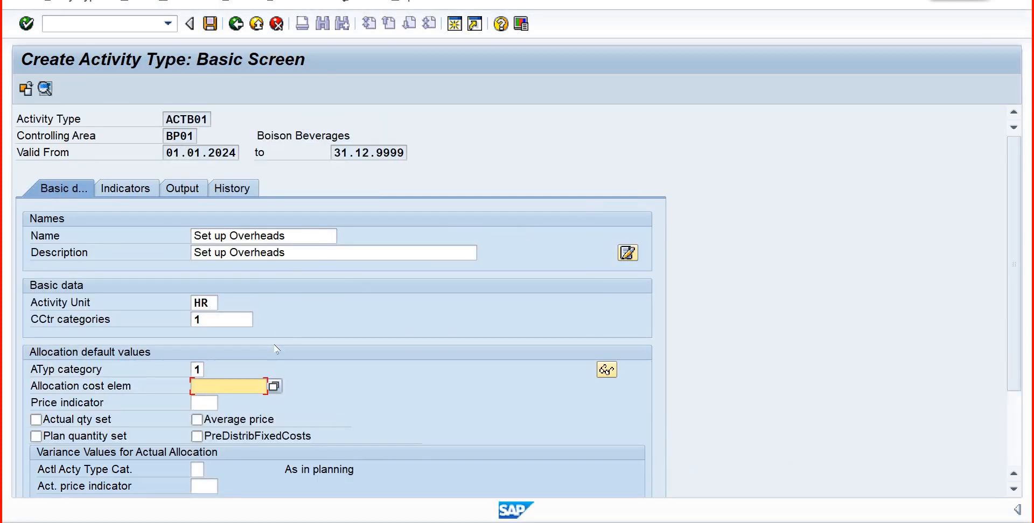
{"action": "left_click", "coordinate": [274, 386]}
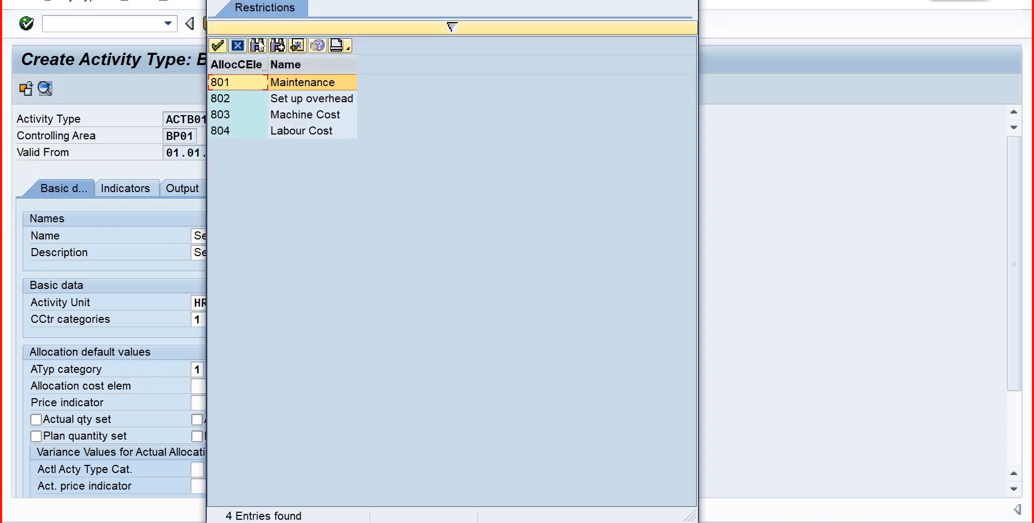
{"action": "left_click", "coordinate": [238, 46]}
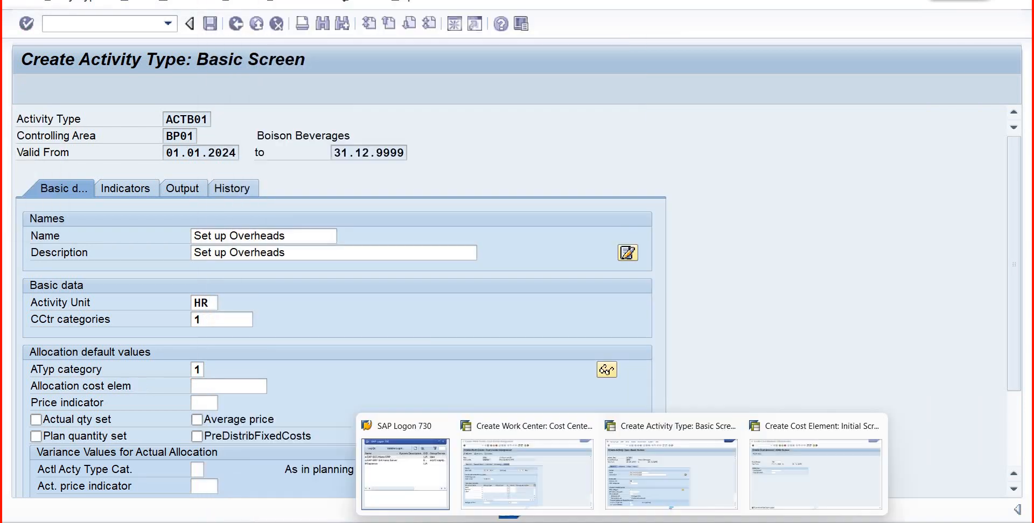
{"action": "left_click", "coordinate": [795, 500]}
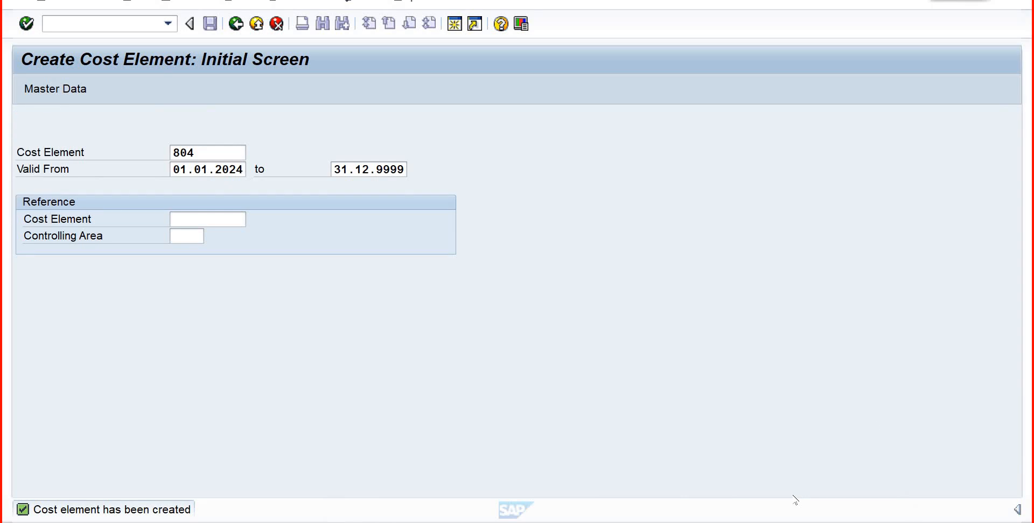
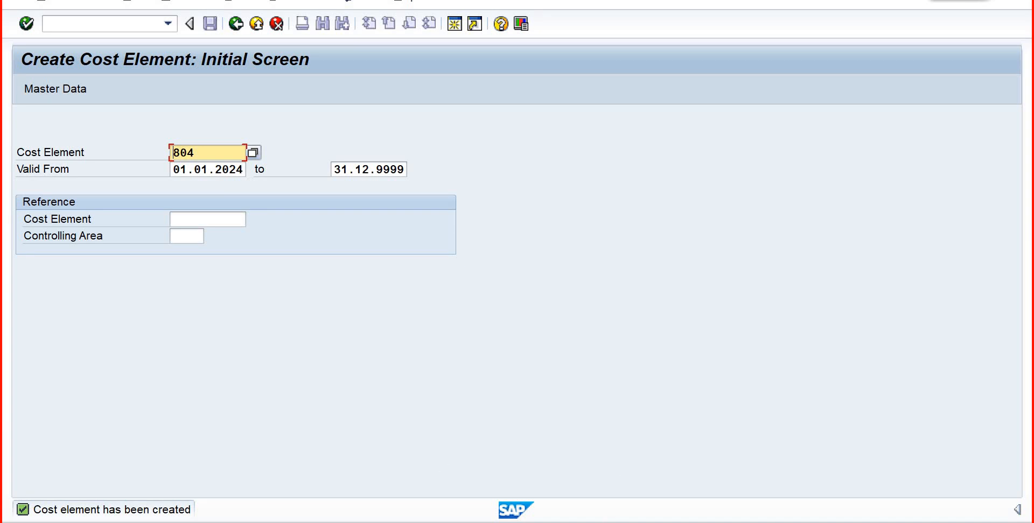
- Switch to the activity type session and assign allocation cost element 802 (Set up overhead) to ACTB01
{"action": "mouse_move", "coordinate": [622, 522]}
{"action": "left_click", "coordinate": [651, 499]}
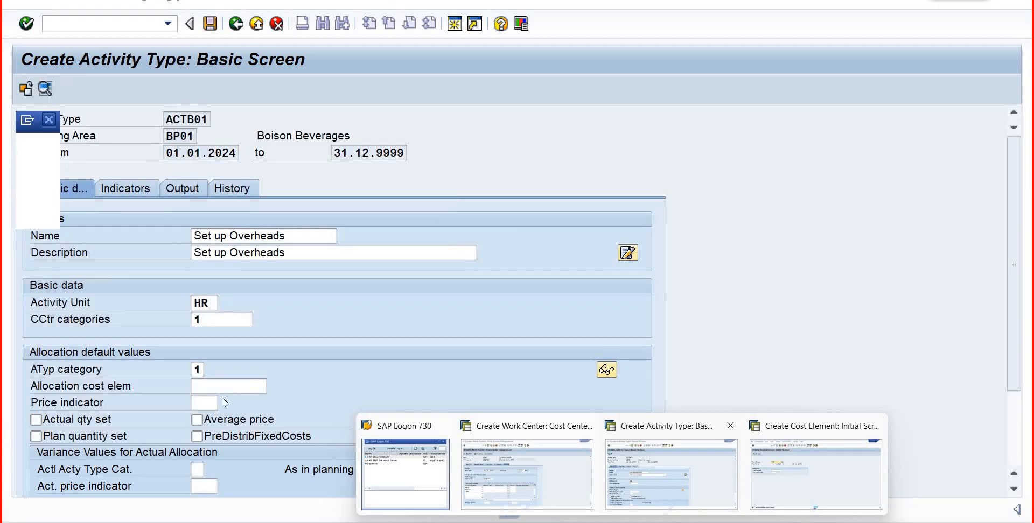
{"action": "left_click", "coordinate": [263, 386]}
{"action": "left_click", "coordinate": [274, 385]}
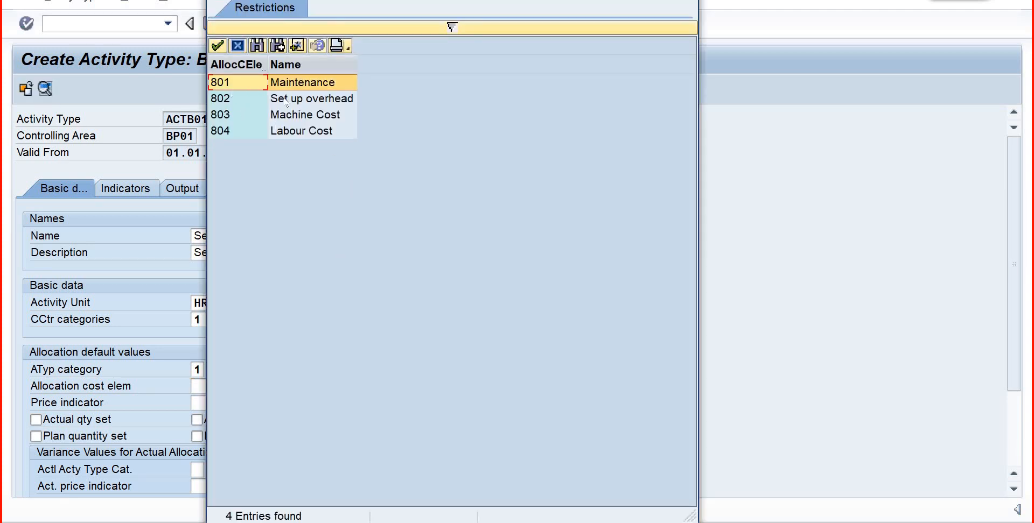
{"action": "left_click", "coordinate": [278, 102]}
{"action": "left_click", "coordinate": [218, 46]}
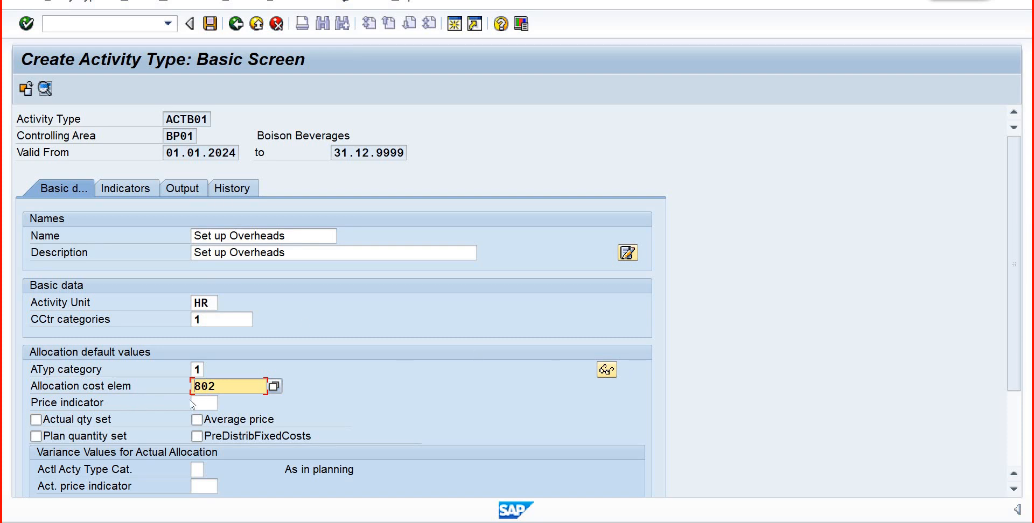
- Set the price indicator of ACTB01 to 1, plan price automatically based on activity
{"action": "left_click", "coordinate": [207, 403]}
{"action": "left_click", "coordinate": [224, 403]}
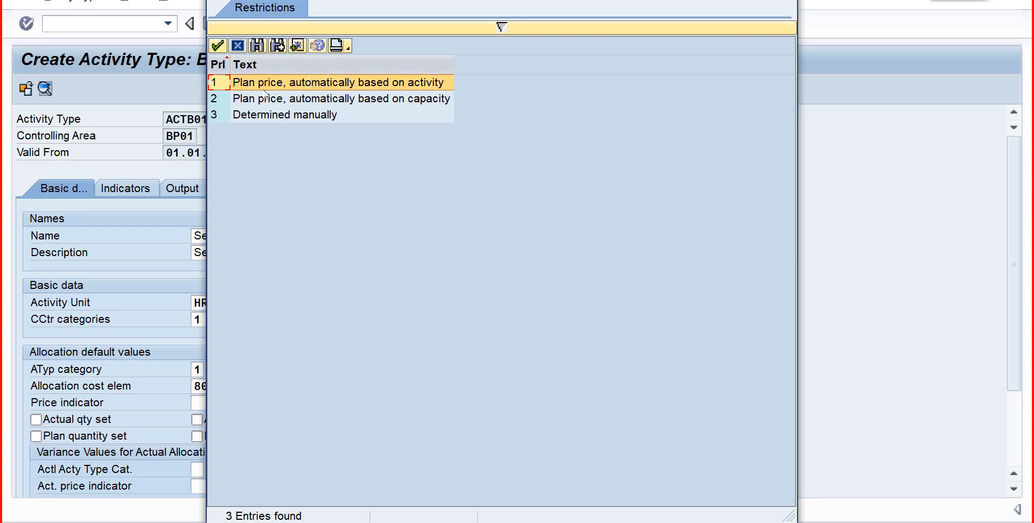
{"action": "left_click", "coordinate": [217, 45]}
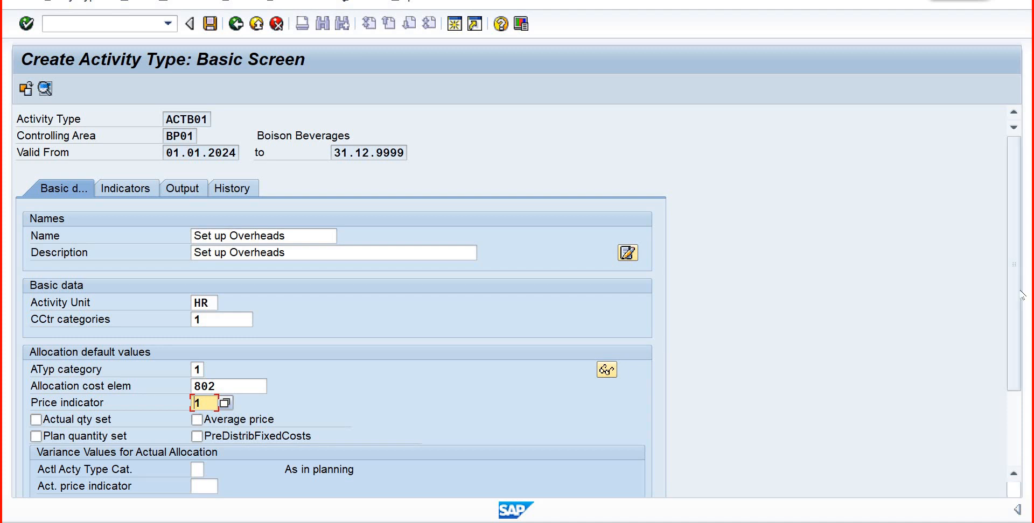
{"action": "scroll", "coordinate": [1021, 295], "scroll_direction": "down", "scroll_amount": 3}
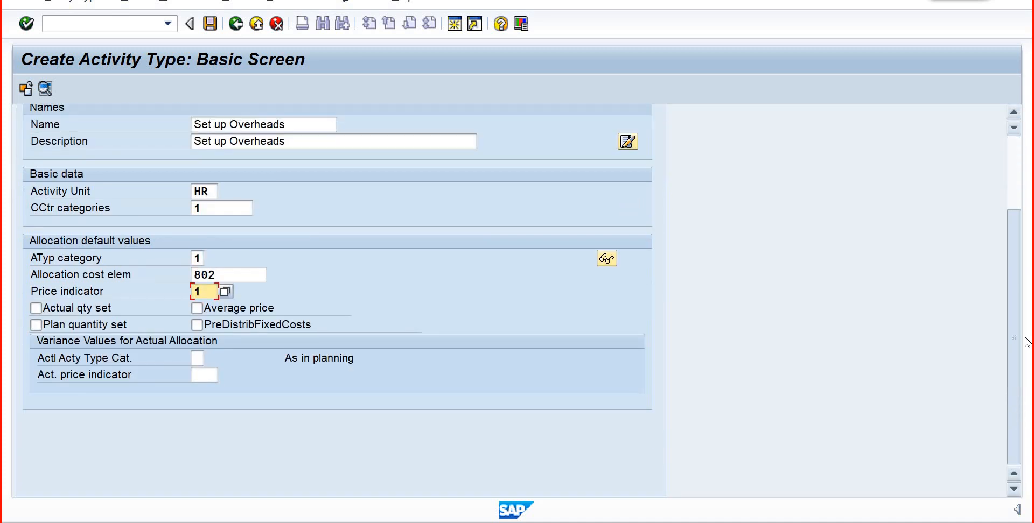
{"action": "scroll", "coordinate": [377, 215], "scroll_direction": "up", "scroll_amount": 3}
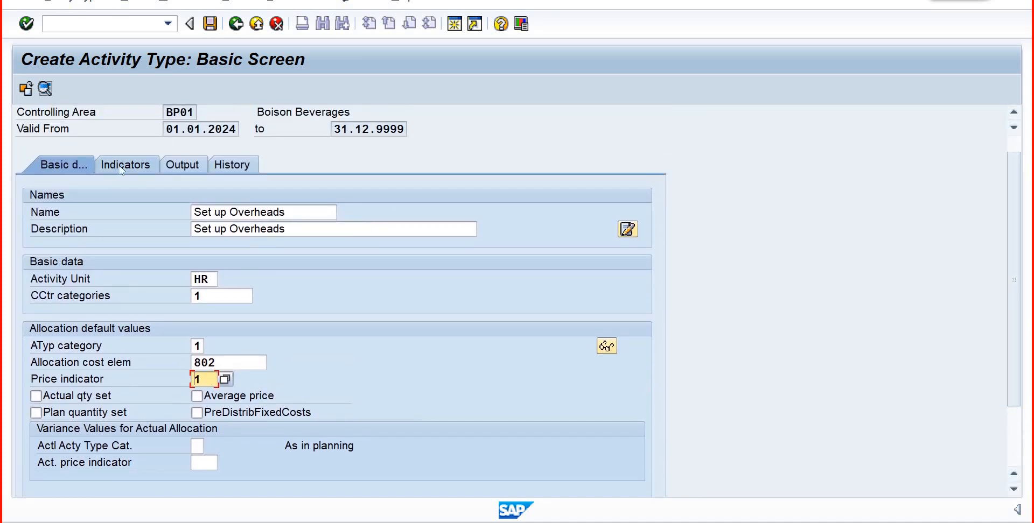
- Check the indicator and output settings of ACTB01, return to its basic data and save the activity type
{"action": "left_click", "coordinate": [123, 165]}
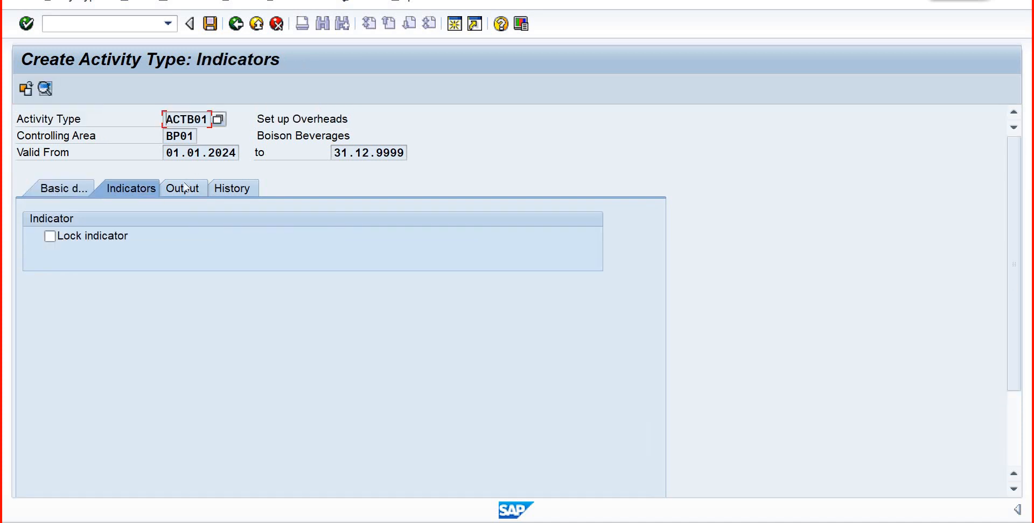
{"action": "left_click", "coordinate": [184, 188]}
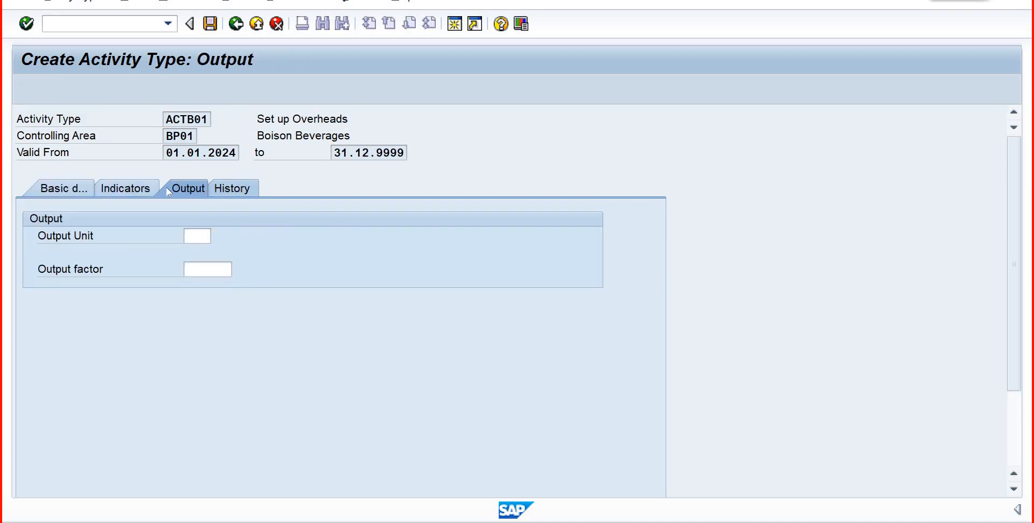
{"action": "left_click", "coordinate": [61, 193]}
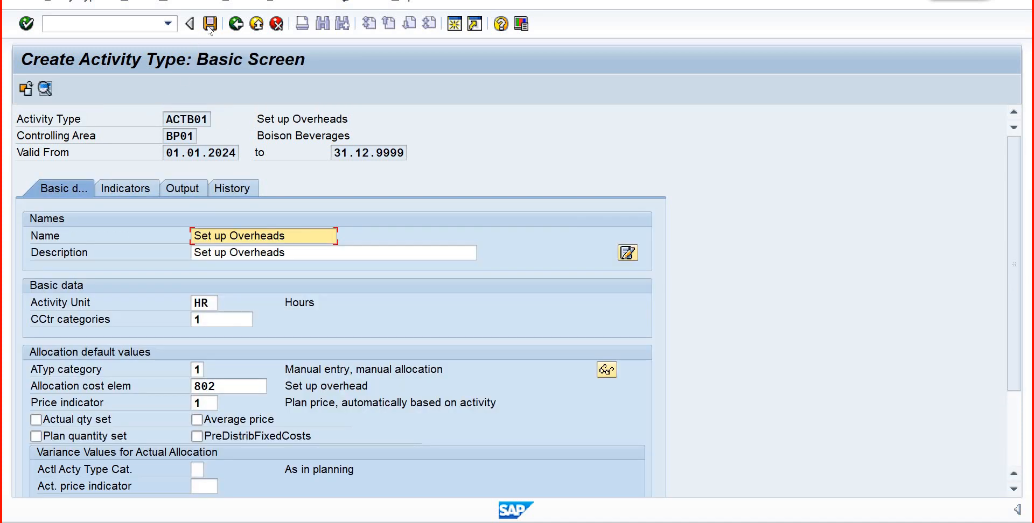
{"action": "left_click", "coordinate": [210, 24]}
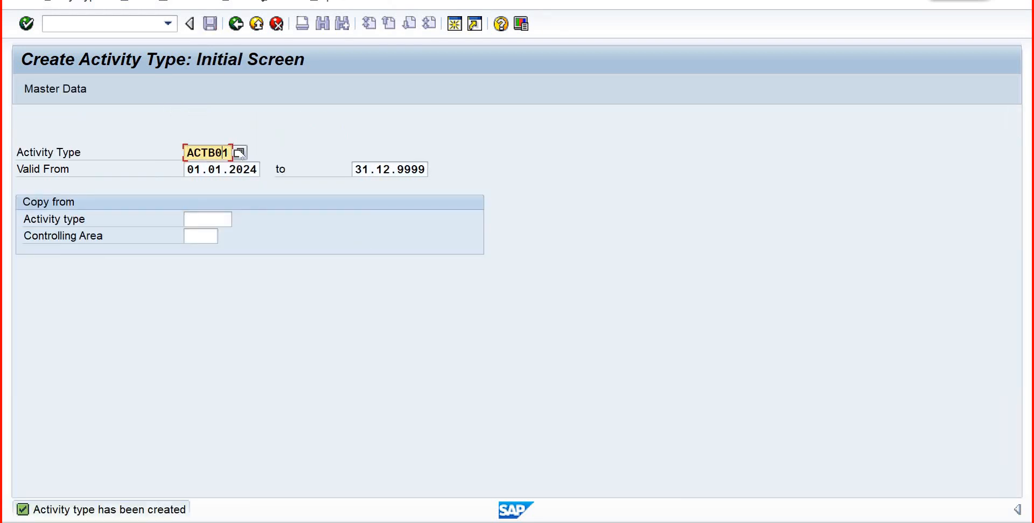
- Start creating activity type ACTB02 and name it "Machine"
{"action": "key", "text": "BackSpace"}
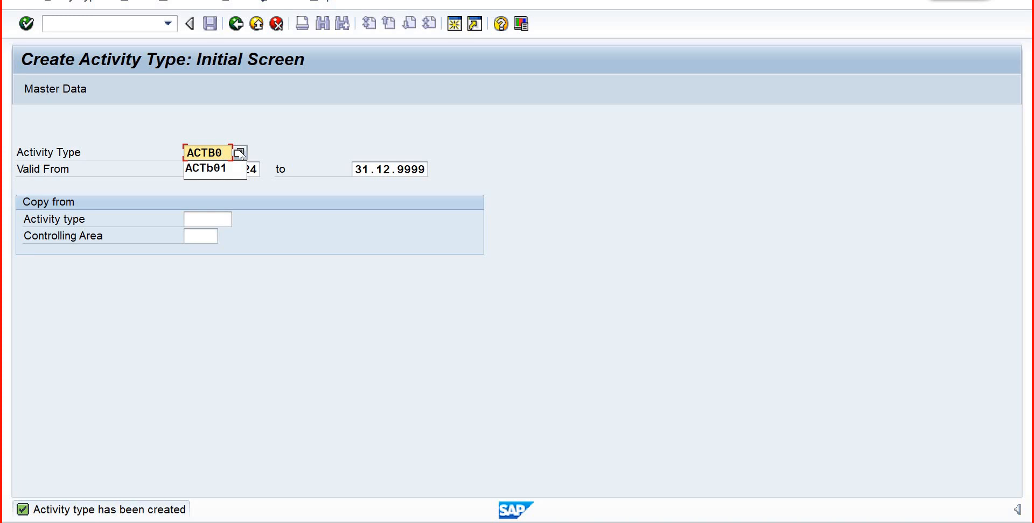
{"action": "type", "text": "2"}
{"action": "key", "text": "Return"}
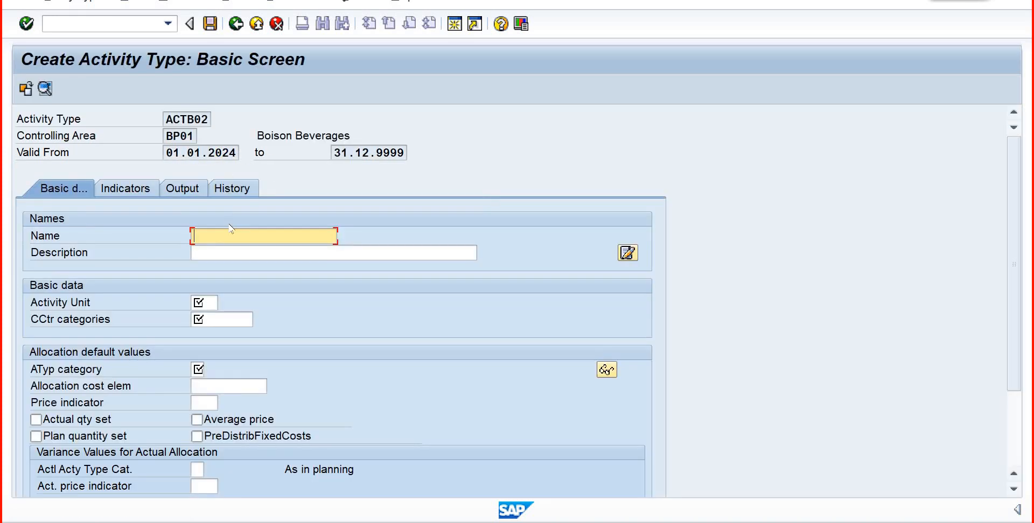
{"action": "type", "text": "M"}
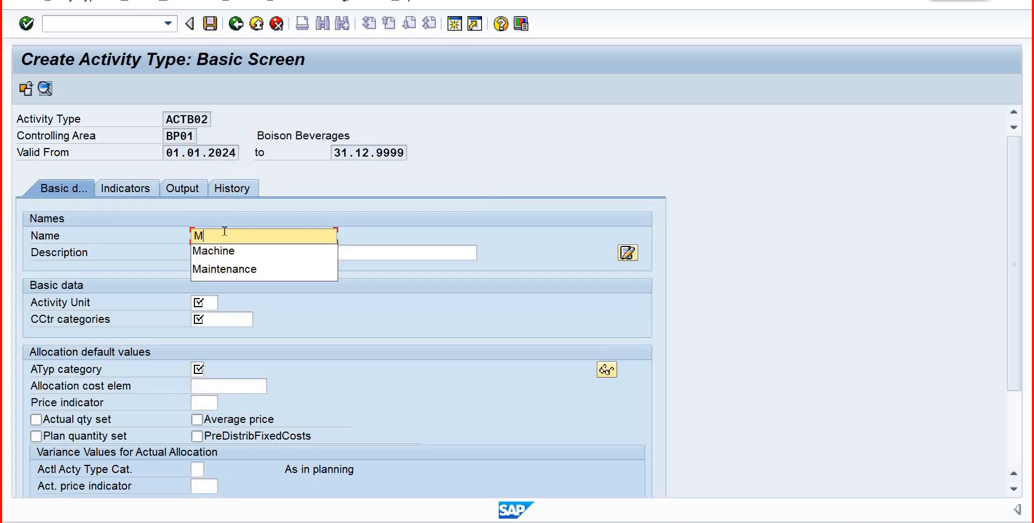
{"action": "key", "text": "Return"}
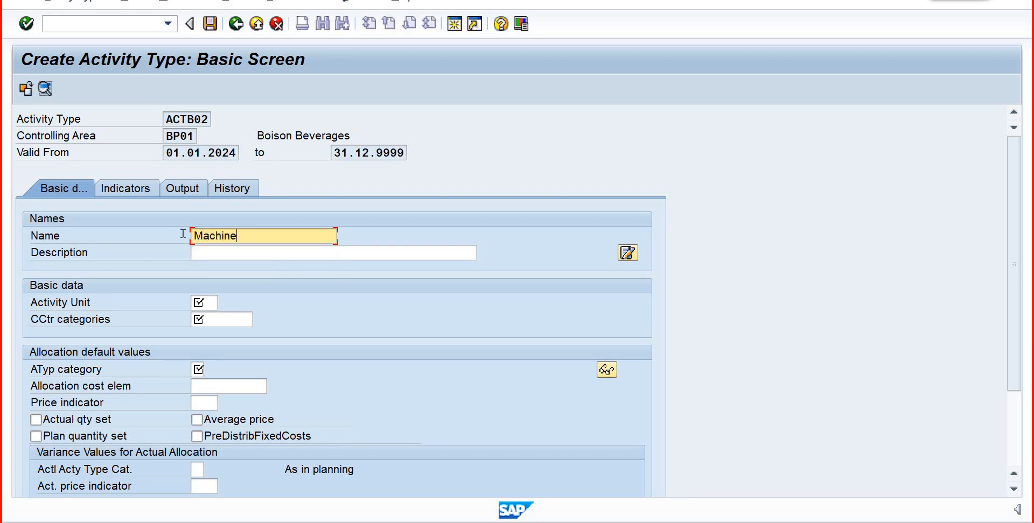
- Reuse the name of ACTB02 in its description, extending it to "Machine Shop Floor-1"
{"action": "left_click_drag", "start_coordinate": [238, 236], "coordinate": [173, 241]}
{"action": "key", "text": "ctrl+c"}
{"action": "left_click", "coordinate": [202, 252]}
{"action": "key", "text": "ctrl+v"}
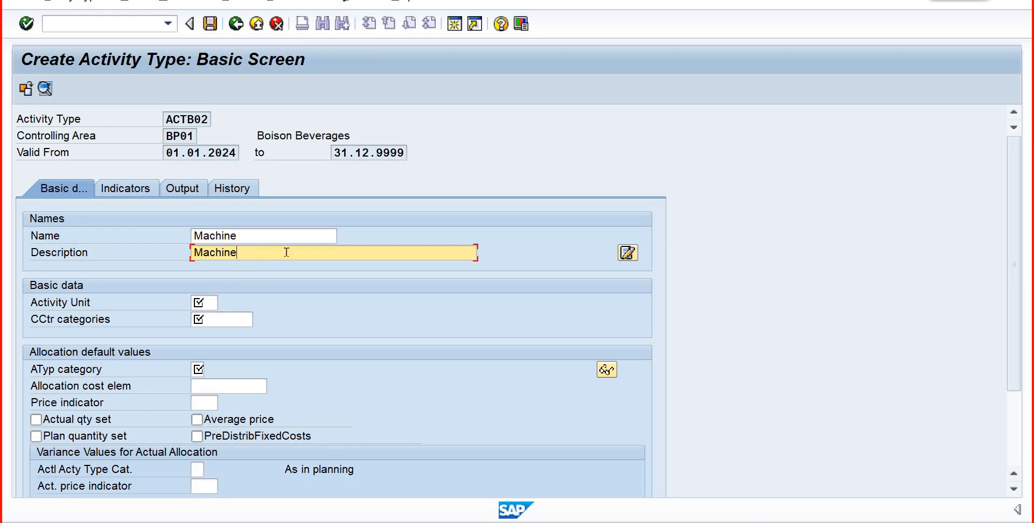
{"action": "type", "text": "Shop Floor-1"}
- Set the activity unit of ACTB02 to Hr and its cost center category to 1 (Production)
{"action": "left_click", "coordinate": [198, 297]}
{"action": "type", "text": "Hr"}
{"action": "key", "text": "Tab"}
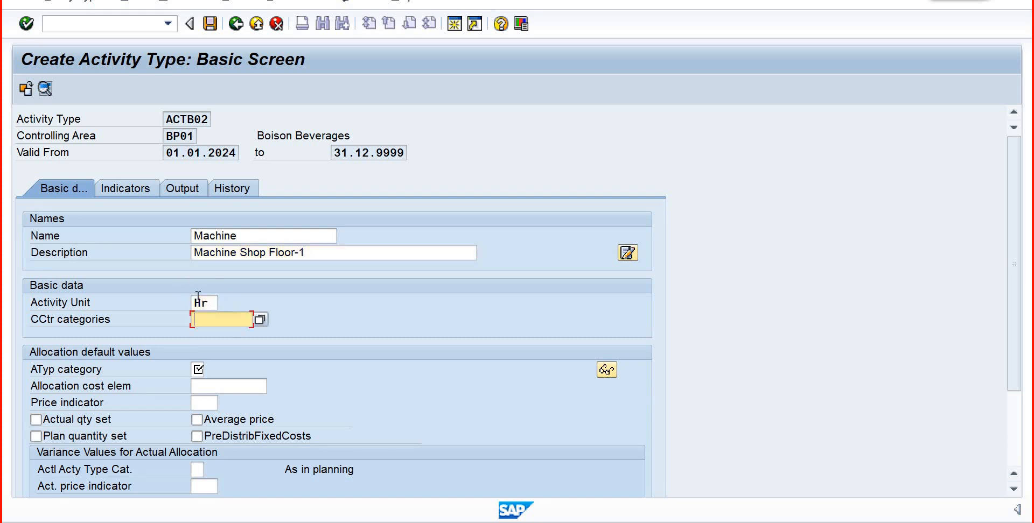
{"action": "left_click", "coordinate": [260, 320]}
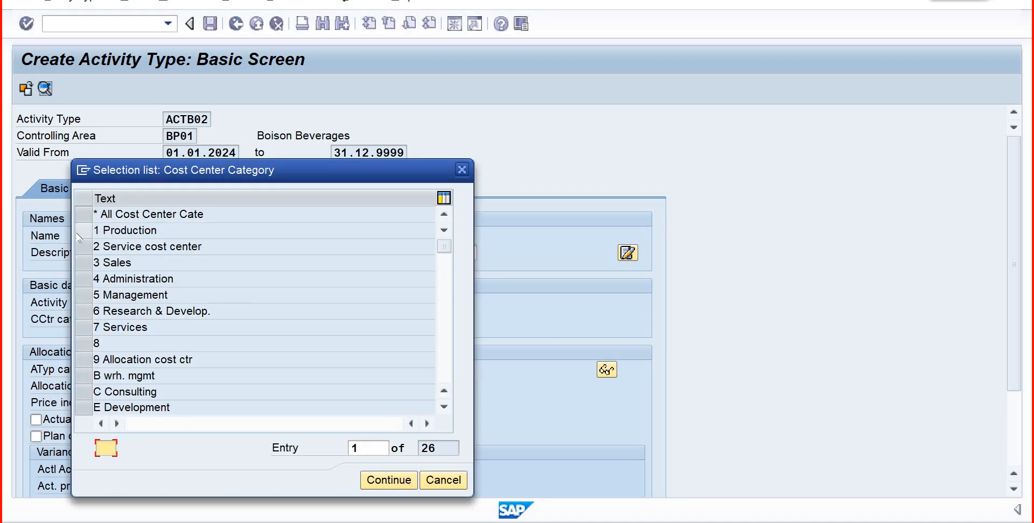
{"action": "left_click", "coordinate": [134, 231]}
{"action": "left_click", "coordinate": [385, 480]}
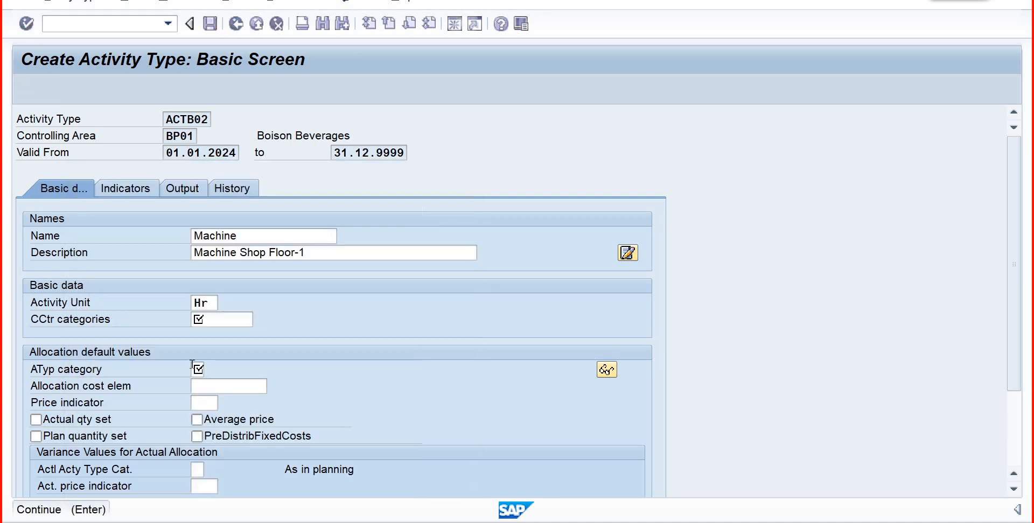
- Give ACTB02 activity type category 1 (manual entry, manual allocation) and allocation cost element 803 (Machine Cost)
{"action": "left_click", "coordinate": [213, 371]}
{"action": "left_click", "coordinate": [212, 371]}
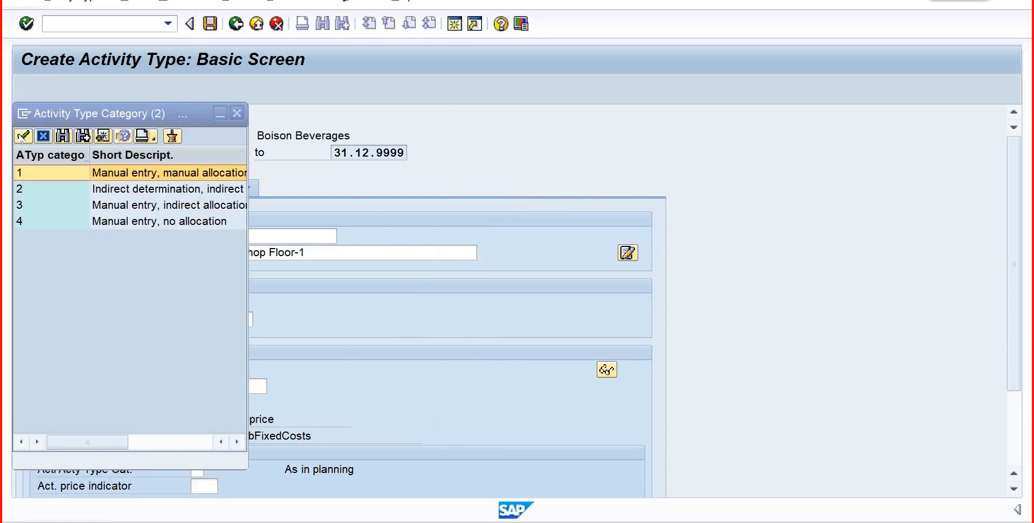
{"action": "left_click", "coordinate": [23, 137]}
{"action": "left_click", "coordinate": [259, 386]}
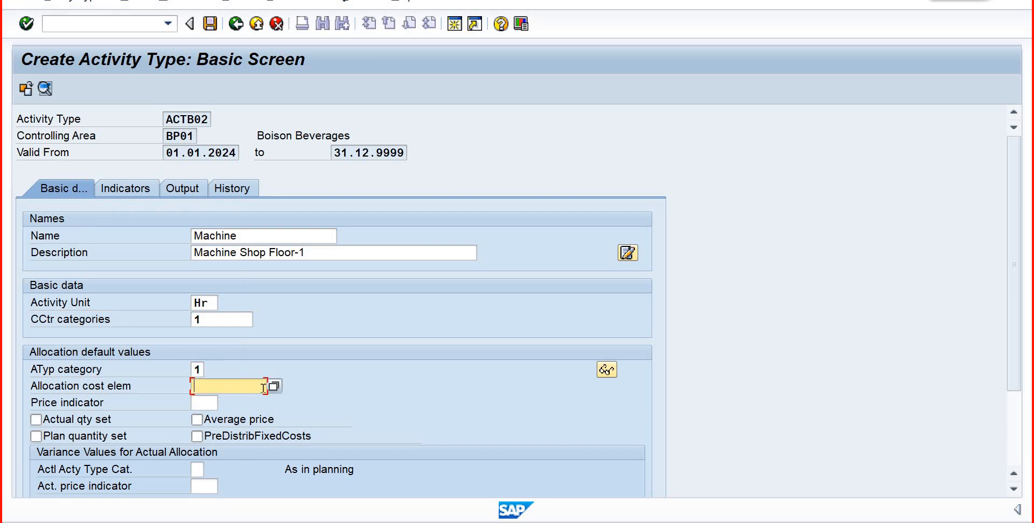
{"action": "left_click", "coordinate": [274, 386]}
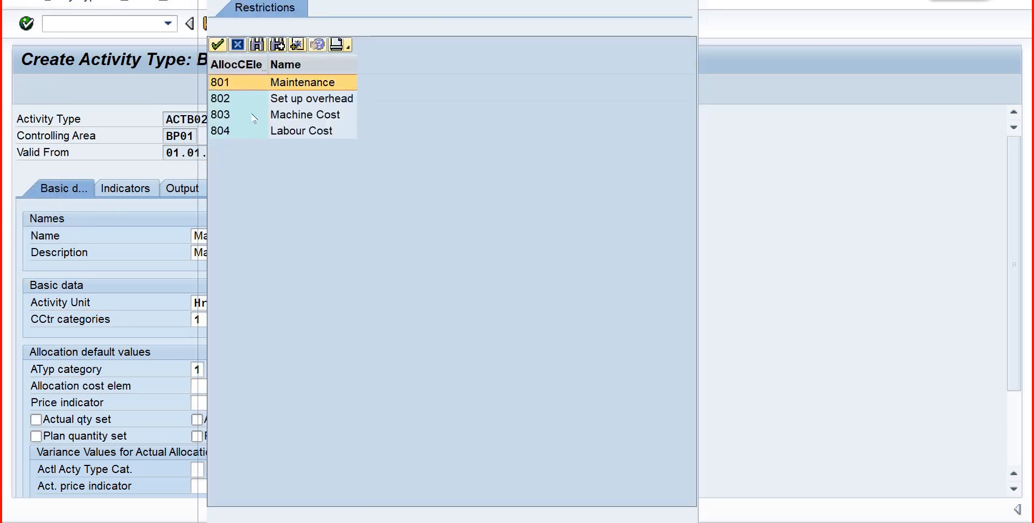
{"action": "double_click", "coordinate": [242, 114]}
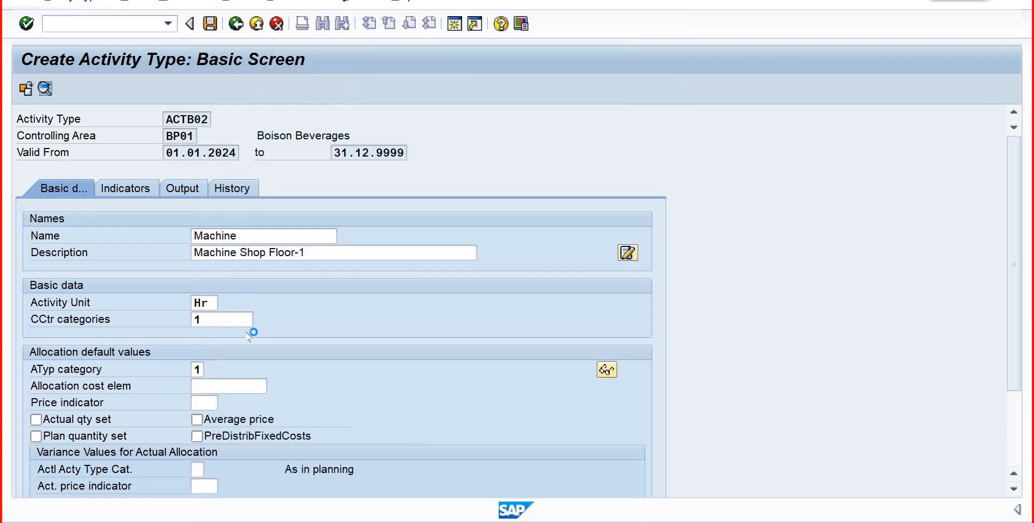
- Set the price indicator of ACTB02 to 1, plan price automatically based on activity, and save the activity type
{"action": "left_click", "coordinate": [213, 402]}
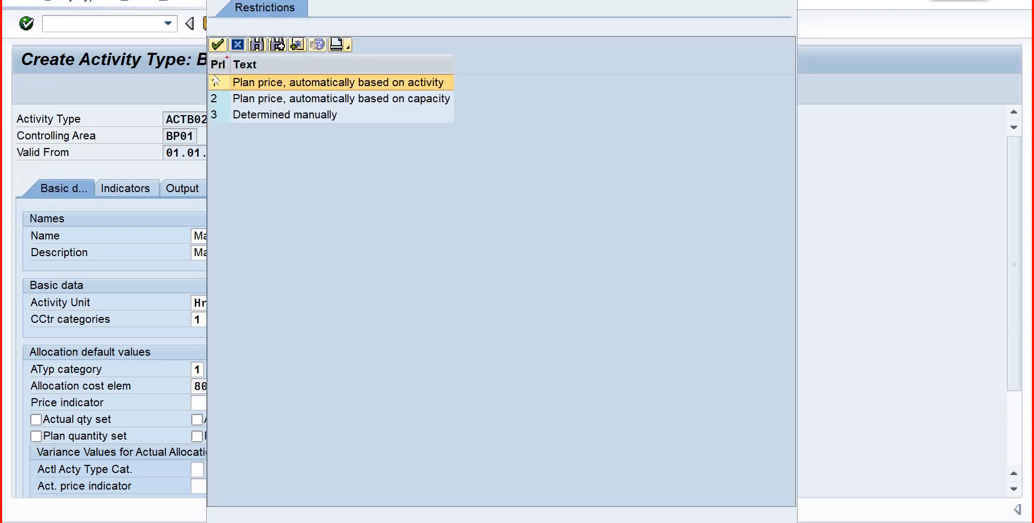
{"action": "left_click", "coordinate": [217, 44]}
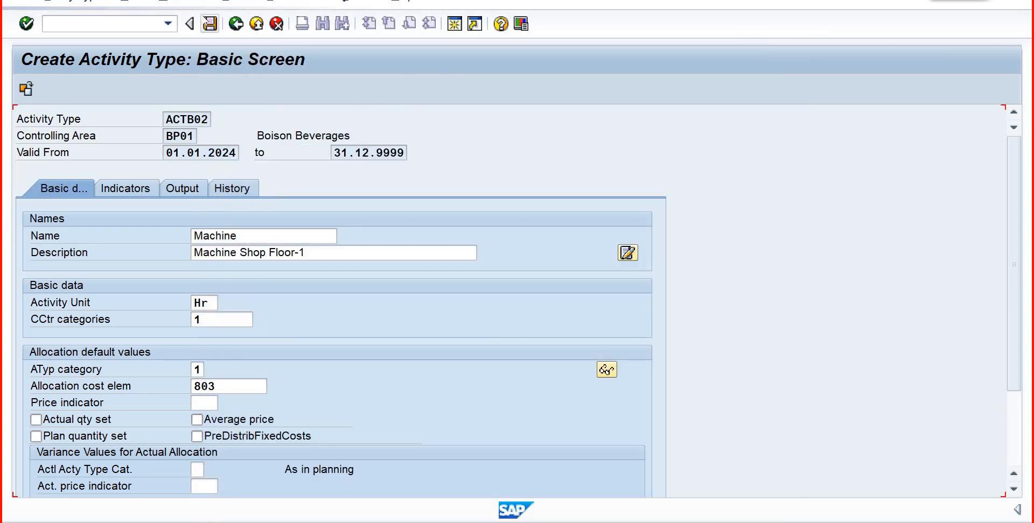
{"action": "left_click", "coordinate": [210, 23]}
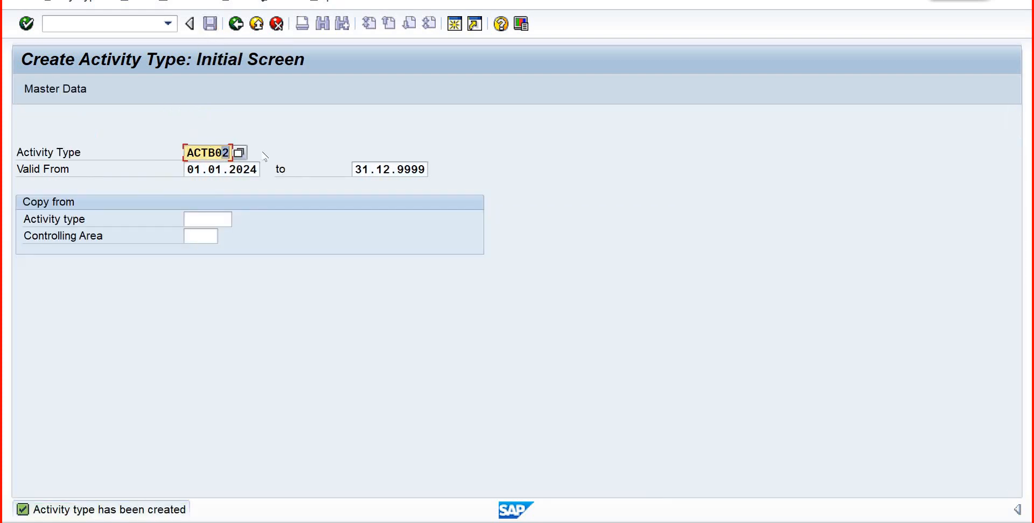
- Start creating activity type ACTB03 and name it "Labour"
{"action": "type", "text": "3"}
{"action": "key", "text": "Return"}
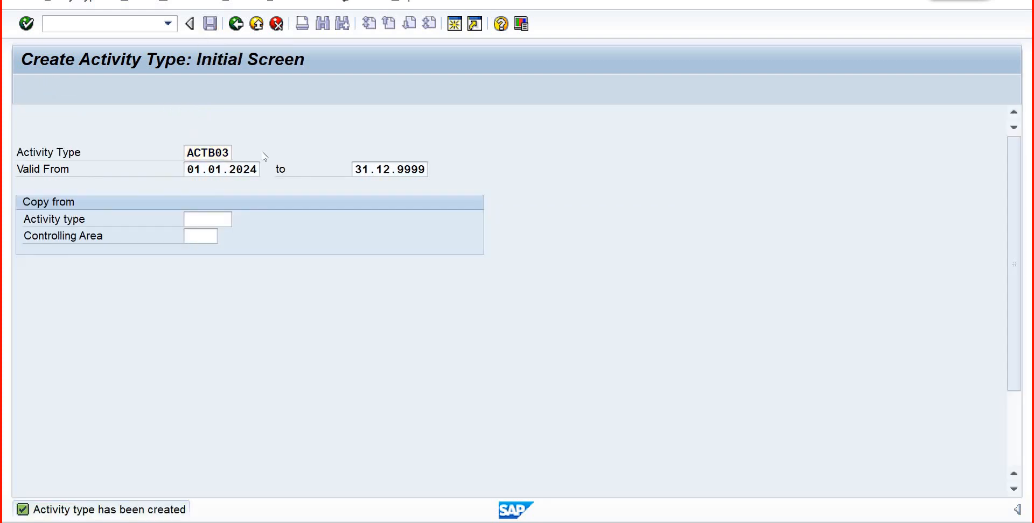
{"action": "type", "text": "L"}
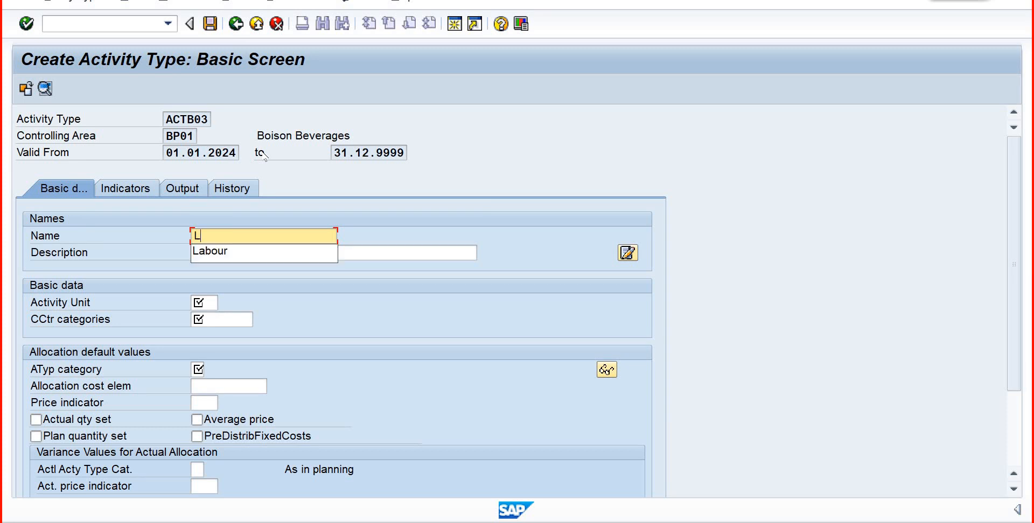
{"action": "left_click", "coordinate": [211, 256]}
{"action": "left_click", "coordinate": [211, 256]}
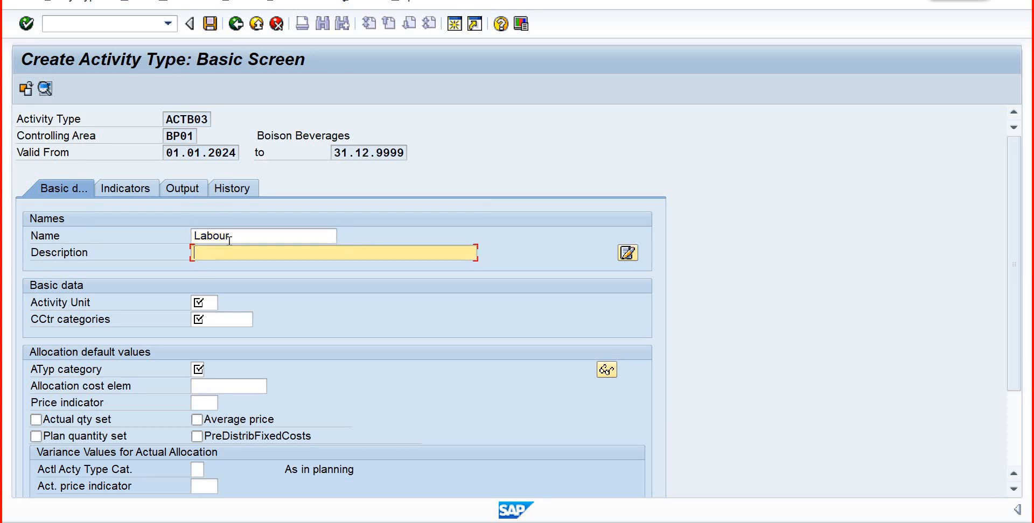
- Reuse the name of ACTB03 in its description, extending it to "Labour Shop-Floor"
{"action": "double_click", "coordinate": [192, 235]}
{"action": "key", "text": "ctrl+c"}
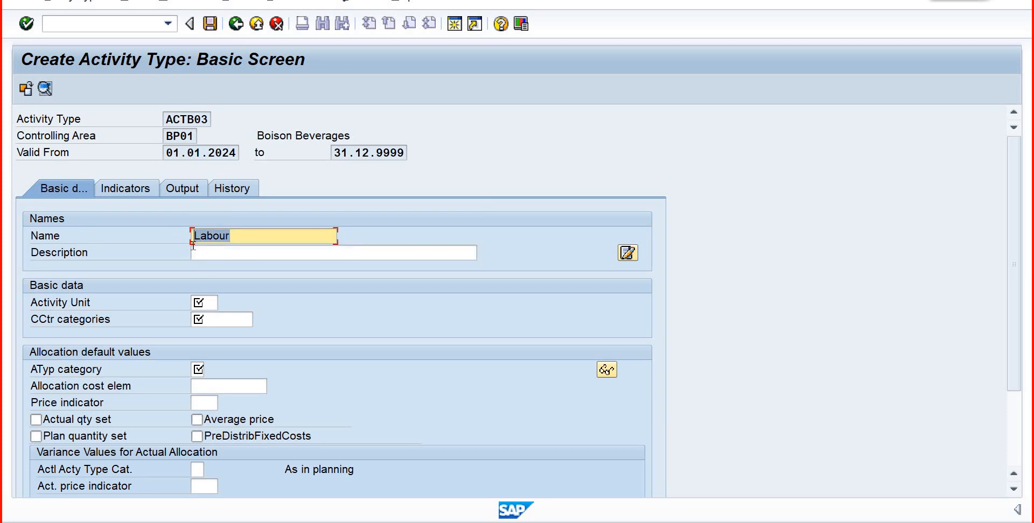
{"action": "left_click", "coordinate": [194, 237]}
{"action": "left_click", "coordinate": [199, 251]}
{"action": "key", "text": "ctrl+v"}
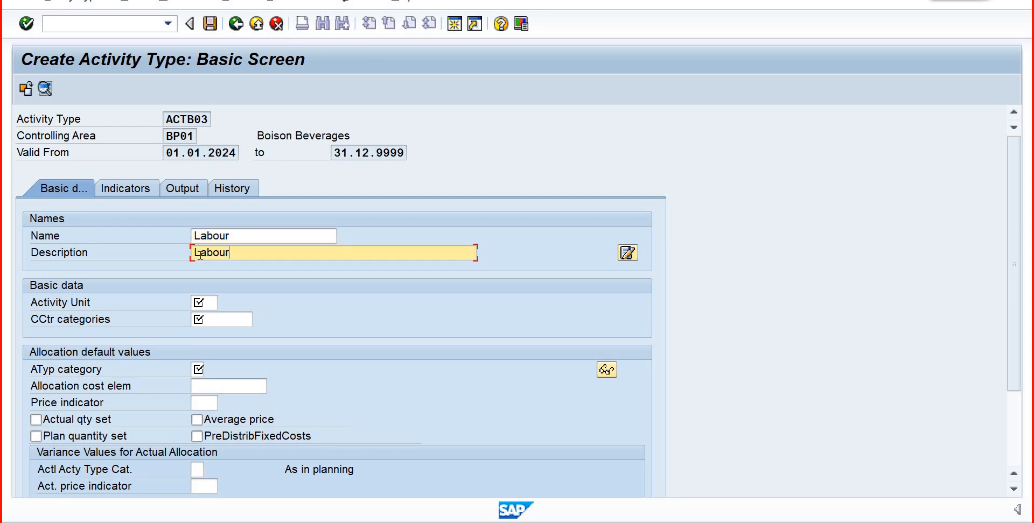
{"action": "type", "text": "Shop-Flo"}
{"action": "key", "text": "BackSpace"}
{"action": "key", "text": "BackSpace"}
{"action": "type", "text": "loo"}
- Set the activity unit of ACTB03 to Hr and its cost center category to 1 (Production)
{"action": "left_click", "coordinate": [208, 305]}
{"action": "type", "text": "Hr"}
{"action": "key", "text": "Tab"}
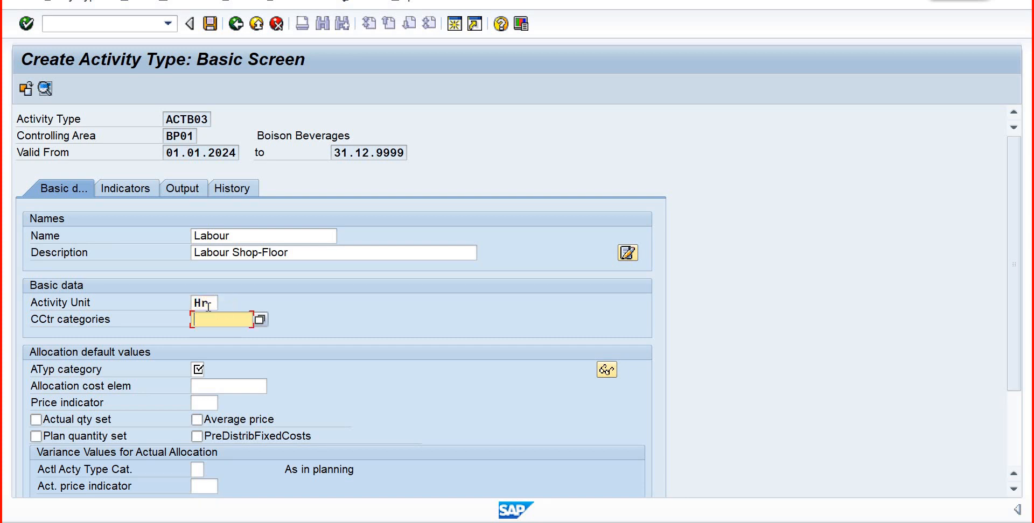
{"action": "scroll", "coordinate": [209, 307], "scroll_direction": "down", "scroll_amount": 3}
{"action": "type", "text": "p"}
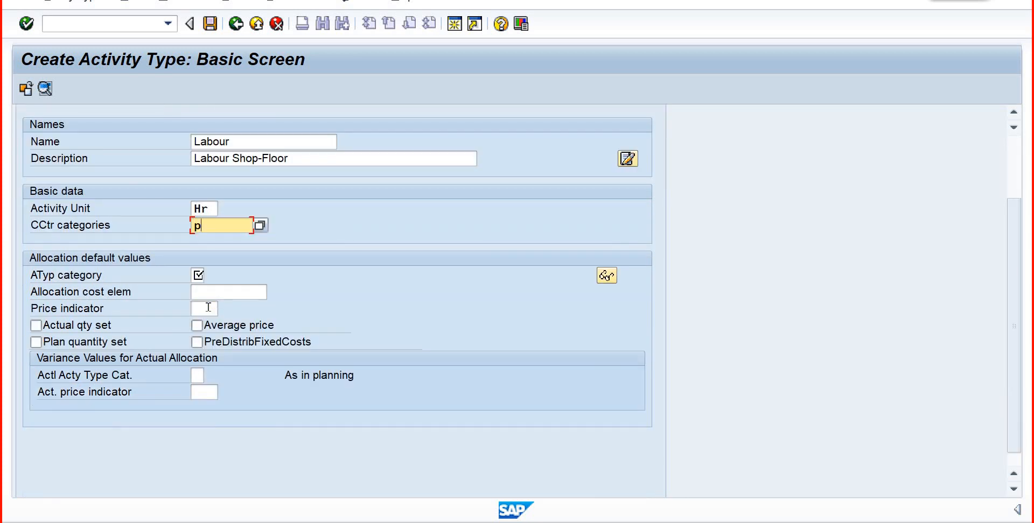
{"action": "key", "text": "BackSpace"}
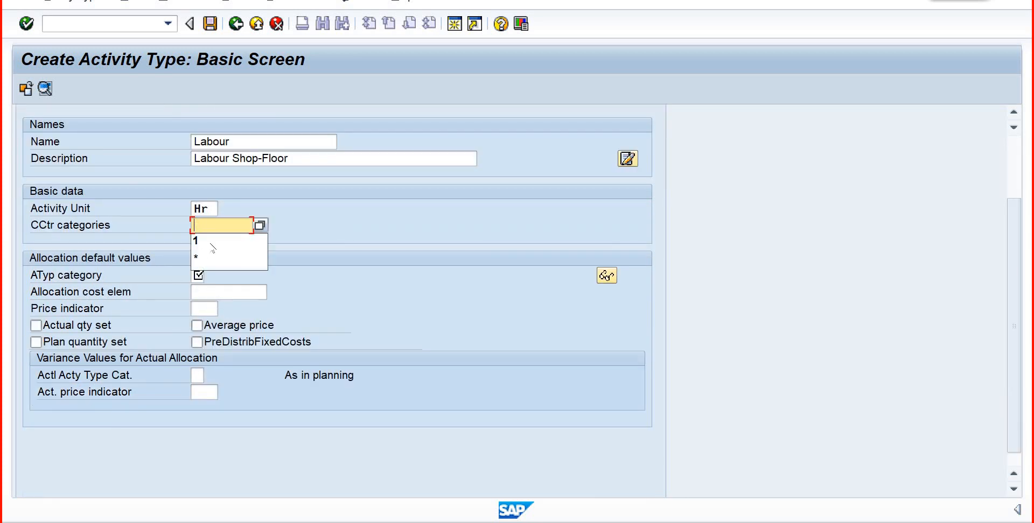
{"action": "left_click", "coordinate": [260, 227]}
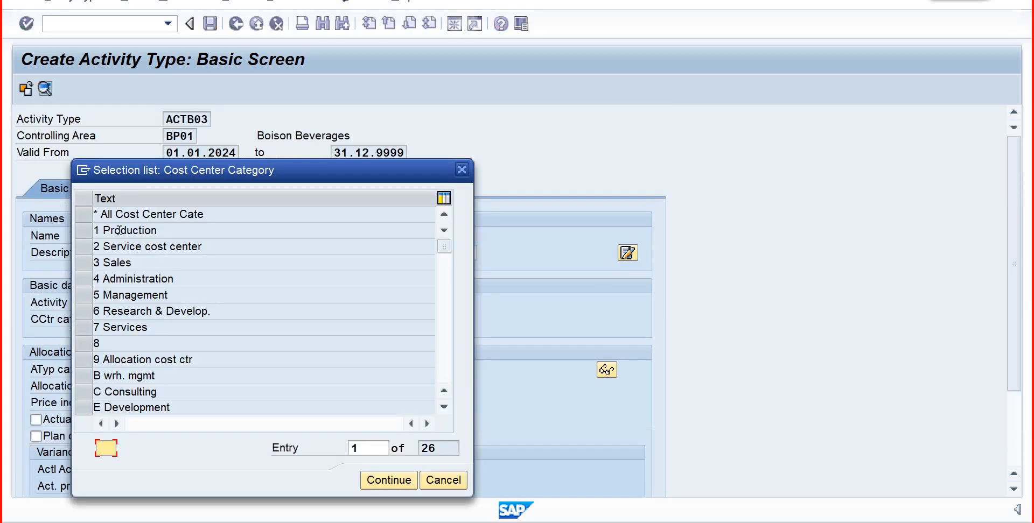
{"action": "left_click", "coordinate": [124, 230]}
{"action": "left_click", "coordinate": [388, 480]}
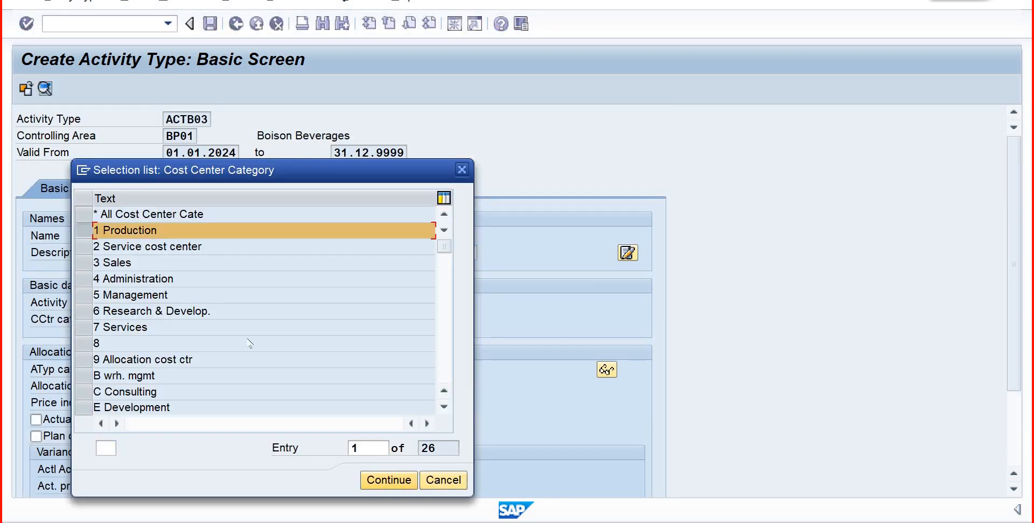
- Give ACTB03 activity type category 1 (manual entry, manual allocation) and allocation cost element 804 (Labour Cost), and save it
{"action": "left_click", "coordinate": [199, 369]}
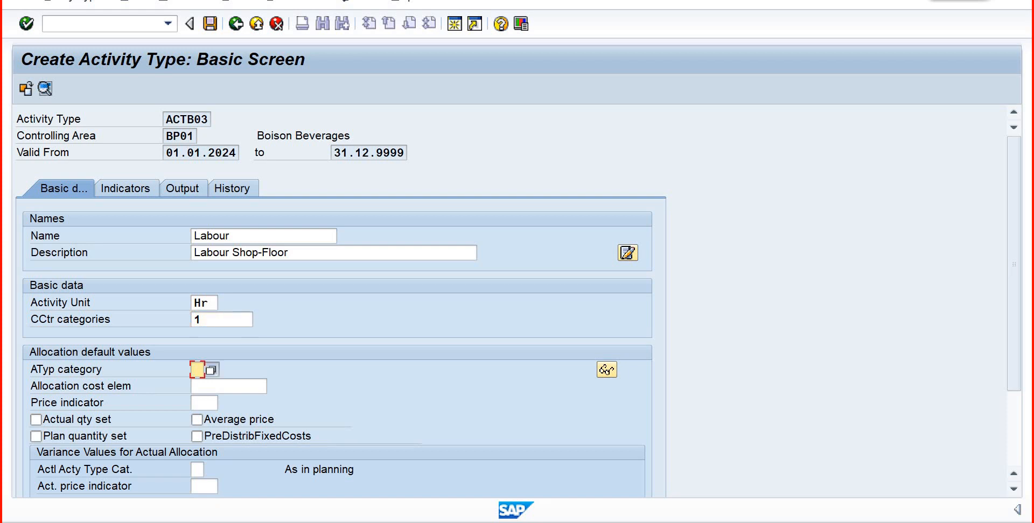
{"action": "key", "text": "F4"}
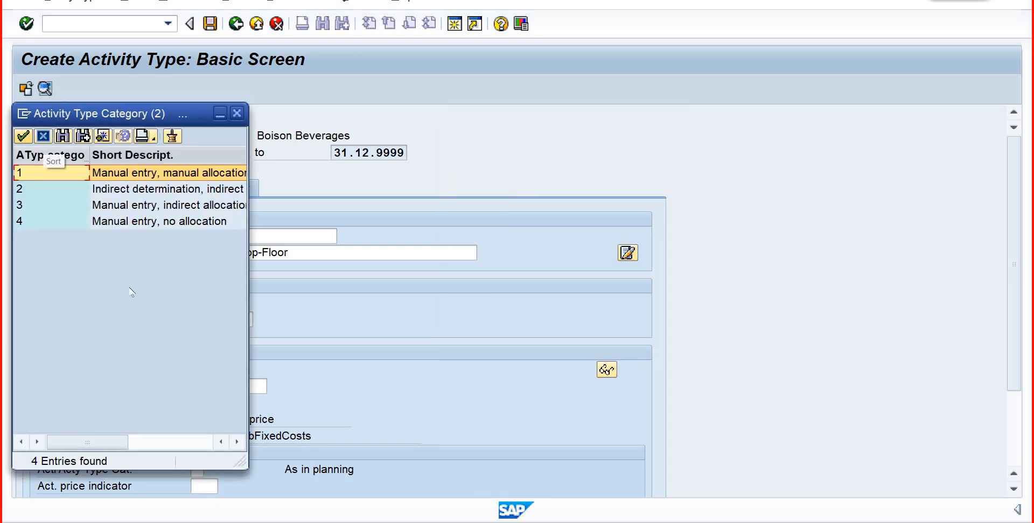
{"action": "left_click", "coordinate": [23, 136]}
{"action": "left_click", "coordinate": [266, 382]}
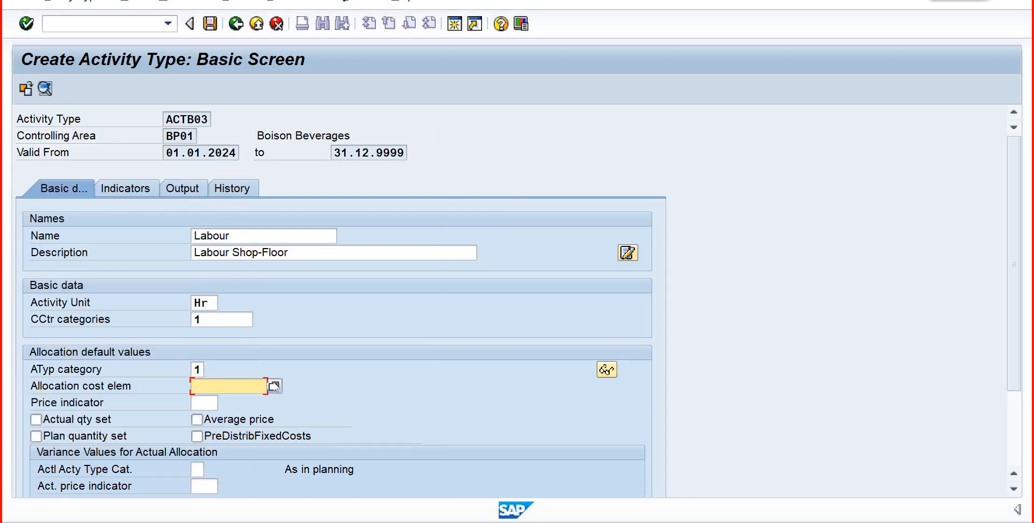
{"action": "left_click", "coordinate": [274, 386]}
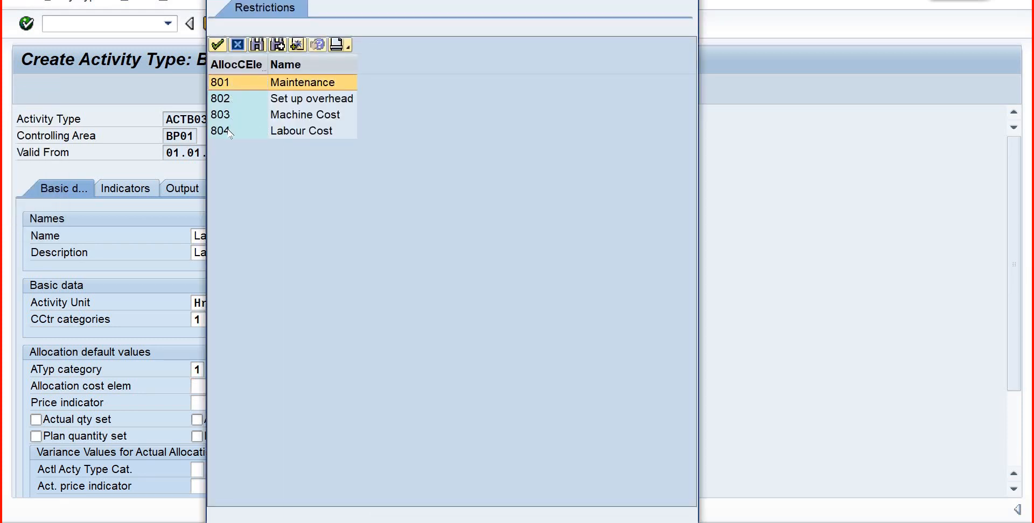
{"action": "left_click", "coordinate": [229, 131]}
{"action": "left_click", "coordinate": [217, 46]}
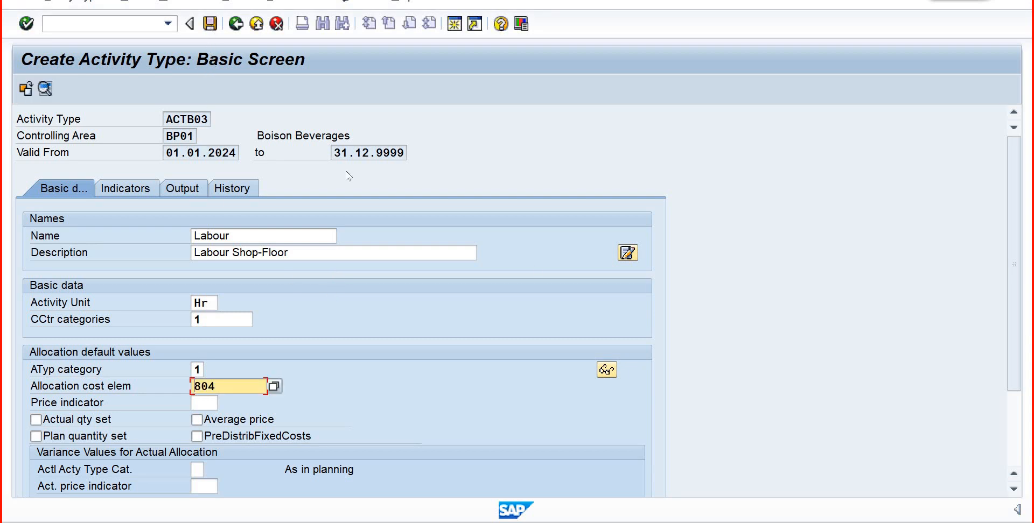
{"action": "key", "text": "ctrl+s"}
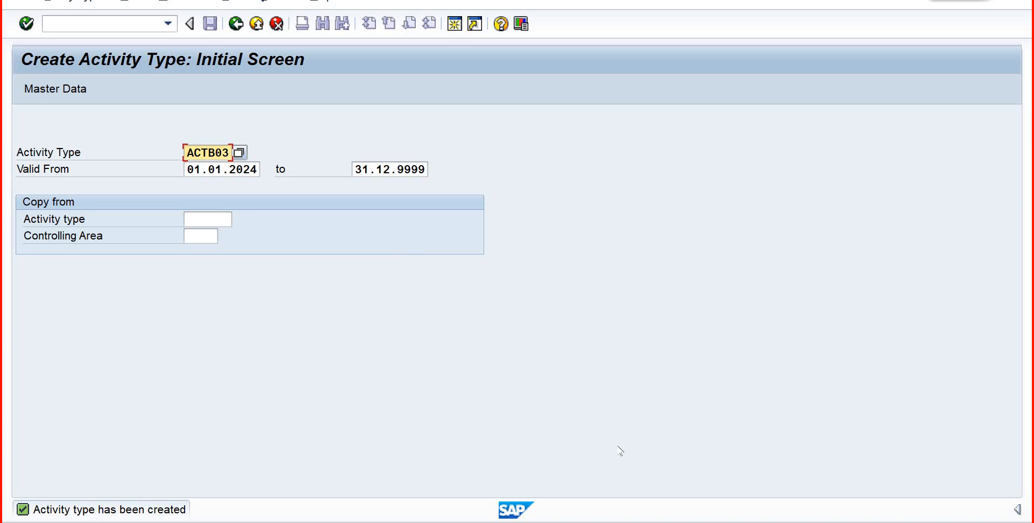
- Return to the costing data of work center WCBP001 and look up activity types for the Setup activity
{"action": "mouse_move", "coordinate": [622, 521]}
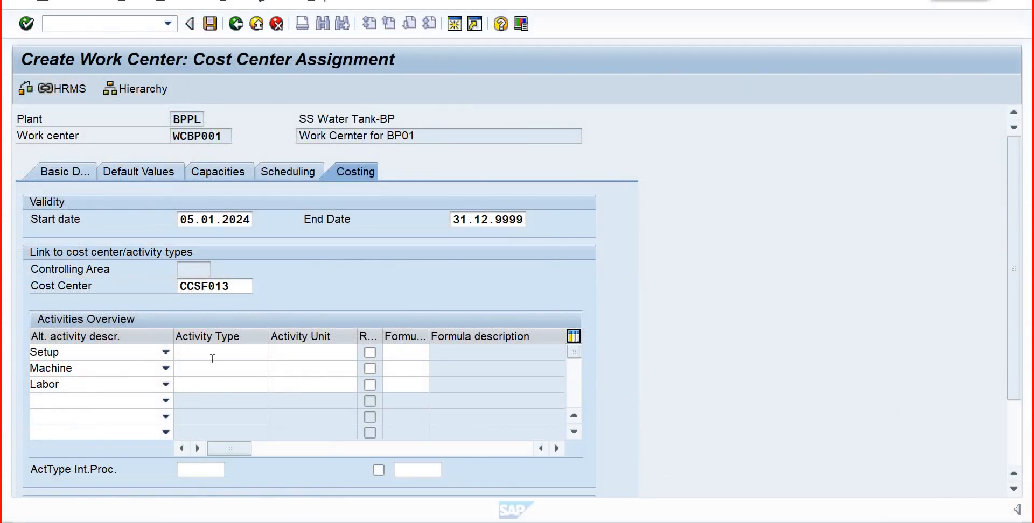
{"action": "left_click", "coordinate": [216, 353]}
{"action": "left_click", "coordinate": [275, 352]}
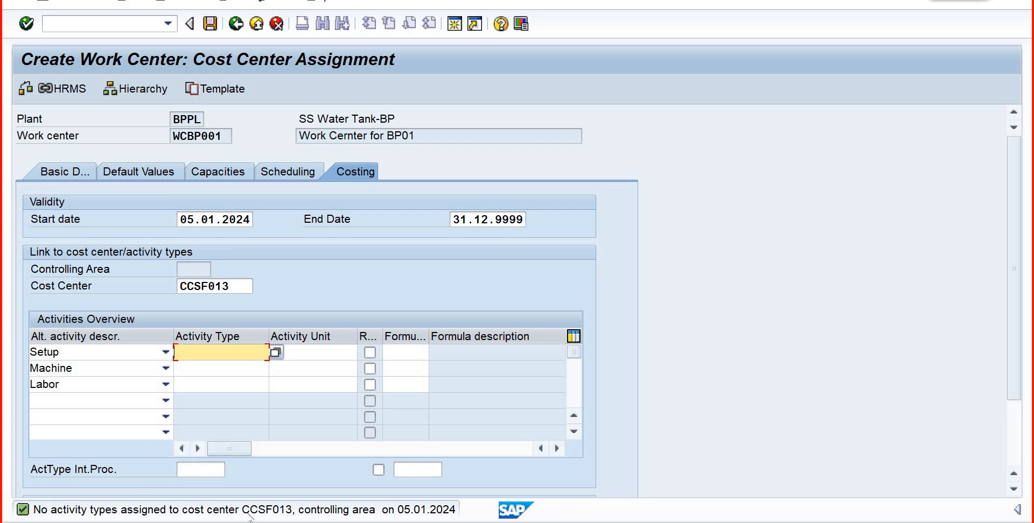
- Open a new session and start transaction KP26 for activity type and price planning
{"action": "left_click", "coordinate": [459, 30]}
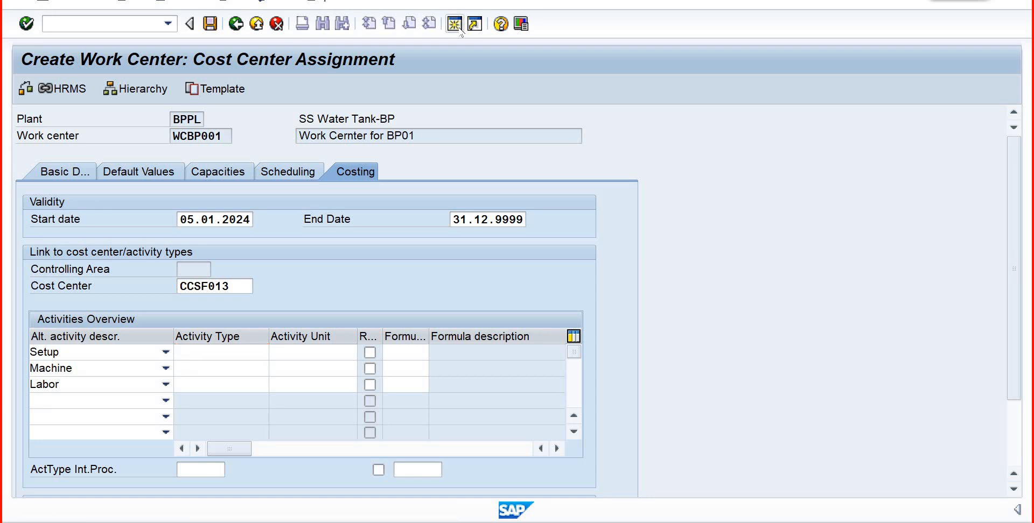
{"action": "left_click", "coordinate": [454, 24]}
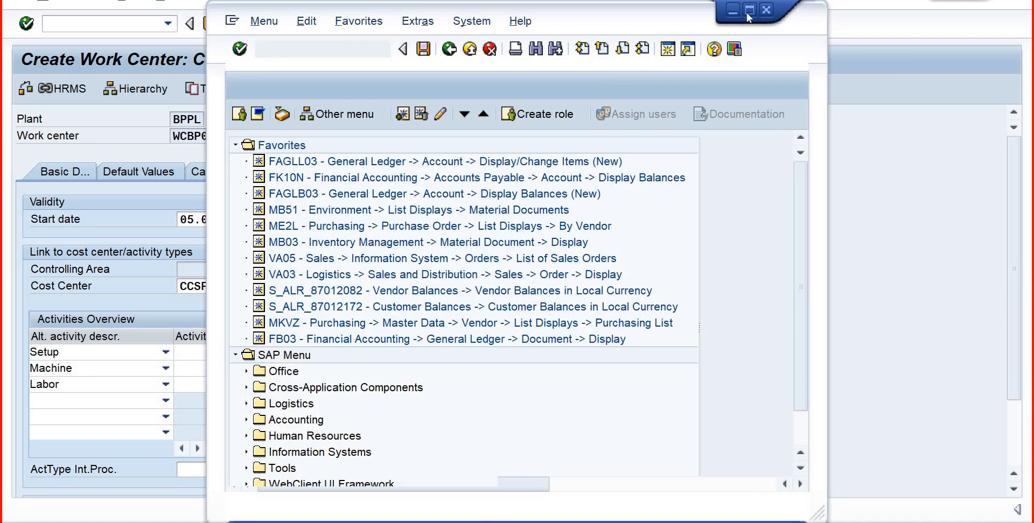
{"action": "left_click", "coordinate": [747, 18]}
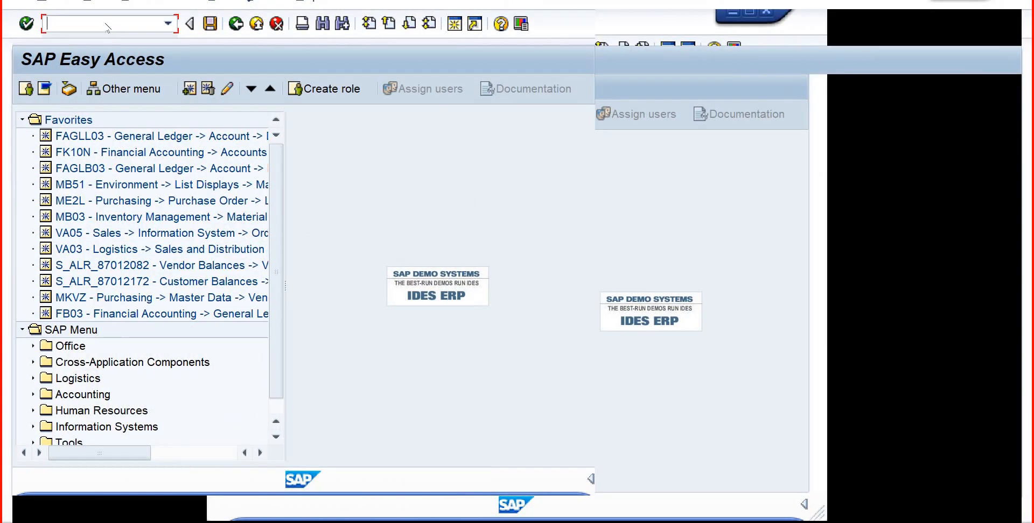
{"action": "type", "text": "kp"}
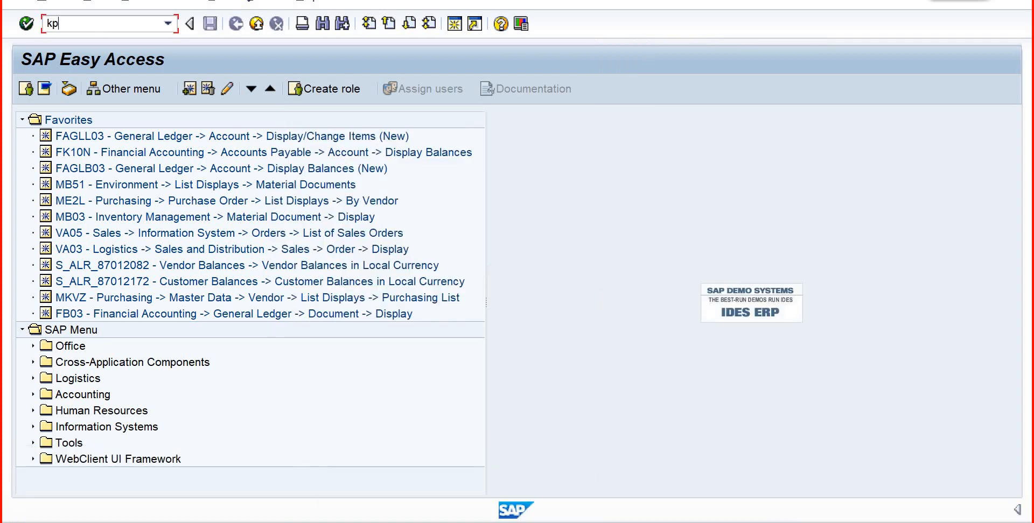
{"action": "type", "text": "23"}
{"action": "key", "text": "BackSpace"}
{"action": "type", "text": "6"}
{"action": "key", "text": "Return"}
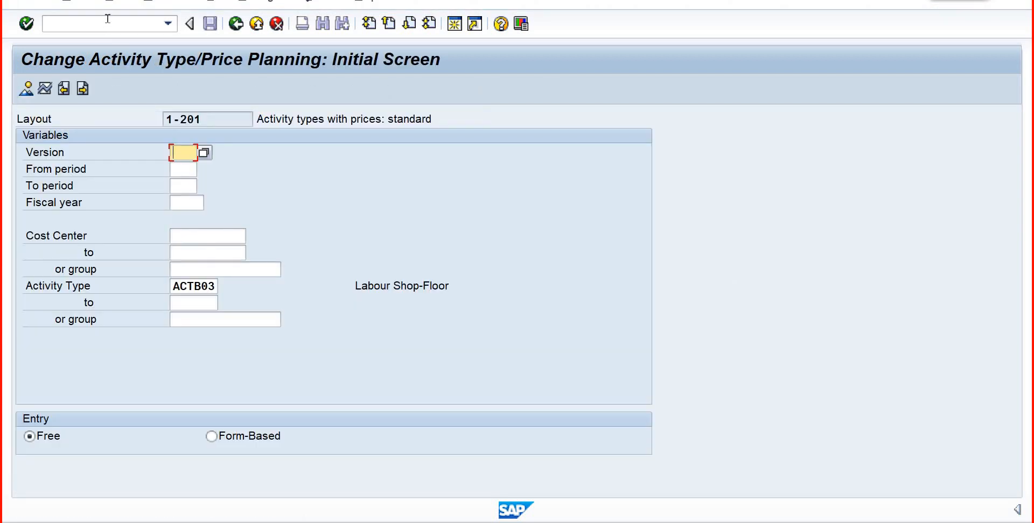
- Set the planning variables to version 0, periods 01 to 12 and fiscal year 2024
{"action": "left_click", "coordinate": [205, 153]}
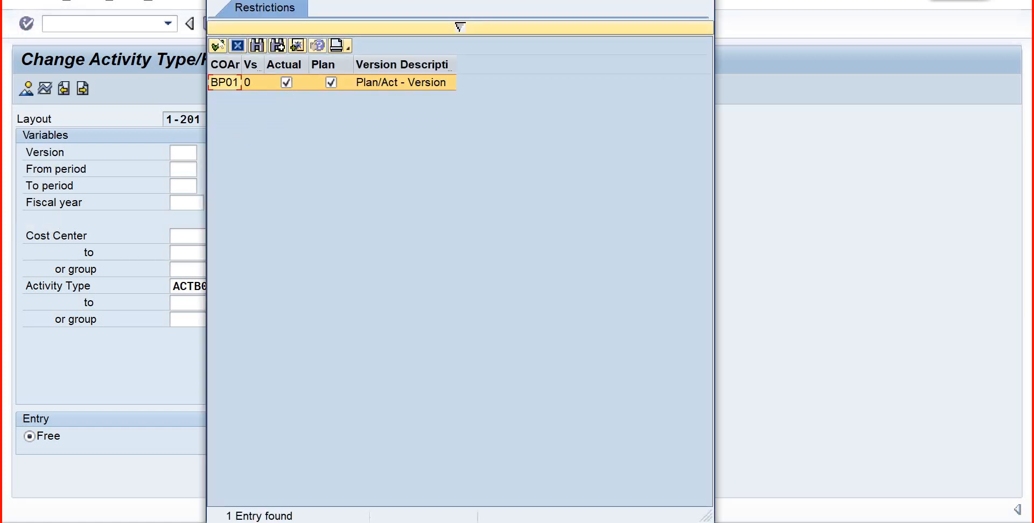
{"action": "left_click", "coordinate": [218, 46]}
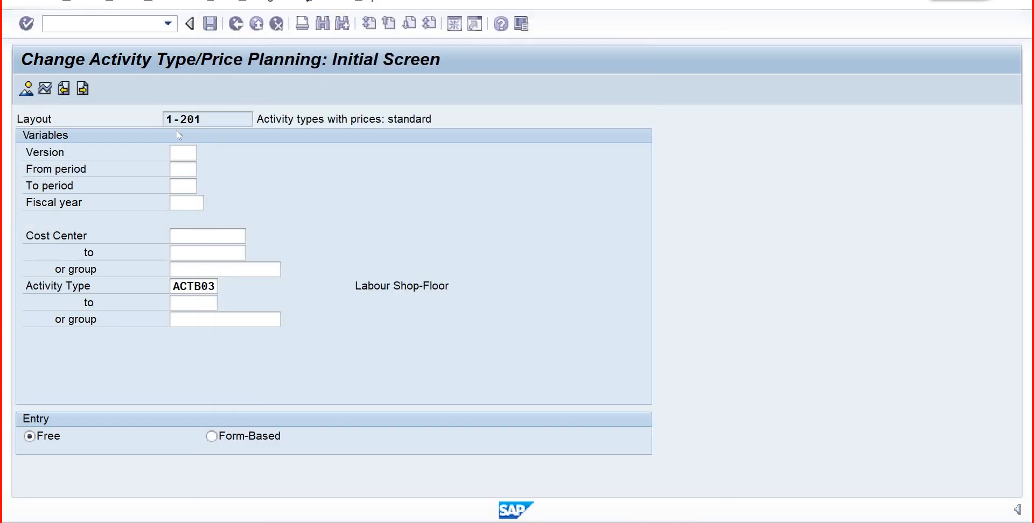
{"action": "left_click", "coordinate": [183, 170]}
{"action": "type", "text": "01"}
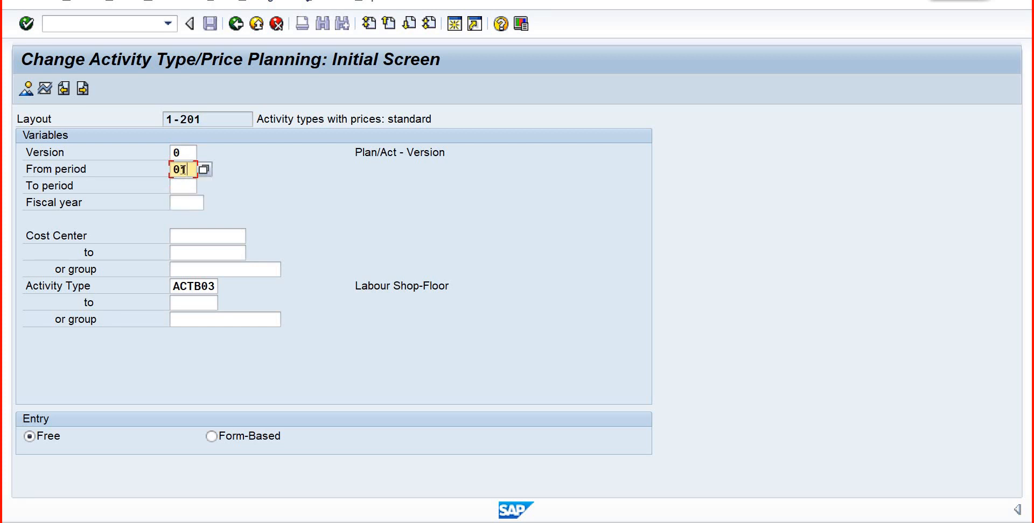
{"action": "key", "text": "Tab"}
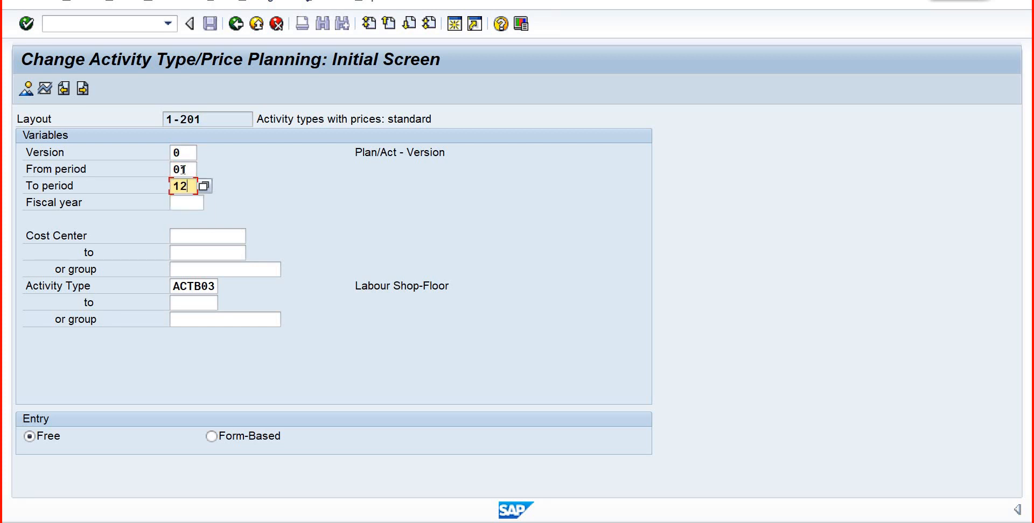
{"action": "key", "text": "Tab"}
{"action": "type", "text": "2024"}
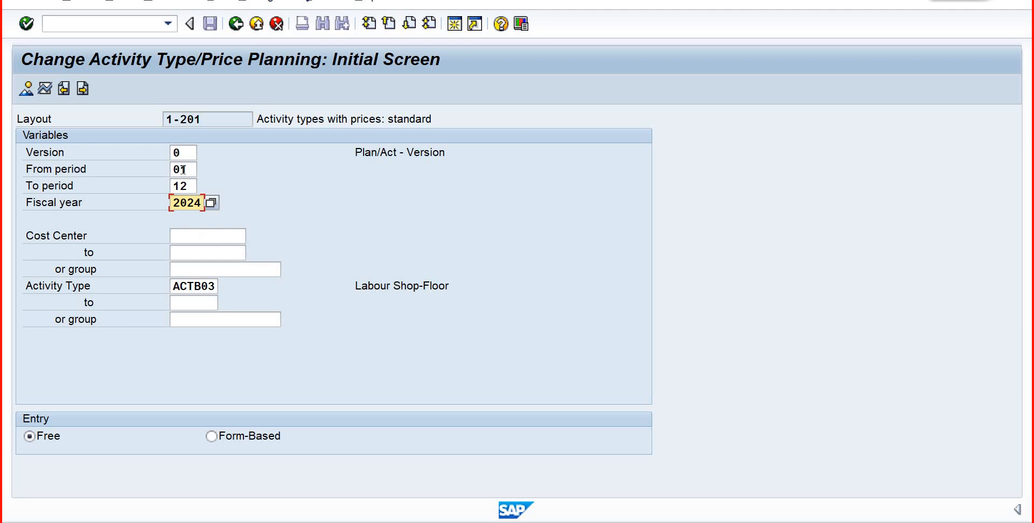
{"action": "key", "text": "Tab"}
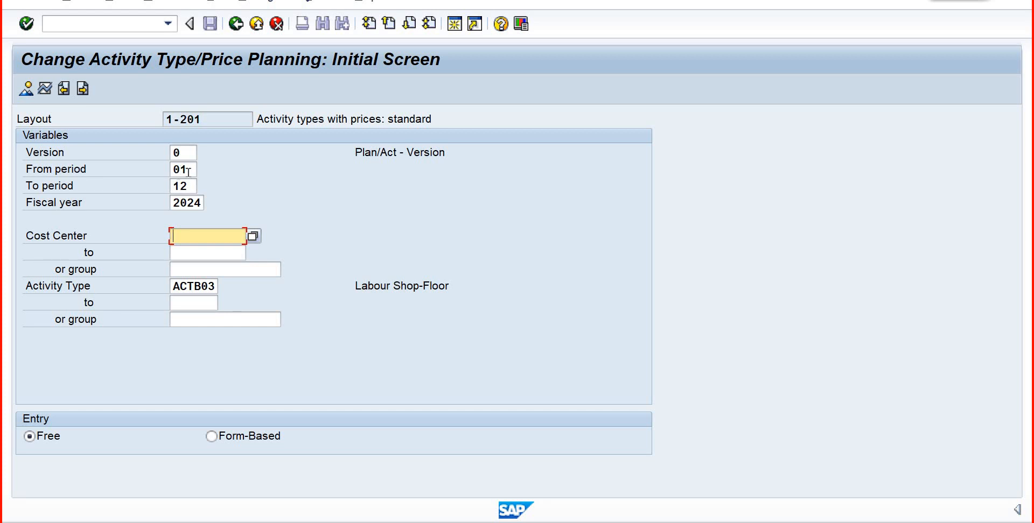
{"action": "left_click", "coordinate": [193, 186]}
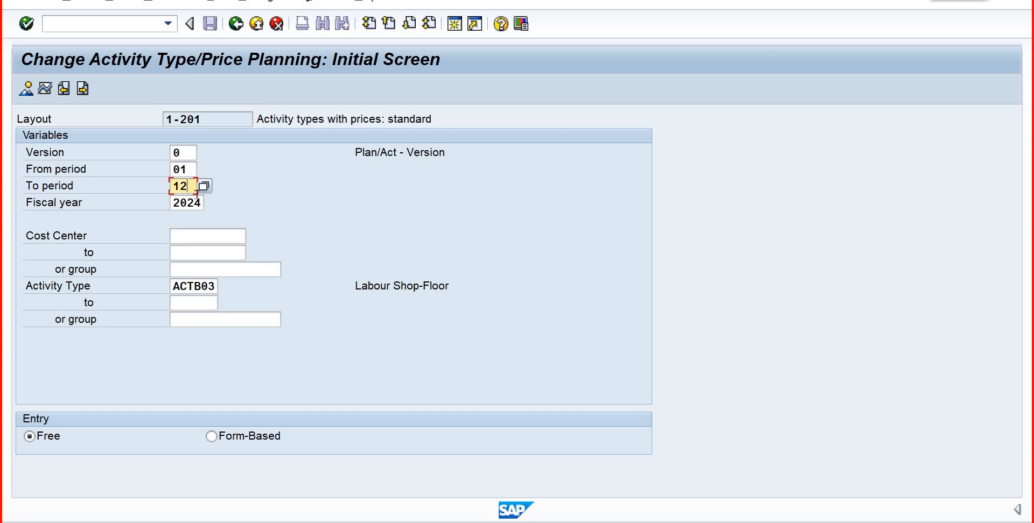
- Find cost center CCSF013 (Shop Floor) among the BP01 cost centers and enter it as the planning cost center
{"action": "left_click", "coordinate": [204, 233]}
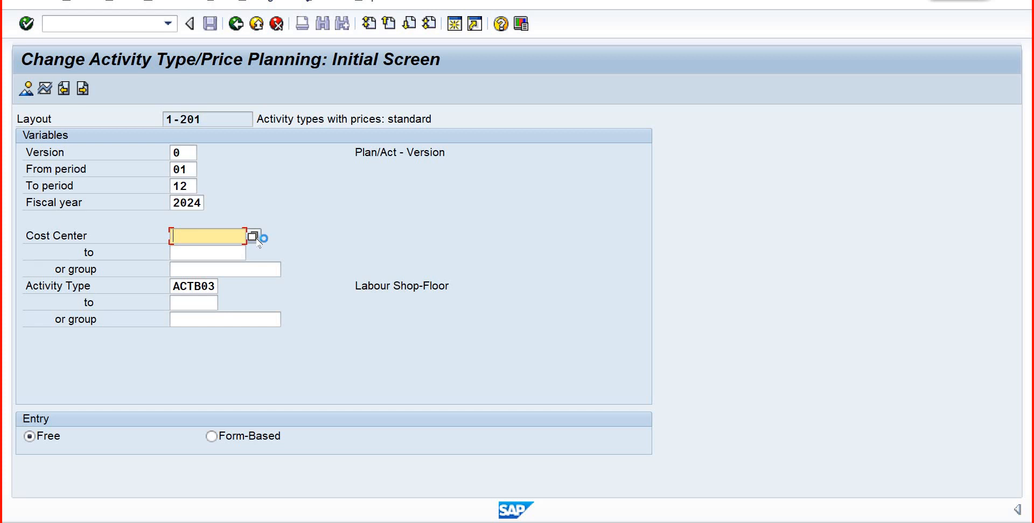
{"action": "left_click", "coordinate": [254, 237]}
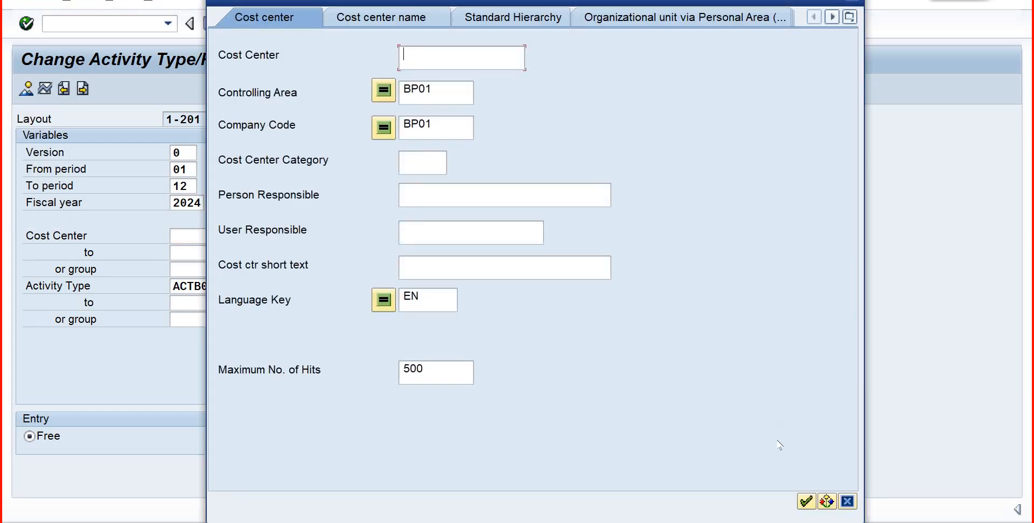
{"action": "left_click", "coordinate": [806, 502]}
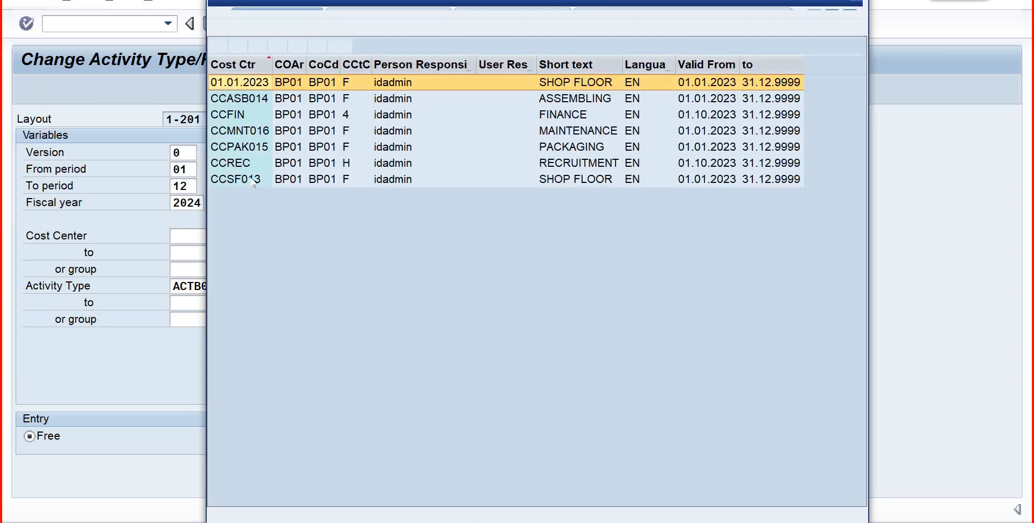
{"action": "double_click", "coordinate": [251, 180]}
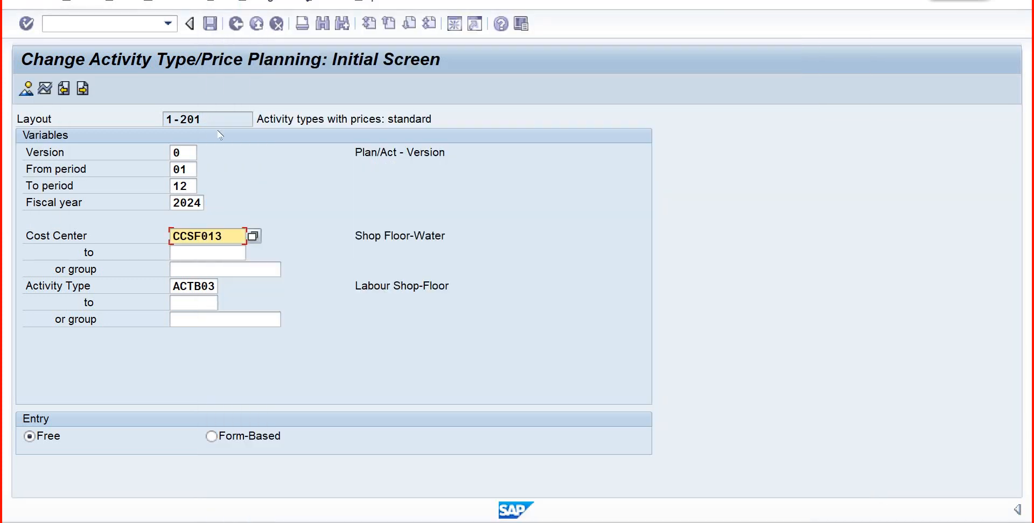
{"action": "key", "text": "Return"}
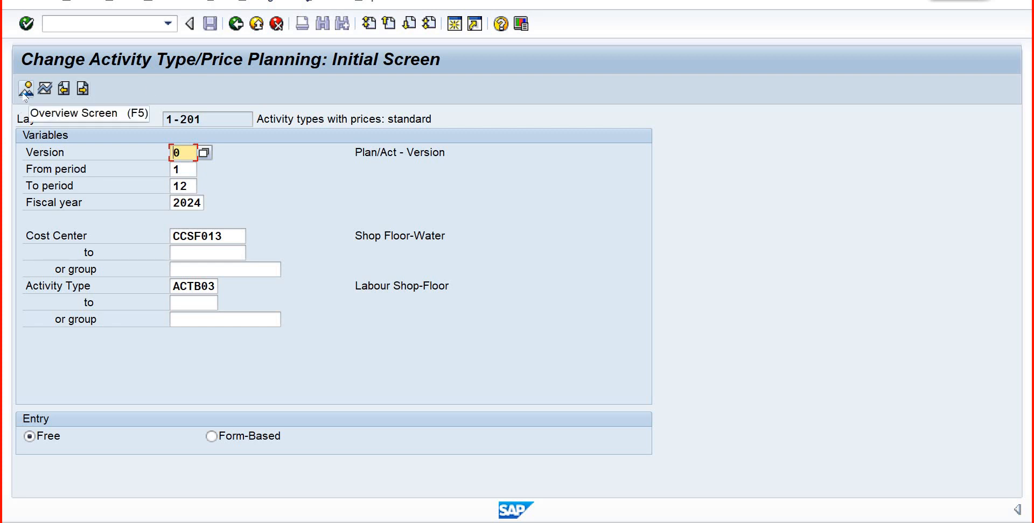
- Try to open the planning overview for cost center CCSF013 with activity type ACTB01
{"action": "left_click", "coordinate": [215, 287]}
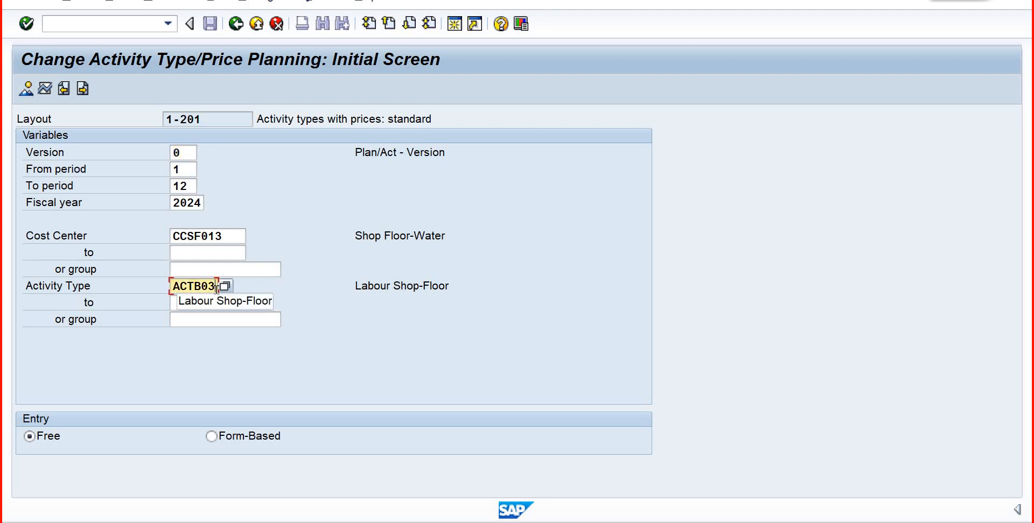
{"action": "key", "text": "BackSpace"}
{"action": "type", "text": "1"}
{"action": "key", "text": "Return"}
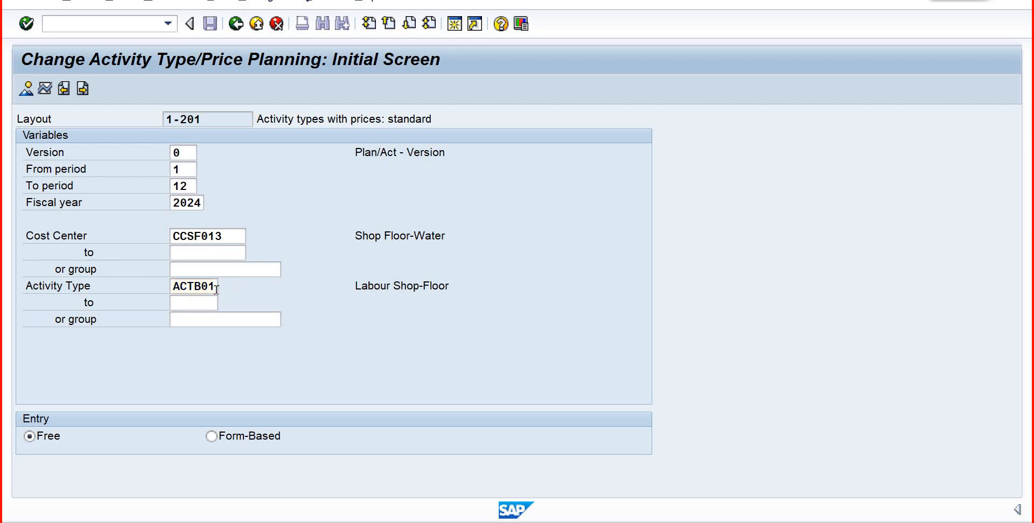
{"action": "key", "text": "F5"}
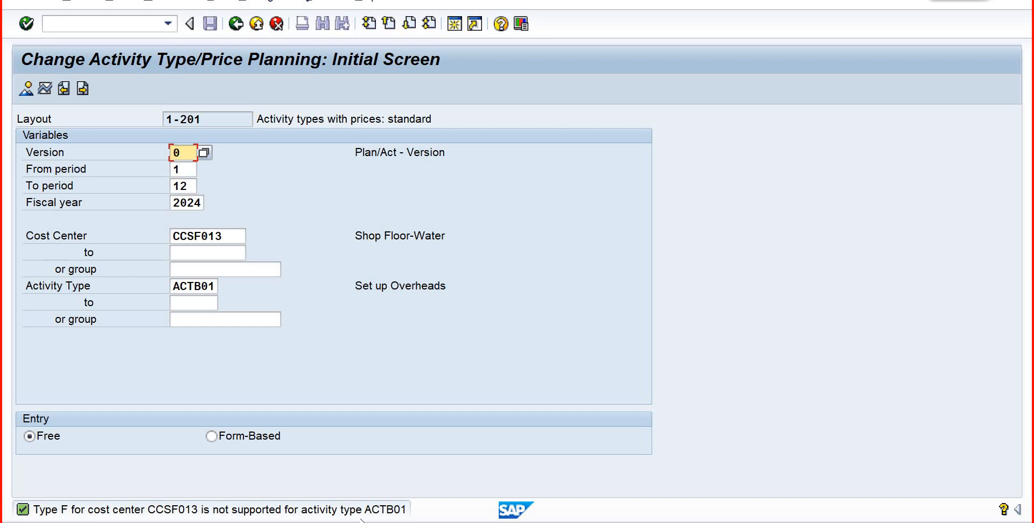
- Set the activity type for the price planning to ACTB03
{"action": "left_click", "coordinate": [215, 286]}
{"action": "key", "text": "BackSpace"}
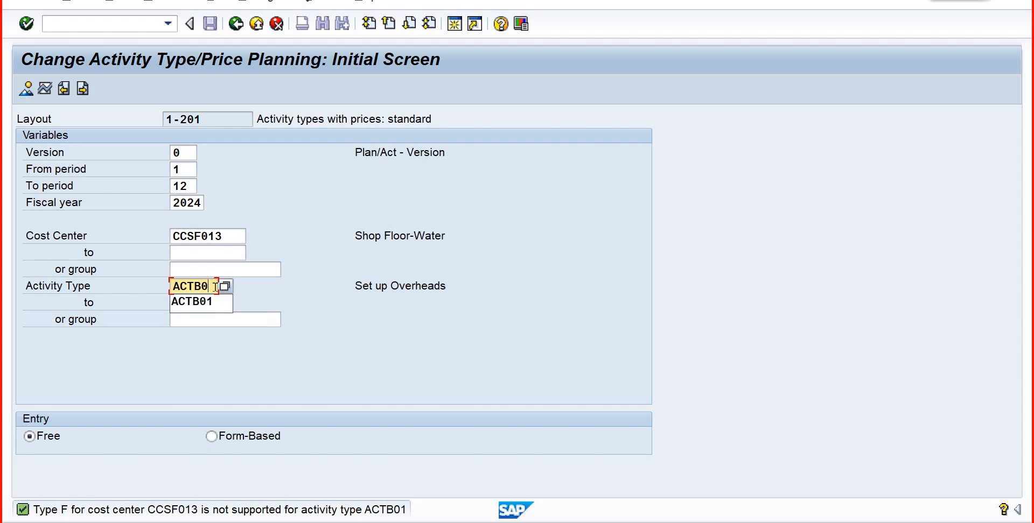
{"action": "type", "text": "3"}
{"action": "key", "text": "Return"}
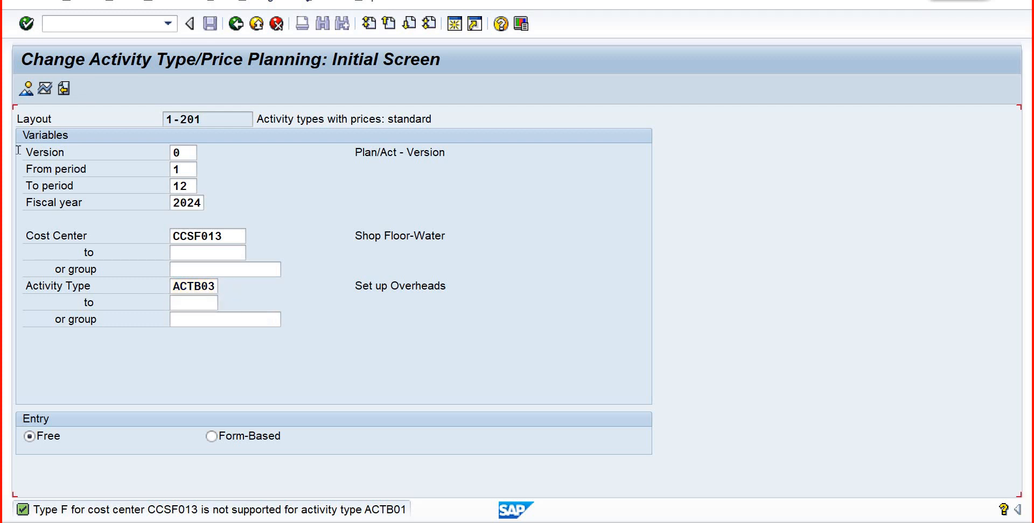
- Switch the entry mode to Form-Based, try to open the ACTB03 planning overview, and read the diagnosis of the message
{"action": "left_click", "coordinate": [26, 88]}
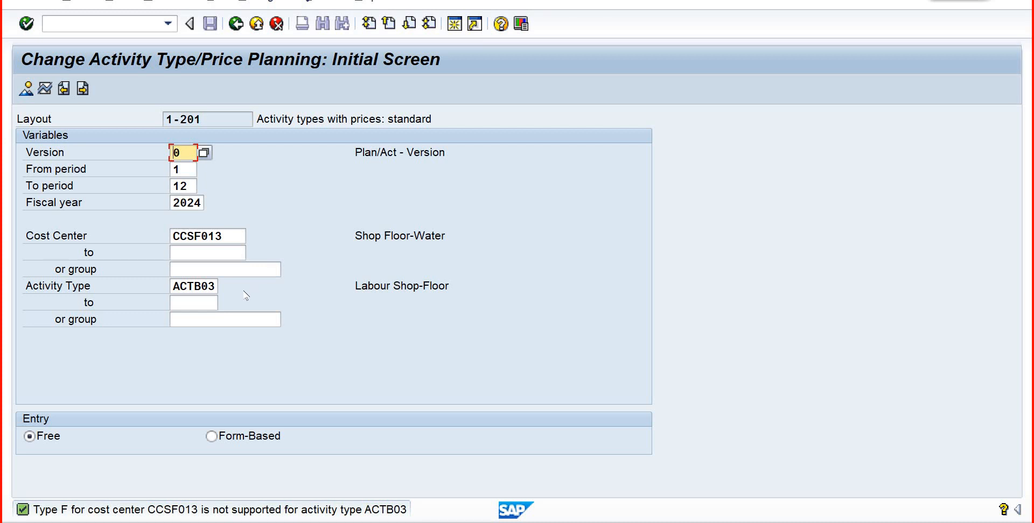
{"action": "left_click", "coordinate": [211, 436]}
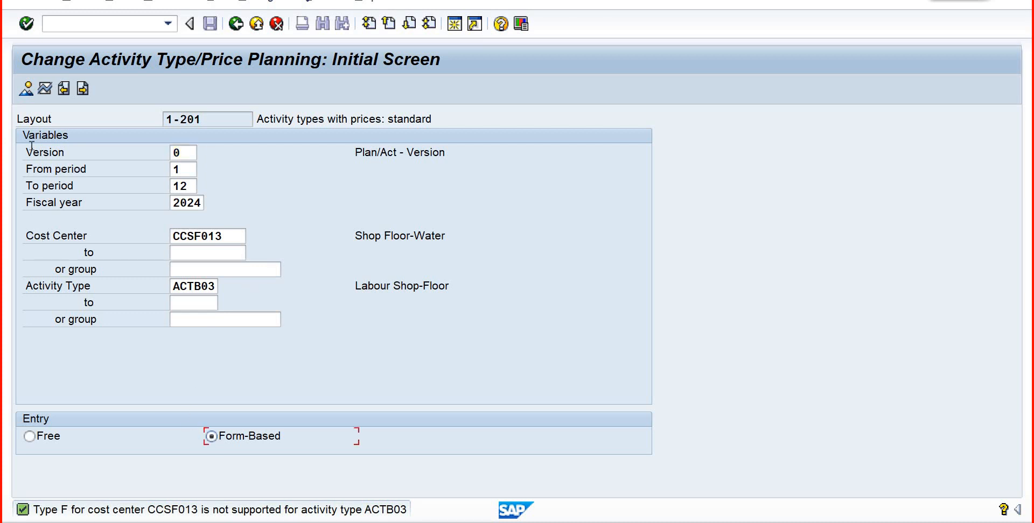
{"action": "left_click", "coordinate": [26, 88]}
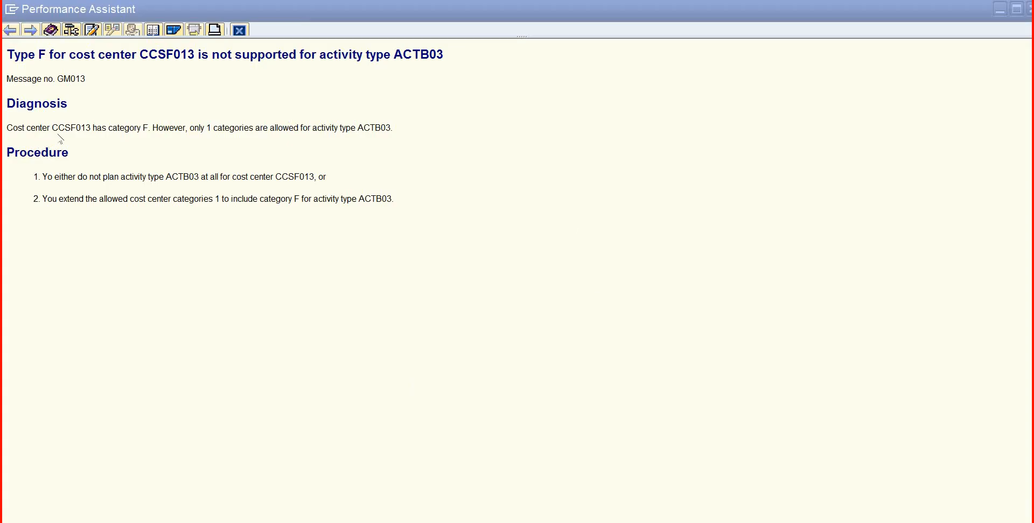
{"action": "left_click_drag", "start_coordinate": [52, 129], "coordinate": [144, 128]}
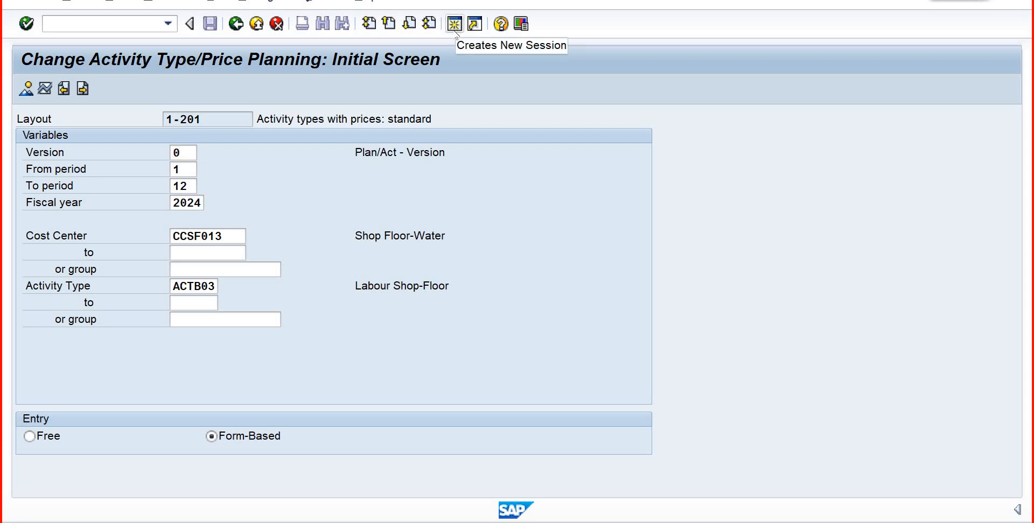
- Open a new maximized session and display the basic data of cost center CCSF013 for change with KS02
{"action": "left_click", "coordinate": [454, 26]}
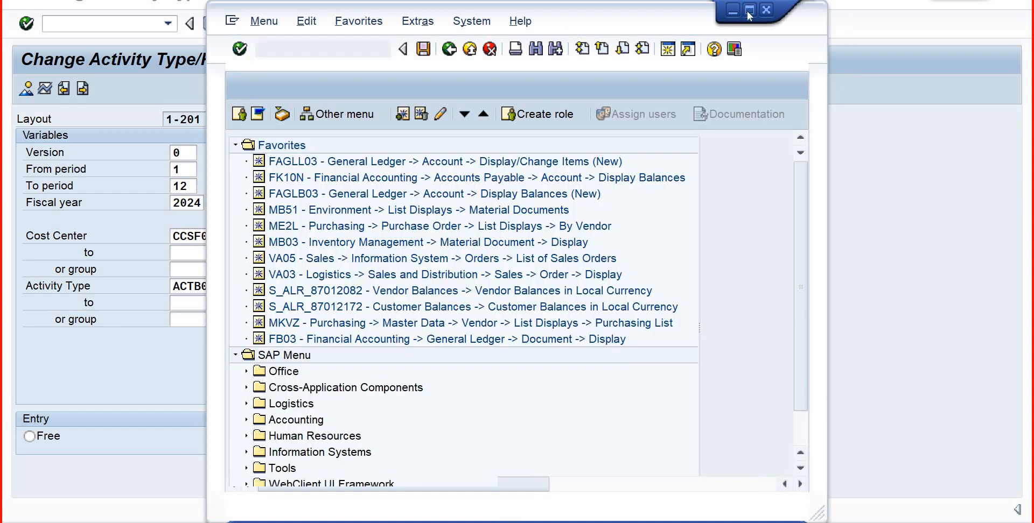
{"action": "left_click", "coordinate": [748, 10]}
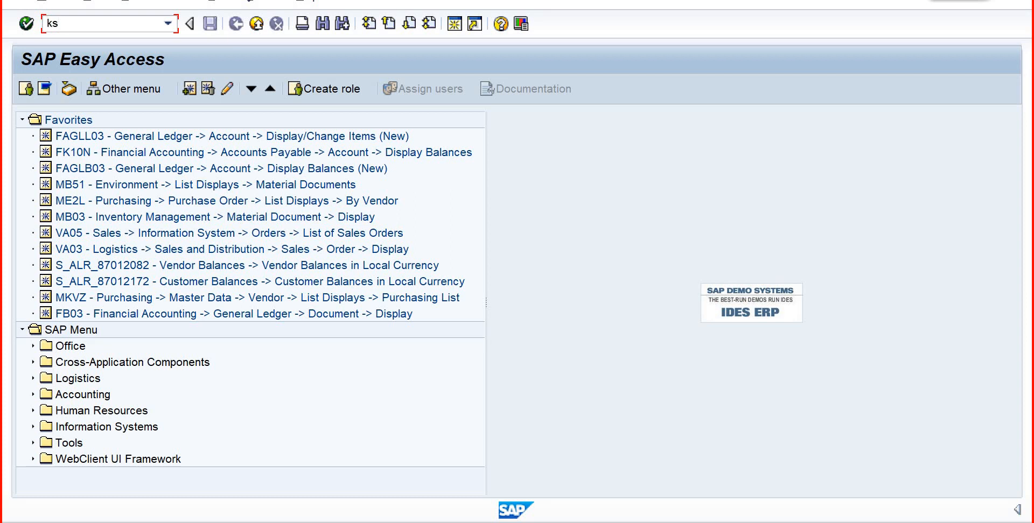
{"action": "type", "text": "02"}
{"action": "key", "text": "Return"}
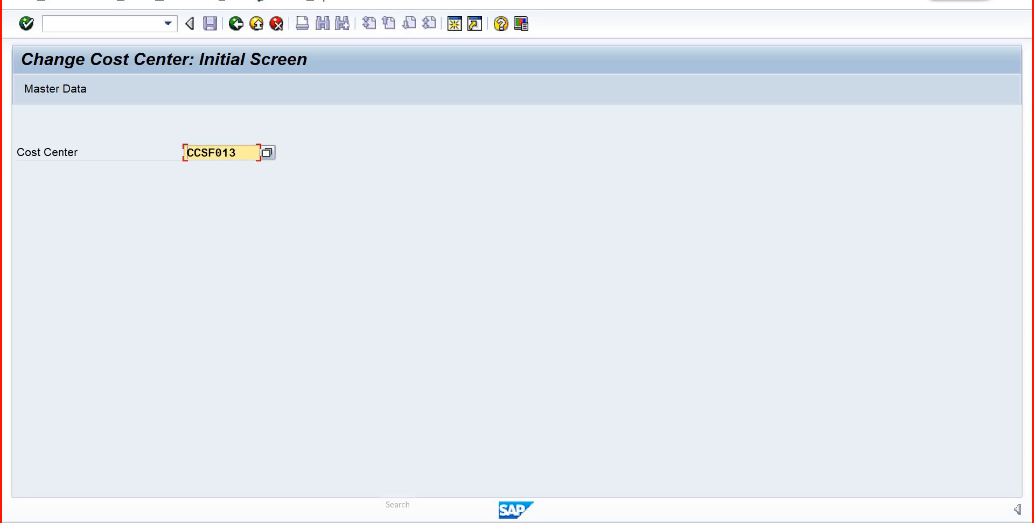
{"action": "key", "text": "Return"}
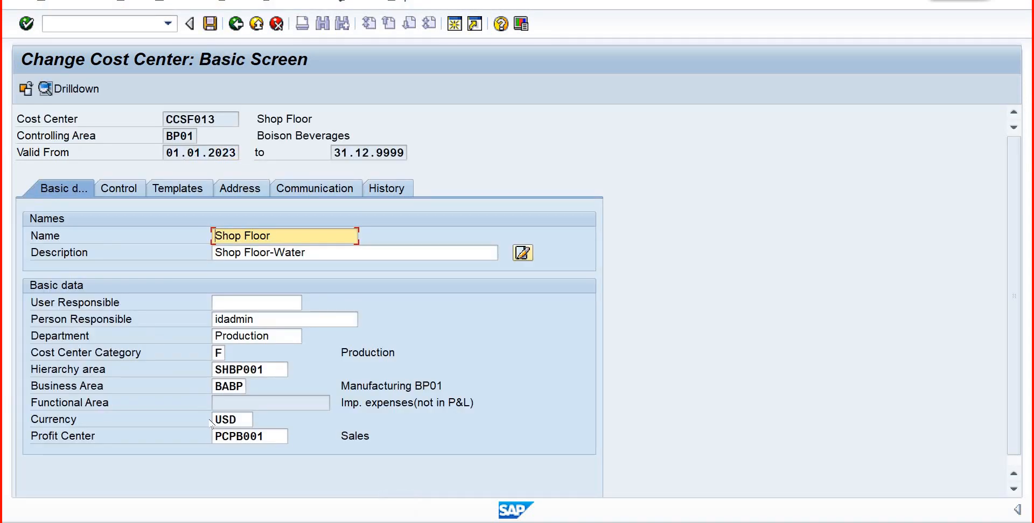
- Set the cost center category of CCSF013 to 1 (Production) and save the cost center
{"action": "left_click", "coordinate": [225, 354]}
{"action": "key", "text": "F4"}
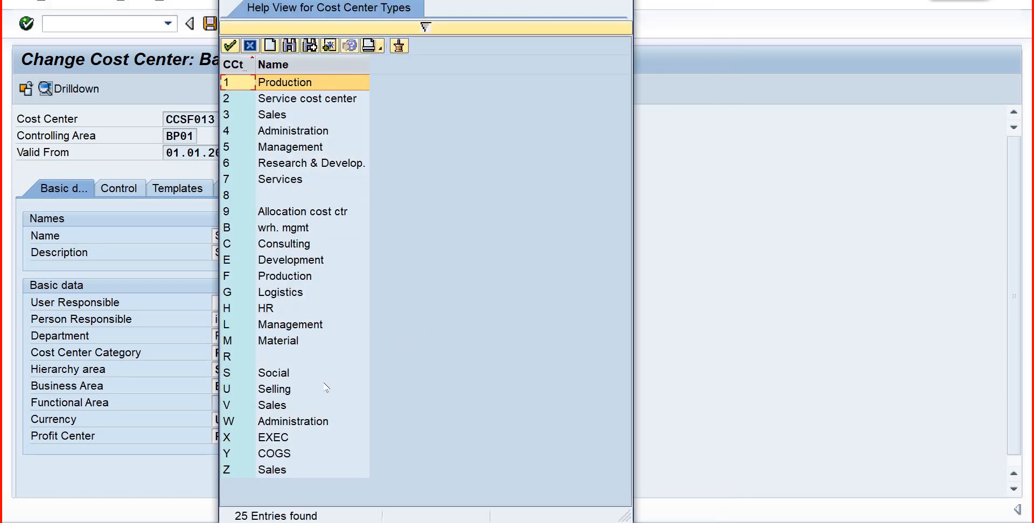
{"action": "left_click", "coordinate": [230, 46]}
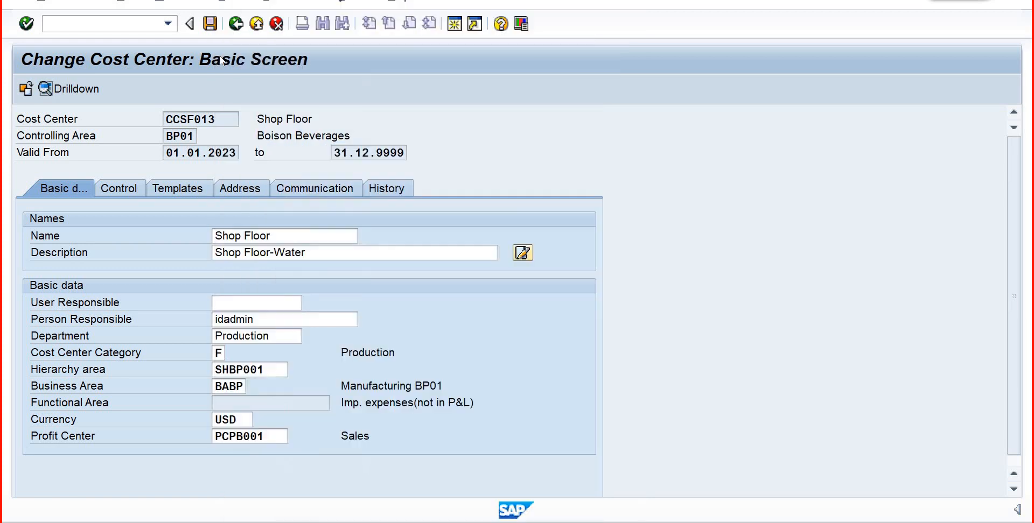
{"action": "left_click", "coordinate": [206, 22]}
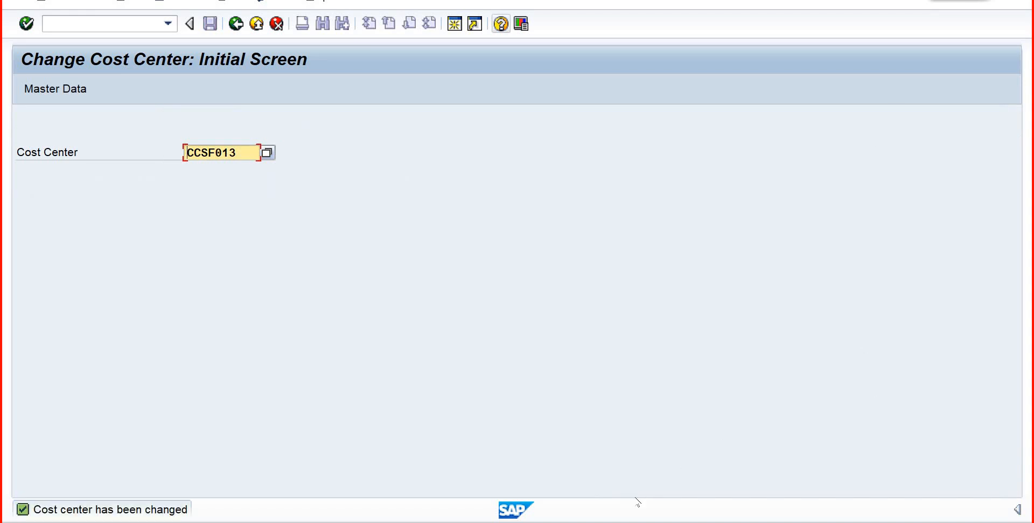
- Close the Create Cost Element session and return to the activity type price planning session
{"action": "mouse_move", "coordinate": [634, 509]}
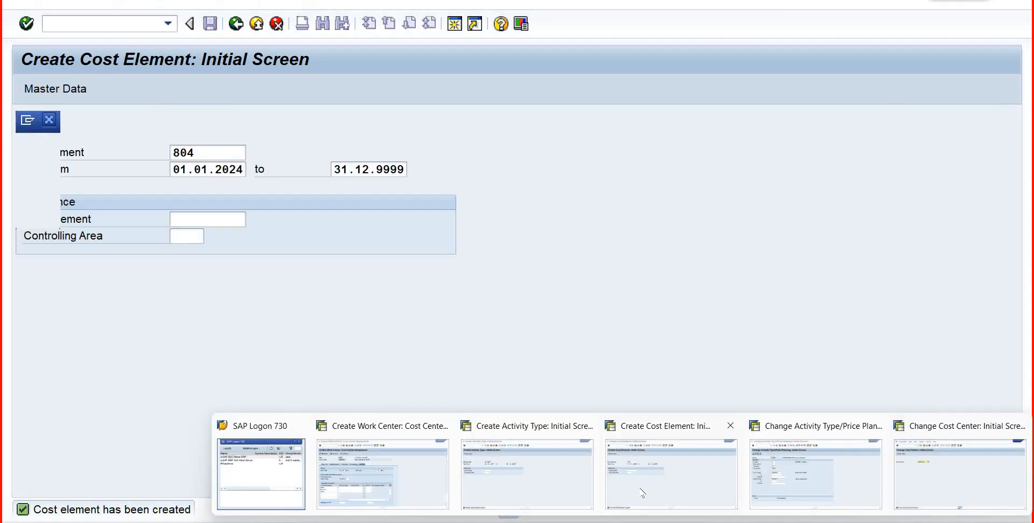
{"action": "left_click", "coordinate": [728, 426]}
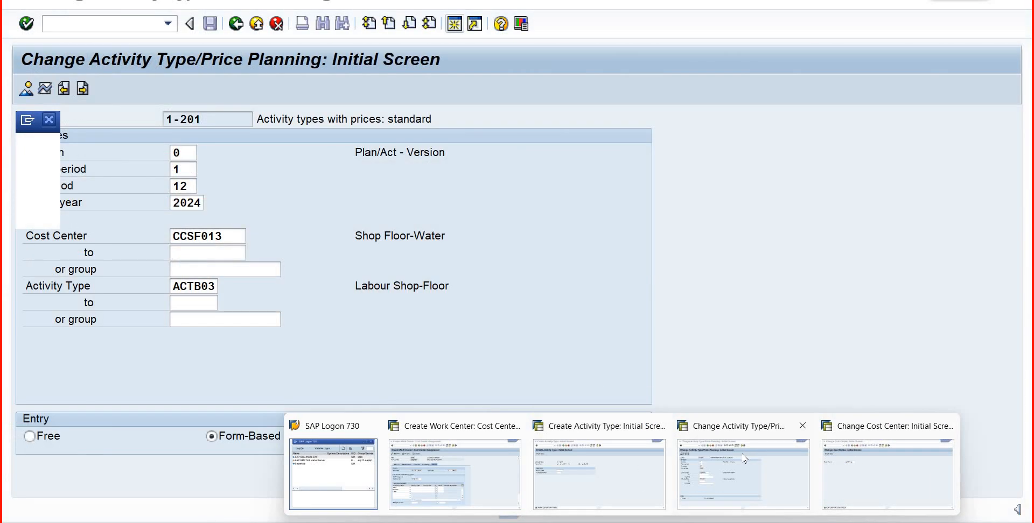
{"action": "left_click", "coordinate": [745, 459]}
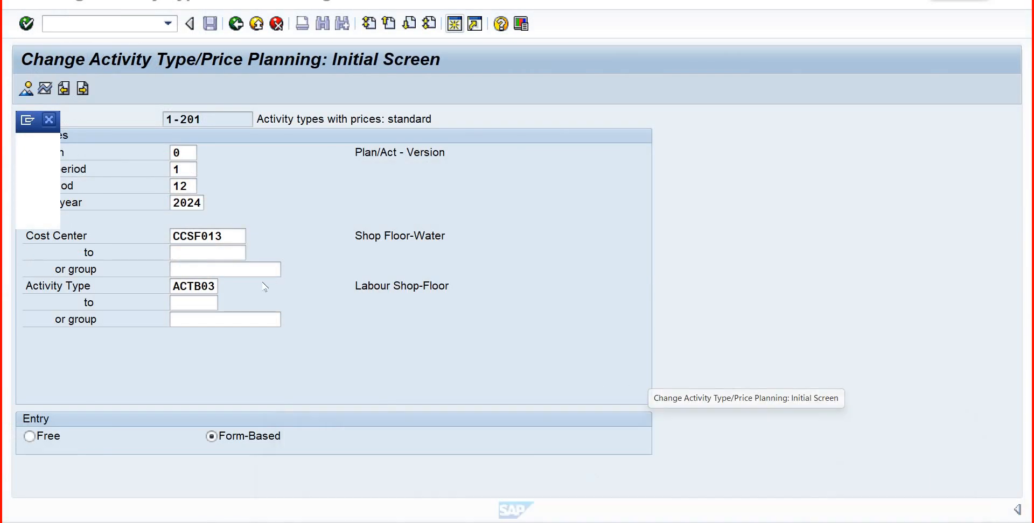
- Try again to open the planning overview for cost center CCSF013 with activity type ACTB03
{"action": "left_click", "coordinate": [232, 232]}
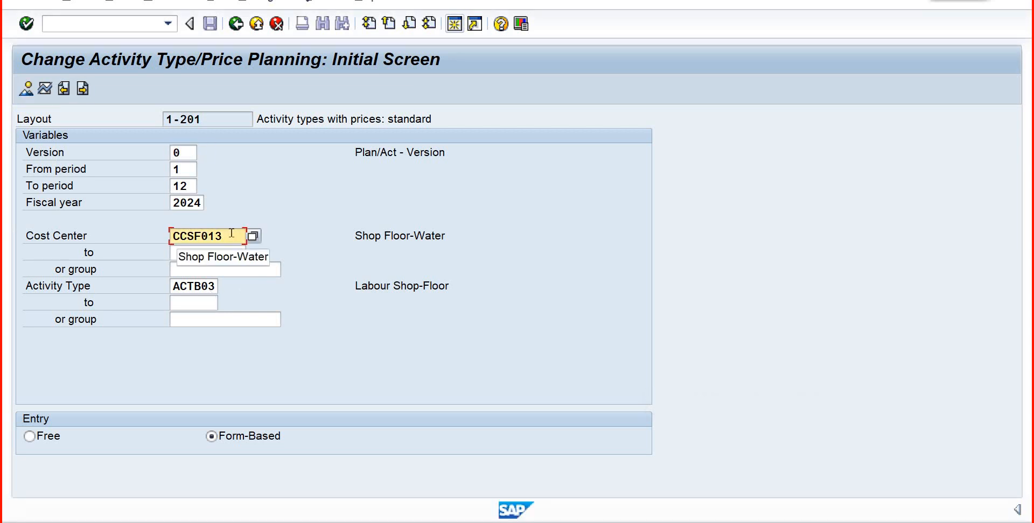
{"action": "key", "text": "Return"}
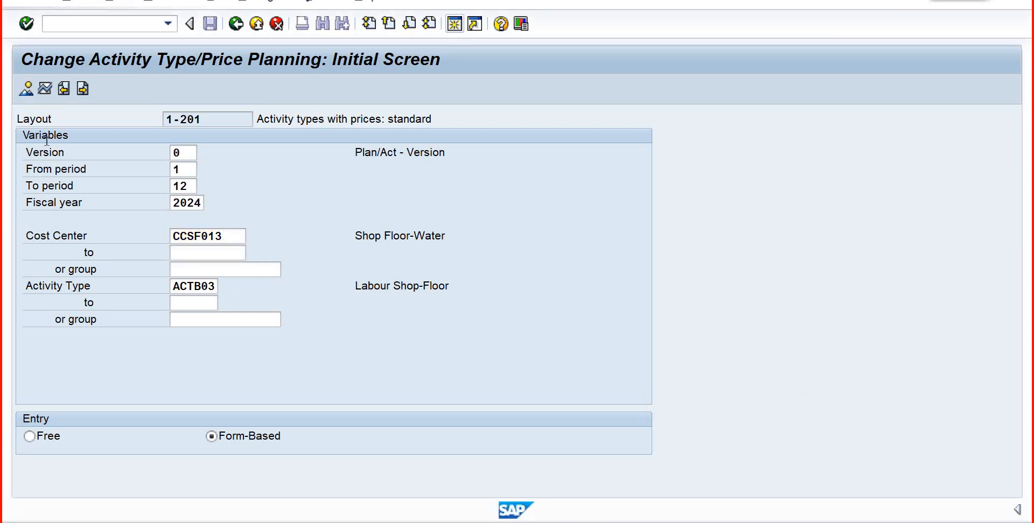
{"action": "left_click", "coordinate": [25, 93]}
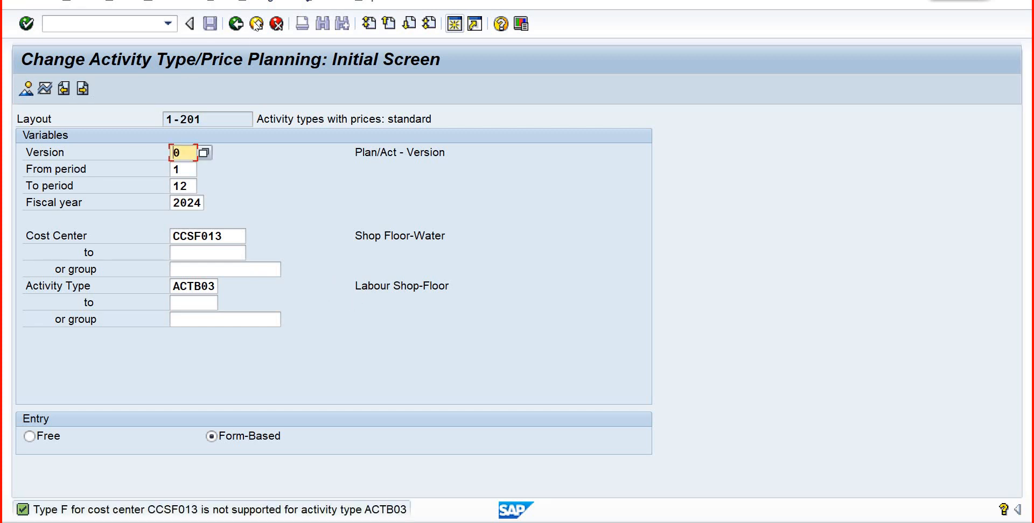
- Restart transaction KP26 and choose CCSF013 again from the BP01 cost center search results
{"action": "left_click", "coordinate": [128, 27]}
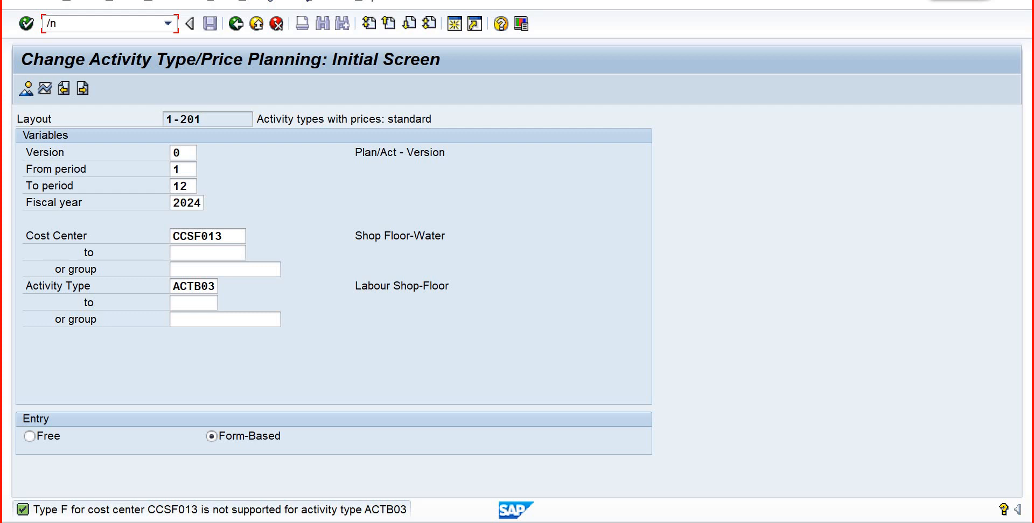
{"action": "type", "text": "/nkp26"}
{"action": "key", "text": "Return"}
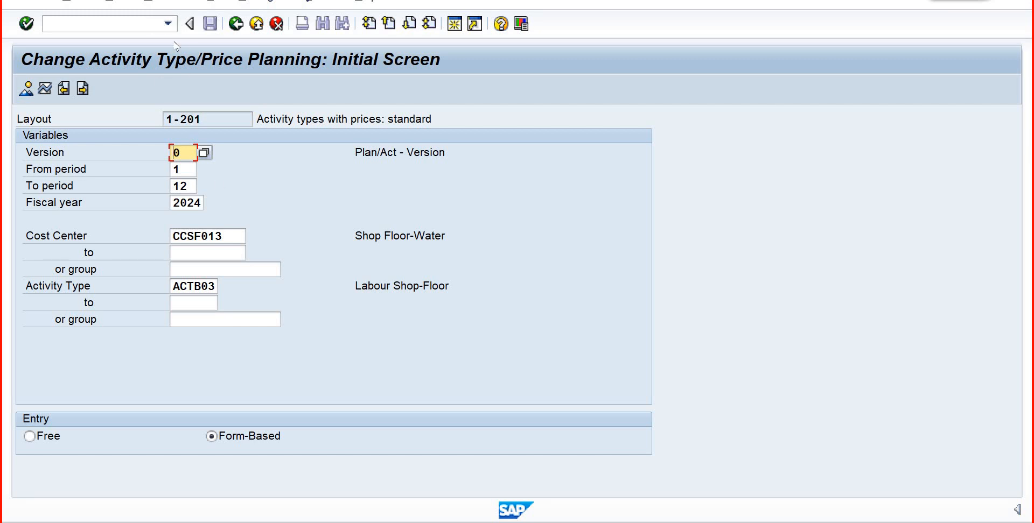
{"action": "left_click", "coordinate": [227, 235]}
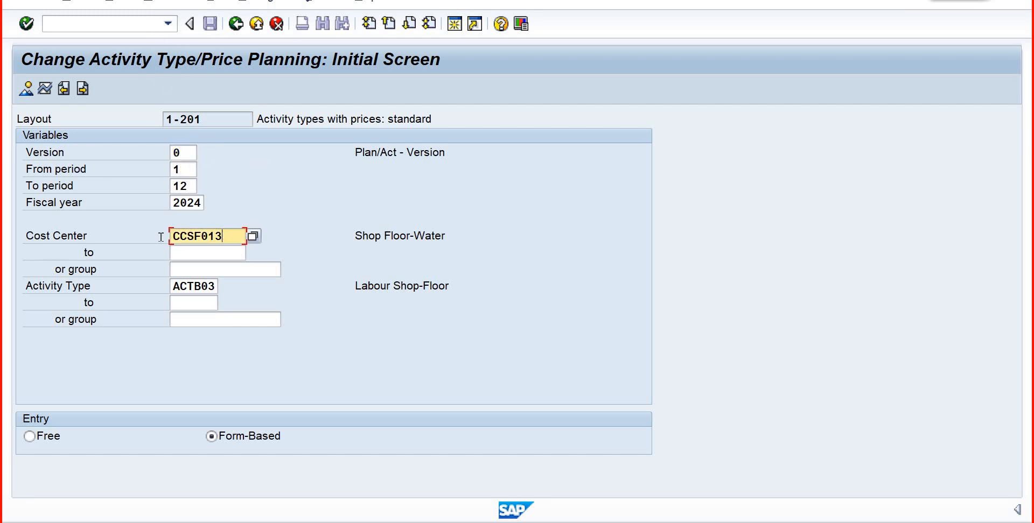
{"action": "double_click", "coordinate": [243, 235]}
{"action": "left_click", "coordinate": [253, 237]}
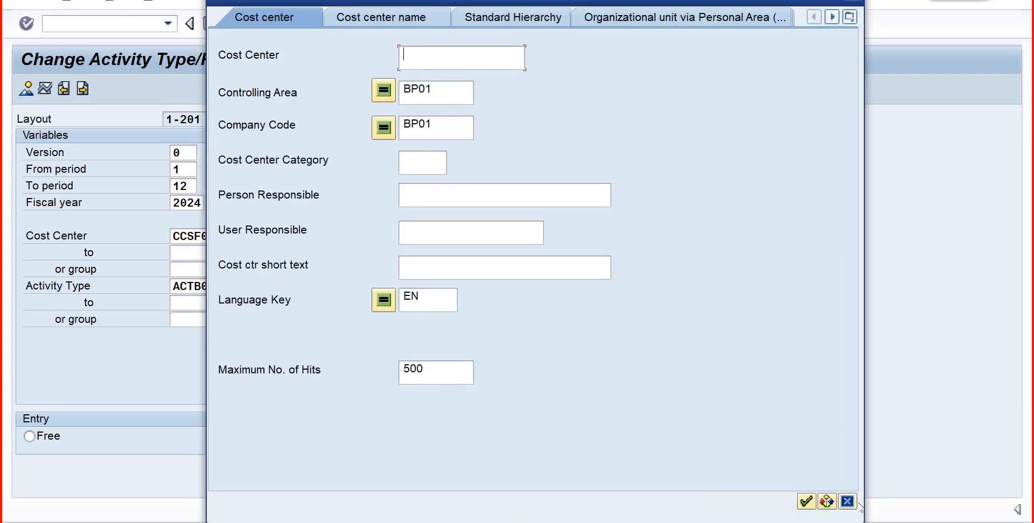
{"action": "left_click", "coordinate": [806, 502]}
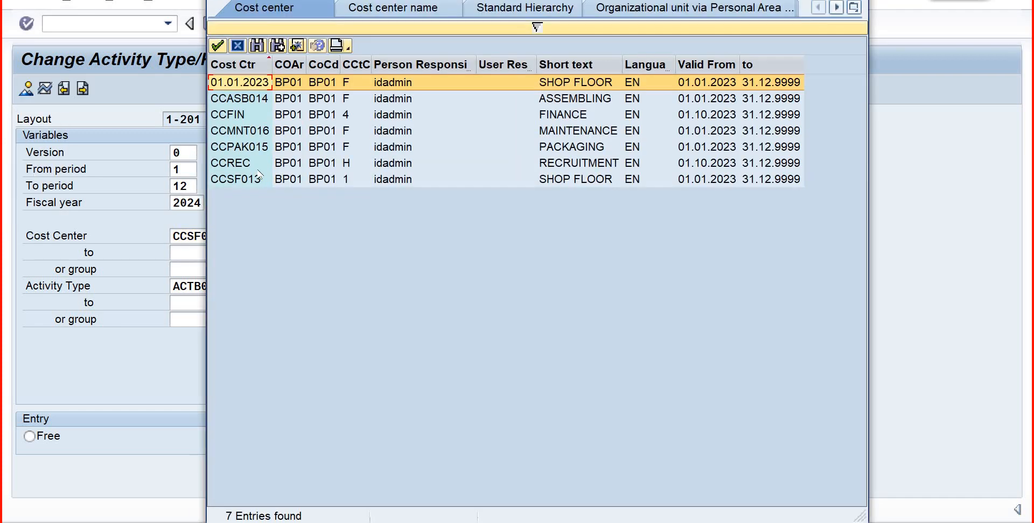
{"action": "left_click", "coordinate": [260, 179]}
{"action": "left_click", "coordinate": [218, 46]}
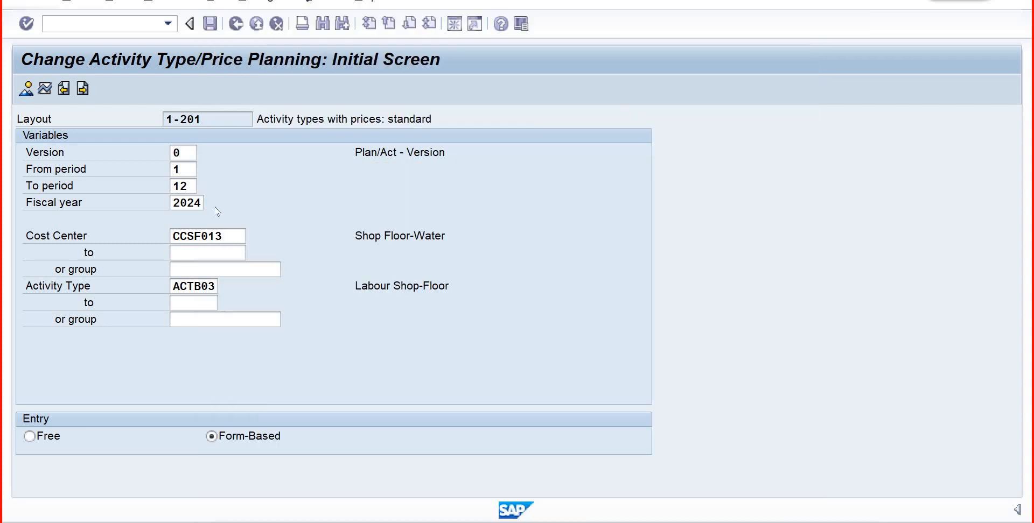
- Reselect the category 1 cost center CCSF013 and open the planning overview for activity type ACTB03
{"action": "left_click", "coordinate": [252, 237]}
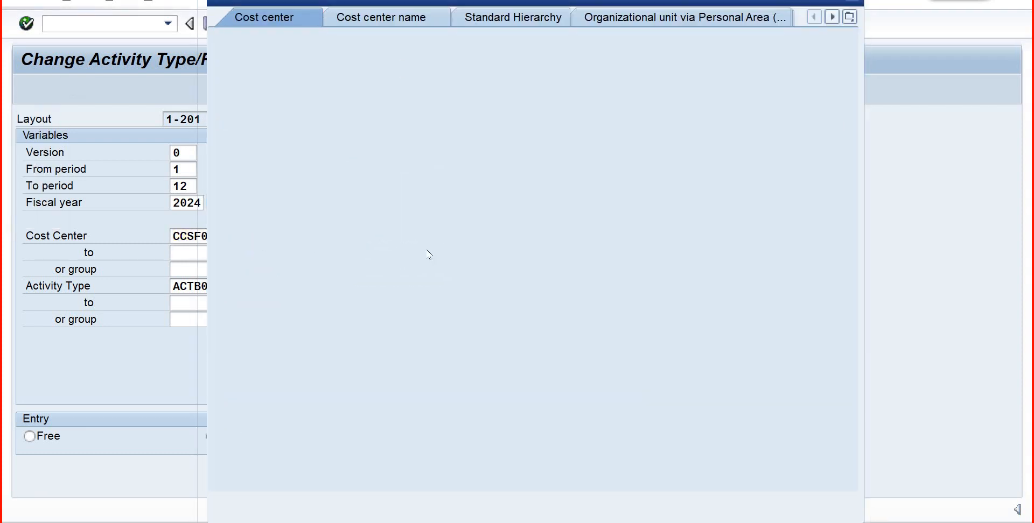
{"action": "left_click", "coordinate": [806, 502]}
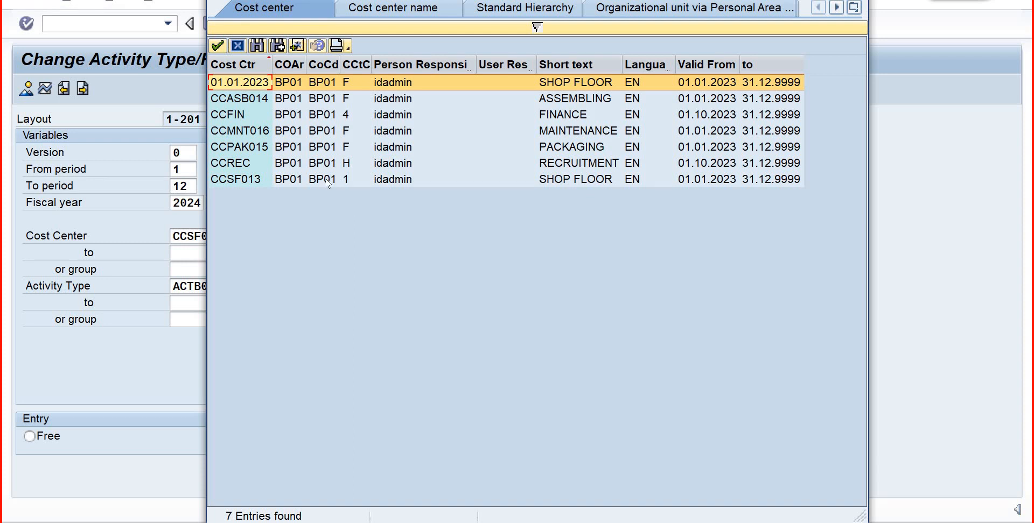
{"action": "left_click", "coordinate": [347, 181]}
{"action": "left_click", "coordinate": [218, 47]}
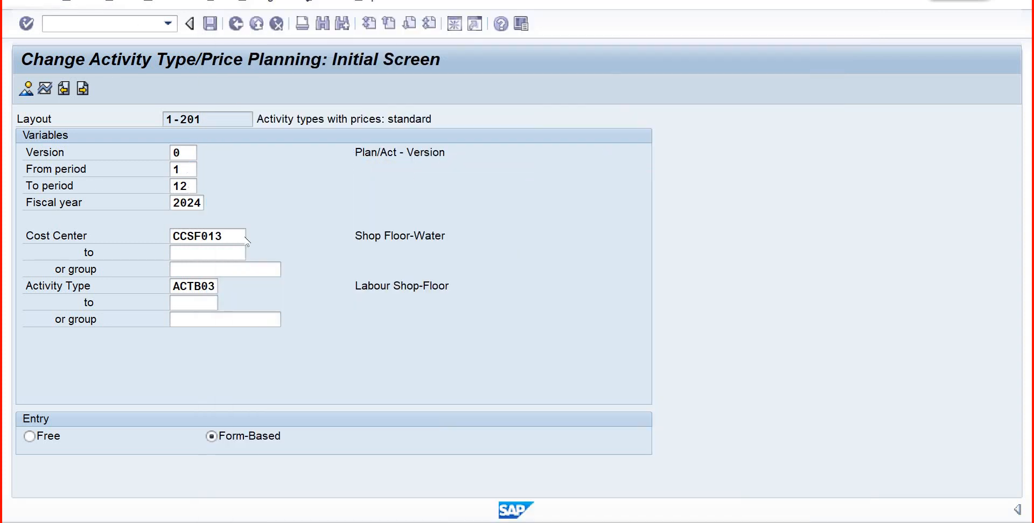
{"action": "left_click", "coordinate": [44, 89]}
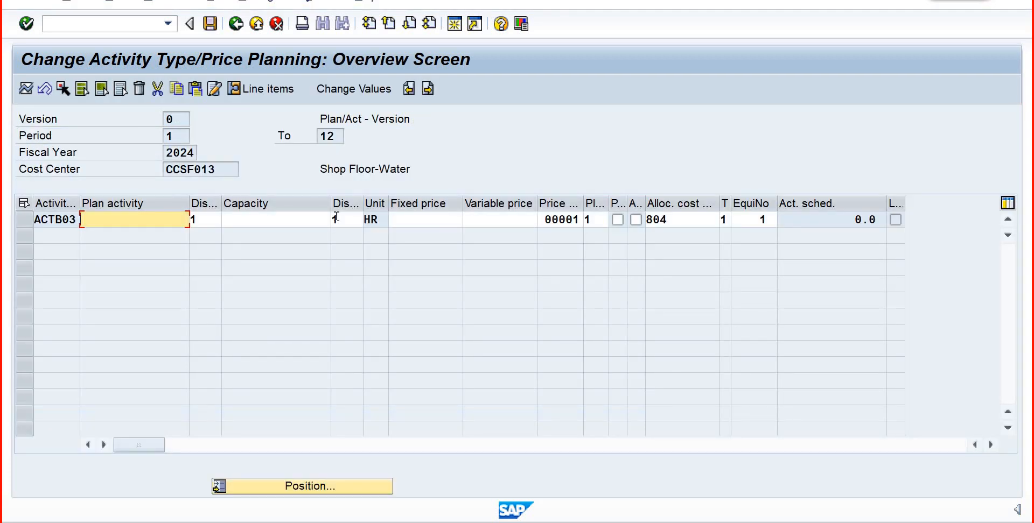
- Look up the cost elements in chart of accounts COAB and assign 804 (Labour Cost) as ACTB03's allocation cost element
{"action": "left_click", "coordinate": [415, 221]}
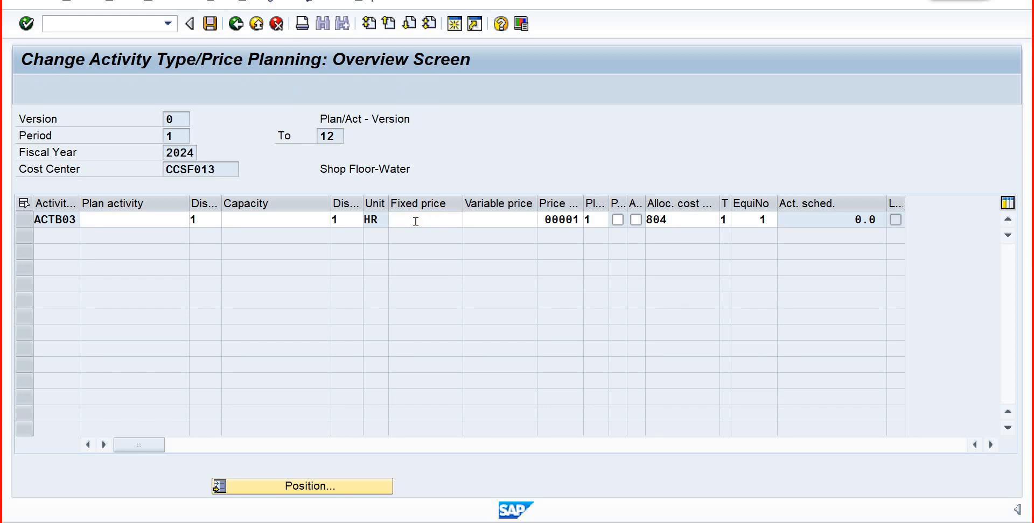
{"action": "left_click", "coordinate": [470, 220]}
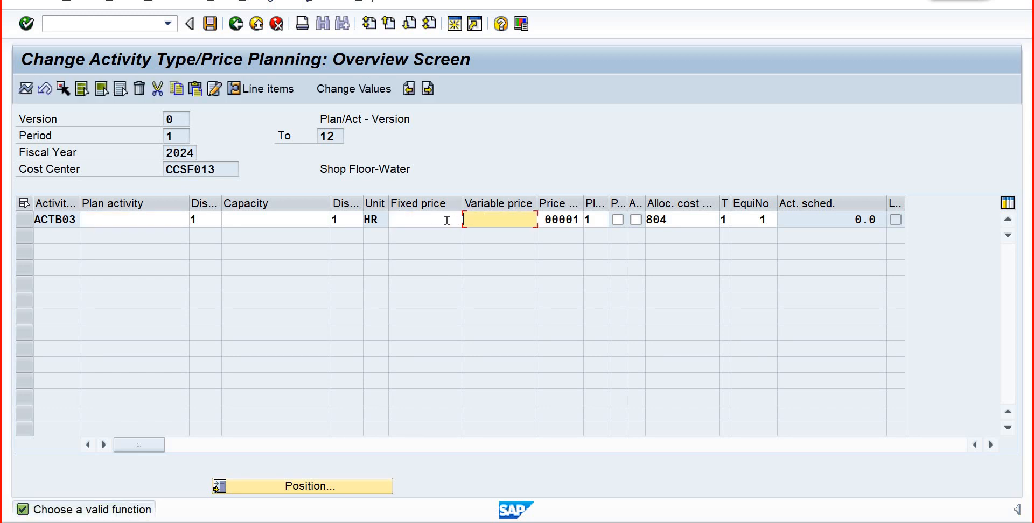
{"action": "left_click", "coordinate": [711, 221]}
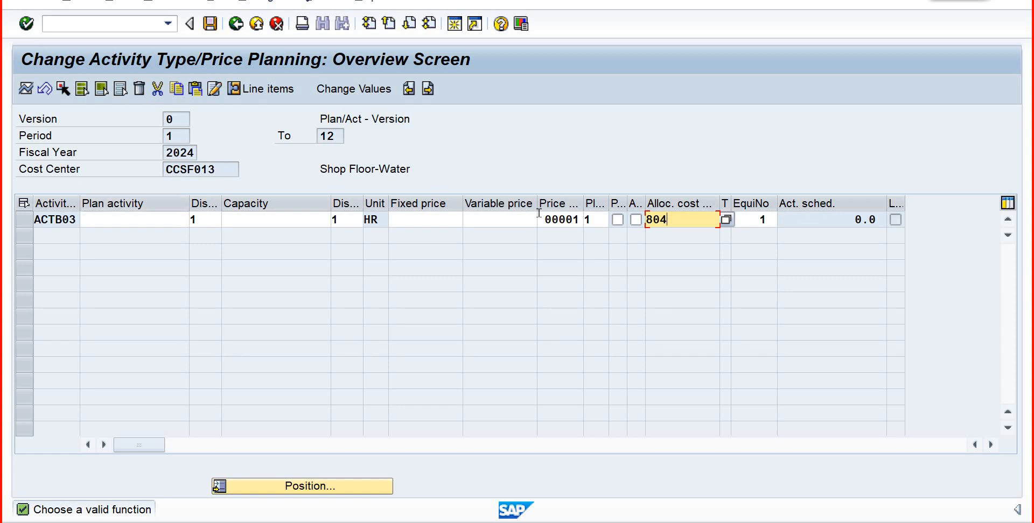
{"action": "left_click", "coordinate": [725, 219]}
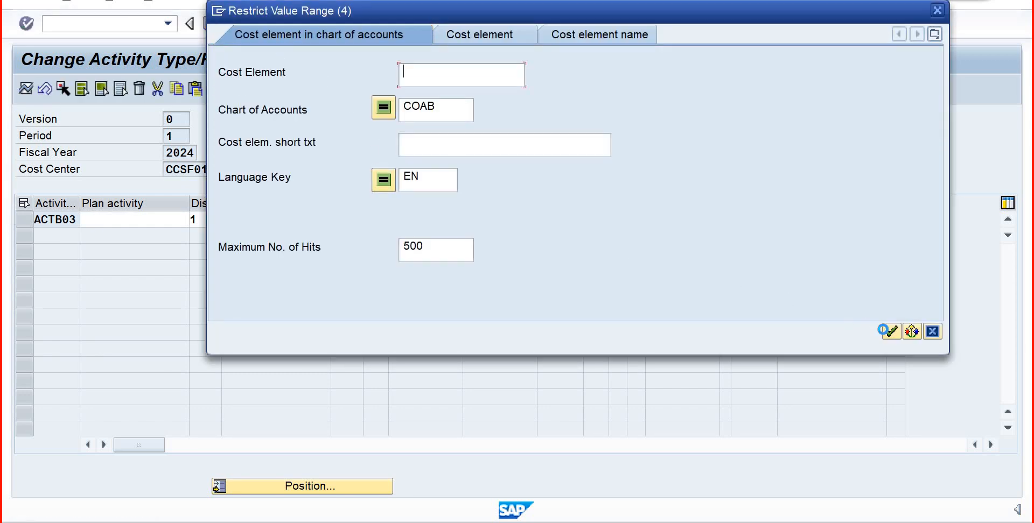
{"action": "left_click", "coordinate": [891, 331]}
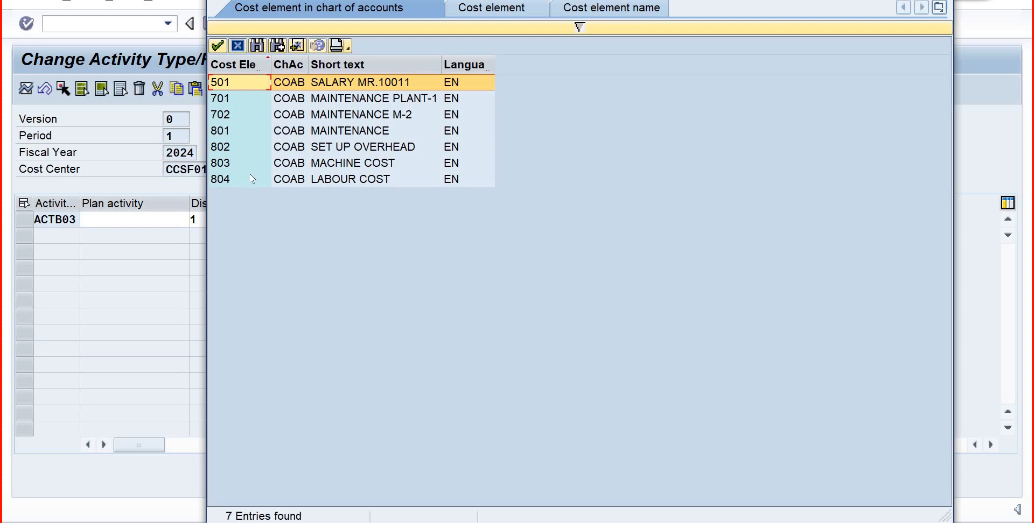
{"action": "left_click", "coordinate": [248, 180]}
{"action": "left_click", "coordinate": [217, 45]}
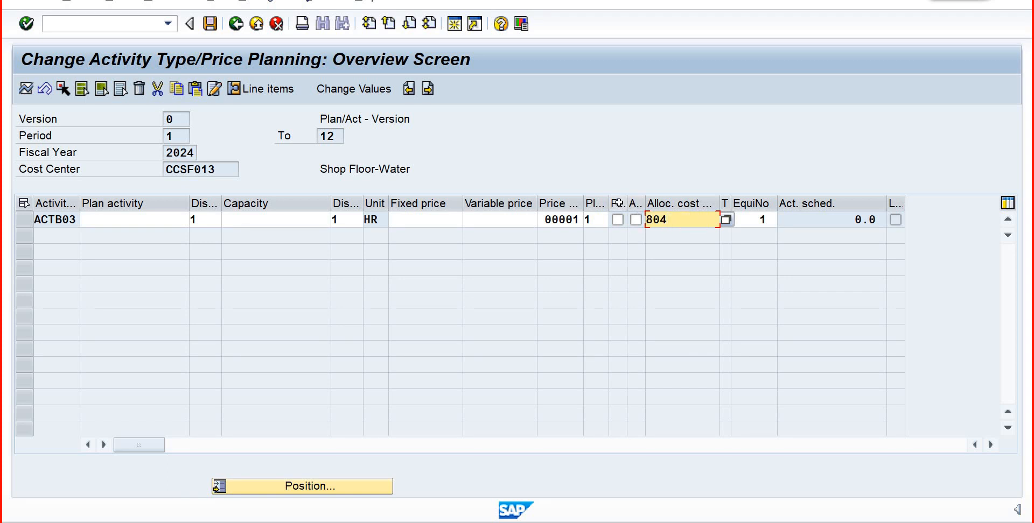
- Set the fixed price of activity type ACTB03 to 150 and its variable price to 120
{"action": "left_click", "coordinate": [422, 220]}
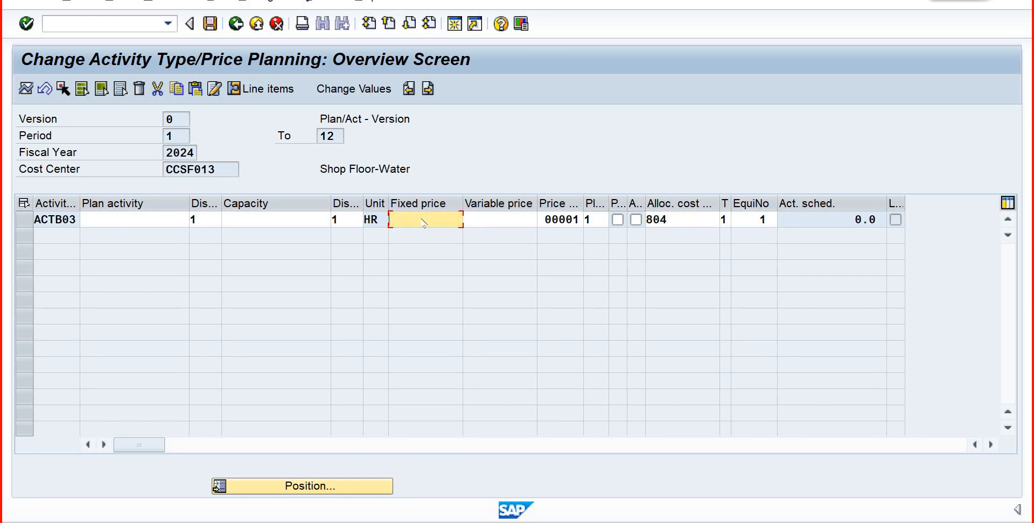
{"action": "type", "text": "150"}
{"action": "key", "text": "Tab"}
{"action": "type", "text": "12"}
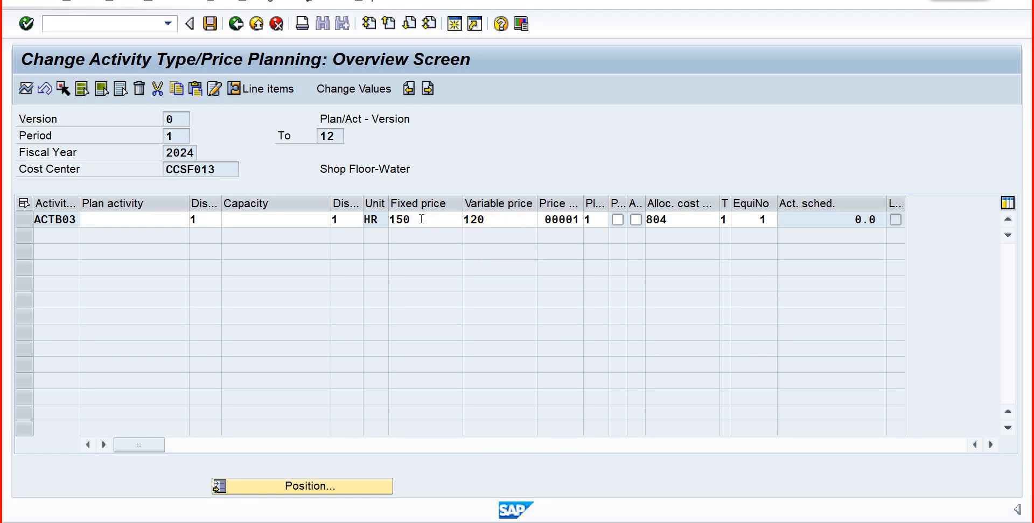
- Save the price planning of activity type ACTB03 and leave the planning transaction
{"action": "key", "text": "Return"}
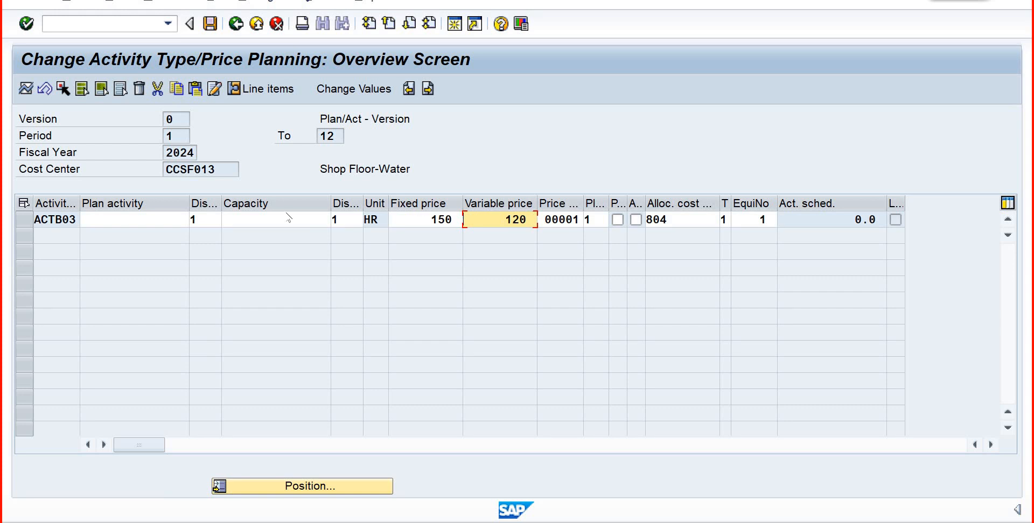
{"action": "left_click", "coordinate": [210, 30]}
{"action": "left_click", "coordinate": [210, 29]}
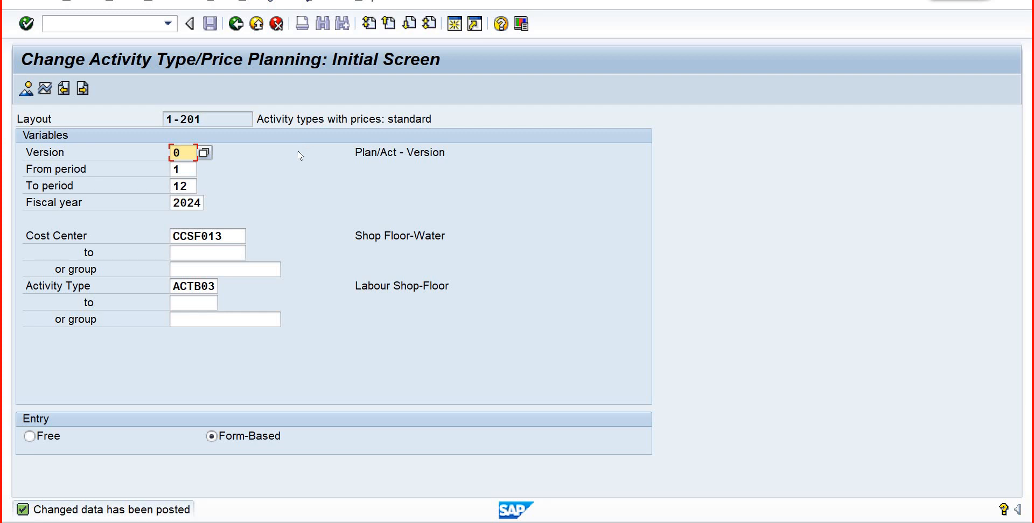
{"action": "left_click", "coordinate": [236, 24]}
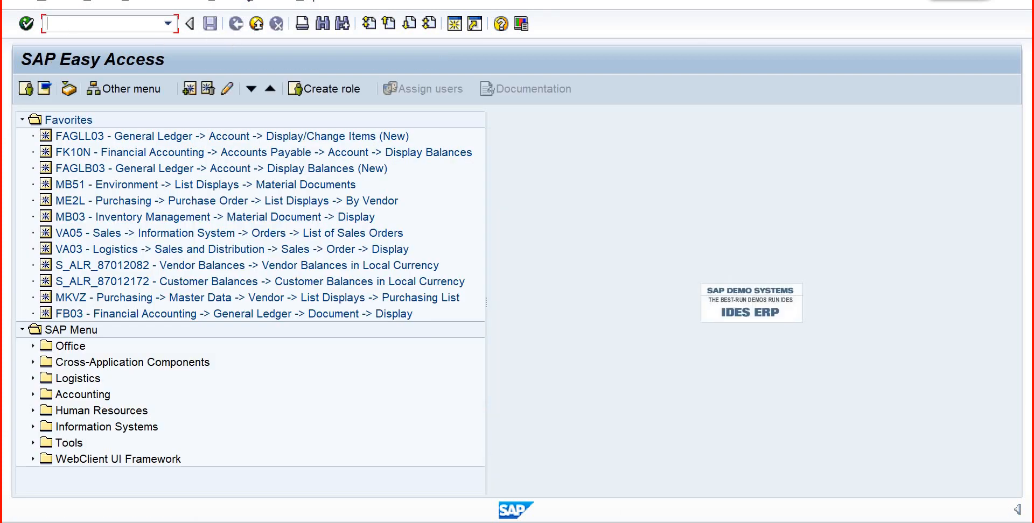
- Start transaction KP26 and open the planning overview for activity type ACTB01 on cost center CCSF013
{"action": "type", "text": "kp26"}
{"action": "key", "text": "Return"}
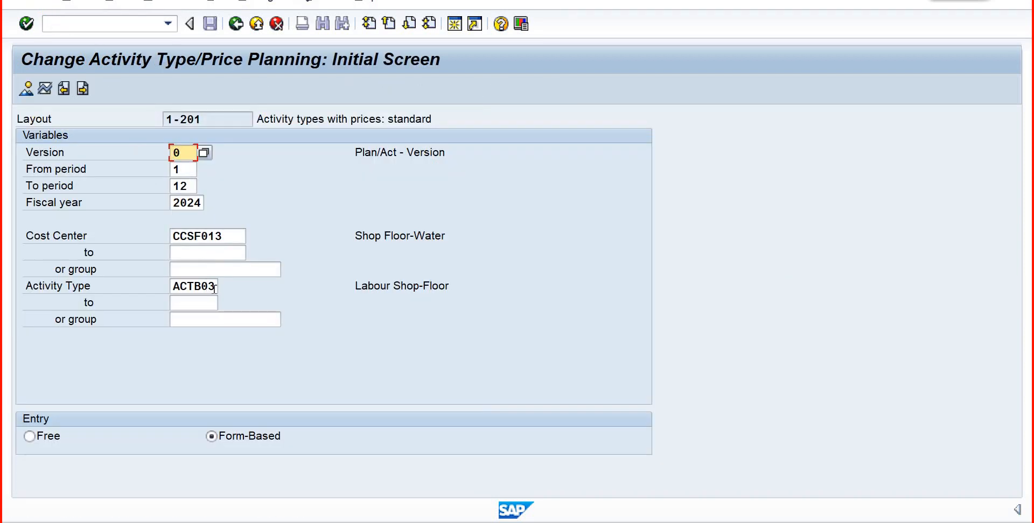
{"action": "left_click", "coordinate": [215, 287]}
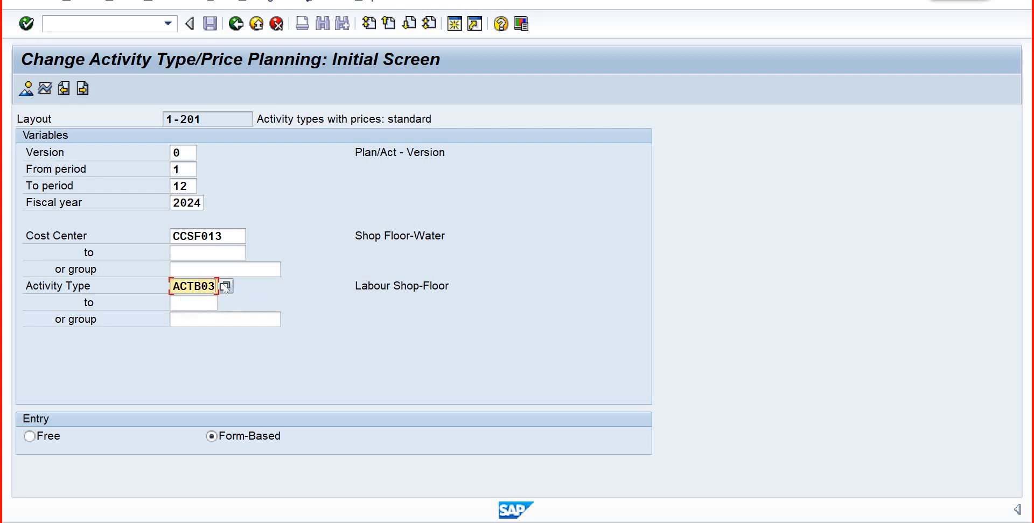
{"action": "key", "text": "BackSpace"}
{"action": "type", "text": "1"}
{"action": "key", "text": "Return"}
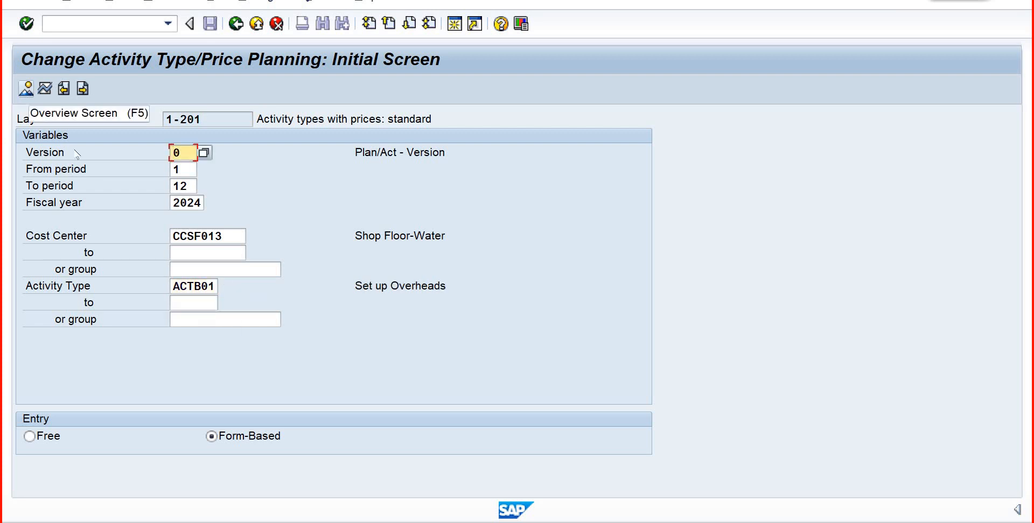
{"action": "left_click", "coordinate": [26, 89]}
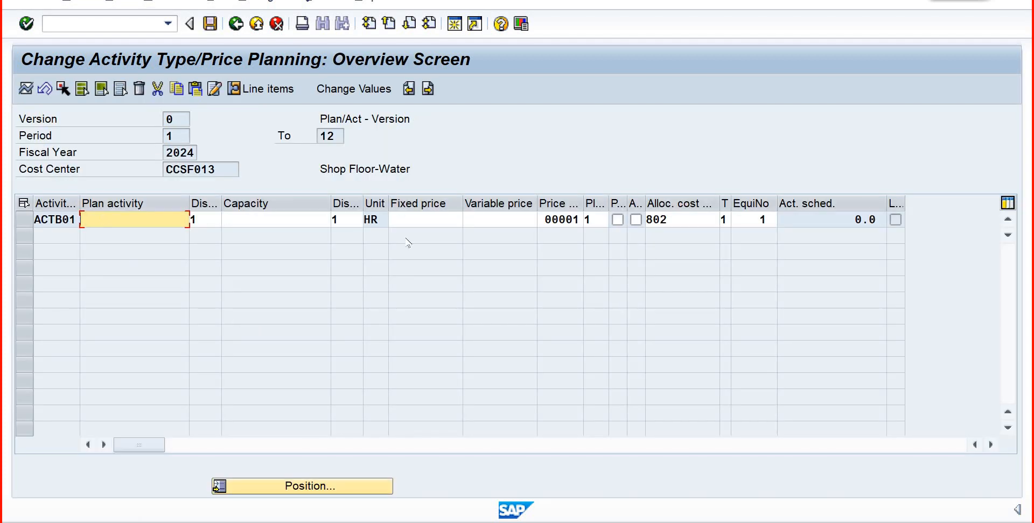
- Set ACTB01's fixed price to 250 and its variable price to 200, and save the planning data
{"action": "left_click", "coordinate": [441, 220]}
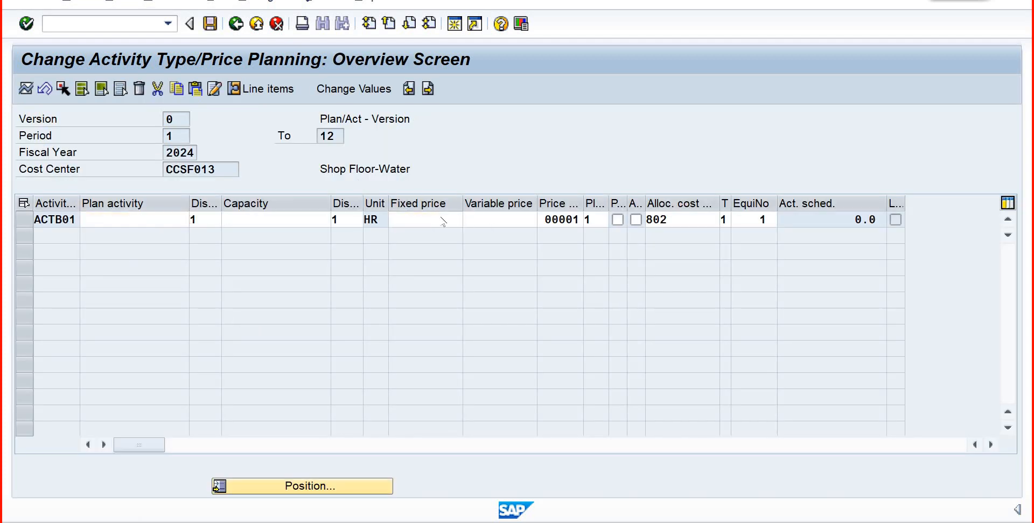
{"action": "type", "text": "250"}
{"action": "key", "text": "Return"}
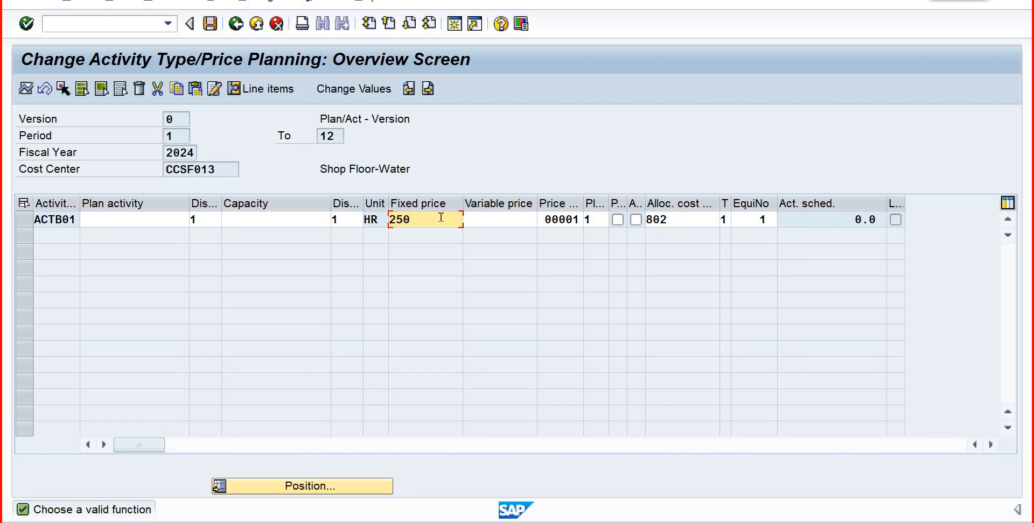
{"action": "key", "text": "Tab"}
{"action": "type", "text": "200"}
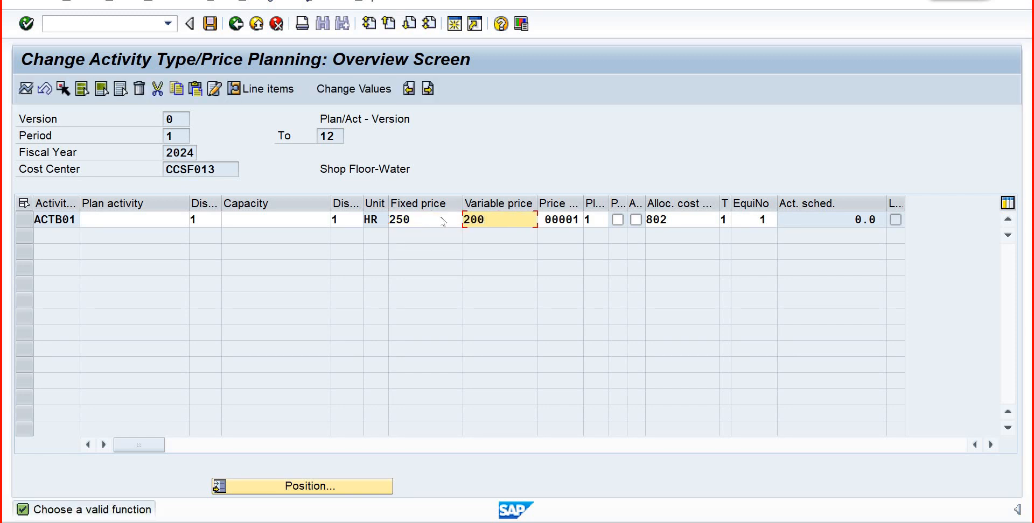
{"action": "key", "text": "Return"}
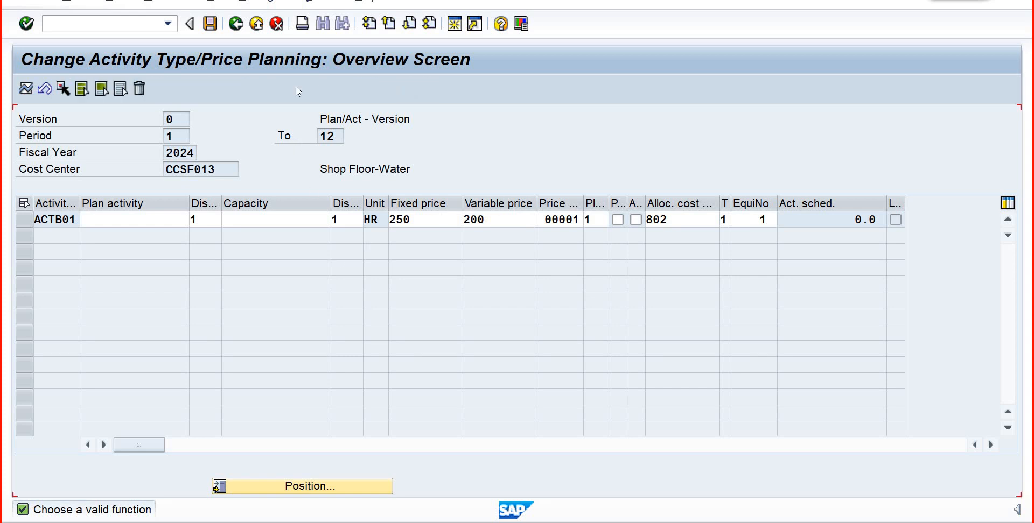
{"action": "left_click", "coordinate": [213, 28]}
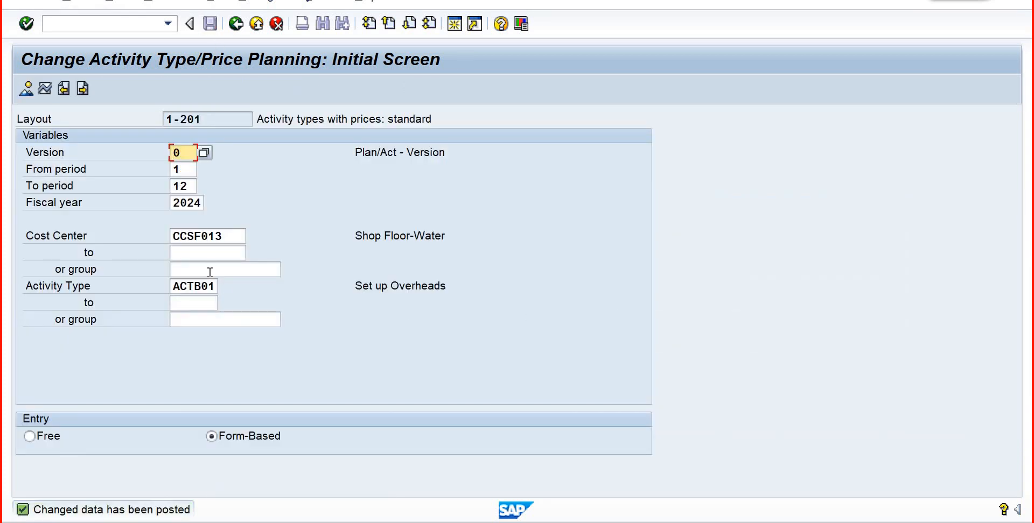
- Change the activity type to ACTB02 and open its planning overview for cost center CCSF013
{"action": "left_click", "coordinate": [215, 291]}
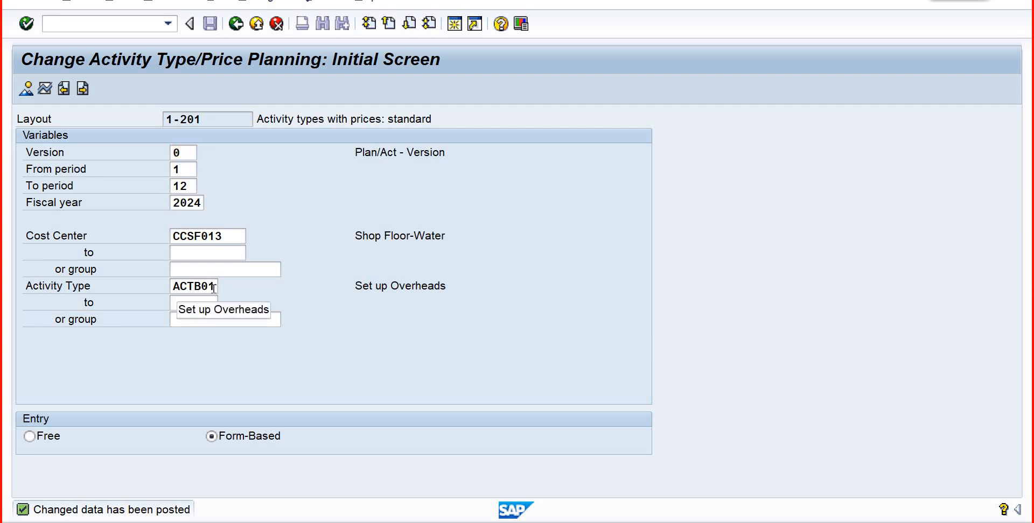
{"action": "left_click", "coordinate": [214, 287]}
{"action": "key", "text": "F4"}
{"action": "left_click", "coordinate": [212, 286]}
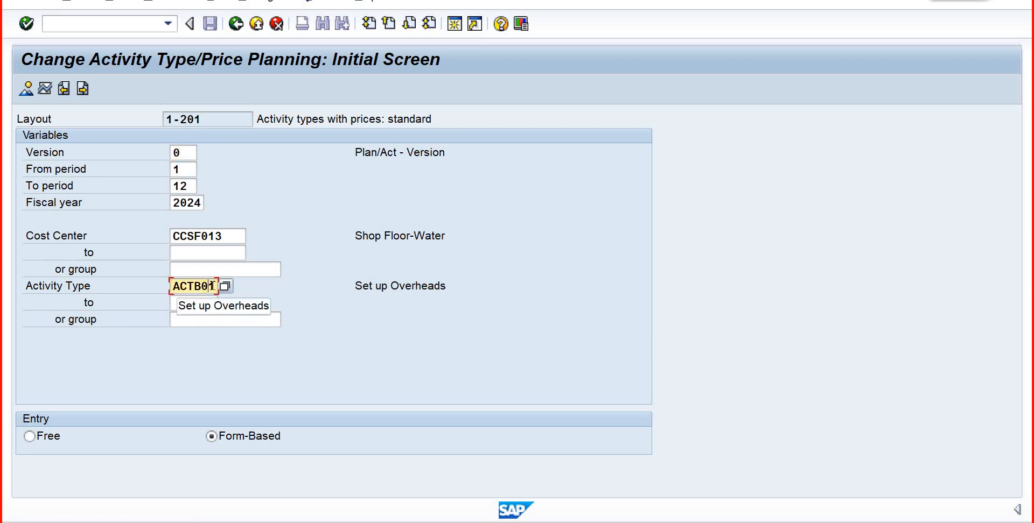
{"action": "key", "text": "BackSpace"}
{"action": "type", "text": "2"}
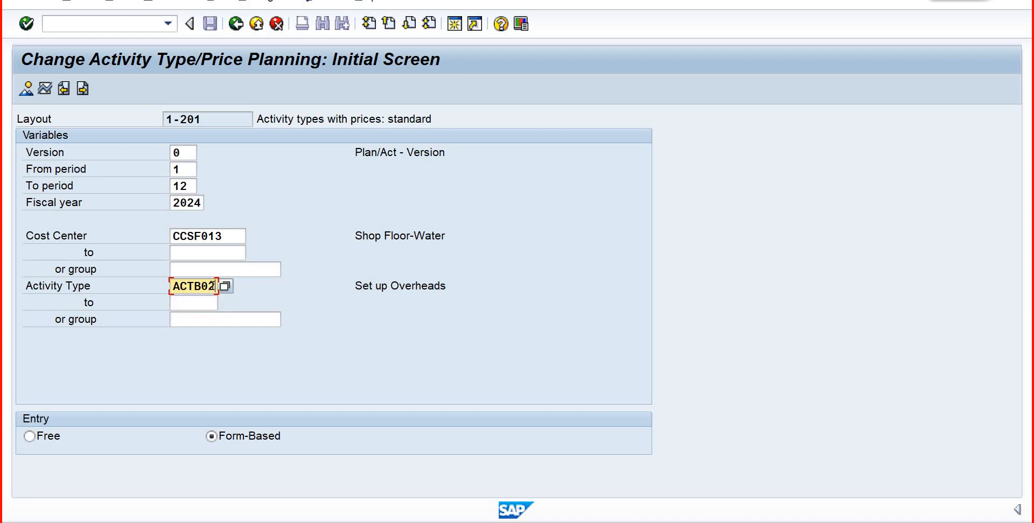
{"action": "key", "text": "Return"}
{"action": "key", "text": "F5"}
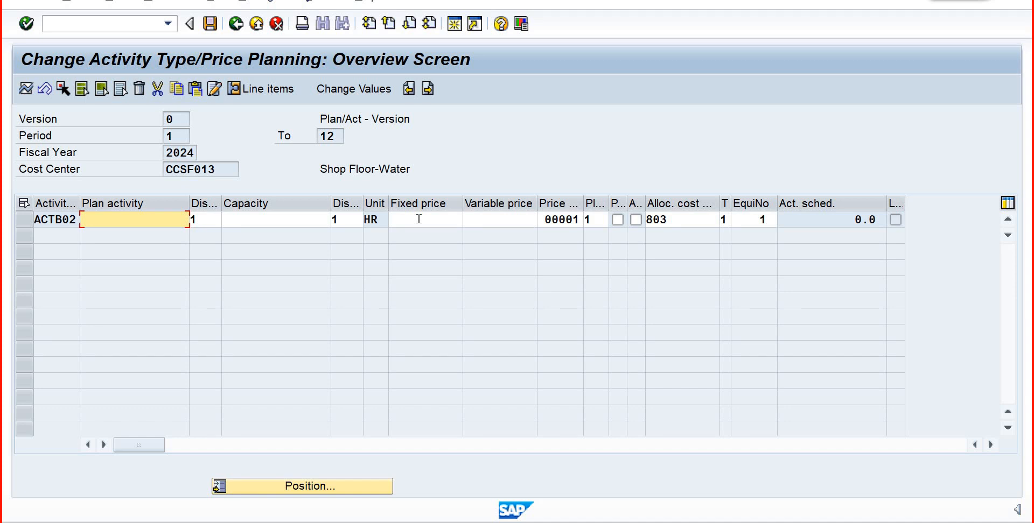
- Set ACTB02's fixed price to 10 and its variable price to 15, save, and leave the planning transaction
{"action": "left_click", "coordinate": [417, 218]}
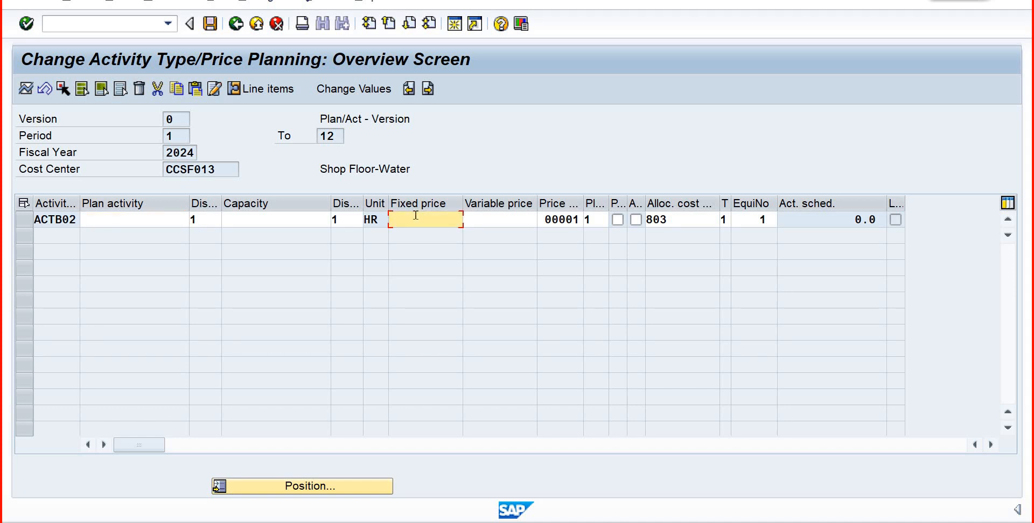
{"action": "type", "text": "10"}
{"action": "key", "text": "Tab"}
{"action": "type", "text": "1"}
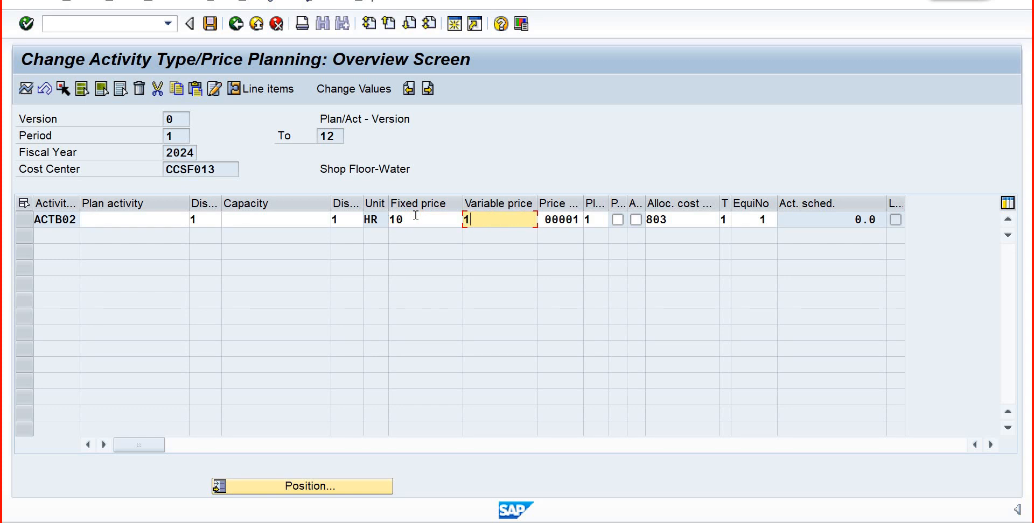
{"action": "type", "text": "5"}
{"action": "key", "text": "Return"}
{"action": "left_click", "coordinate": [210, 24]}
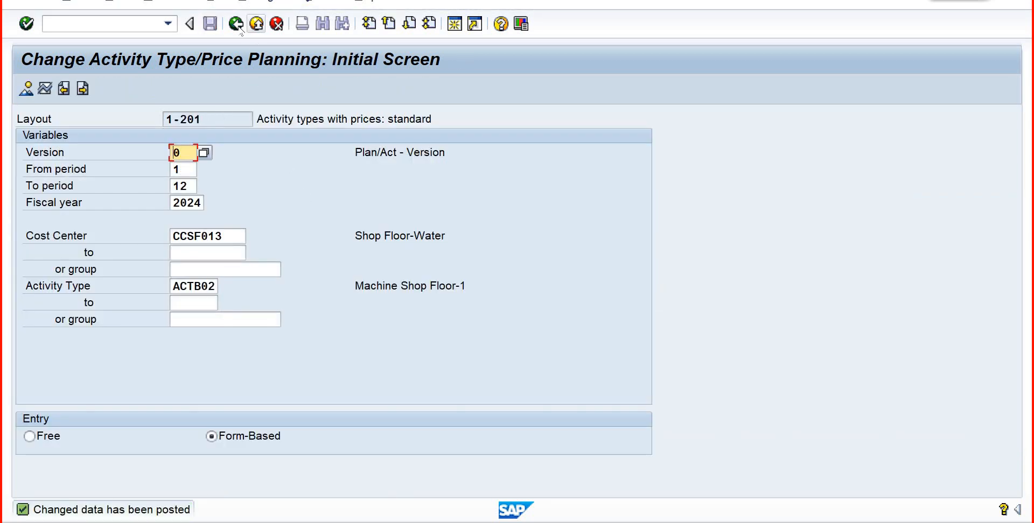
{"action": "key", "text": "F3"}
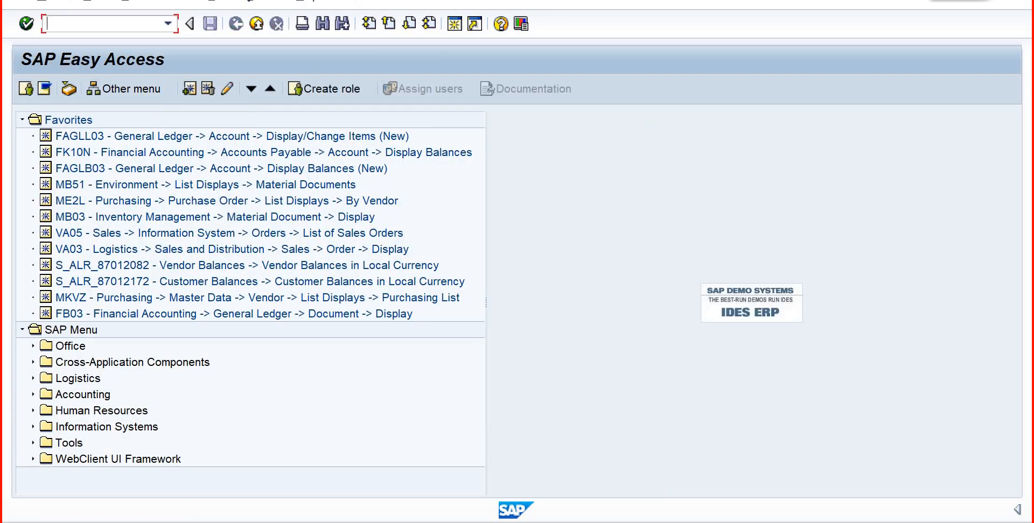
- Switch to the work center creation session and look up the possible activity types for the Setup activity in costing
{"action": "left_click", "coordinate": [474, 479]}
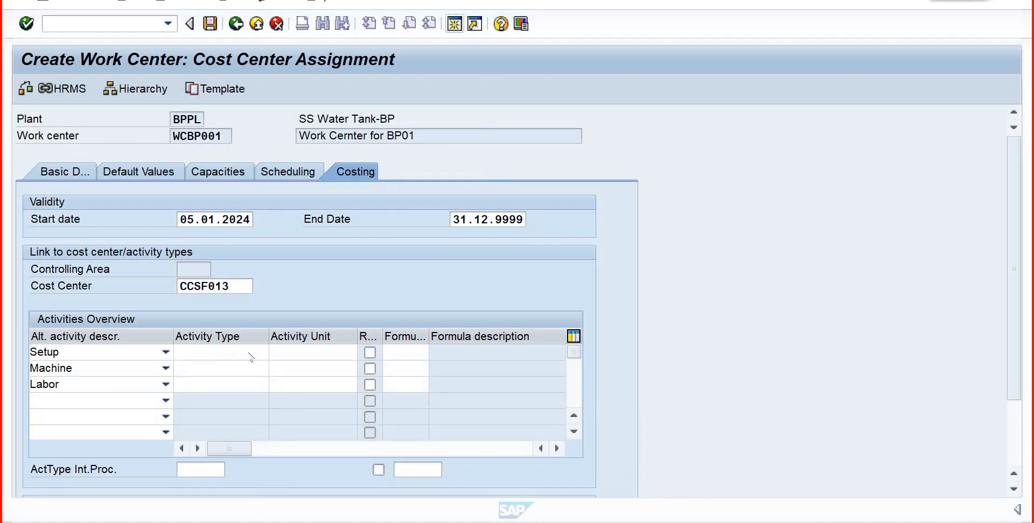
{"action": "left_click", "coordinate": [205, 356]}
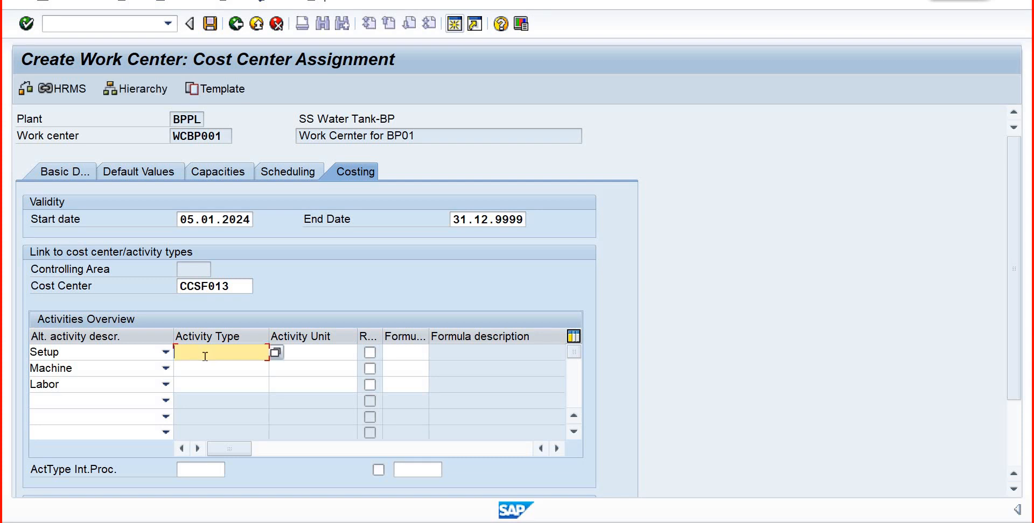
{"action": "left_click", "coordinate": [275, 354]}
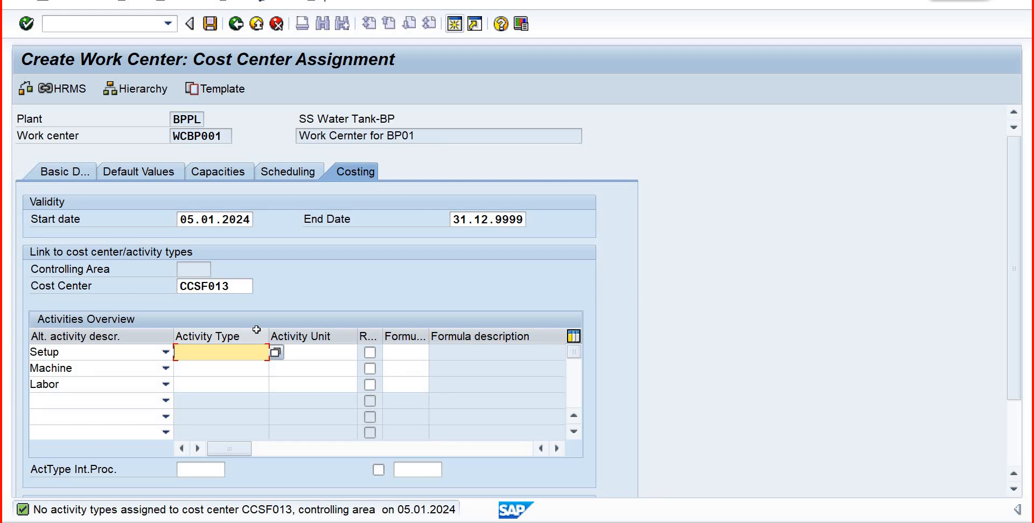
- Abandon the open work center entry and restart CR01 for work center WCBP001 in plant BPPL, opening its basic data
{"action": "left_click", "coordinate": [120, 25]}
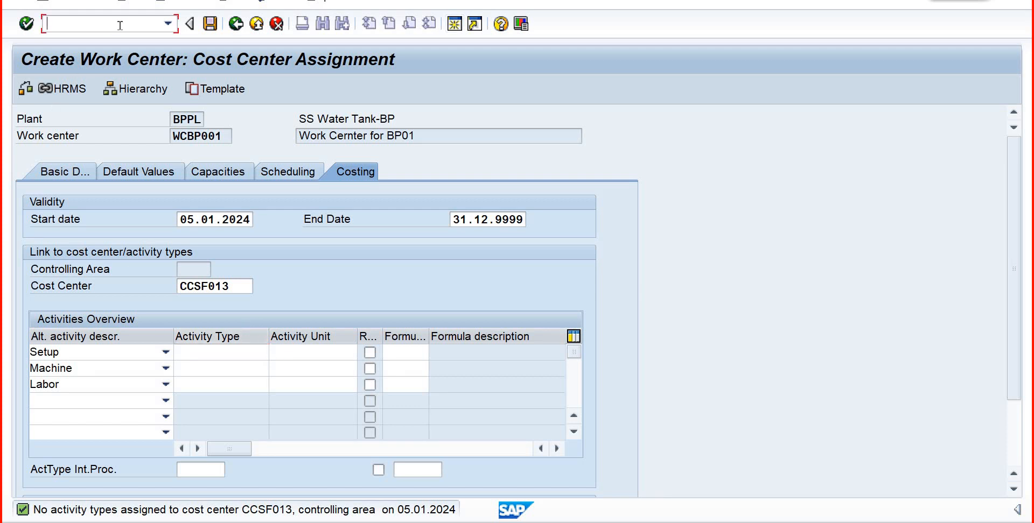
{"action": "type", "text": "/n"}
{"action": "key", "text": "Return"}
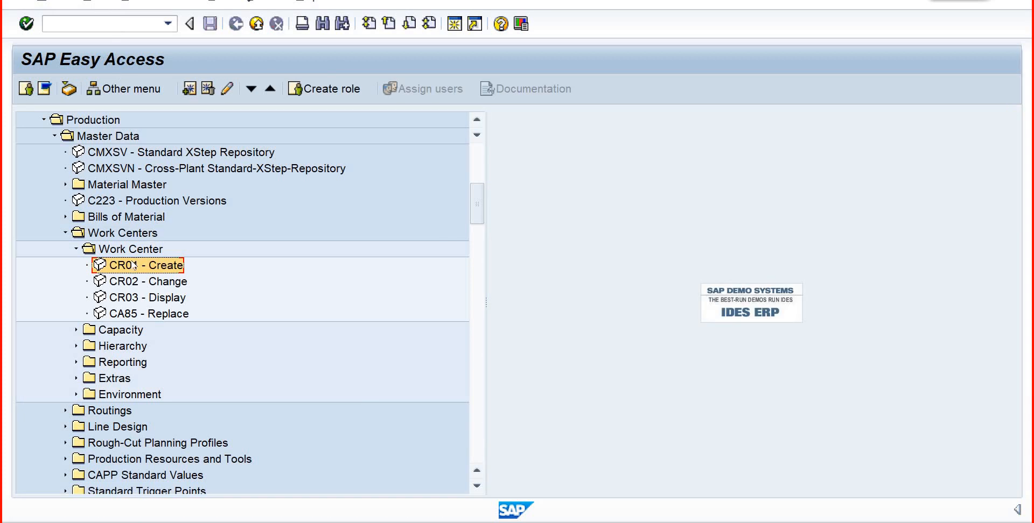
{"action": "double_click", "coordinate": [132, 265]}
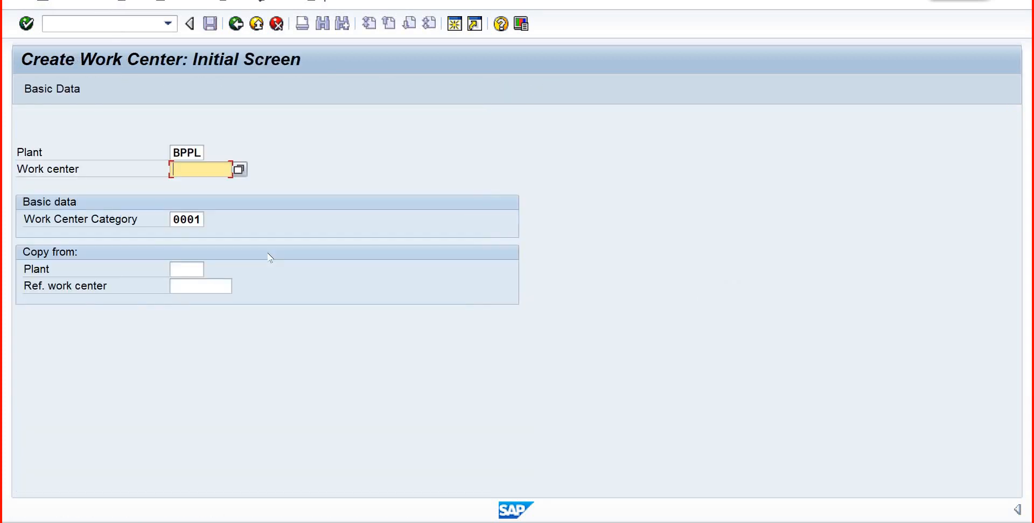
{"action": "type", "text": "w"}
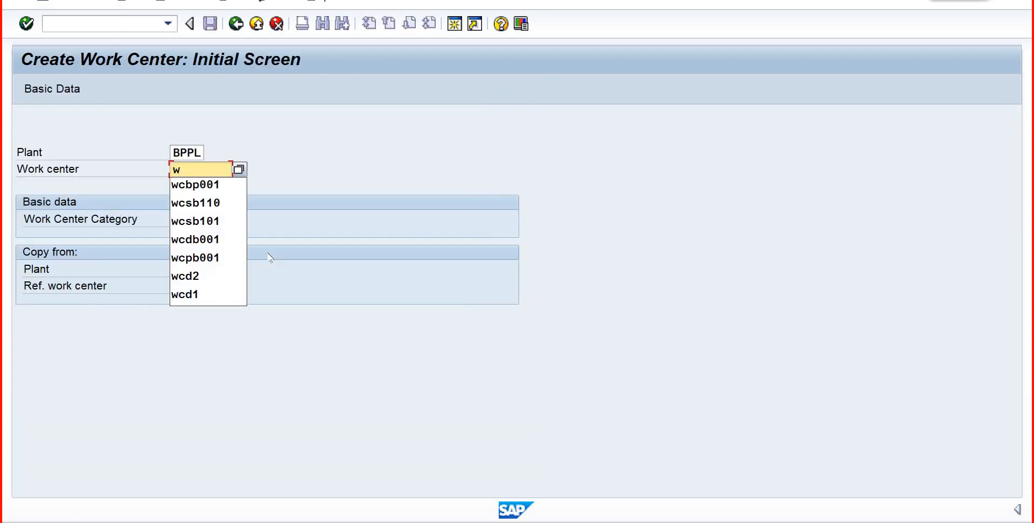
{"action": "left_click", "coordinate": [215, 190]}
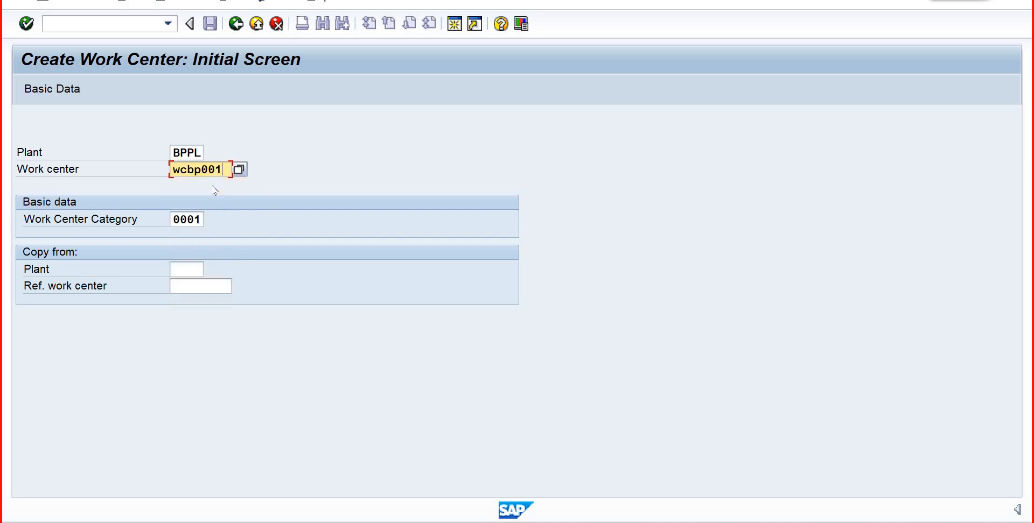
{"action": "left_click", "coordinate": [57, 90]}
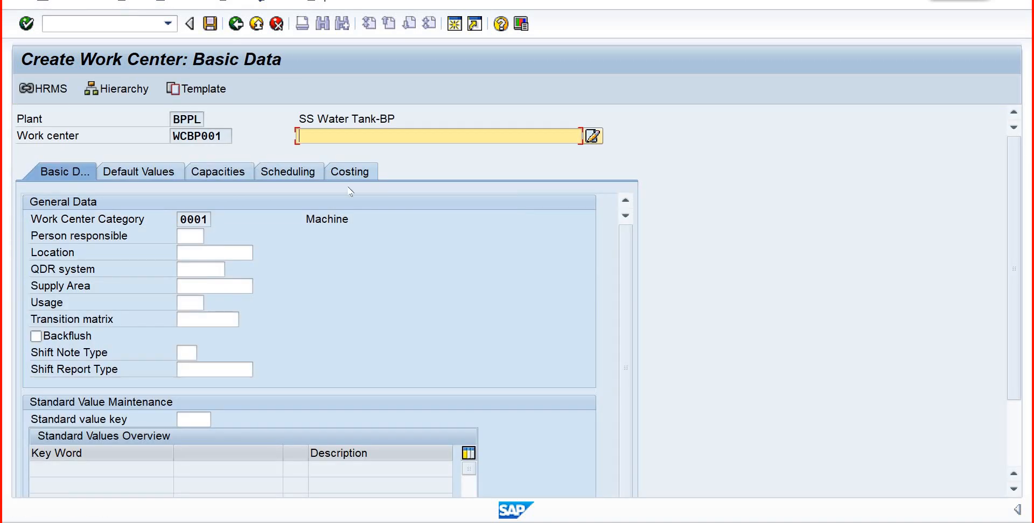
- Describe the work center as "Work Cernter for BP01" and select PRD as the person responsible
{"action": "type", "text": "w"}
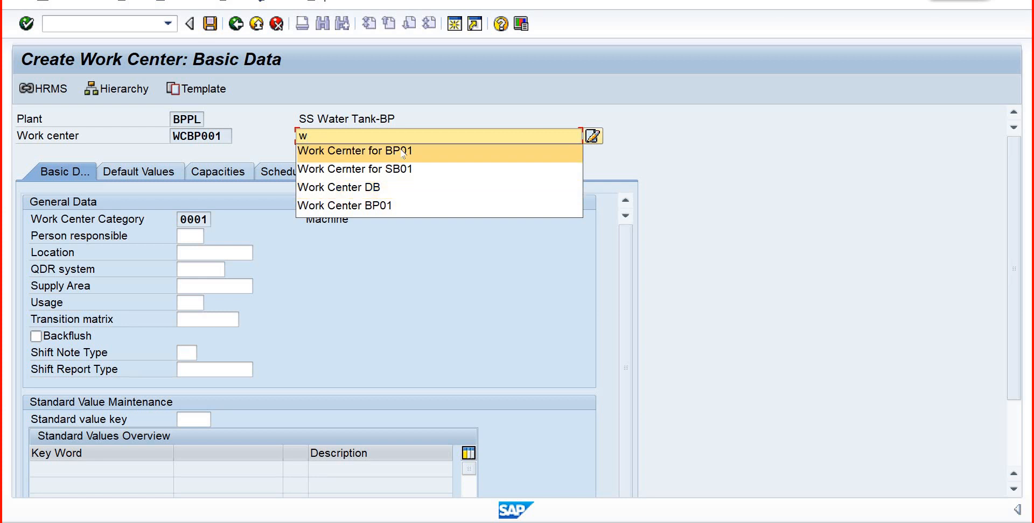
{"action": "key", "text": "Return"}
{"action": "left_click", "coordinate": [199, 236]}
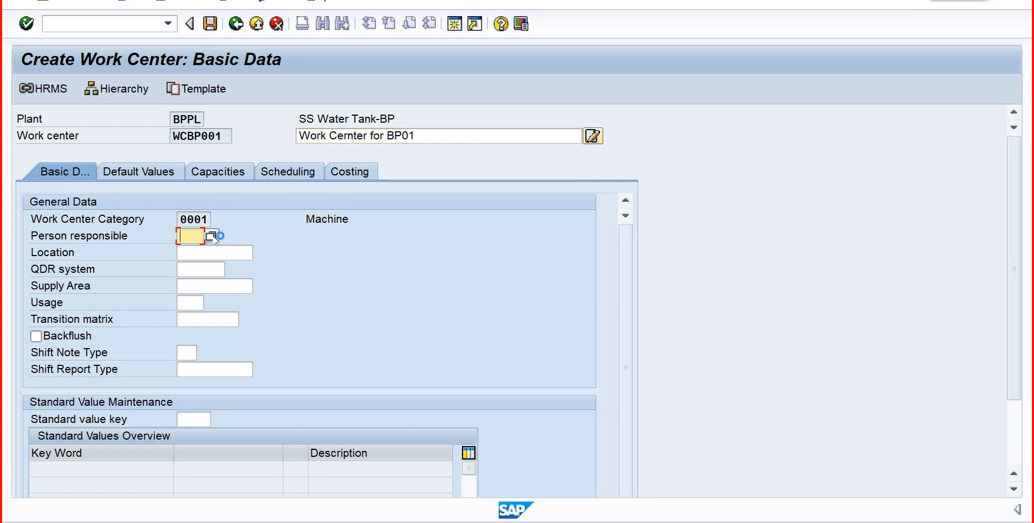
{"action": "left_click", "coordinate": [215, 236]}
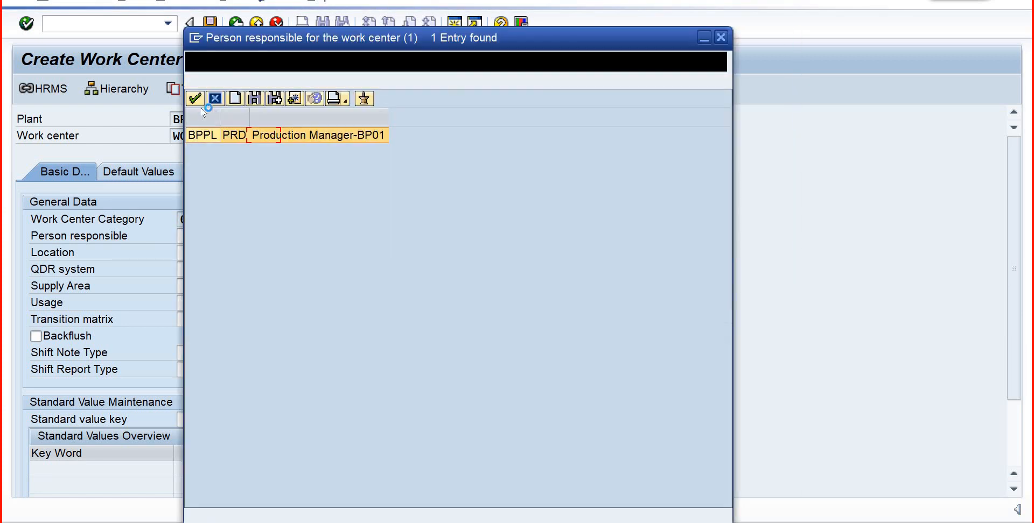
{"action": "left_click", "coordinate": [196, 100]}
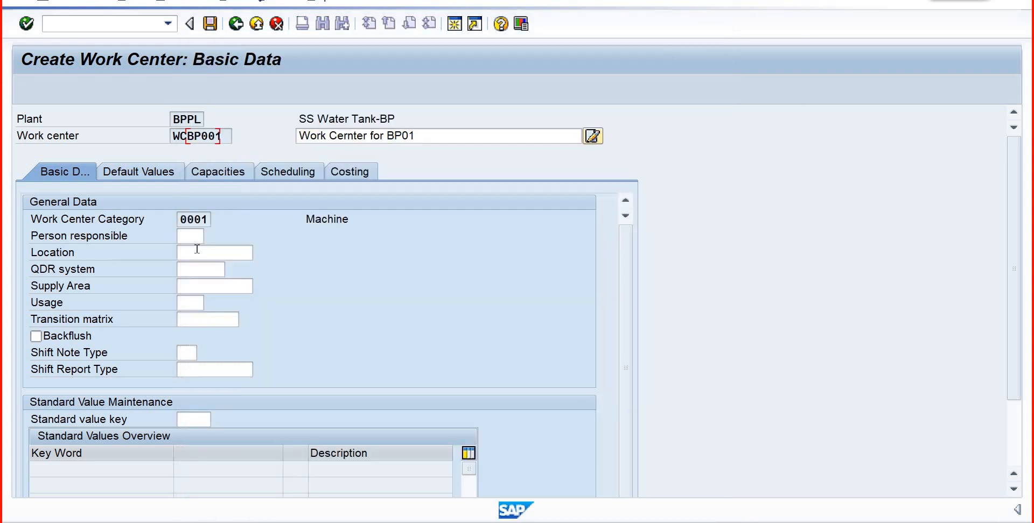
- Look up the work center locations for plant BPPL and select DAMMAM as the location
{"action": "left_click", "coordinate": [200, 251]}
{"action": "left_click", "coordinate": [261, 253]}
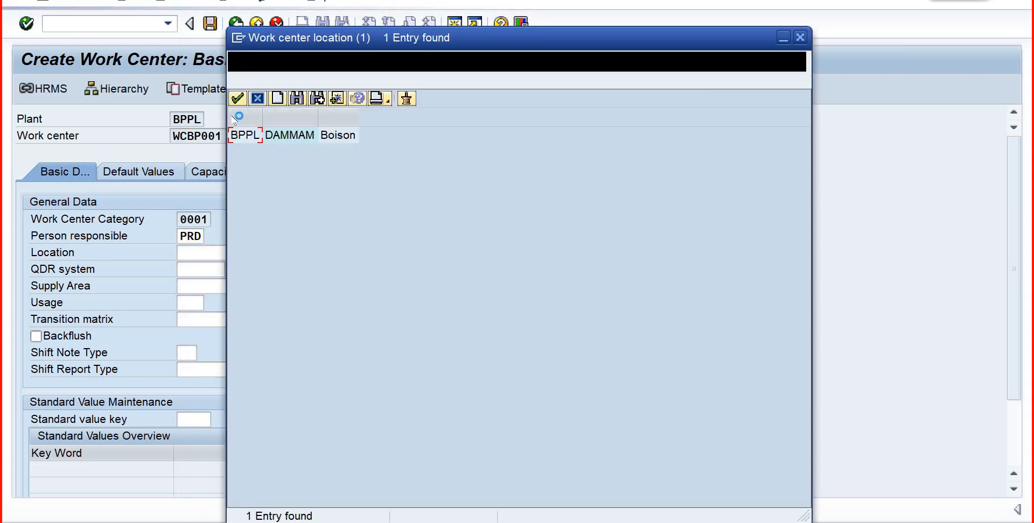
{"action": "left_click", "coordinate": [196, 99]}
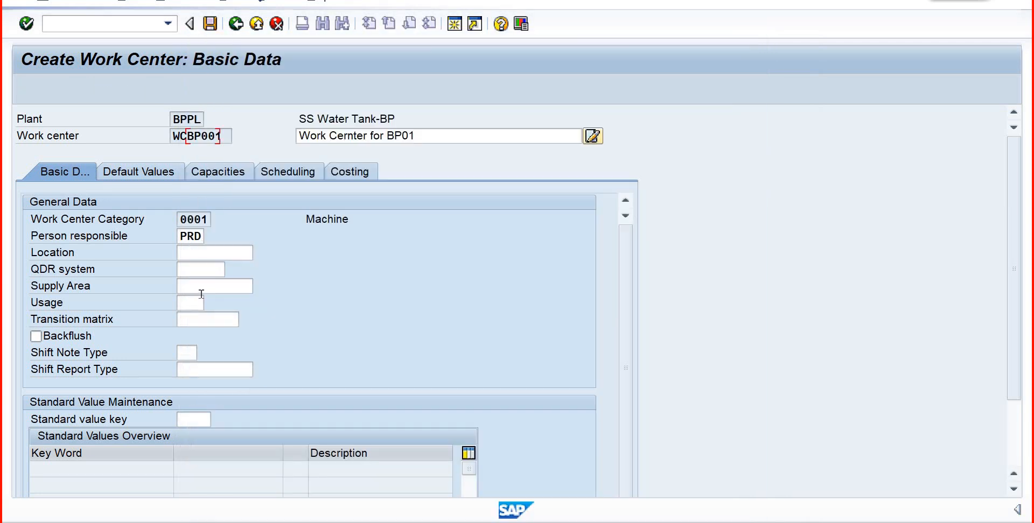
- Set the work center usage to 009 for all task list types and the standard value key to SAP1
{"action": "left_click", "coordinate": [198, 304]}
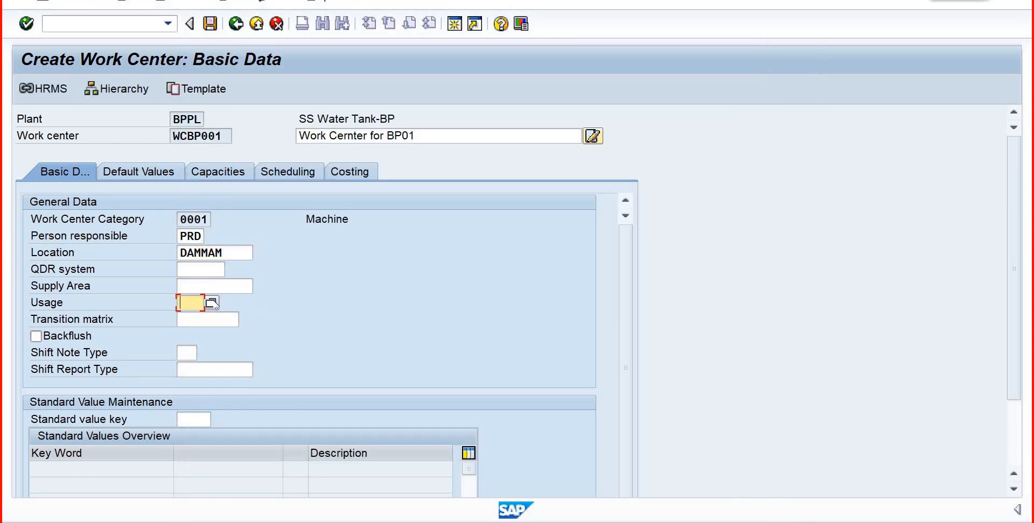
{"action": "left_click", "coordinate": [215, 304]}
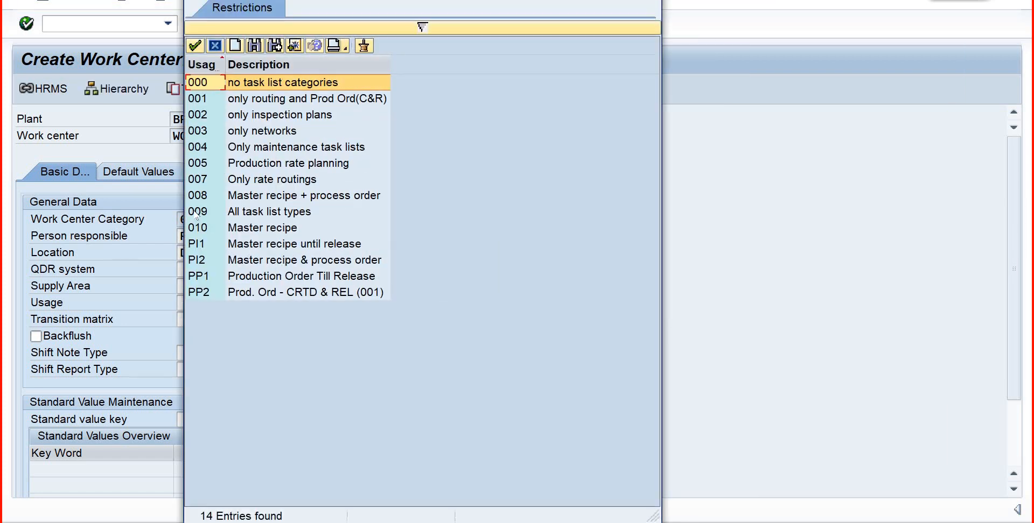
{"action": "left_click", "coordinate": [197, 212]}
{"action": "left_click", "coordinate": [195, 46]}
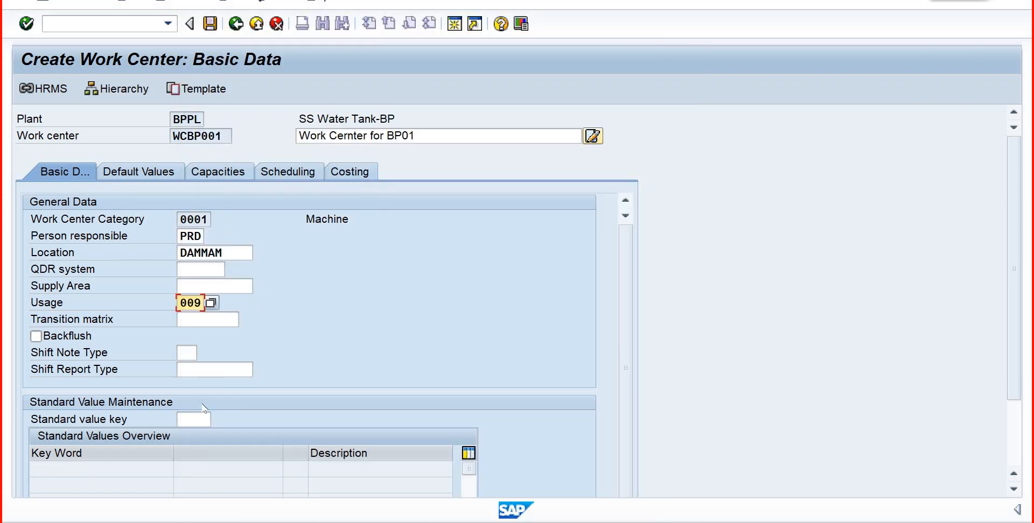
{"action": "left_click", "coordinate": [206, 419]}
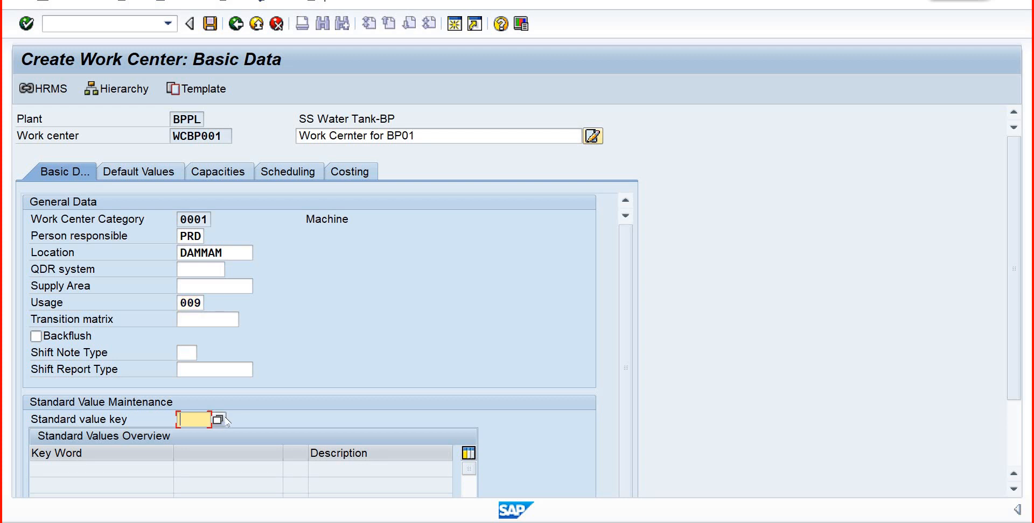
{"action": "type", "text": "s"}
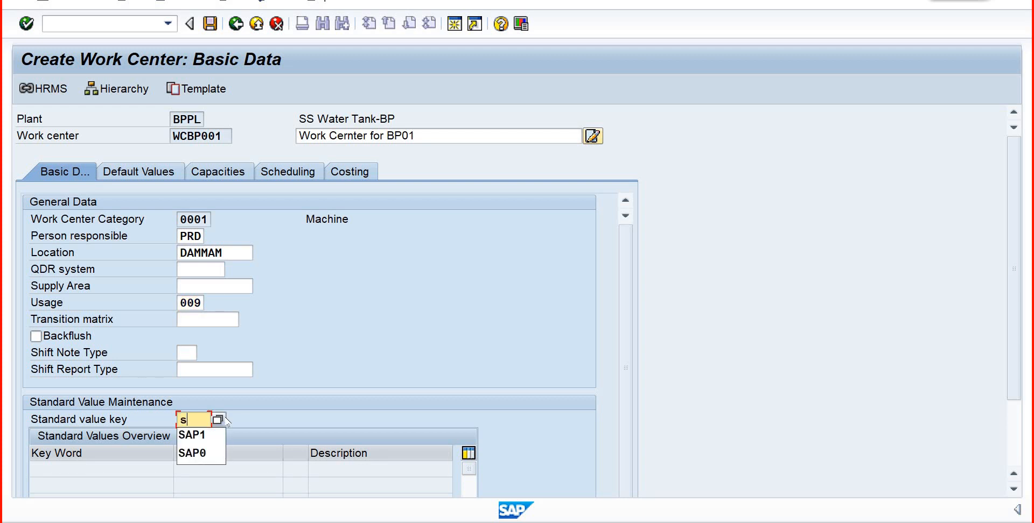
{"action": "left_click", "coordinate": [189, 436]}
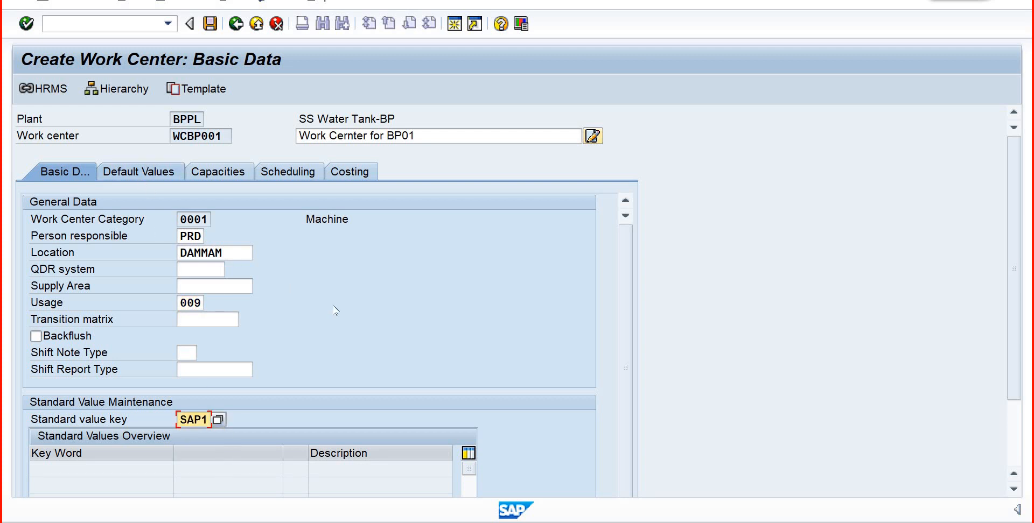
{"action": "key", "text": "Return"}
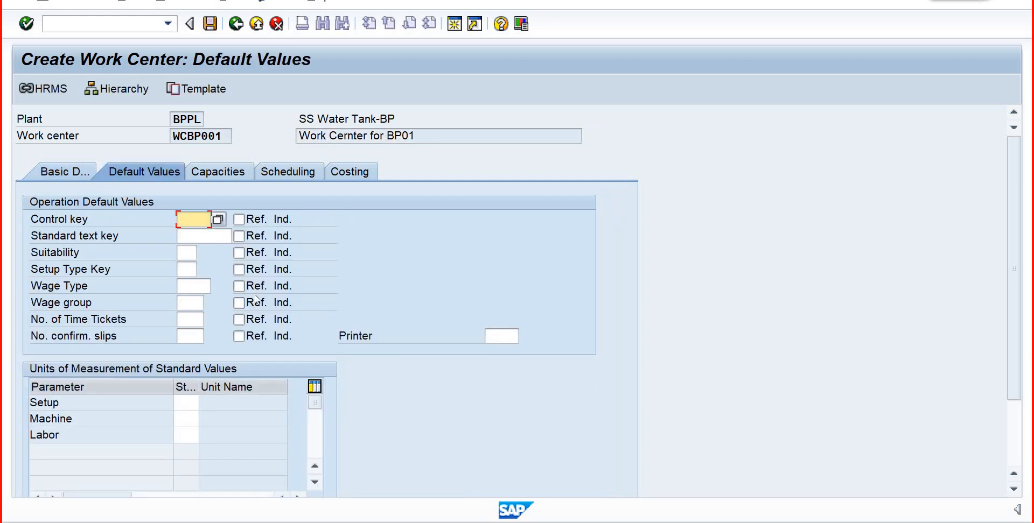
- Assign control key PP01 as the default value and use HR as the unit for Setup, Machine and Labor
{"action": "type", "text": "p"}
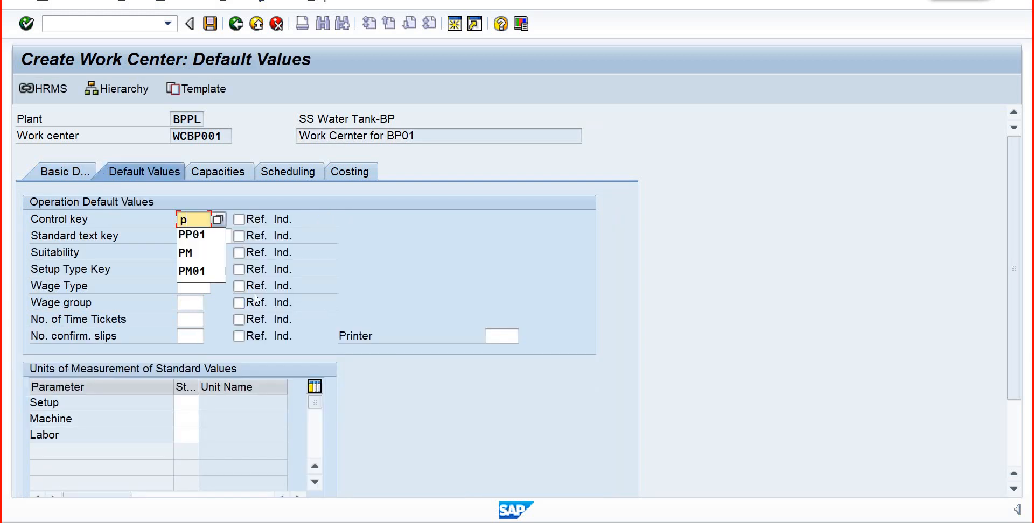
{"action": "left_click", "coordinate": [192, 237]}
{"action": "left_click", "coordinate": [191, 404]}
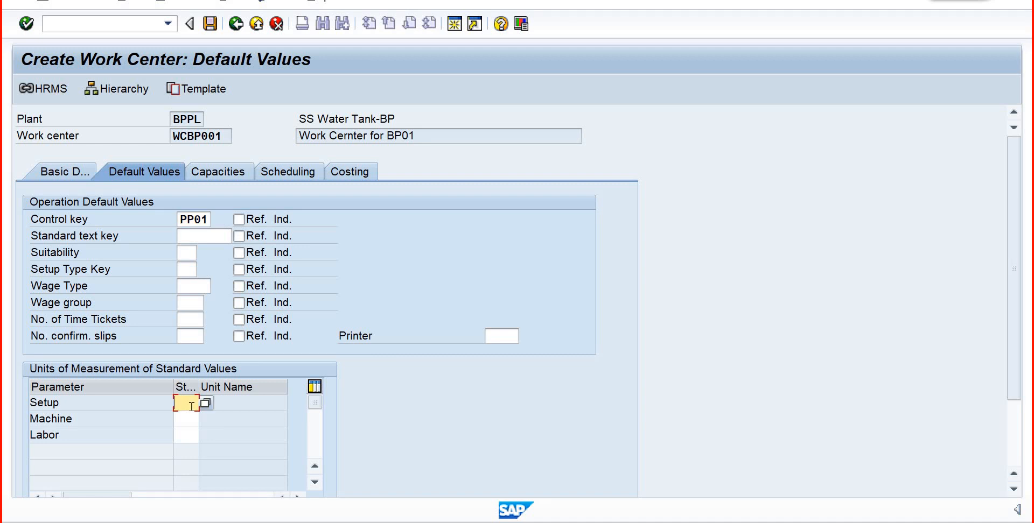
{"action": "type", "text": "h"}
{"action": "key", "text": "Down"}
{"action": "key", "text": "Return"}
{"action": "left_click", "coordinate": [195, 414]}
{"action": "type", "text": "h"}
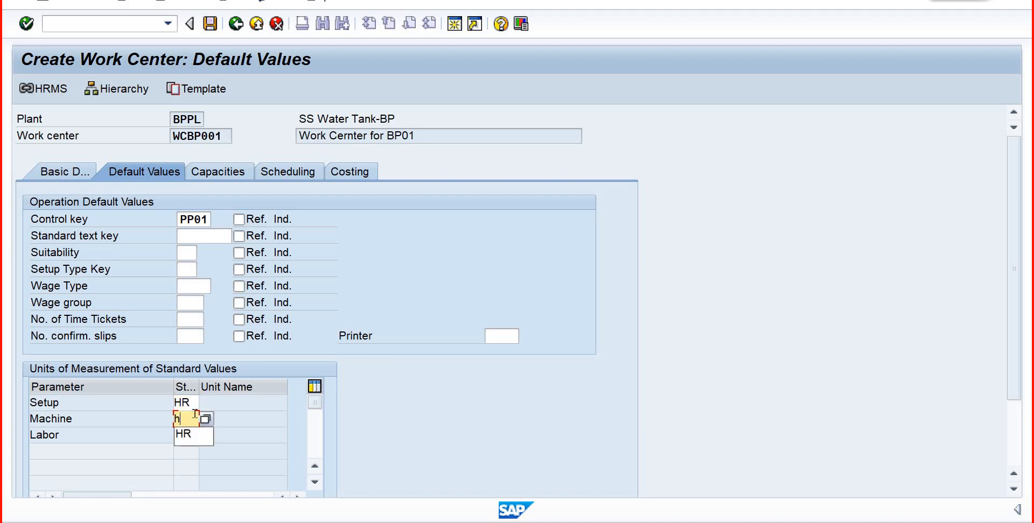
{"action": "type", "text": "r"}
{"action": "left_click", "coordinate": [183, 433]}
{"action": "left_click", "coordinate": [183, 433]}
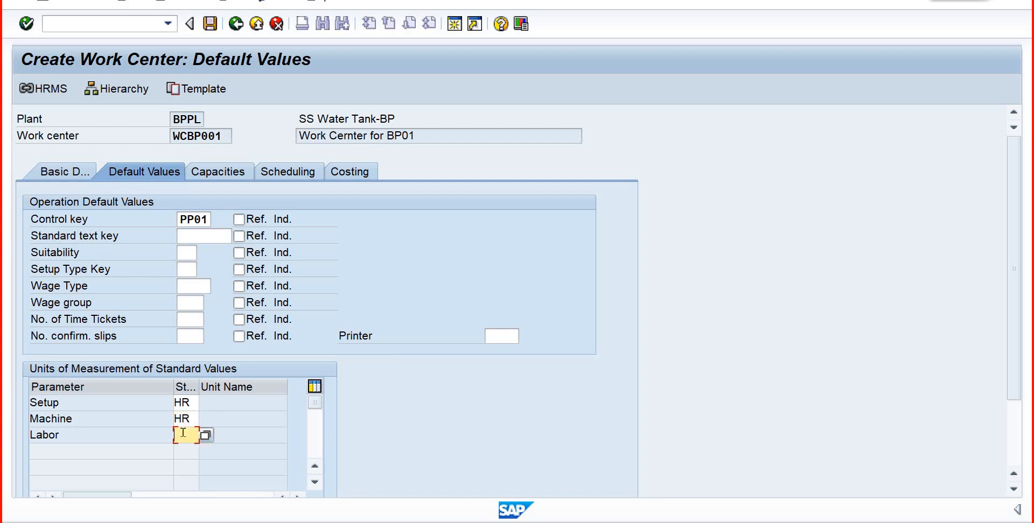
{"action": "type", "text": "hr"}
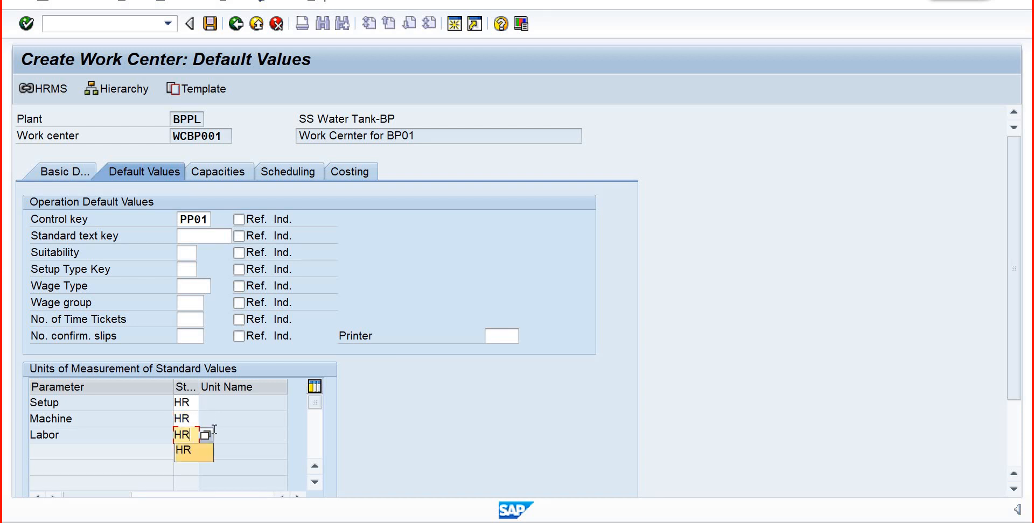
{"action": "key", "text": "Return"}
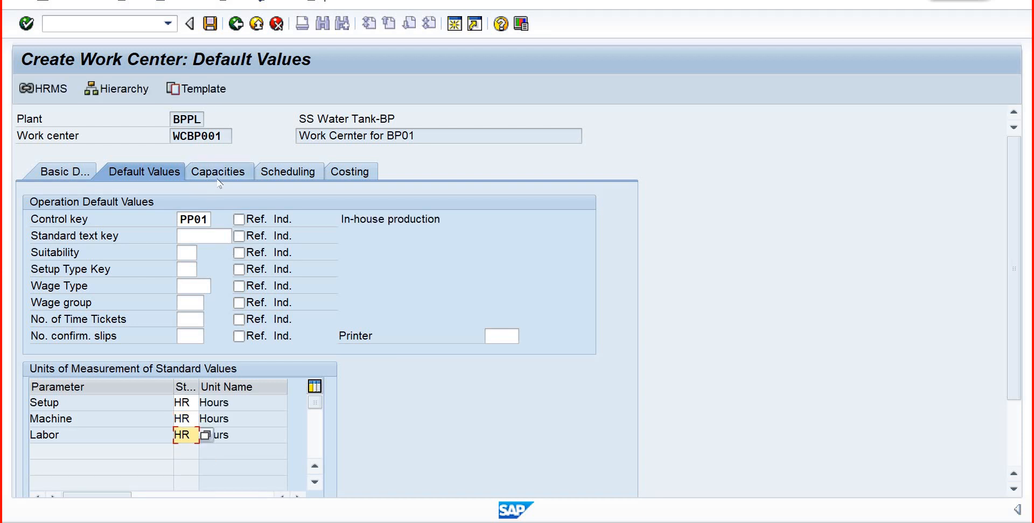
- Add capacity category 001 to the work center with the description "Capacity for BP01" and base unit of measure HR
{"action": "left_click", "coordinate": [219, 172]}
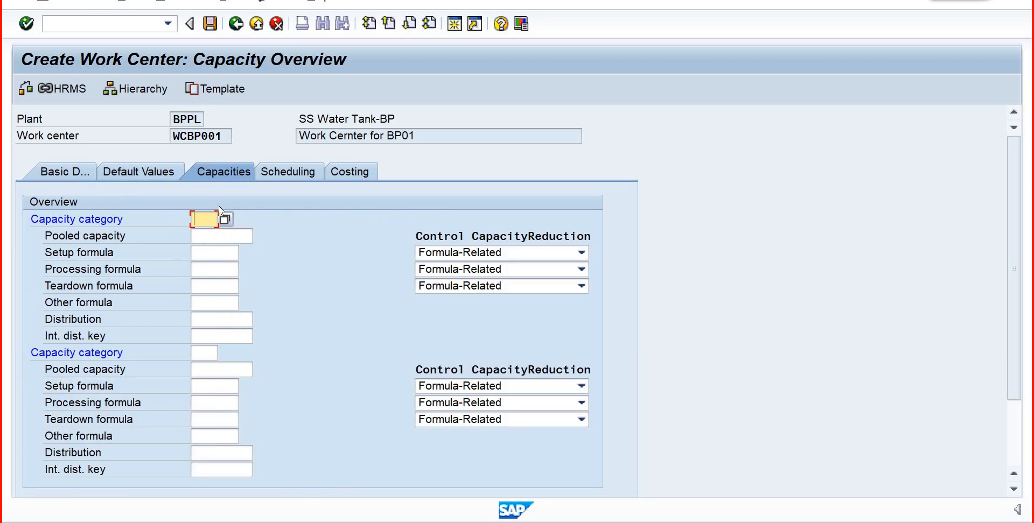
{"action": "type", "text": "001"}
{"action": "key", "text": "Return"}
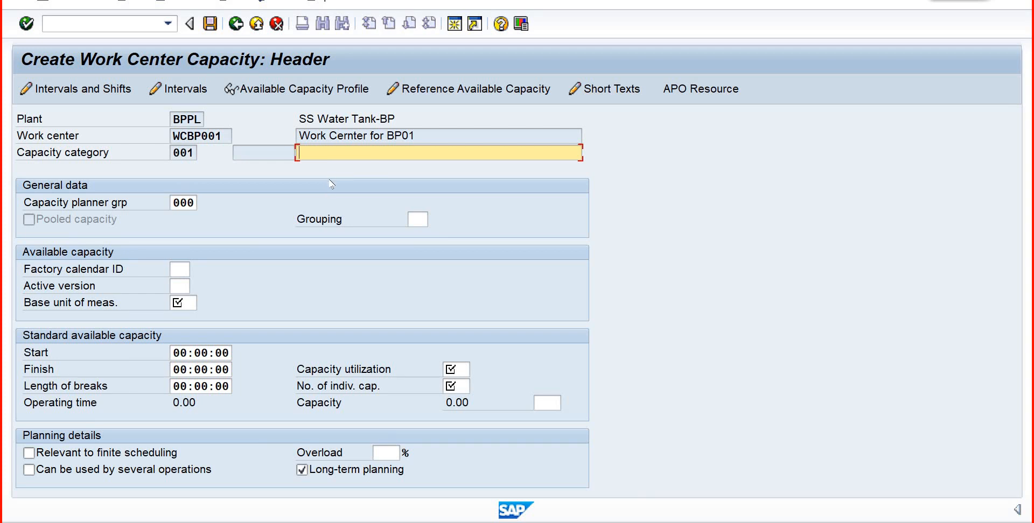
{"action": "type", "text": "v"}
{"action": "key", "text": "BackSpace"}
{"action": "left_click", "coordinate": [373, 170]}
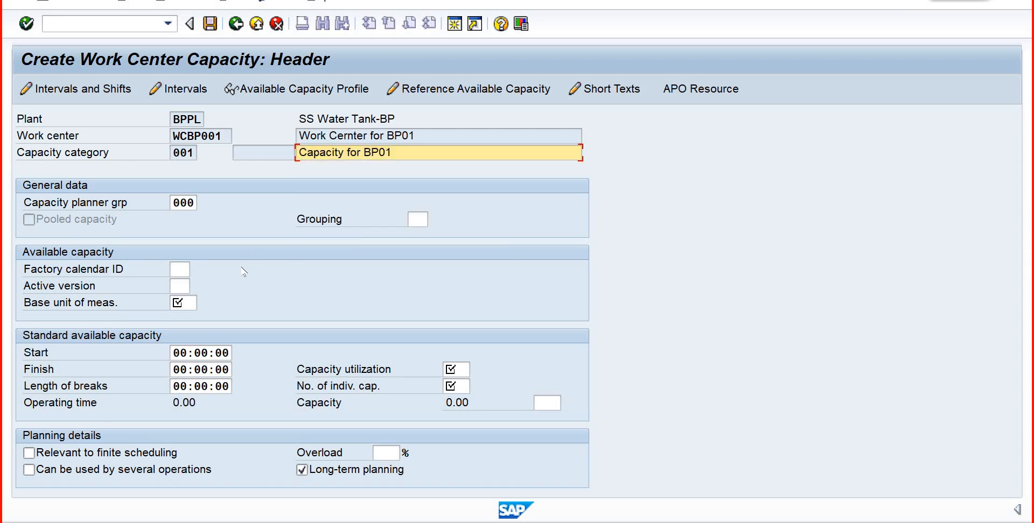
{"action": "left_click", "coordinate": [186, 308]}
{"action": "left_click", "coordinate": [193, 320]}
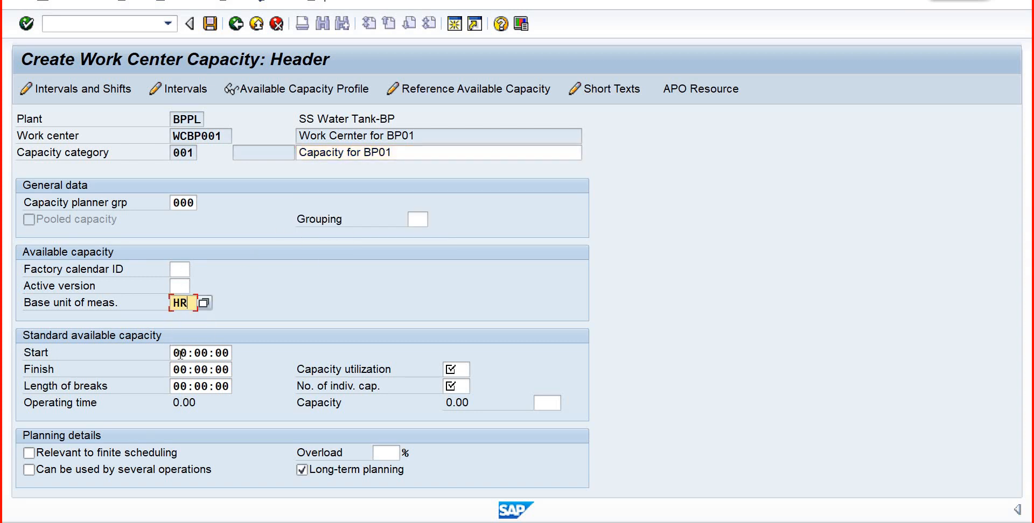
- Set the start time of the standard available capacity to 09:00:00
{"action": "left_click", "coordinate": [181, 353]}
{"action": "type", "text": "8"}
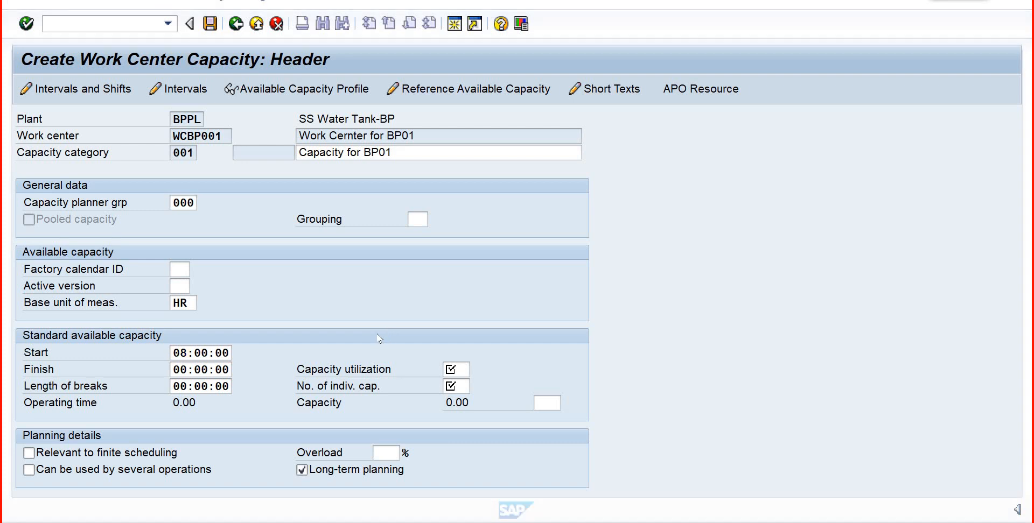
{"action": "left_click", "coordinate": [189, 349]}
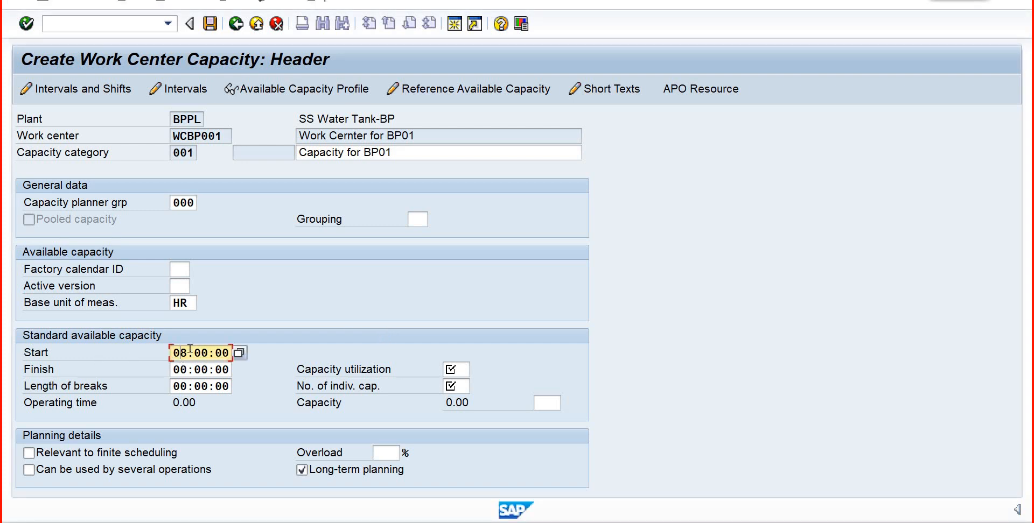
{"action": "type", "text": "9"}
- Set the capacity's finish time to 07:00:00 and the length of breaks to 01:00:00
{"action": "left_click", "coordinate": [181, 370]}
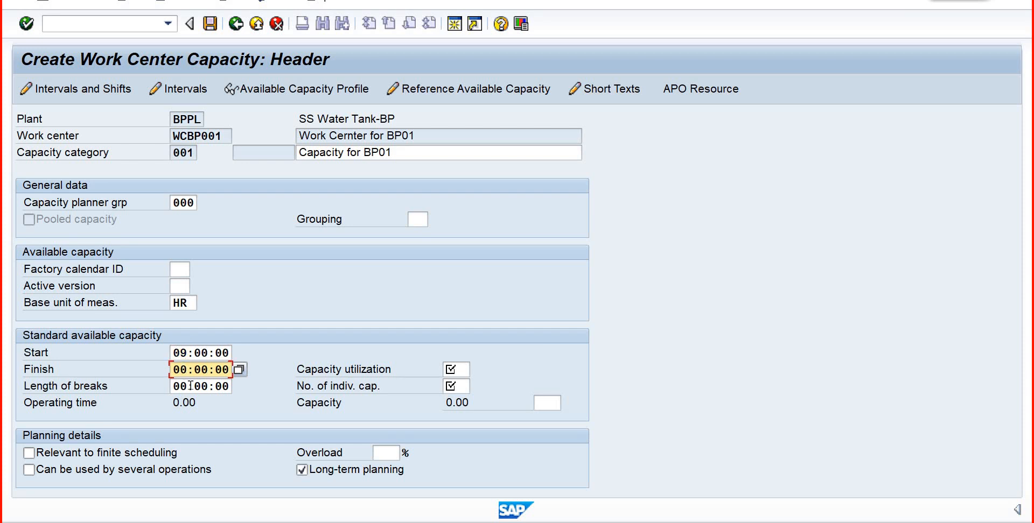
{"action": "type", "text": "7"}
{"action": "left_click", "coordinate": [181, 387]}
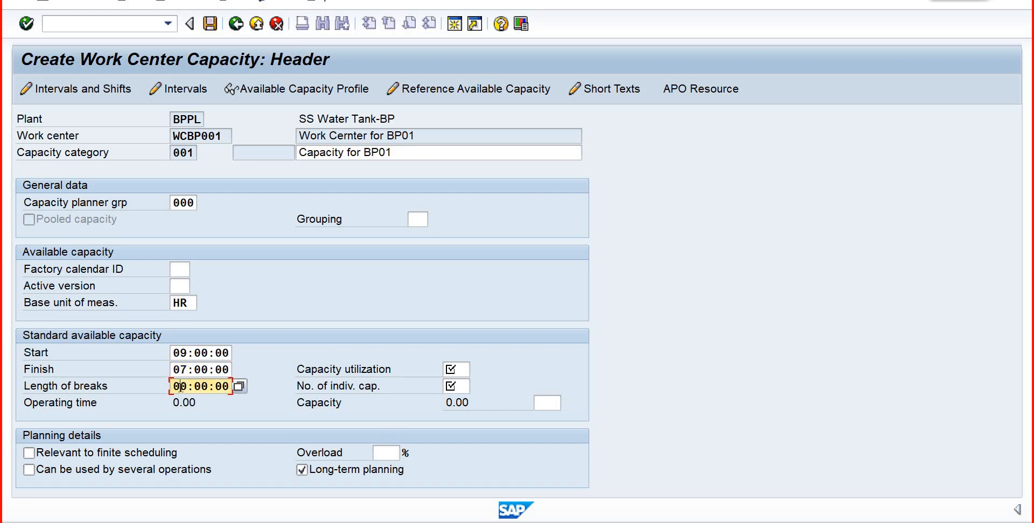
{"action": "type", "text": "1"}
- Set the capacity utilization of the standard available capacity to 100
{"action": "left_click", "coordinate": [468, 370]}
{"action": "type", "text": "100"}
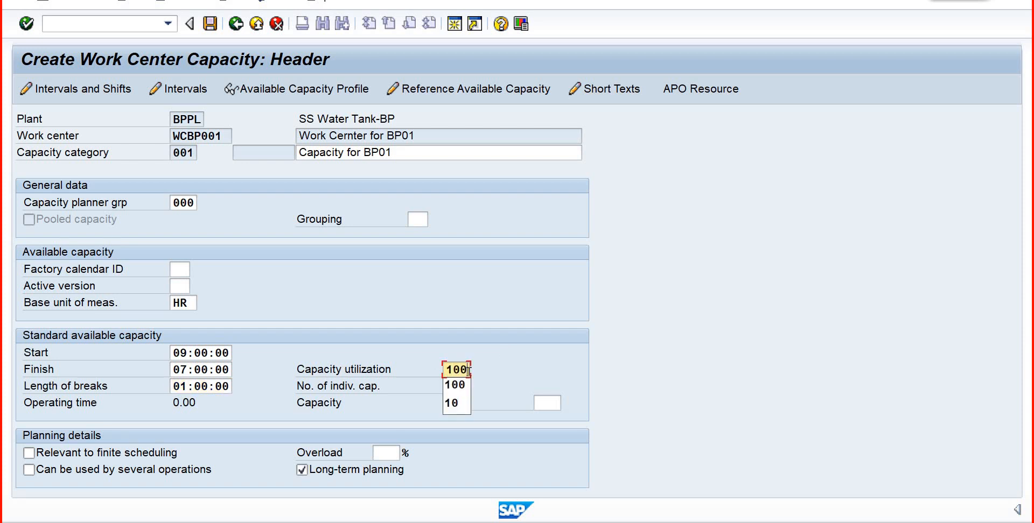
{"action": "key", "text": "Tab"}
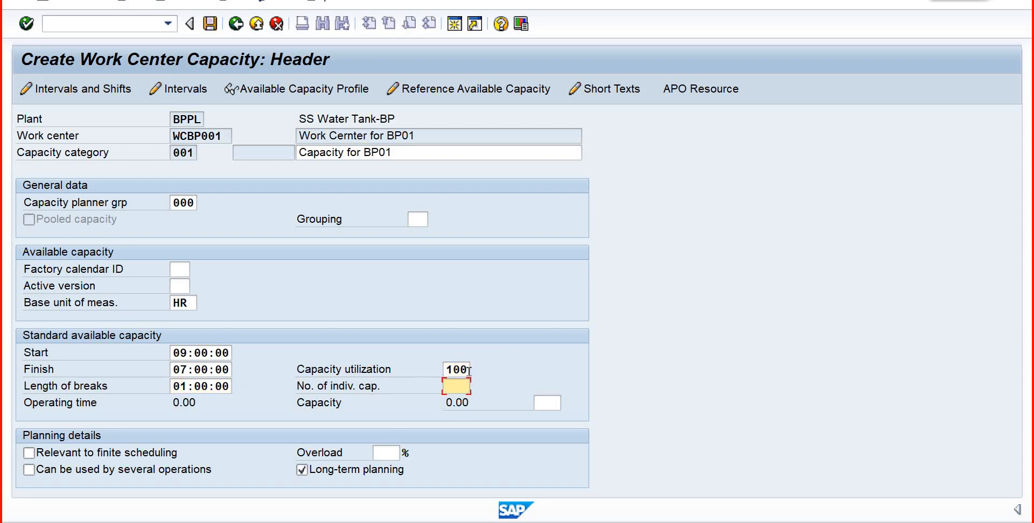
- Change the capacity's finish time to 18:00:00 and the length of breaks to 00:30:00
{"action": "left_click", "coordinate": [197, 370]}
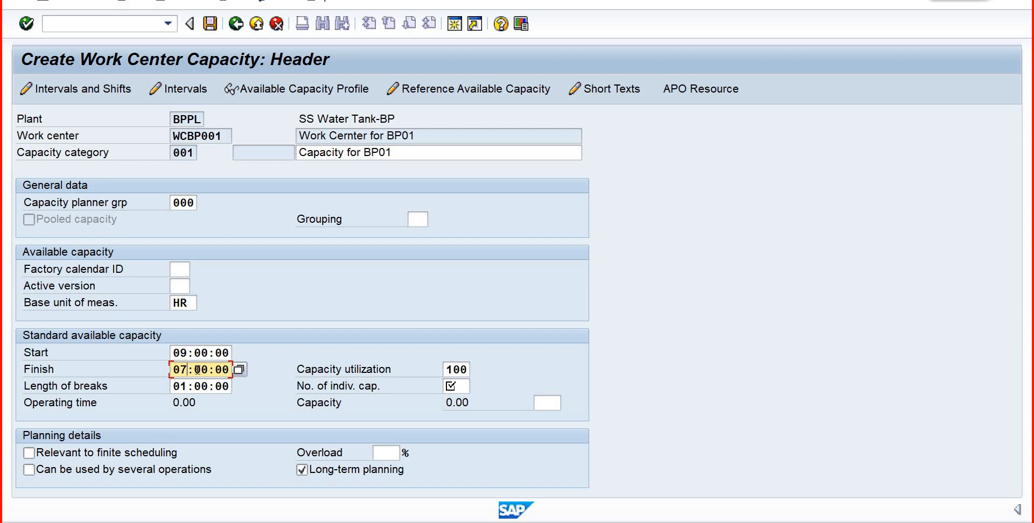
{"action": "type", "text": "1"}
{"action": "type", "text": "1"}
{"action": "type", "text": "8"}
{"action": "left_click", "coordinate": [183, 386]}
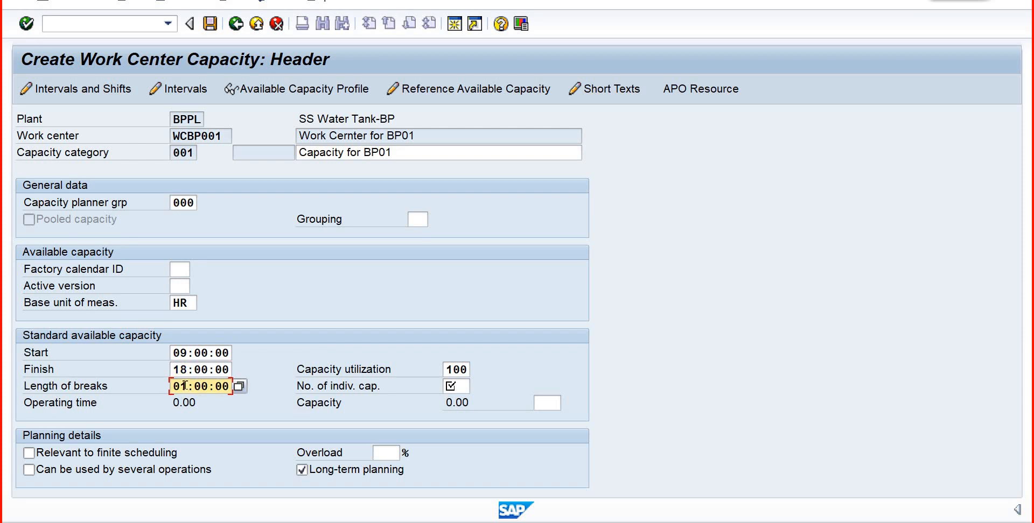
{"action": "type", "text": "0:3"}
- Set the number of individual capacities to 10, then review the capacity header and return to the capacity overview
{"action": "left_click", "coordinate": [462, 371]}
{"action": "left_click", "coordinate": [452, 386]}
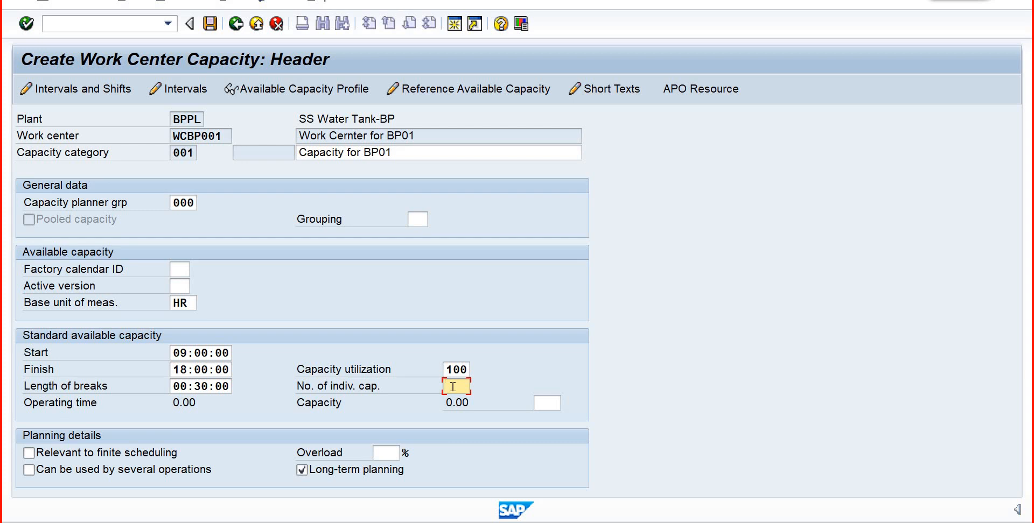
{"action": "type", "text": "10"}
{"action": "key", "text": "F3"}
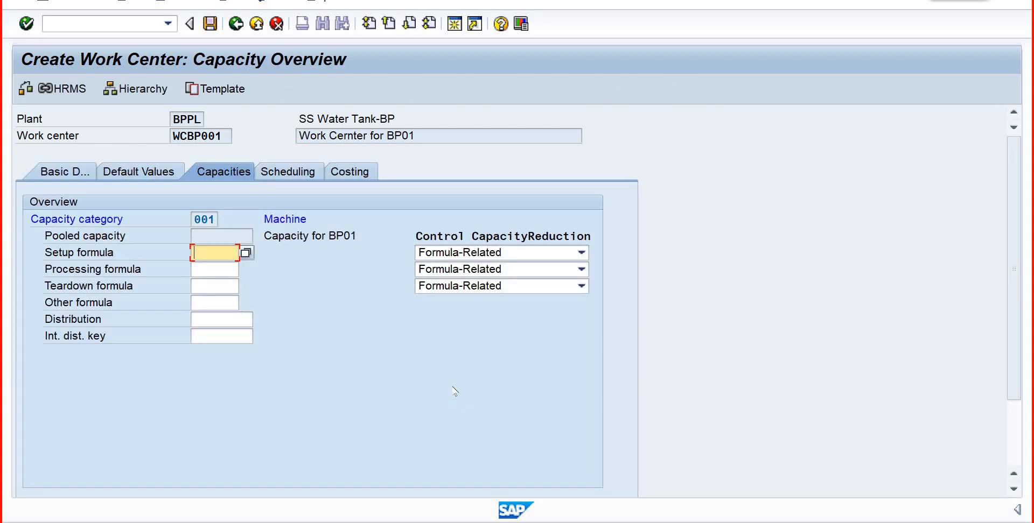
{"action": "double_click", "coordinate": [305, 284]}
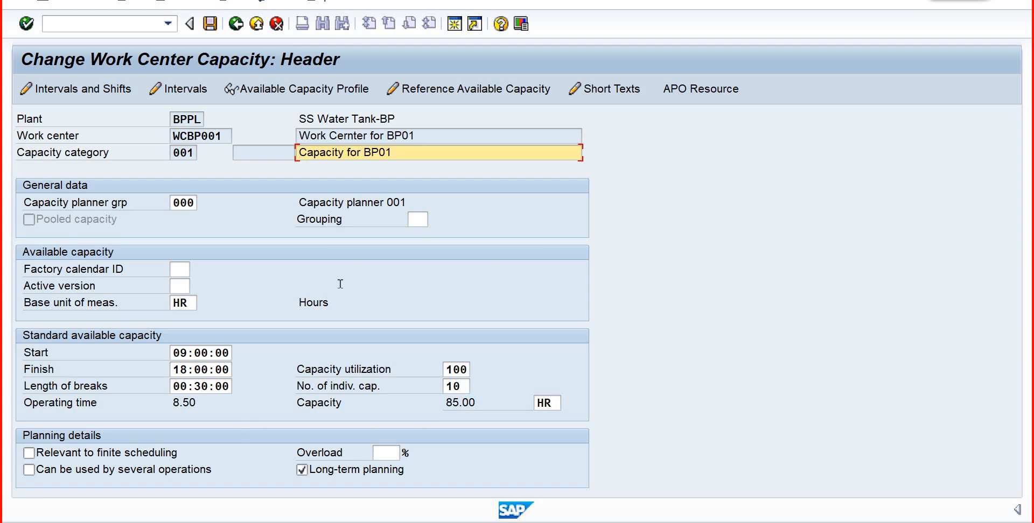
{"action": "left_click", "coordinate": [235, 31]}
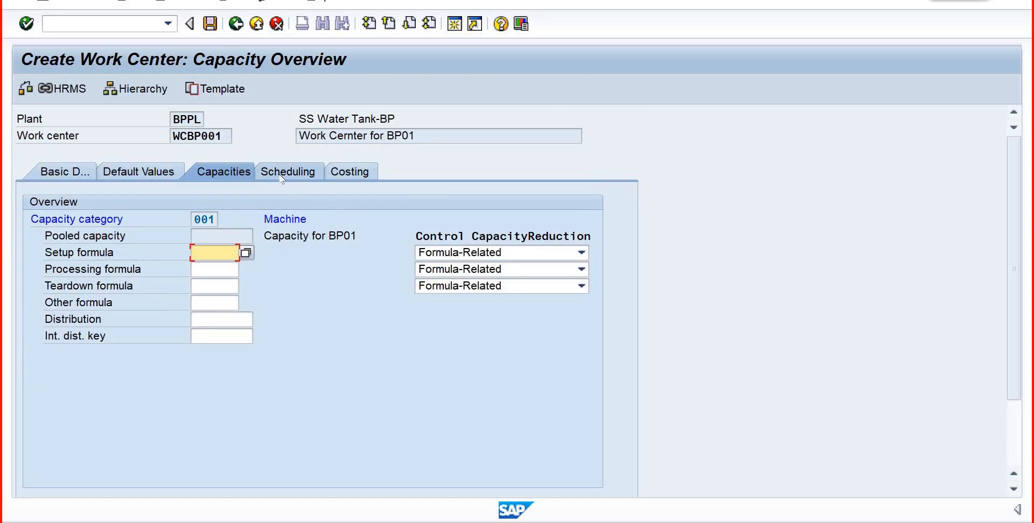
- Base scheduling on capacity category 001 with SAP001 as setup formula, SAP002 as processing formula and SAP003 as teardown formula
{"action": "left_click", "coordinate": [279, 177]}
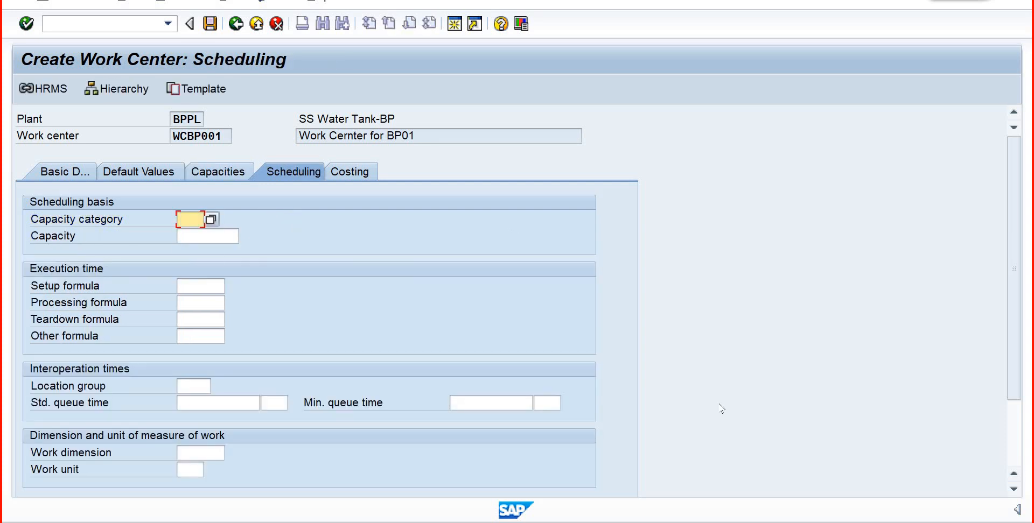
{"action": "type", "text": "001"}
{"action": "left_click", "coordinate": [215, 286]}
{"action": "type", "text": "s"}
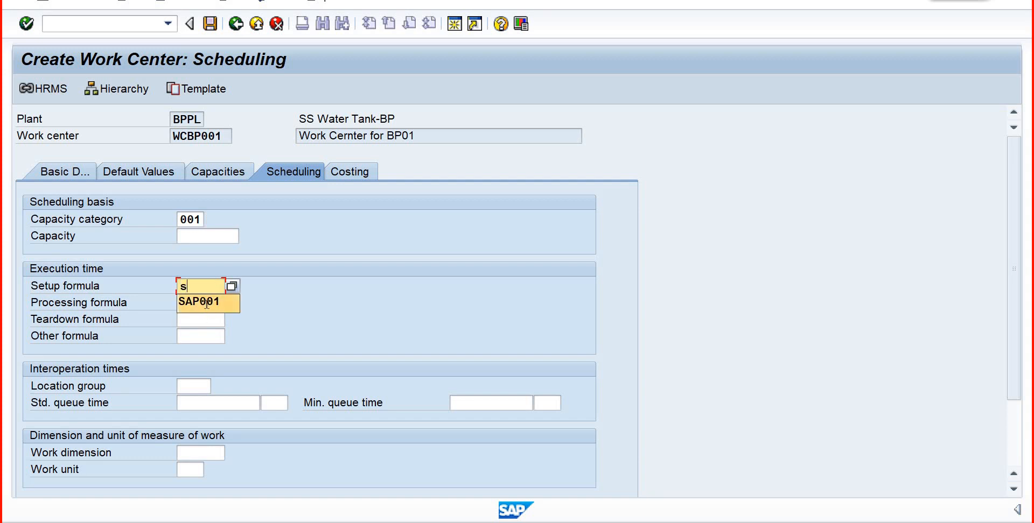
{"action": "left_click", "coordinate": [207, 303]}
{"action": "left_click", "coordinate": [206, 304]}
{"action": "type", "text": "s"}
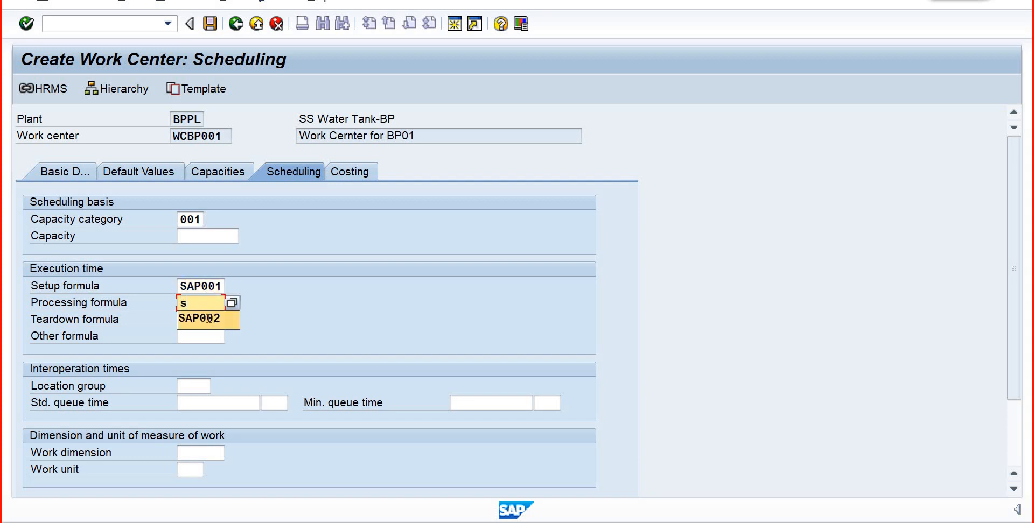
{"action": "left_click", "coordinate": [207, 319]}
{"action": "left_click", "coordinate": [206, 319]}
{"action": "type", "text": "s"}
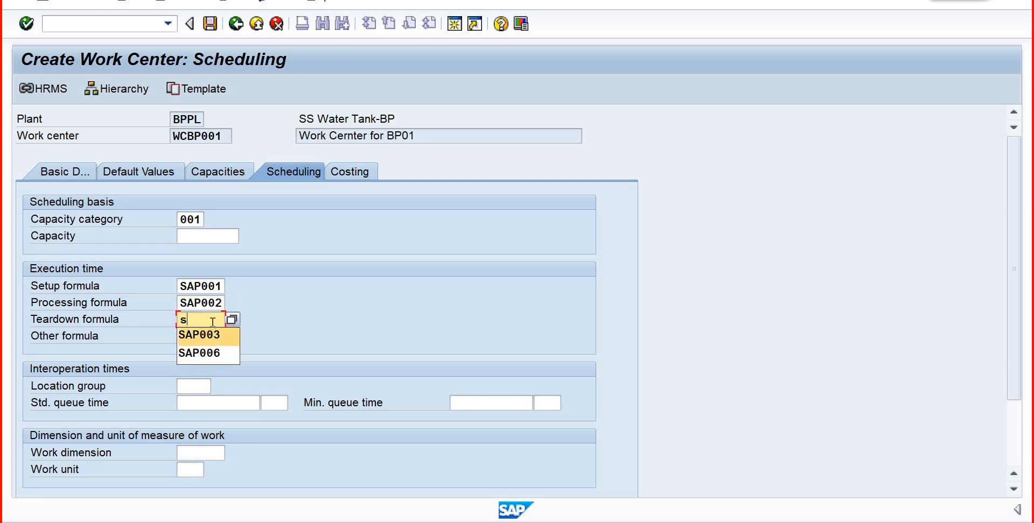
{"action": "left_click", "coordinate": [214, 334]}
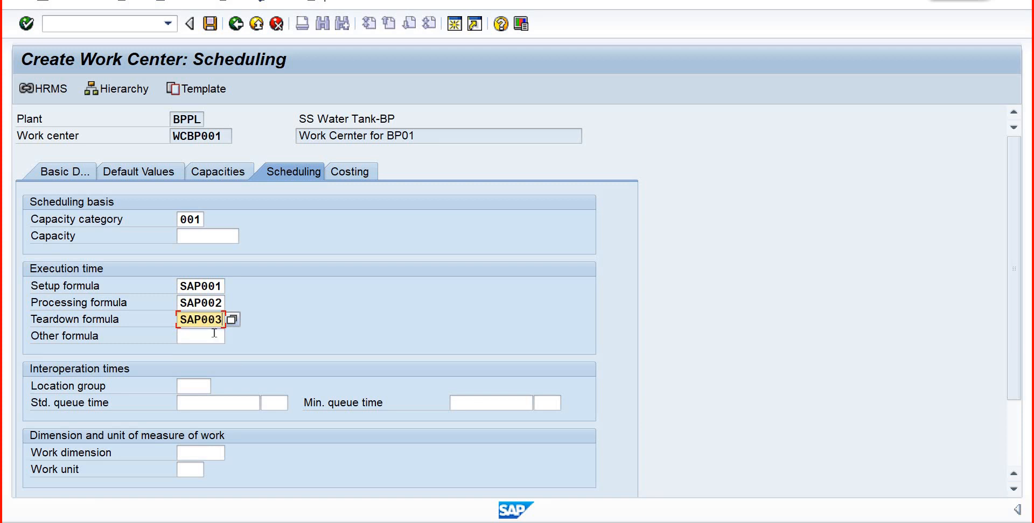
{"action": "key", "text": "Return"}
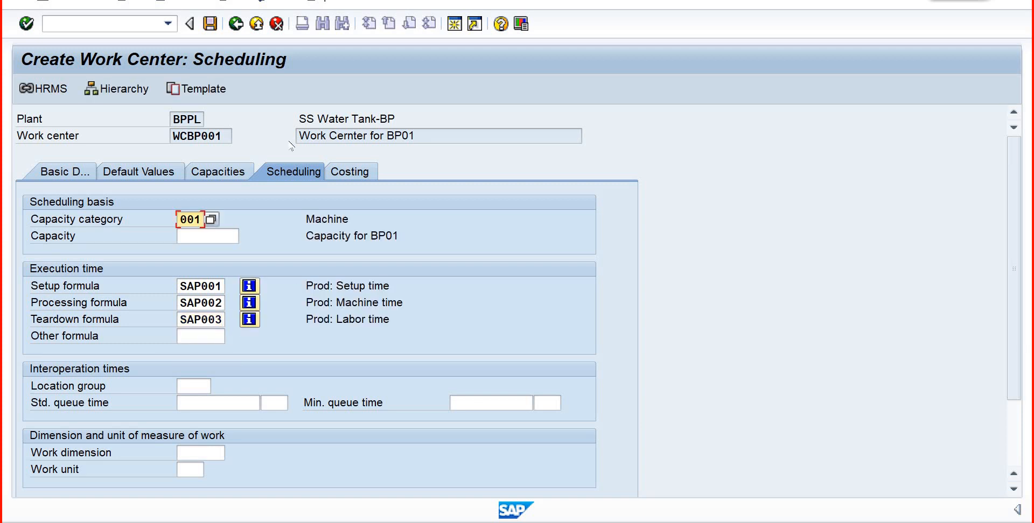
- Try to assign cost center CCSF013 in the costing data of work center WCBP001
{"action": "left_click", "coordinate": [341, 174]}
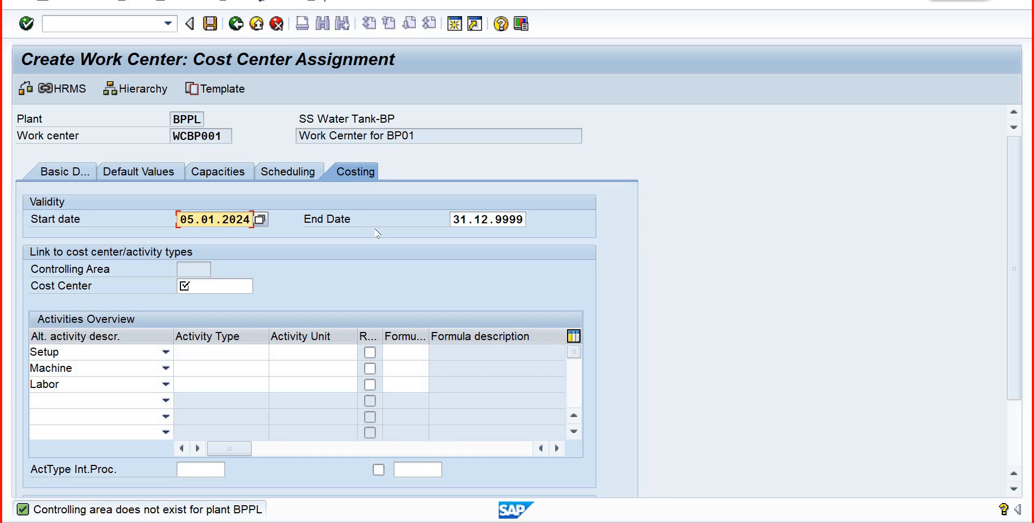
{"action": "left_click", "coordinate": [193, 286]}
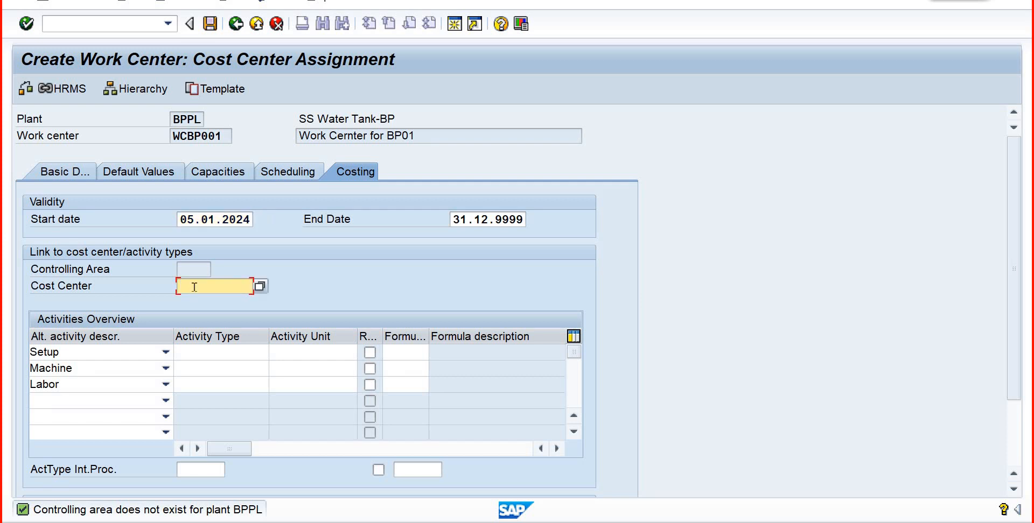
{"action": "type", "text": "p"}
{"action": "key", "text": "BackSpace"}
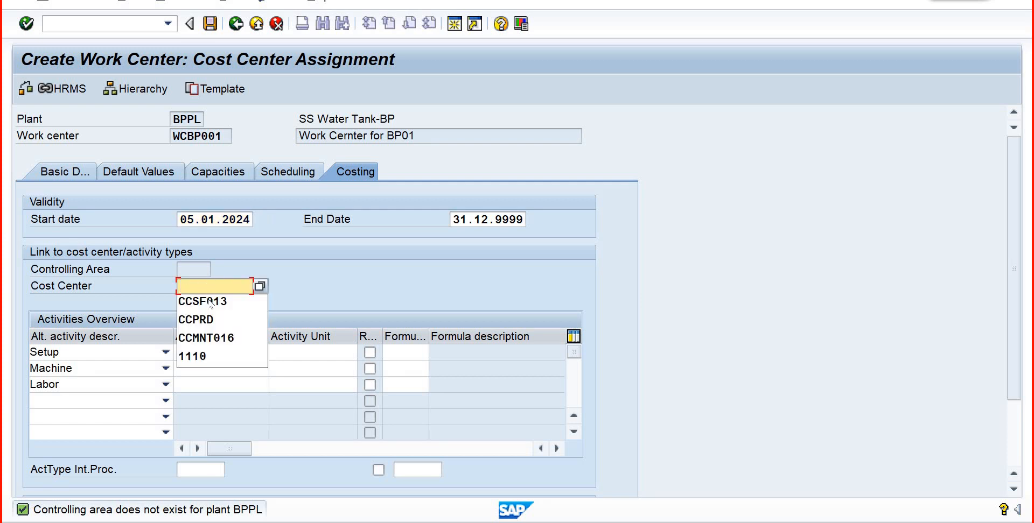
{"action": "left_click", "coordinate": [207, 302]}
{"action": "left_click", "coordinate": [206, 351]}
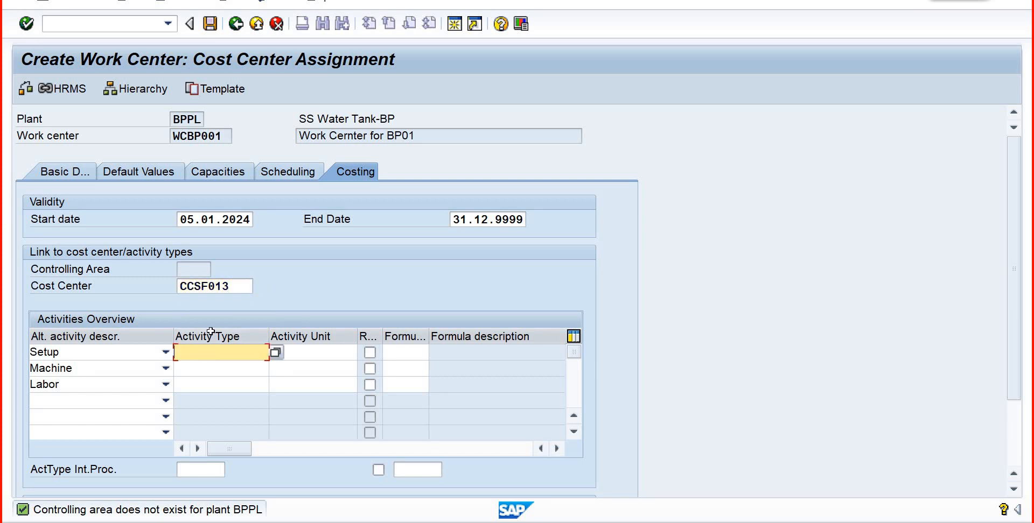
{"action": "key", "text": "Return"}
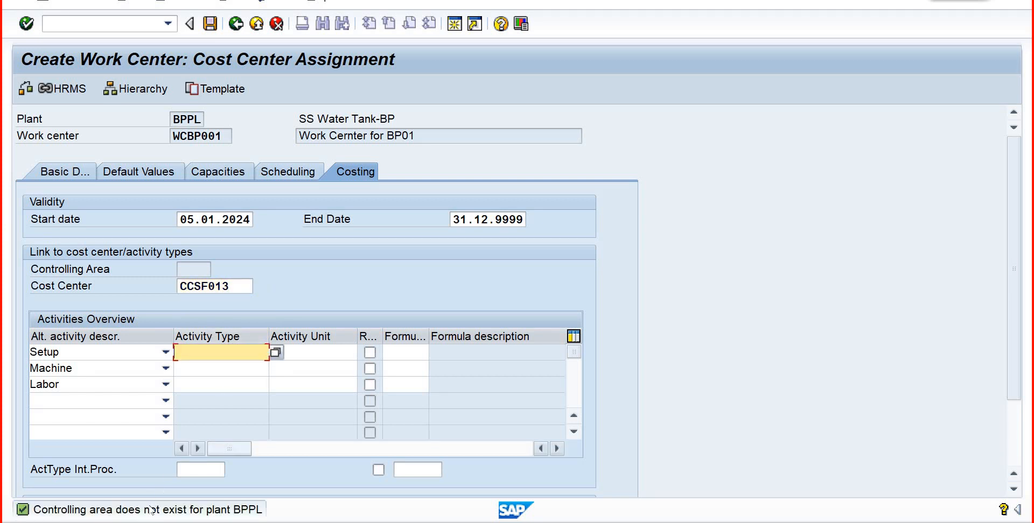
- Examine the help for the controlling area message and open Maintain Controlling Area in Customizing for Controlling
{"action": "key", "text": "Return"}
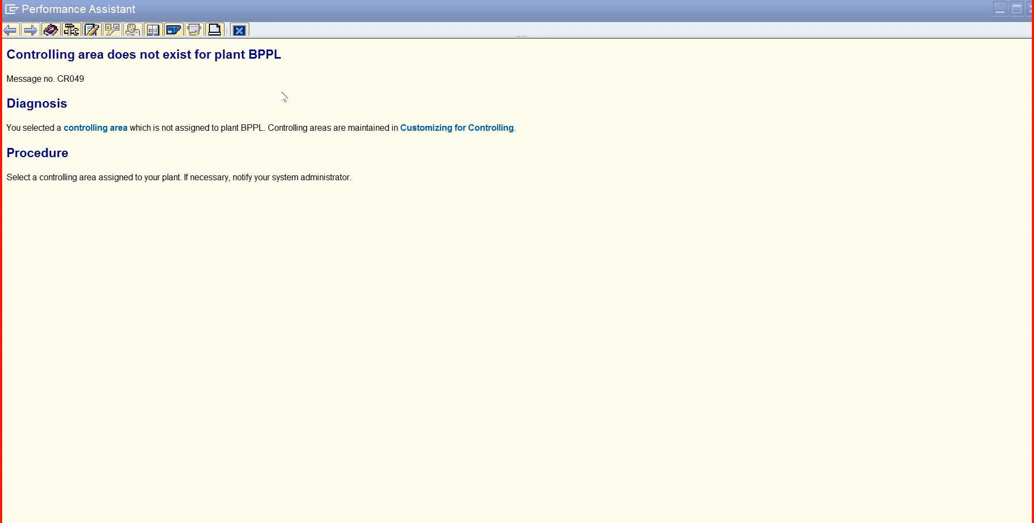
{"action": "left_click", "coordinate": [82, 133]}
{"action": "left_click", "coordinate": [494, 206]}
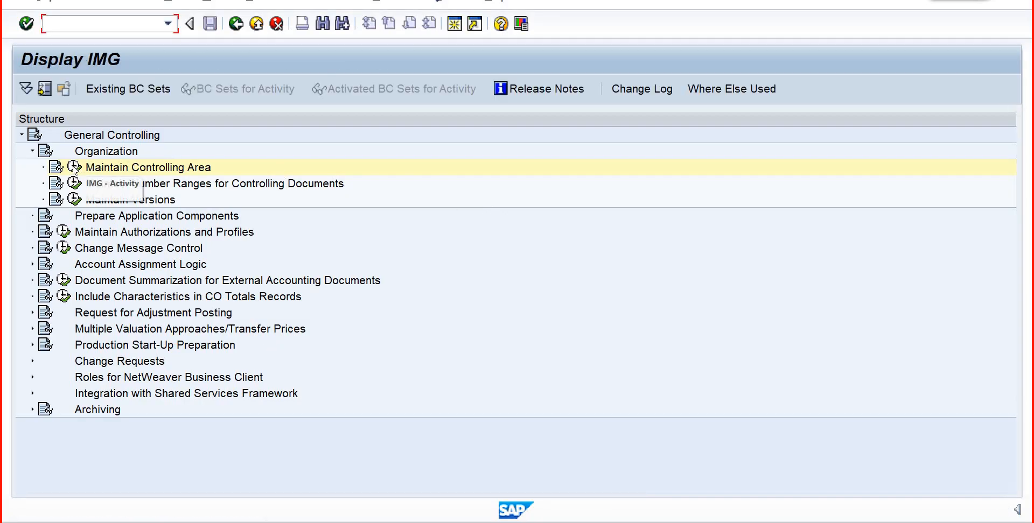
{"action": "left_click", "coordinate": [74, 167]}
{"action": "left_click", "coordinate": [153, 197]}
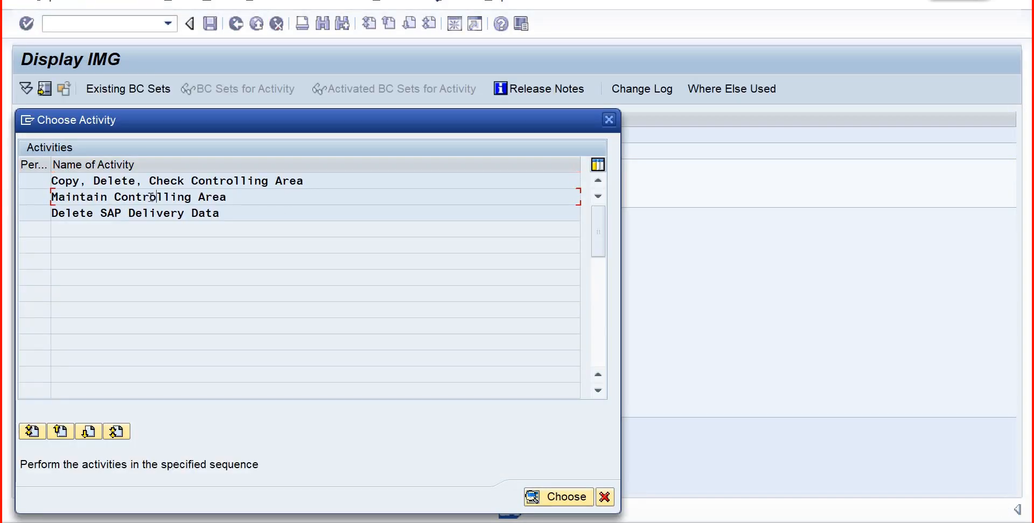
{"action": "double_click", "coordinate": [151, 197]}
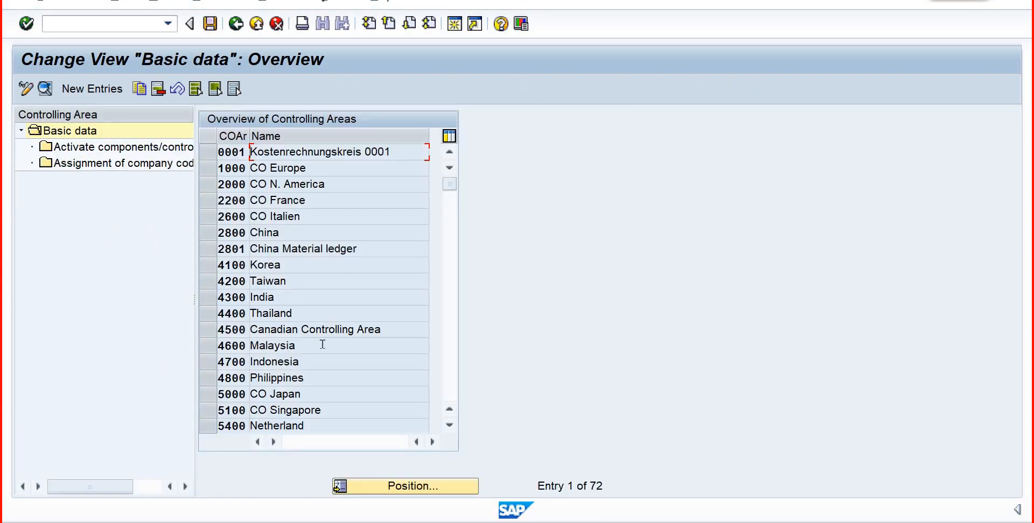
- Find controlling area BP01 in the overview of controlling areas
{"action": "left_click", "coordinate": [397, 487]}
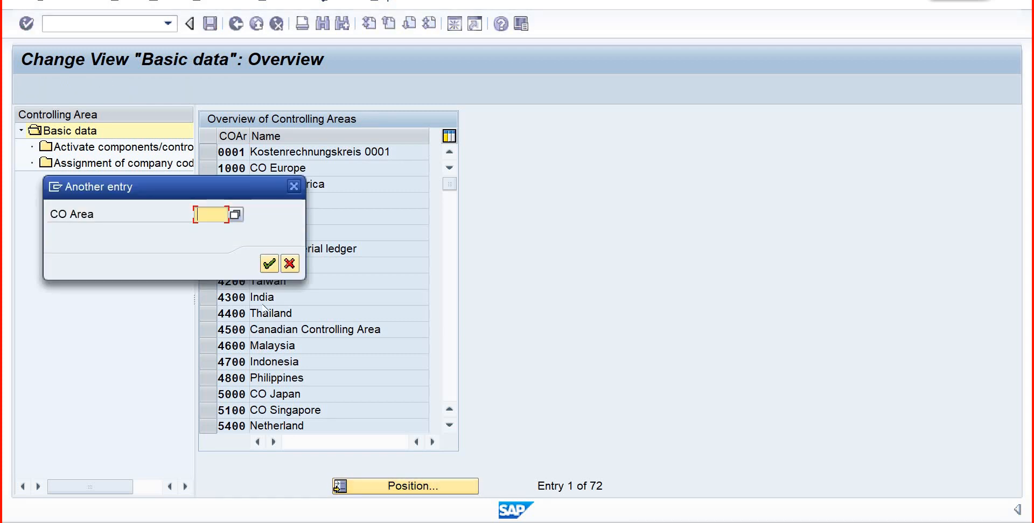
{"action": "type", "text": "bpp1"}
{"action": "key", "text": "Return"}
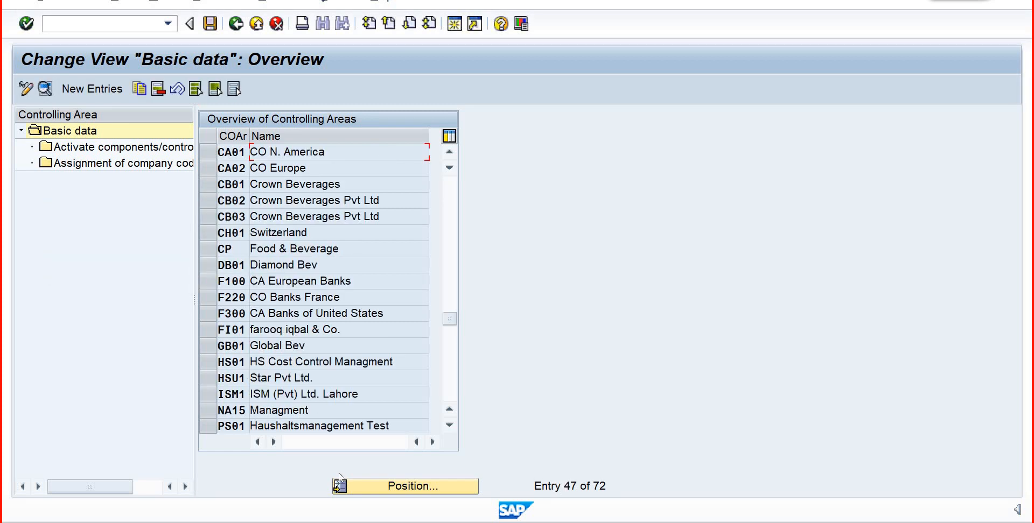
{"action": "left_click", "coordinate": [354, 490]}
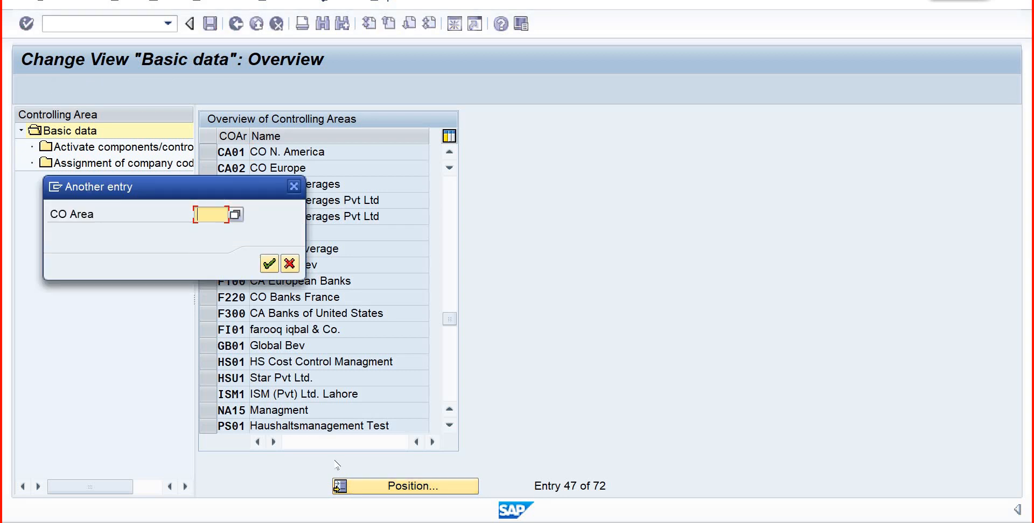
{"action": "type", "text": "bp01"}
{"action": "key", "text": "Return"}
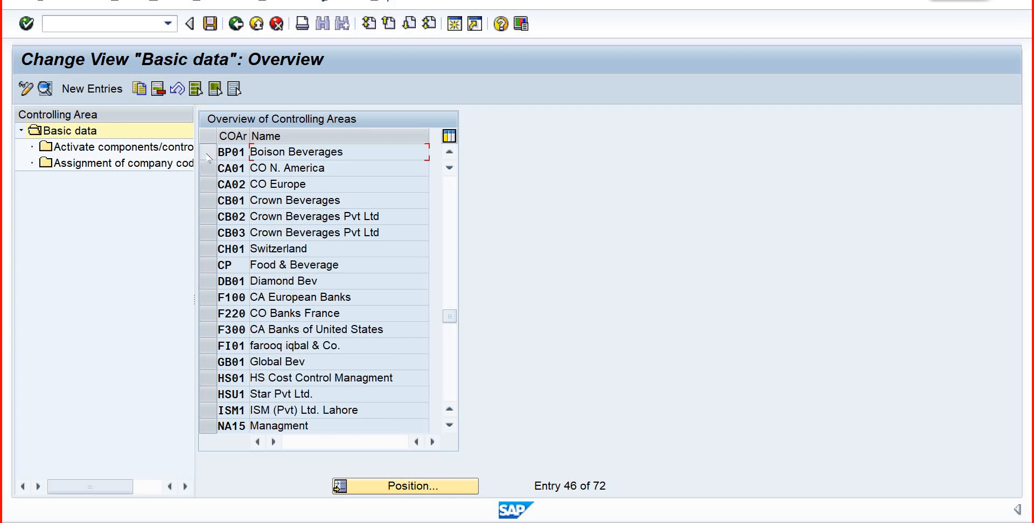
- Check the activated components and the assigned company codes of controlling area BP01, then return to the overview
{"action": "left_click", "coordinate": [209, 158]}
{"action": "double_click", "coordinate": [117, 150]}
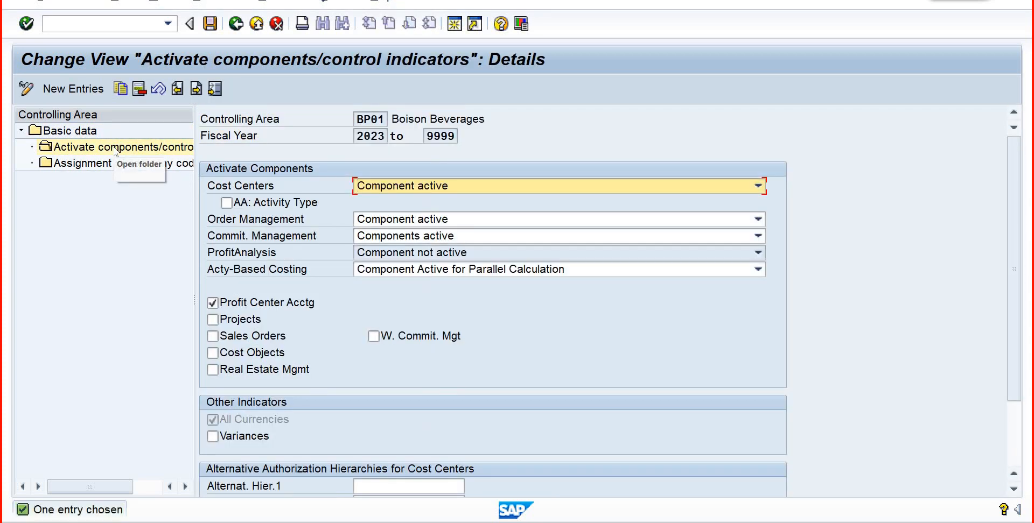
{"action": "left_click", "coordinate": [208, 326]}
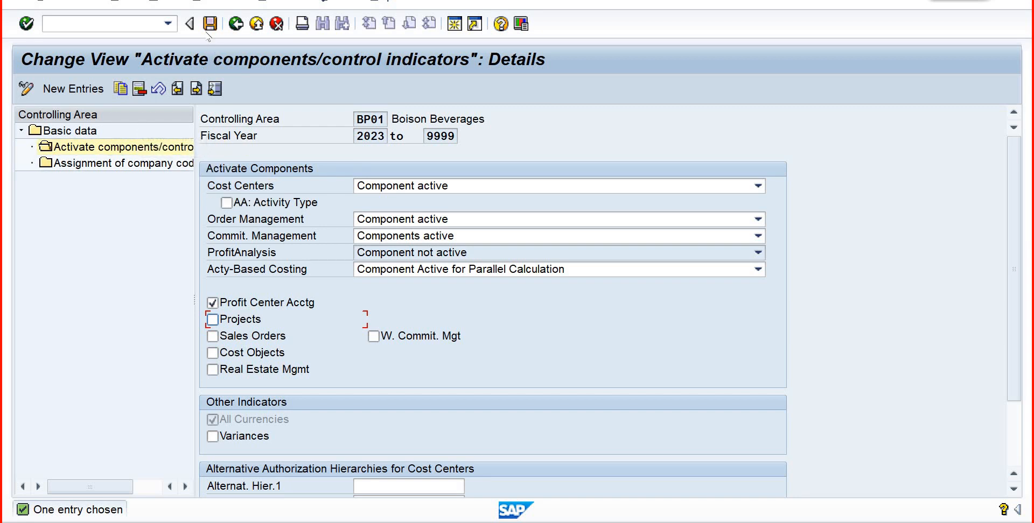
{"action": "double_click", "coordinate": [168, 165]}
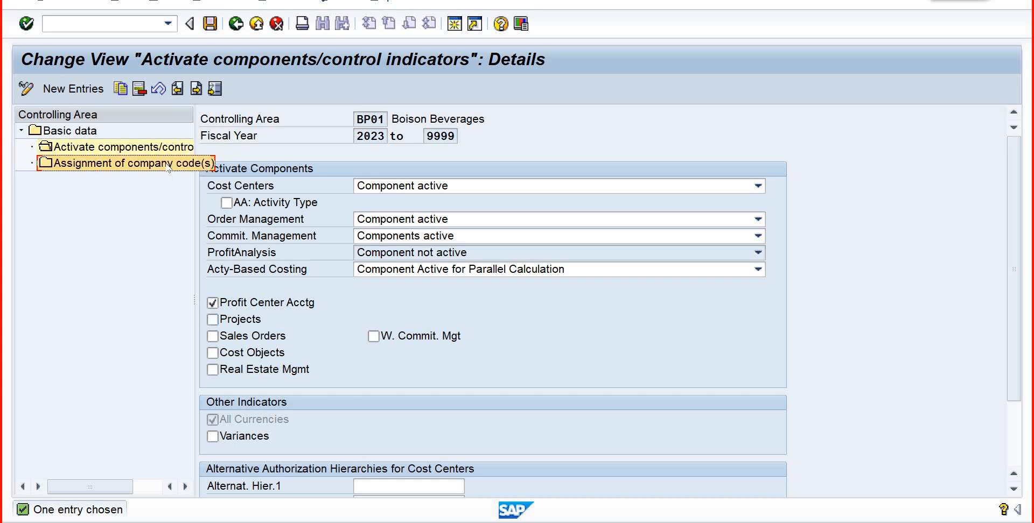
{"action": "left_click", "coordinate": [211, 26]}
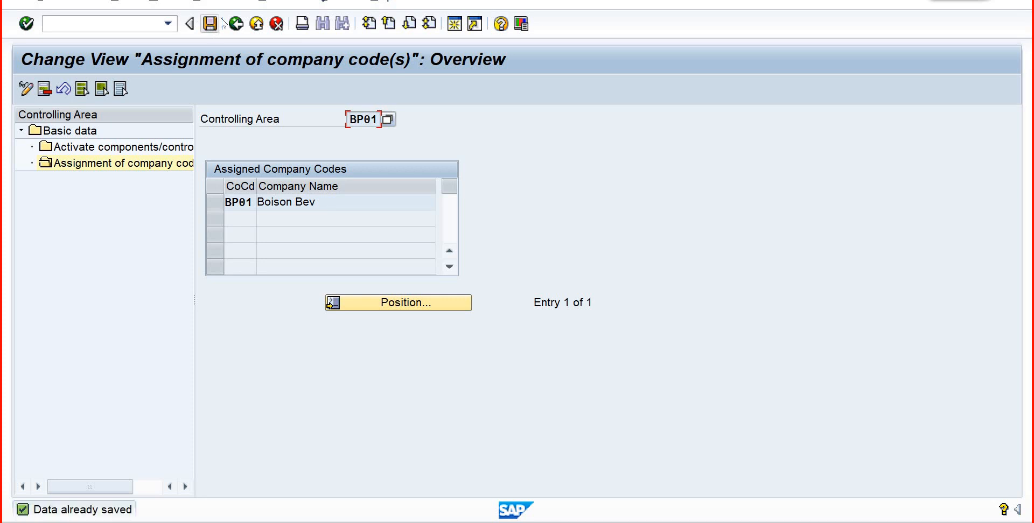
{"action": "key", "text": "F3"}
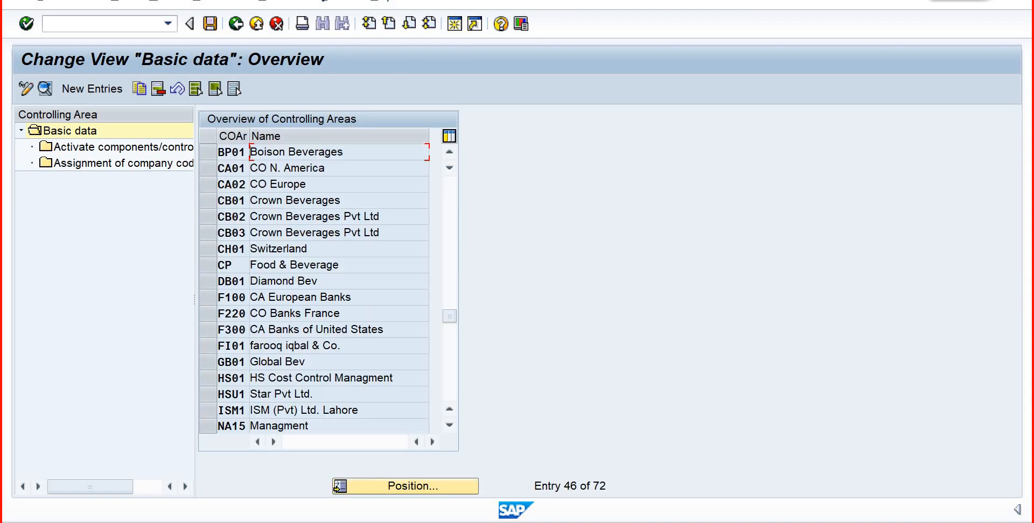
- Close the Create Activity Type window, then exit the controlling area customizing and the message help
{"action": "mouse_move", "coordinate": [667, 522]}
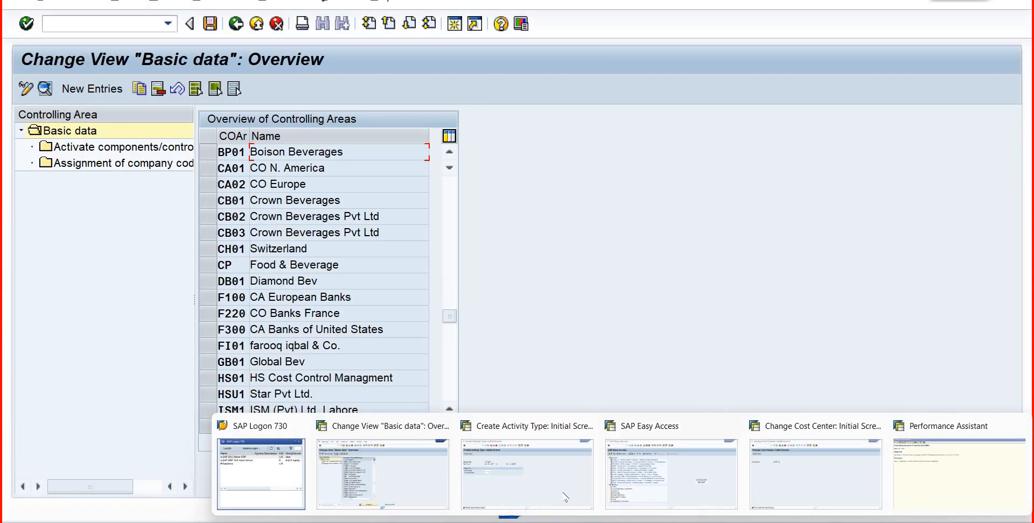
{"action": "mouse_move", "coordinate": [564, 496]}
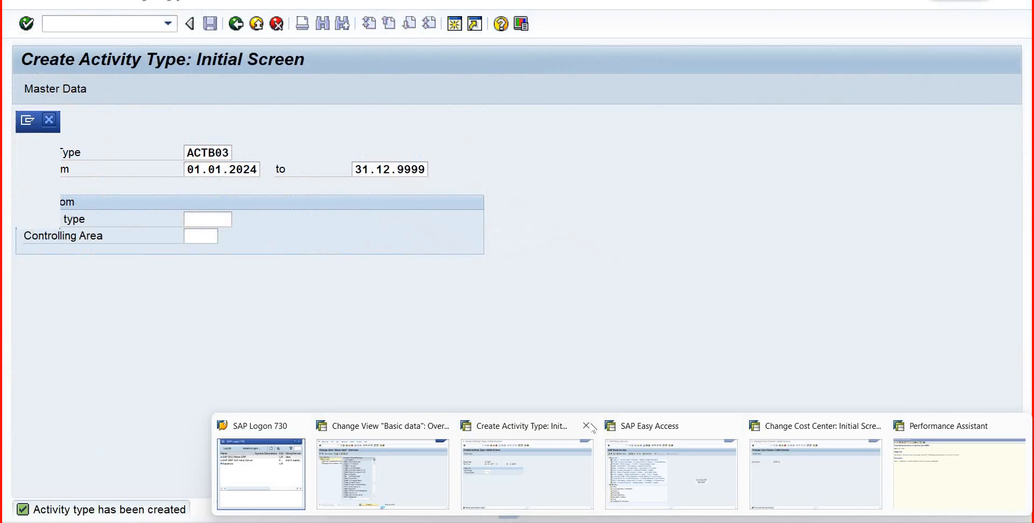
{"action": "left_click", "coordinate": [585, 426]}
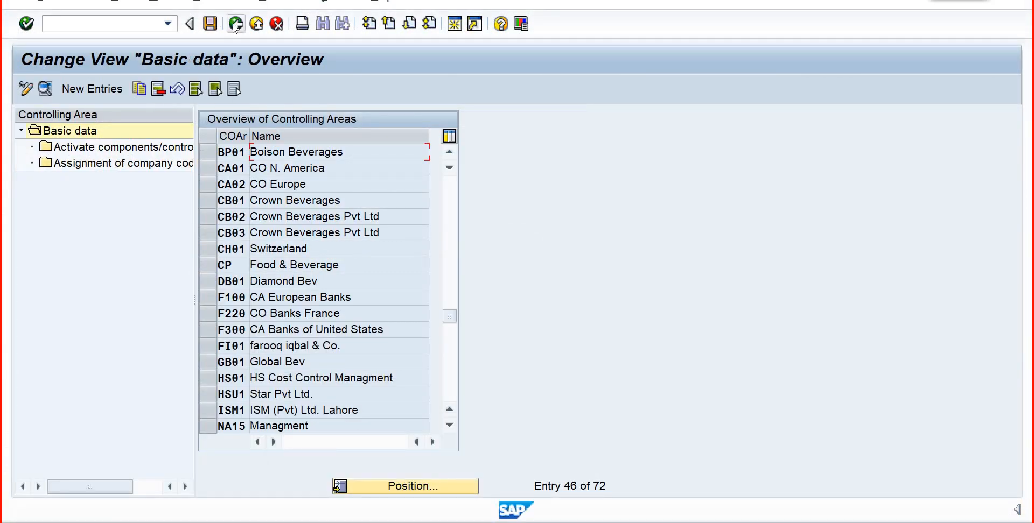
{"action": "left_click", "coordinate": [236, 24]}
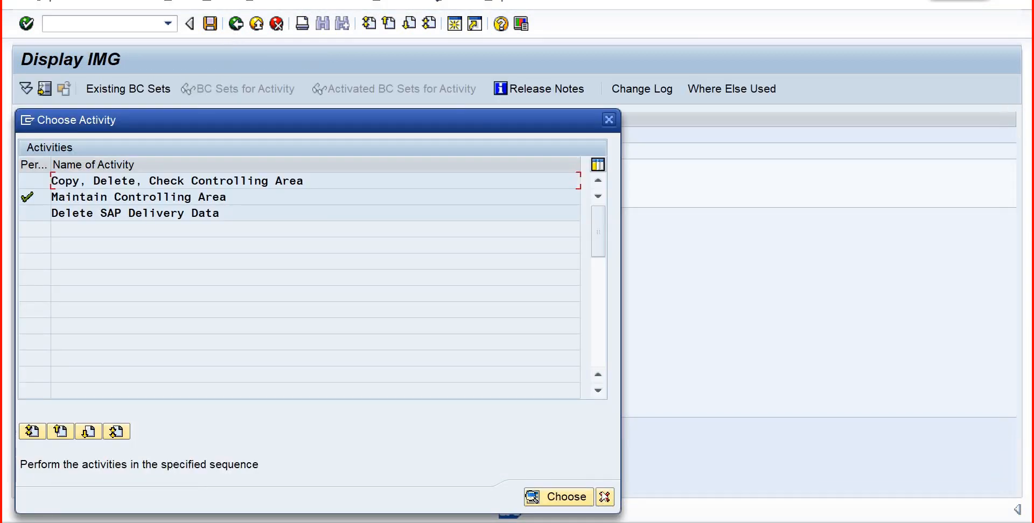
{"action": "key", "text": "F12"}
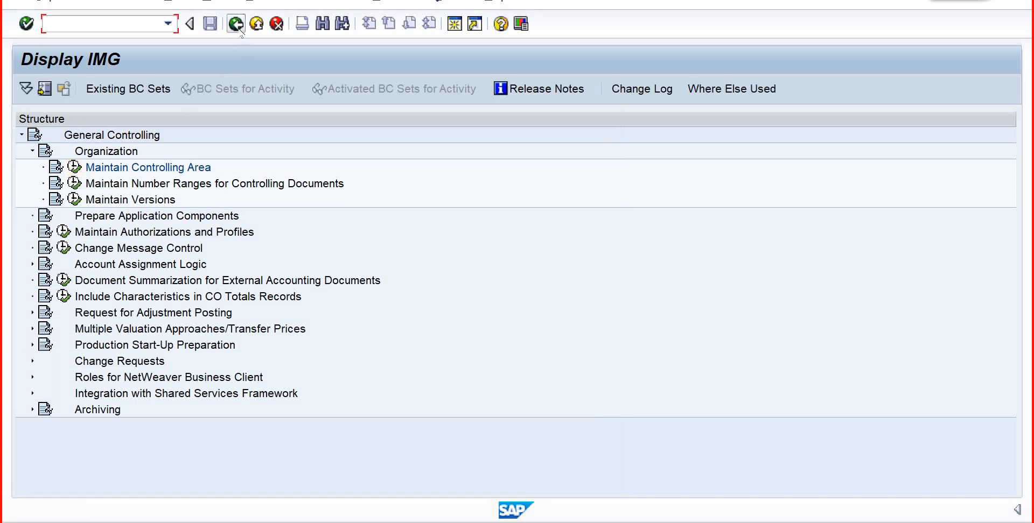
{"action": "left_click", "coordinate": [238, 29]}
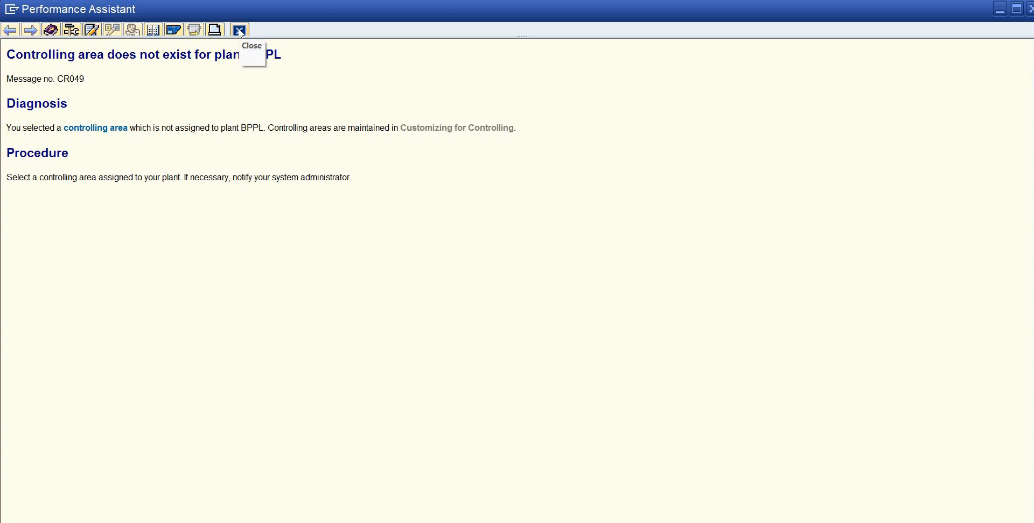
{"action": "left_click", "coordinate": [240, 31]}
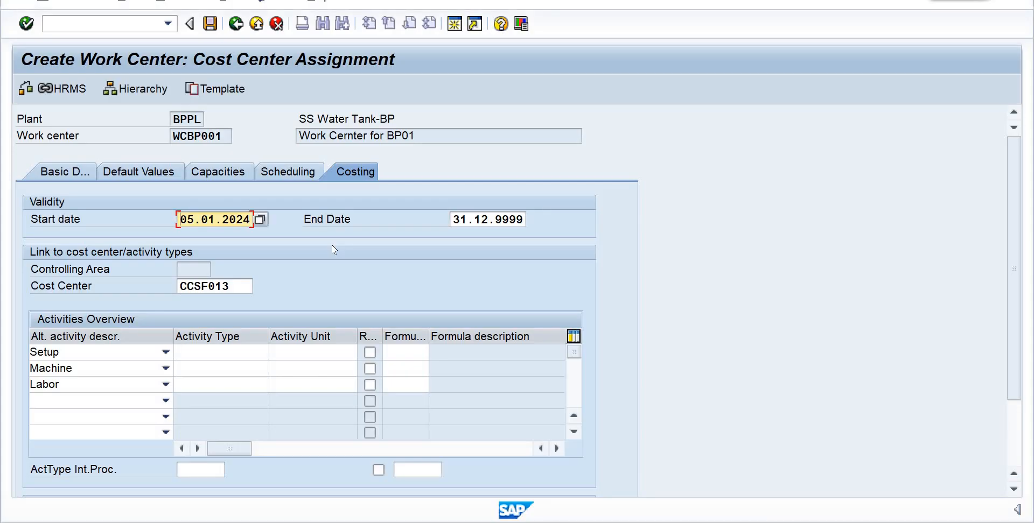
- Try to confirm the cost center assignment, then leave the terminated transaction and start creating work center WCBP001 in plant BPPL again
{"action": "key", "text": "Return"}
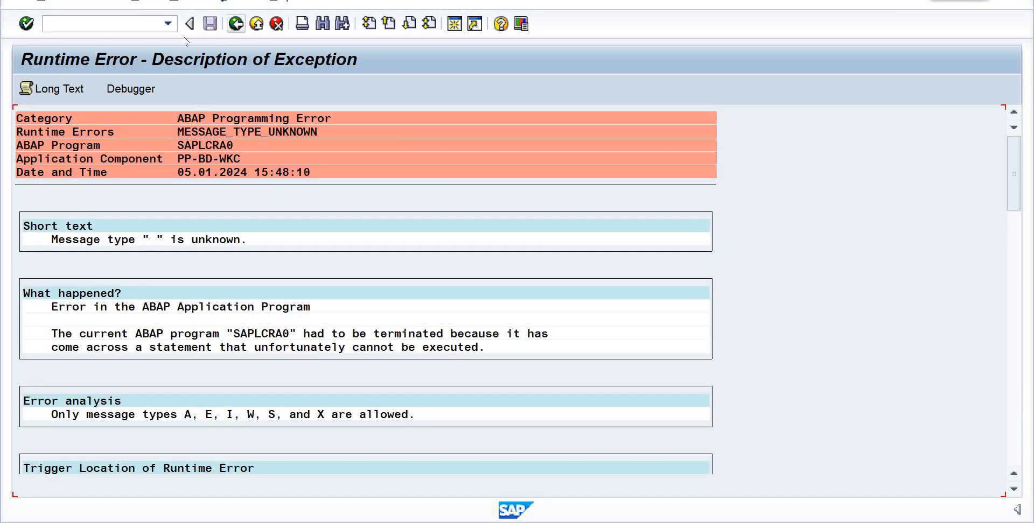
{"action": "left_click", "coordinate": [236, 24]}
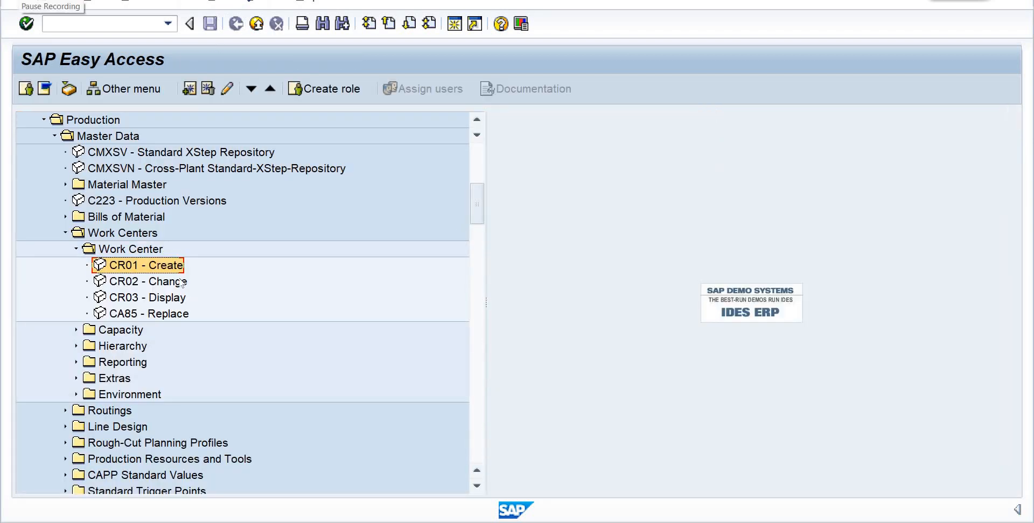
{"action": "key", "text": "Return"}
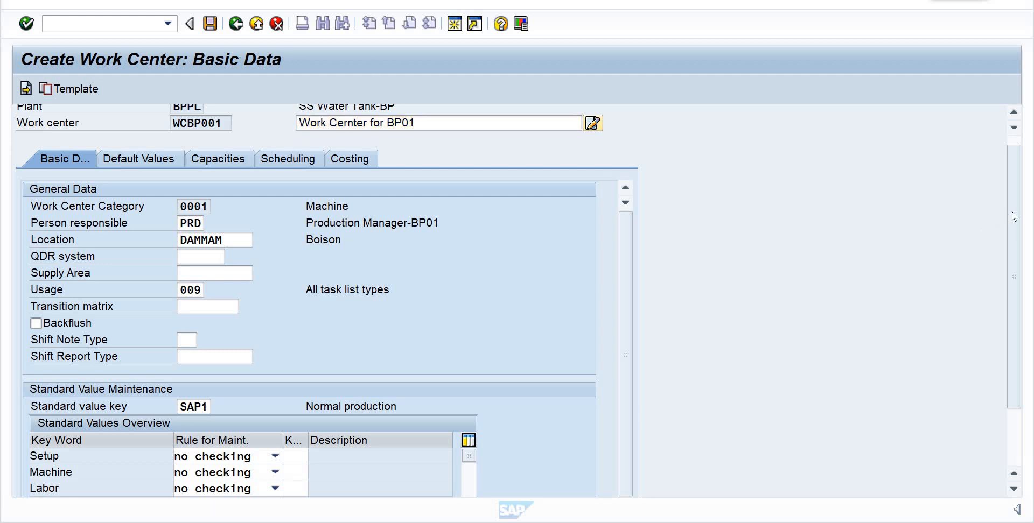
- Set the maintenance rule for the Setup, Machine and Labor standard values to "should be entered"
{"action": "left_click_drag", "start_coordinate": [1015, 285], "coordinate": [1015, 342]}
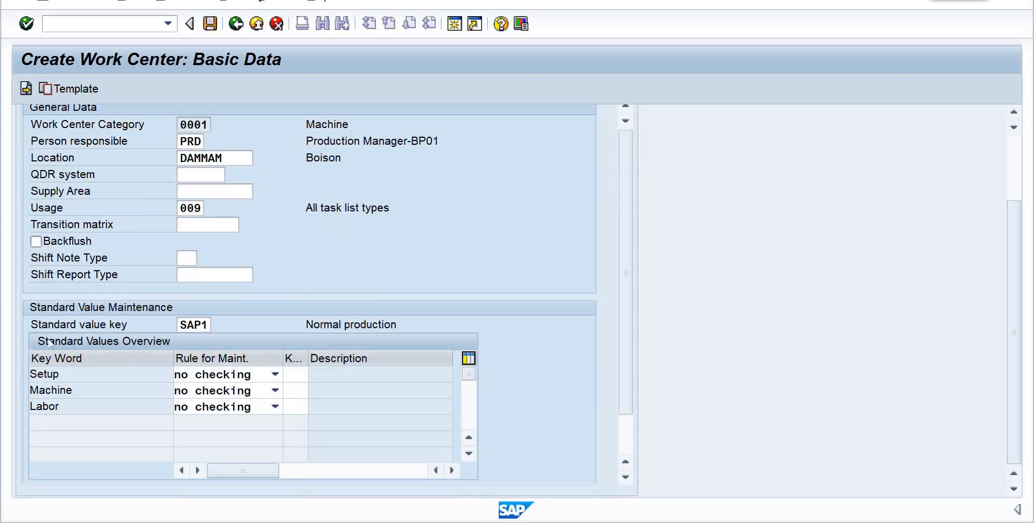
{"action": "left_click", "coordinate": [275, 375]}
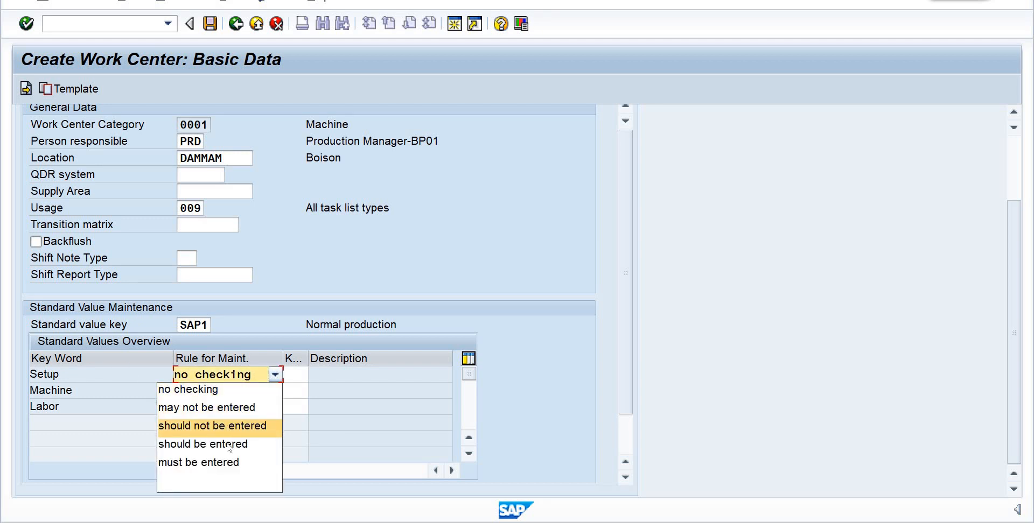
{"action": "key", "text": "Return"}
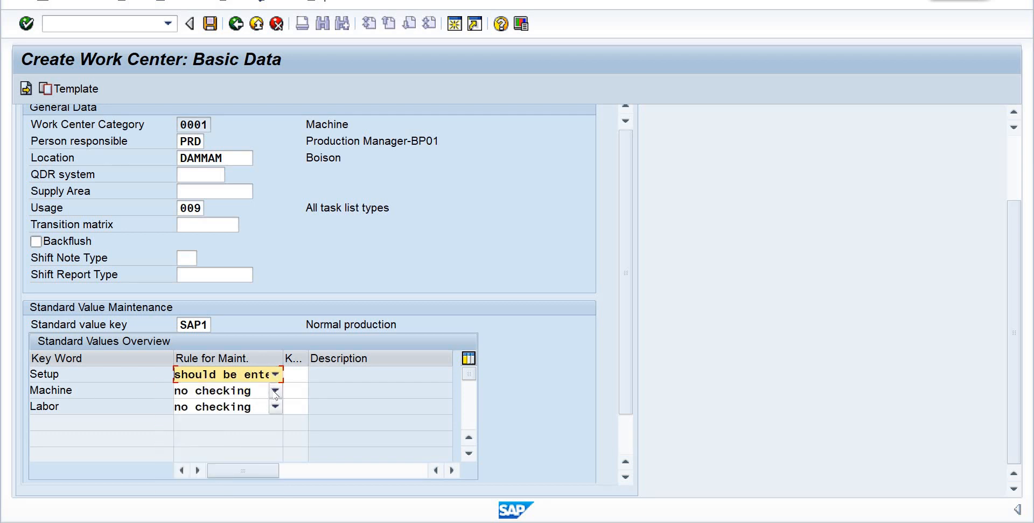
{"action": "left_click", "coordinate": [276, 391]}
{"action": "key", "text": "Down"}
{"action": "key", "text": "Down"}
{"action": "key", "text": "Down"}
{"action": "key", "text": "Return"}
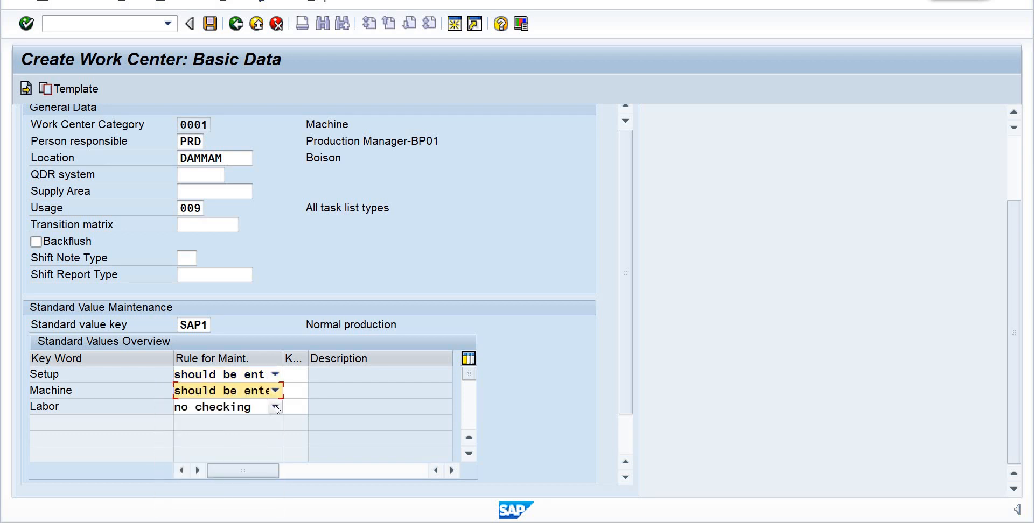
{"action": "left_click", "coordinate": [276, 407]}
{"action": "key", "text": "Down"}
{"action": "key", "text": "Down"}
{"action": "key", "text": "Down"}
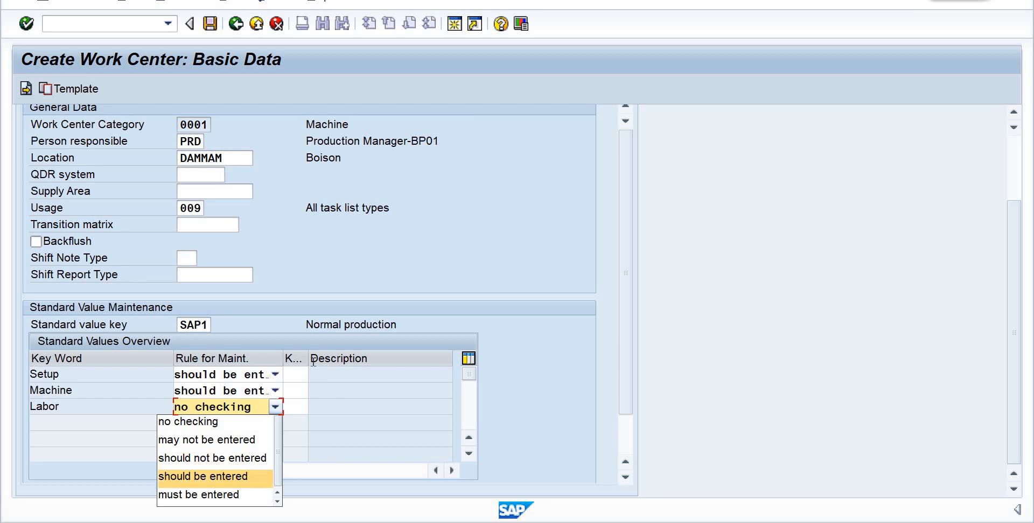
{"action": "key", "text": "Return"}
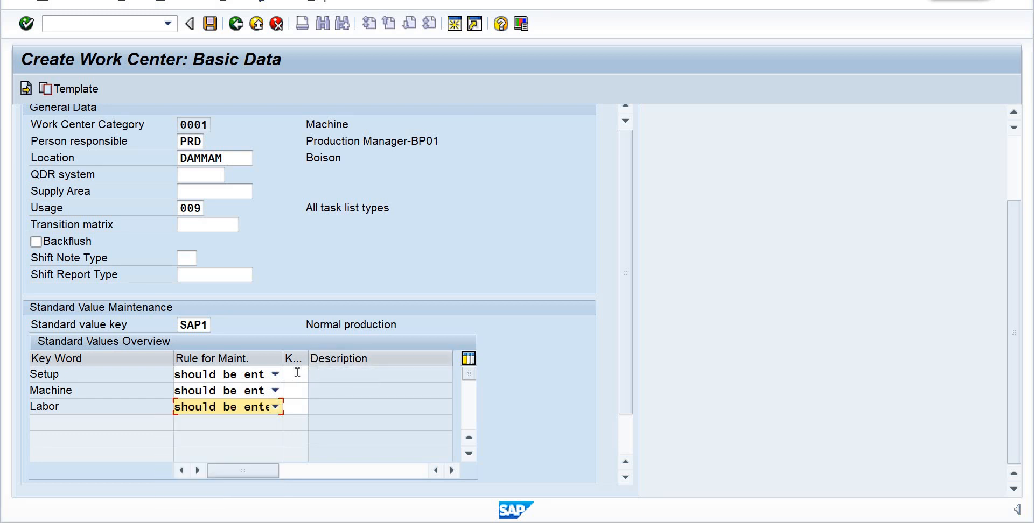
- Look through the available efficiency keys for the Setup standard value and close the list without choosing one
{"action": "left_click", "coordinate": [295, 375]}
{"action": "left_click_drag", "start_coordinate": [313, 357], "coordinate": [321, 376]}
{"action": "left_click", "coordinate": [320, 378]}
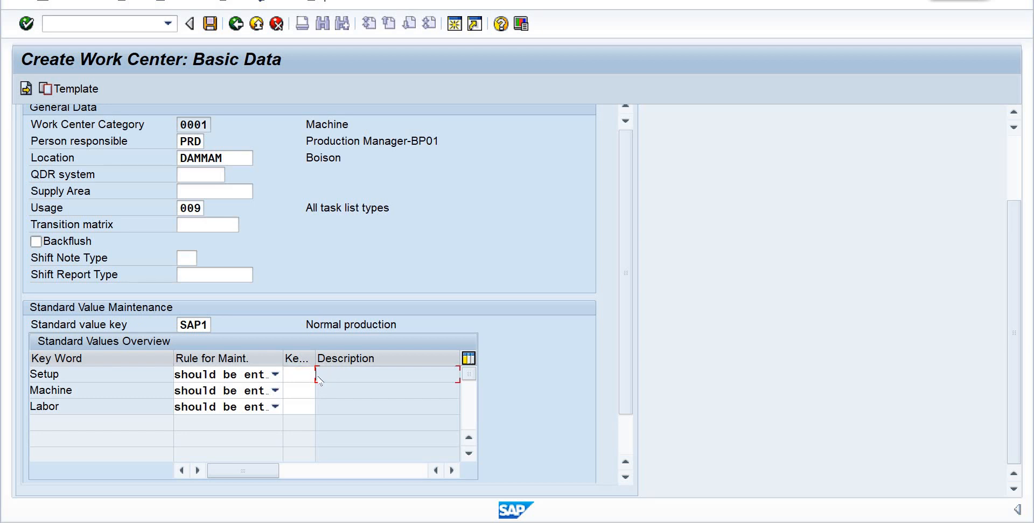
{"action": "left_click", "coordinate": [303, 377]}
{"action": "left_click", "coordinate": [322, 376]}
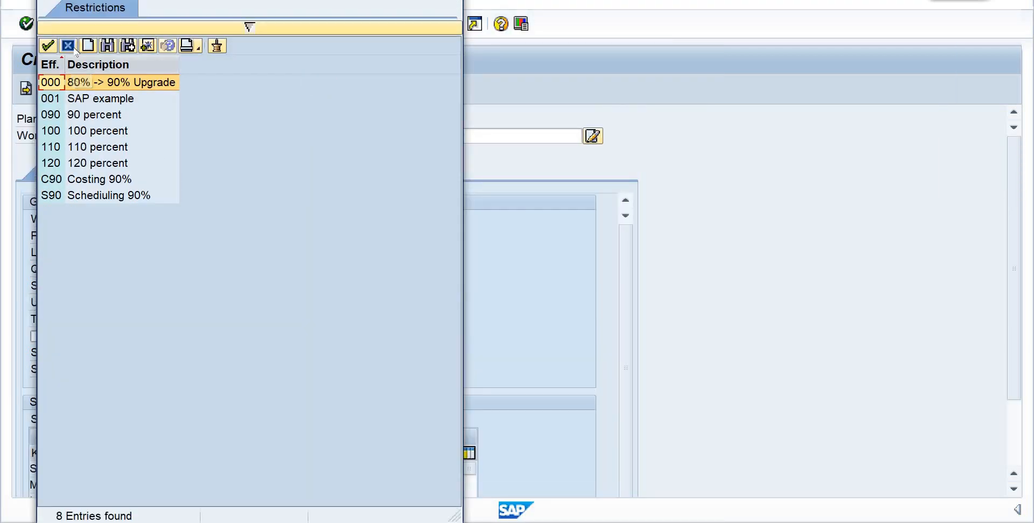
{"action": "left_click", "coordinate": [70, 48]}
- Set the control key in the work center's operation default values to PP01
{"action": "left_click", "coordinate": [156, 174]}
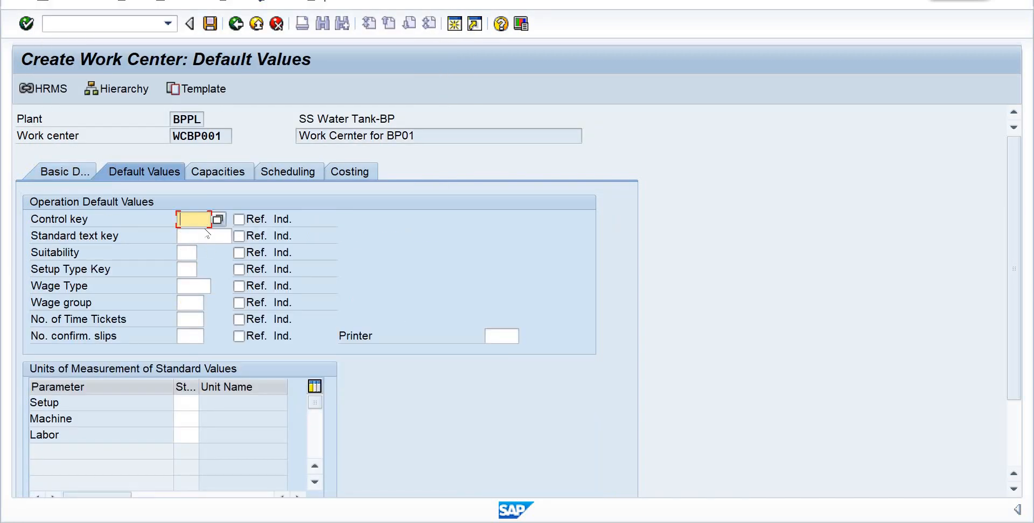
{"action": "type", "text": "p"}
{"action": "left_click", "coordinate": [207, 233]}
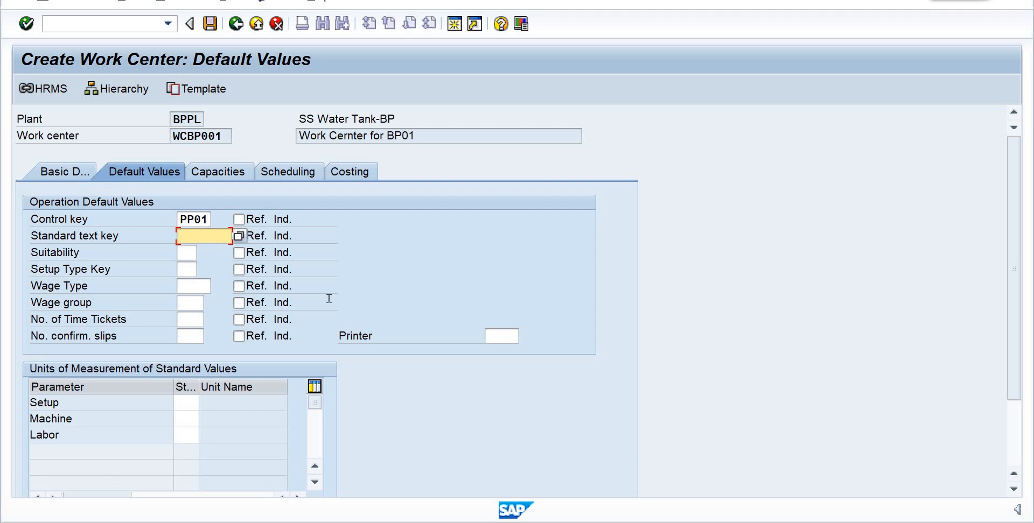
- Set the standard value unit for Setup, Machine and Labor to HR and confirm the default values
{"action": "left_click", "coordinate": [195, 402]}
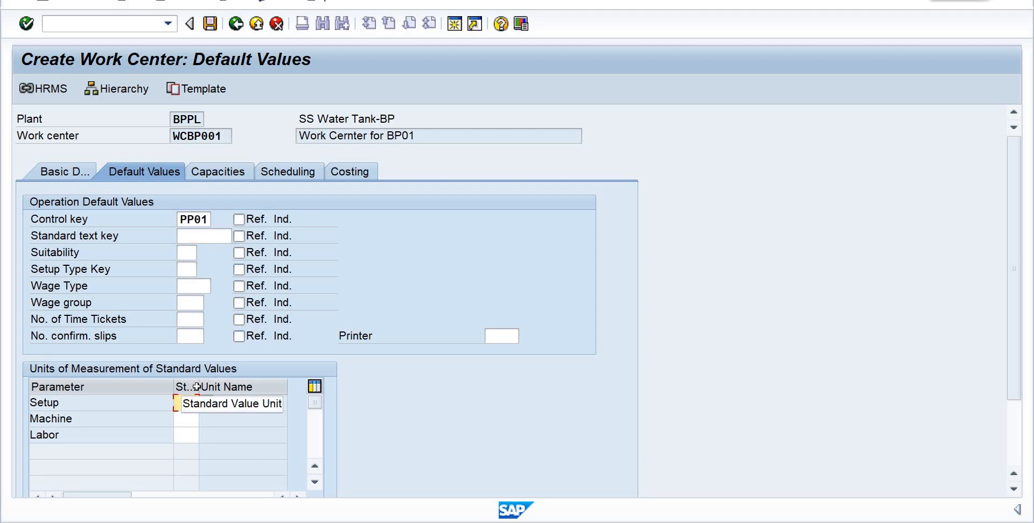
{"action": "type", "text": "hr"}
{"action": "left_click", "coordinate": [195, 418]}
{"action": "left_click", "coordinate": [195, 418]}
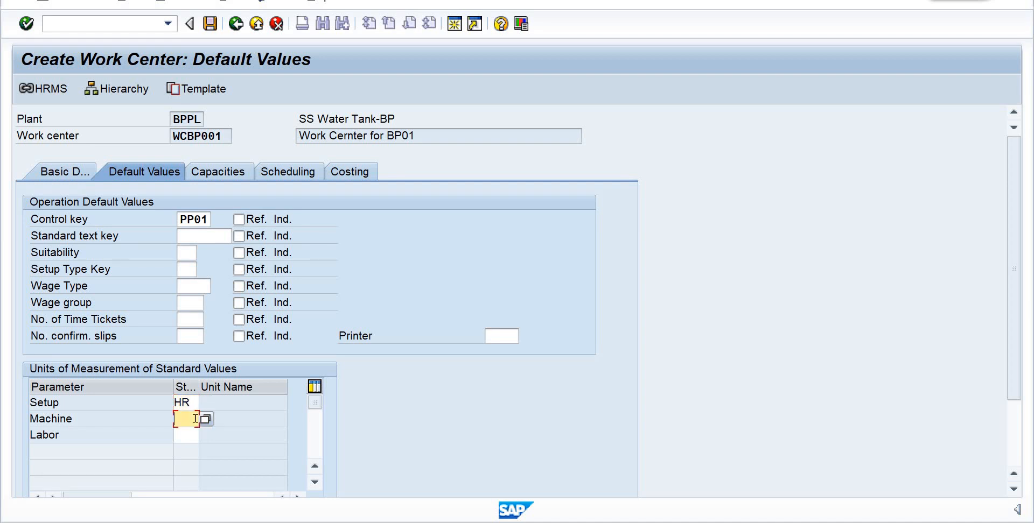
{"action": "type", "text": "hr"}
{"action": "left_click", "coordinate": [189, 436]}
{"action": "left_click", "coordinate": [189, 436]}
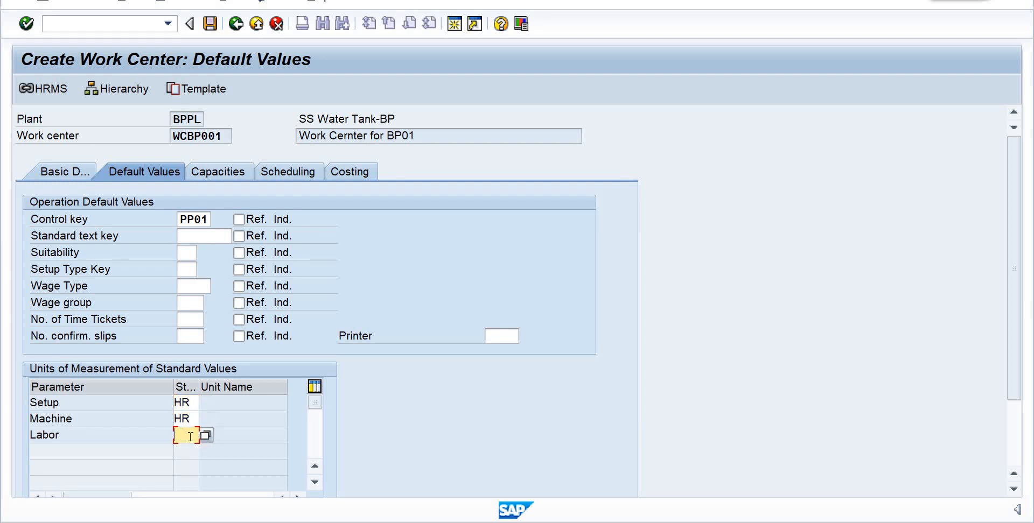
{"action": "type", "text": "hr"}
{"action": "key", "text": "Return"}
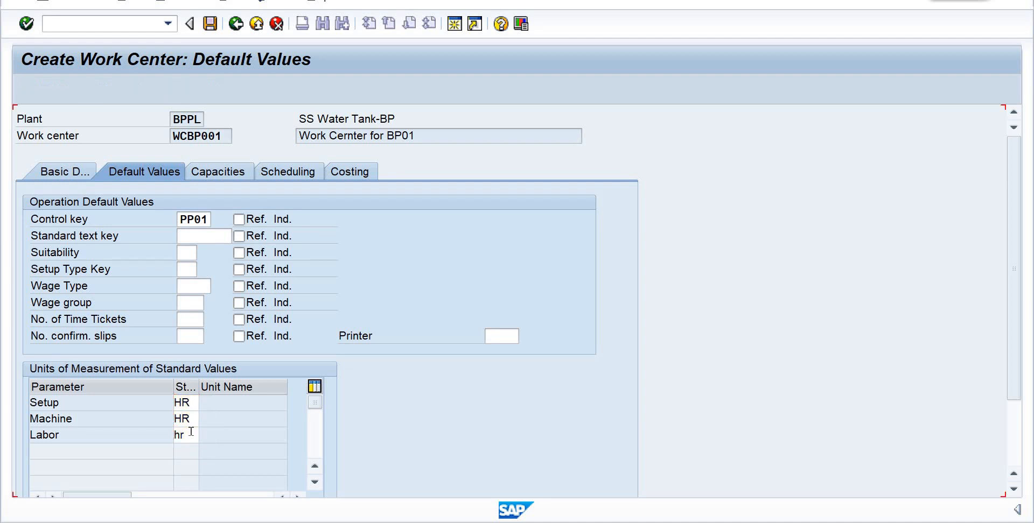
{"action": "key", "text": "Return"}
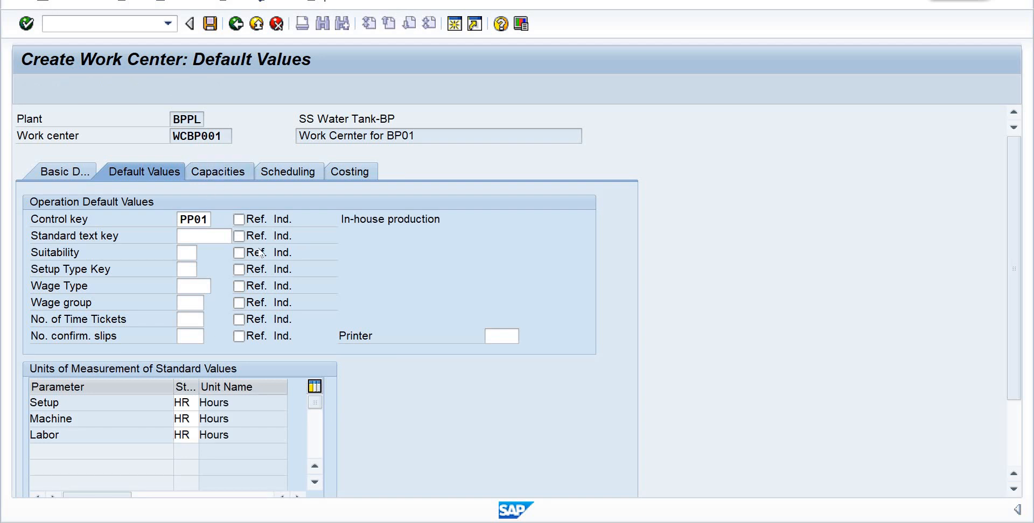
- Add capacity category 001 to the work center and enter "Capacity for BP01" as its description
{"action": "type", "text": "00"}
{"action": "left_click", "coordinate": [208, 237]}
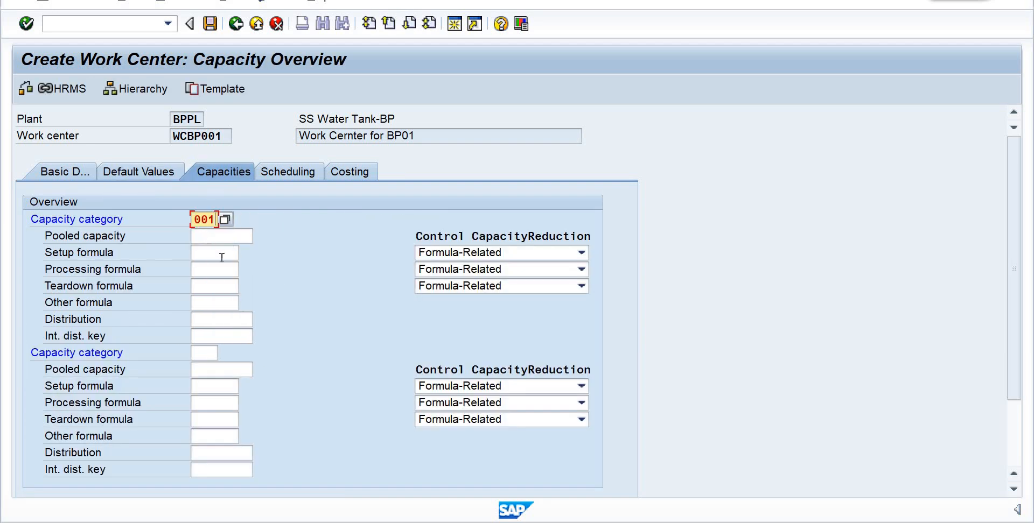
{"action": "key", "text": "Return"}
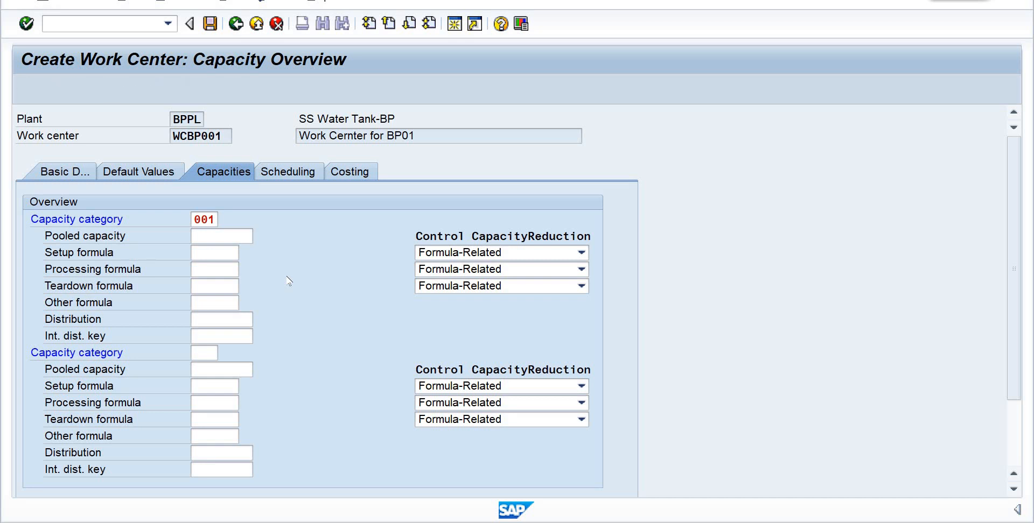
{"action": "type", "text": "C"}
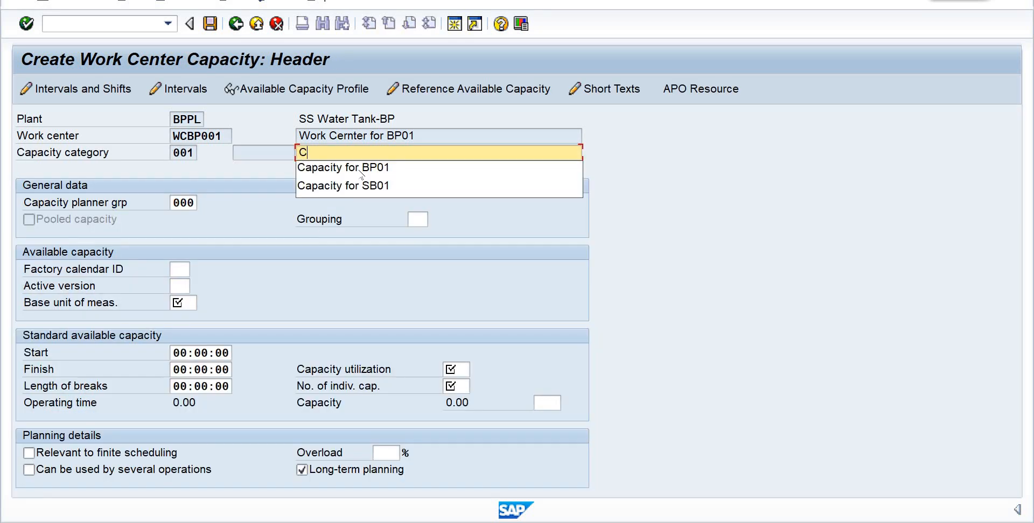
{"action": "key", "text": "Down"}
{"action": "key", "text": "Return"}
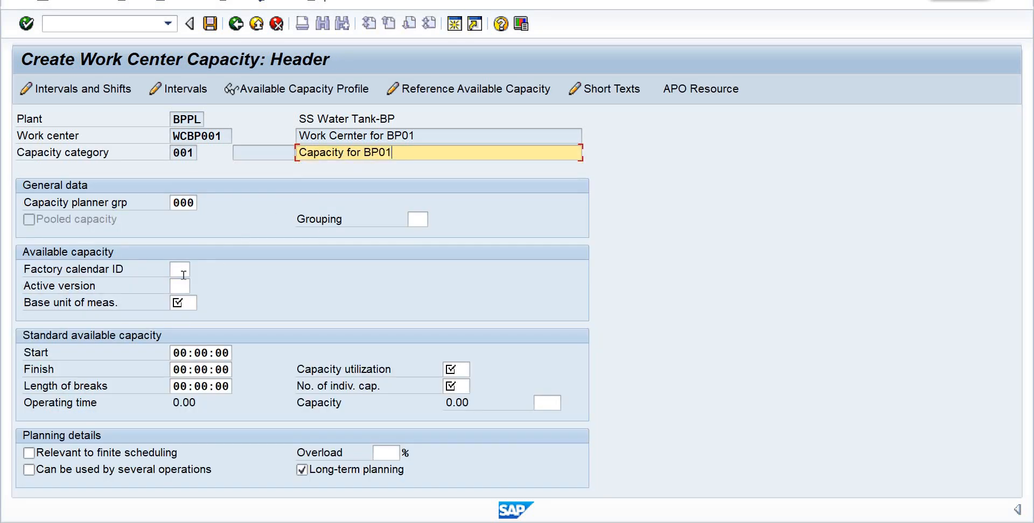
- Assign capacity planner group 001 and base unit of measure HR to the capacity
{"action": "left_click", "coordinate": [194, 202]}
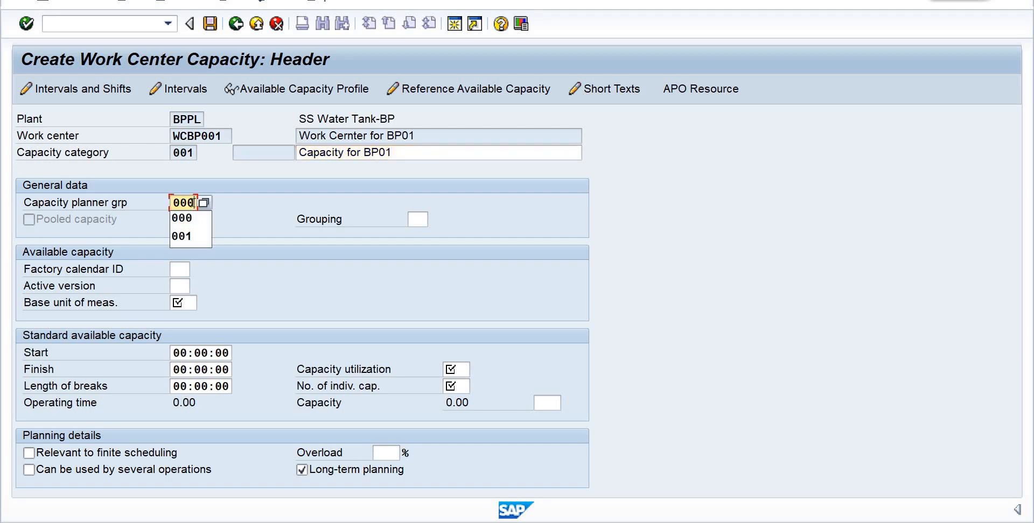
{"action": "left_click", "coordinate": [185, 240]}
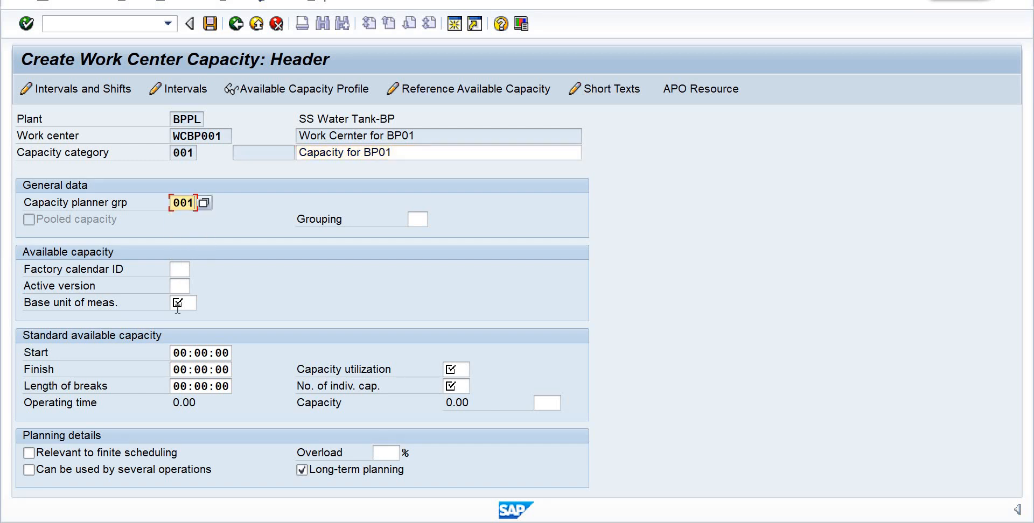
{"action": "left_click", "coordinate": [183, 303]}
{"action": "type", "text": "hr"}
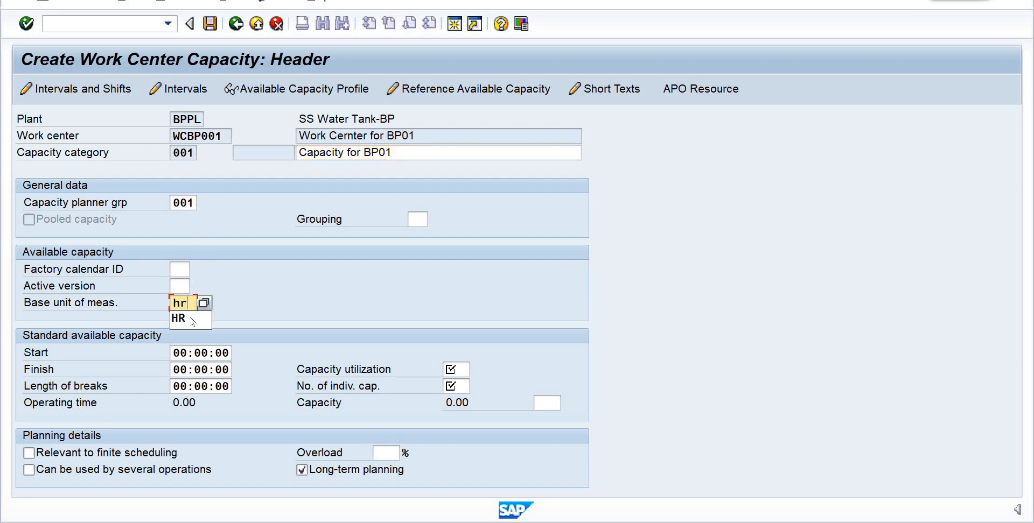
- Set the standard available capacity to start at 09:00:00 and finish at 18:00:00, with breaks of 00:30:00
{"action": "left_click", "coordinate": [182, 350]}
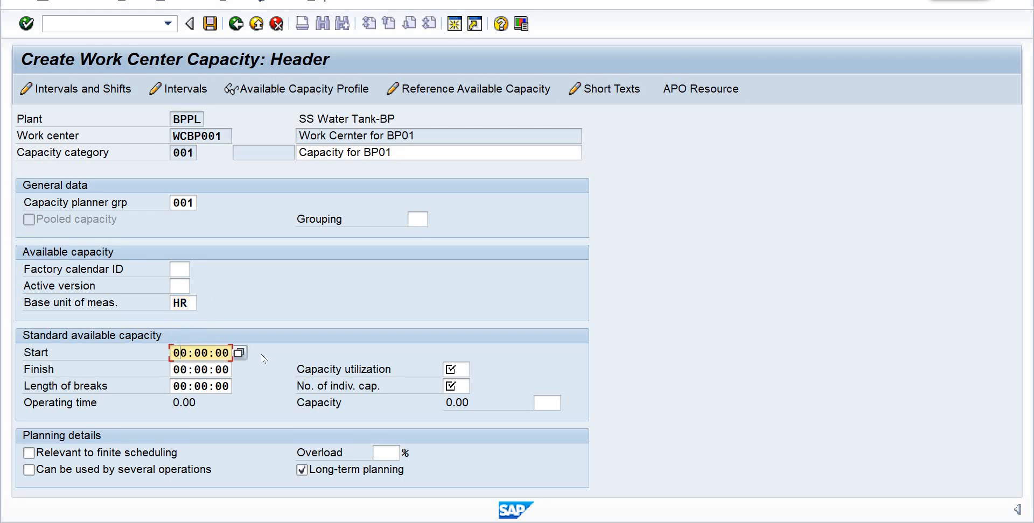
{"action": "type", "text": "09"}
{"action": "left_click", "coordinate": [183, 369]}
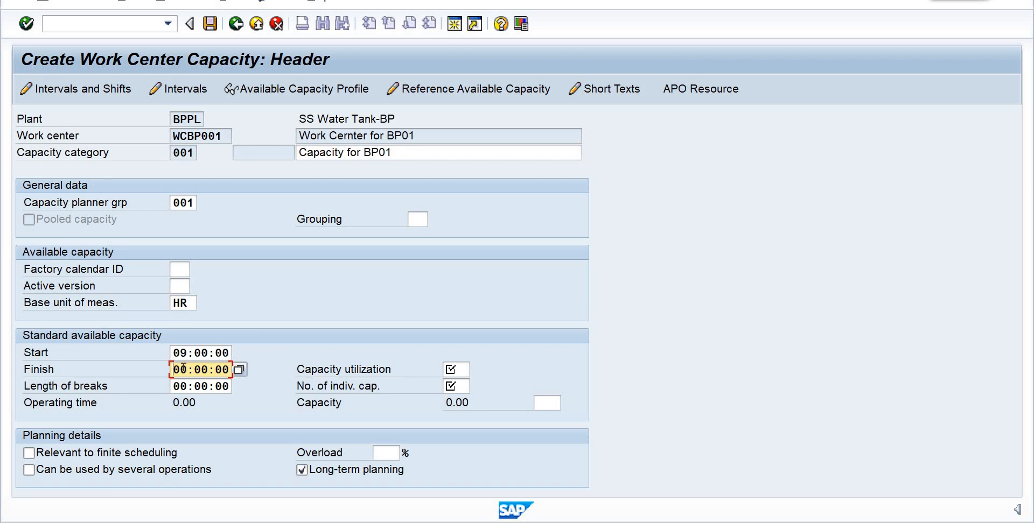
{"action": "type", "text": "18"}
{"action": "left_click", "coordinate": [198, 385]}
{"action": "type", "text": "30"}
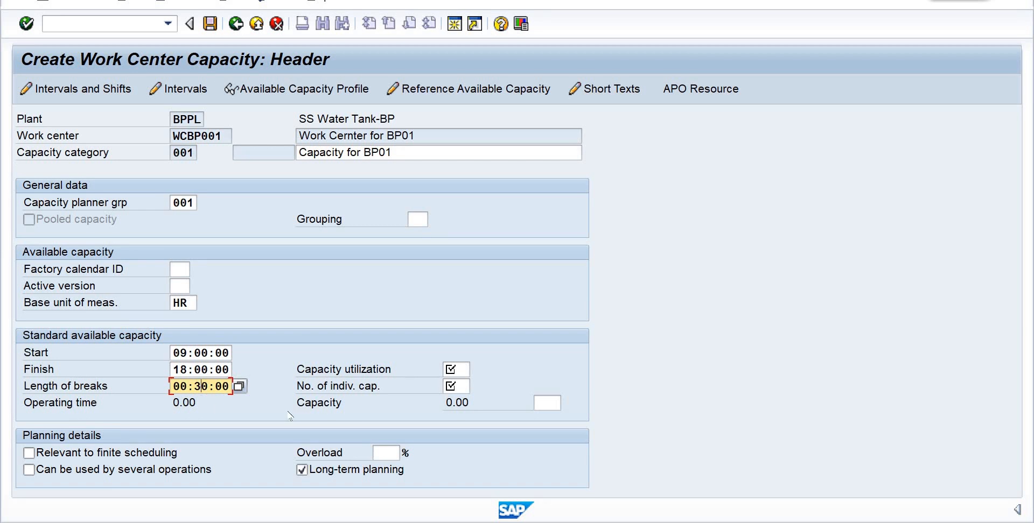
- Set the capacity utilization to 100 and the number of individual capacities to 10, then confirm the capacity header
{"action": "left_click", "coordinate": [448, 368]}
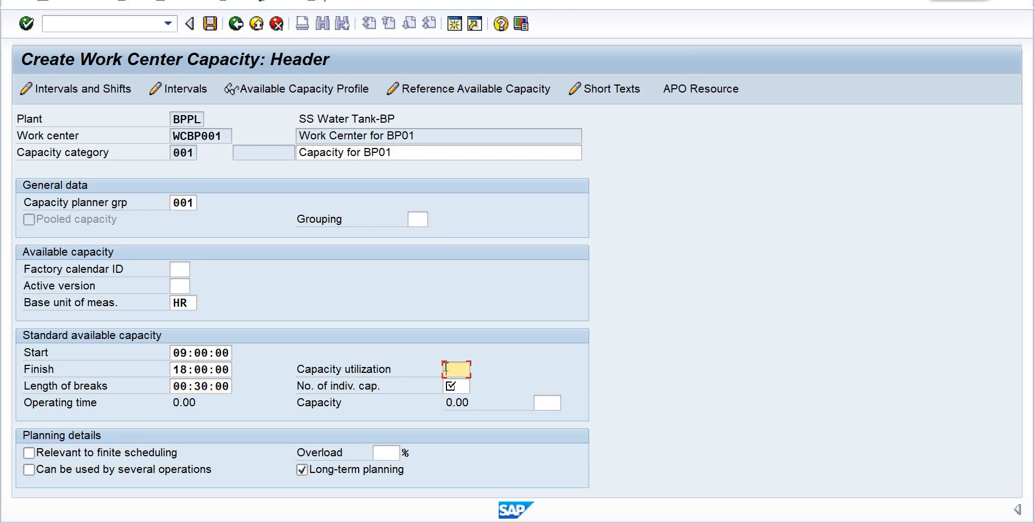
{"action": "type", "text": "100"}
{"action": "left_click", "coordinate": [447, 384]}
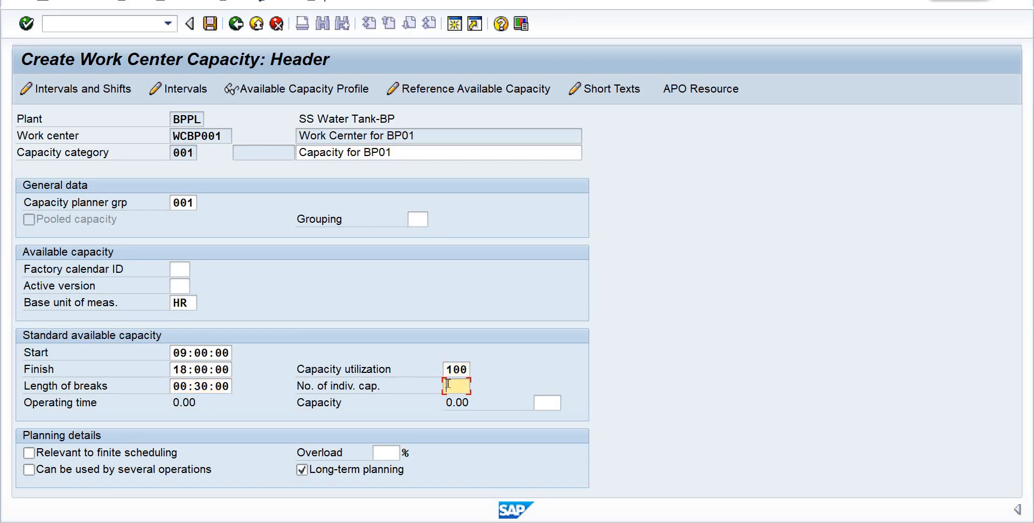
{"action": "type", "text": "10"}
{"action": "key", "text": "Return"}
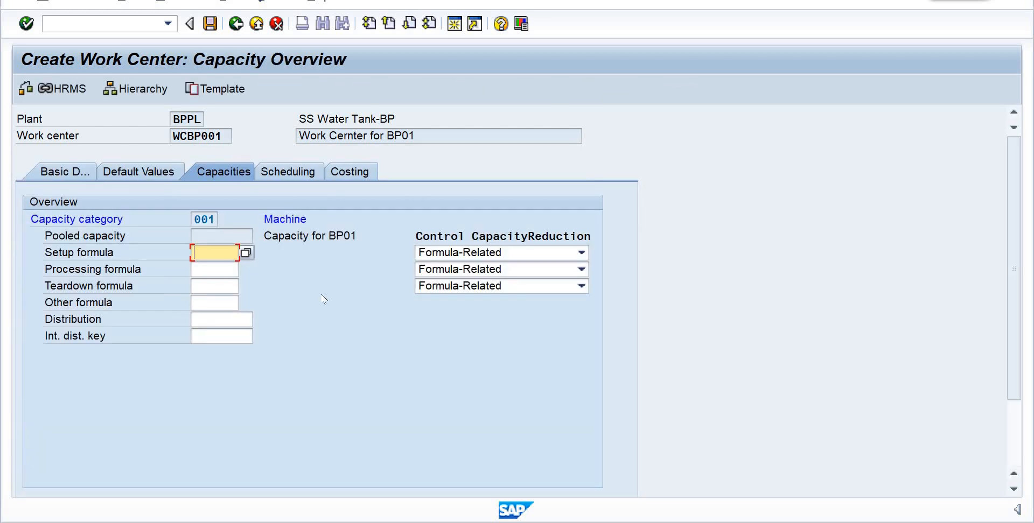
- Review the header data of the machine capacity, then leave it and continue to the scheduling data
{"action": "left_click", "coordinate": [323, 298]}
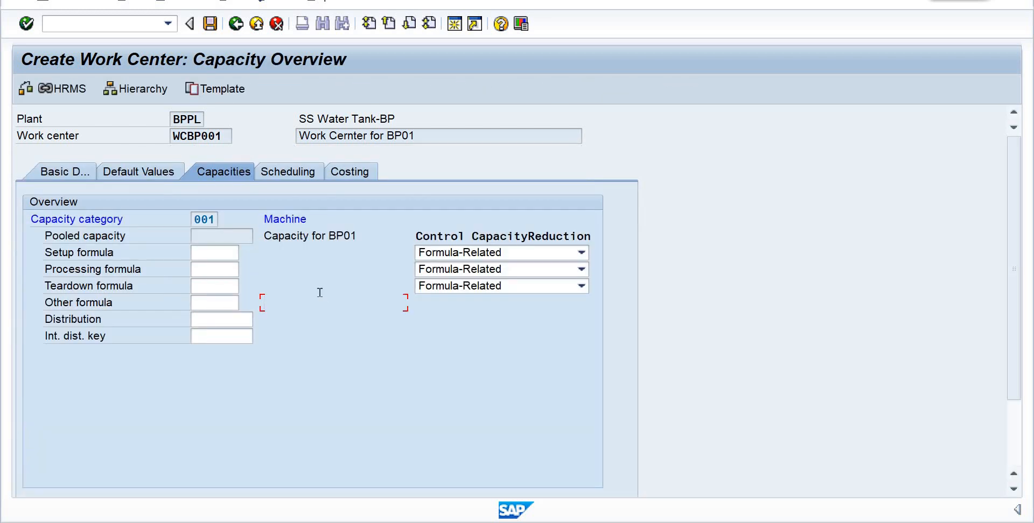
{"action": "double_click", "coordinate": [317, 292]}
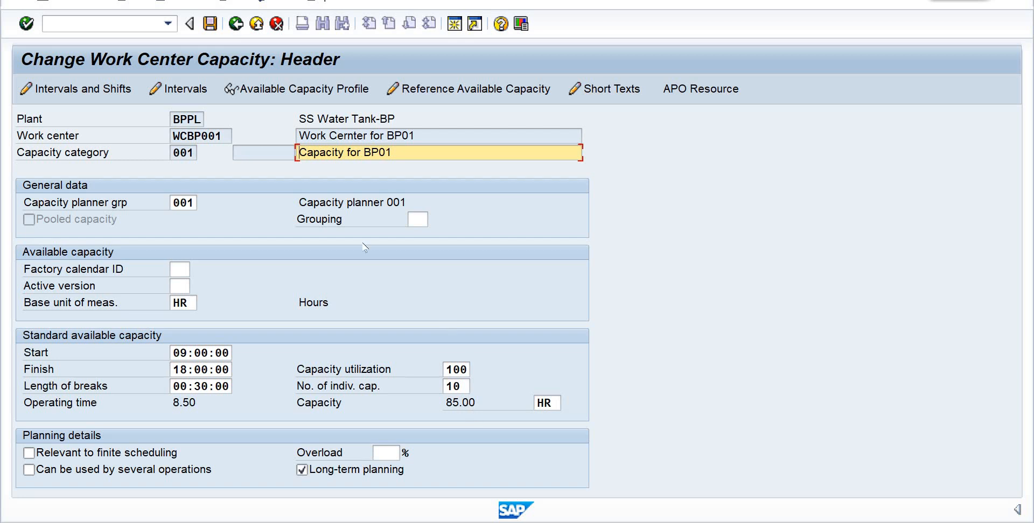
{"action": "key", "text": "F3"}
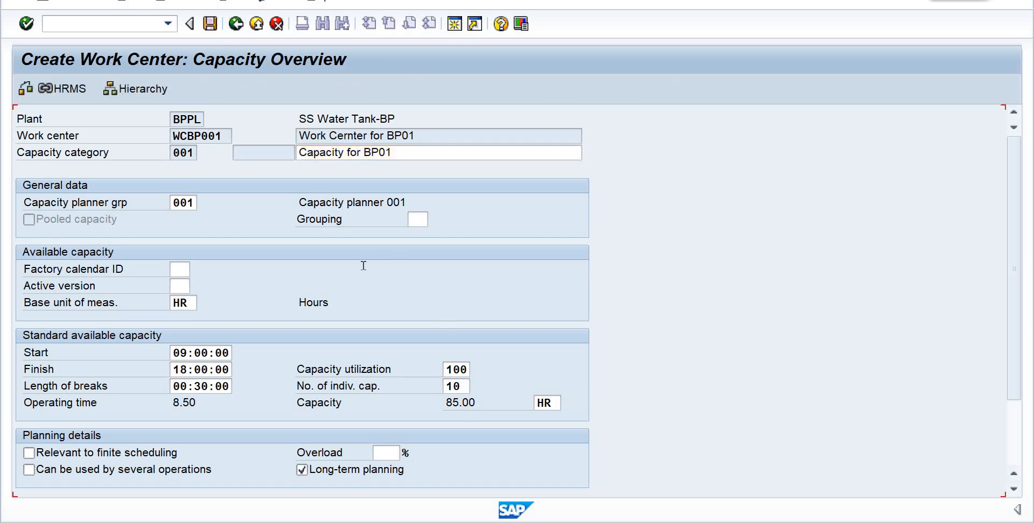
{"action": "key", "text": "F3"}
{"action": "key", "text": "Return"}
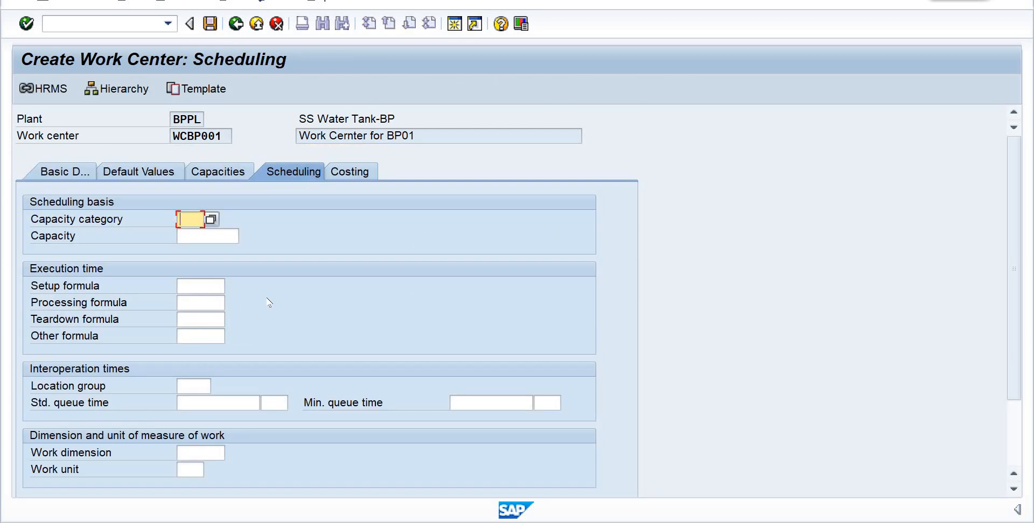
- Schedule on capacity category 001 with setup formula SAP001, processing formula SAP002 and teardown formula SAP003
{"action": "type", "text": "001"}
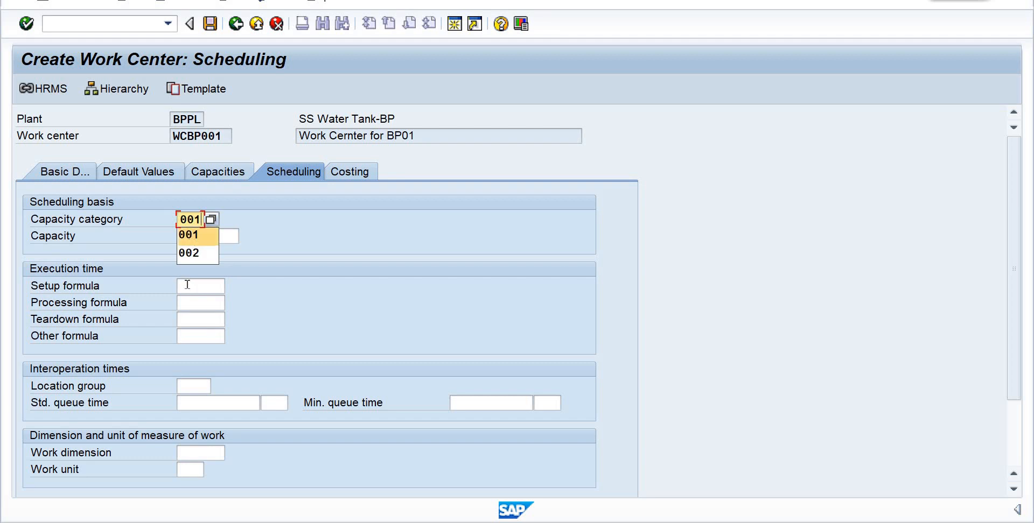
{"action": "key", "text": "Tab"}
{"action": "left_click", "coordinate": [187, 284]}
{"action": "type", "text": "s"}
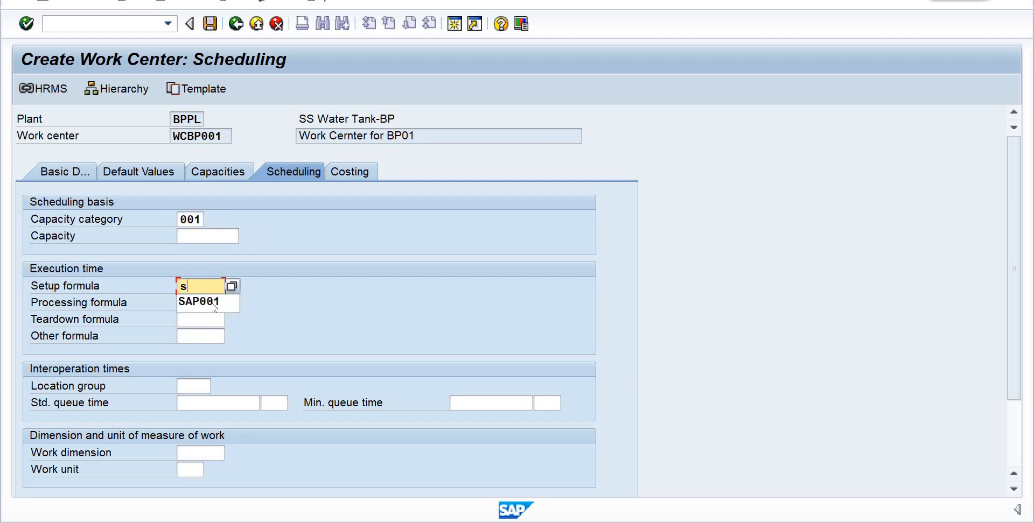
{"action": "left_click", "coordinate": [208, 303]}
{"action": "type", "text": "sa"}
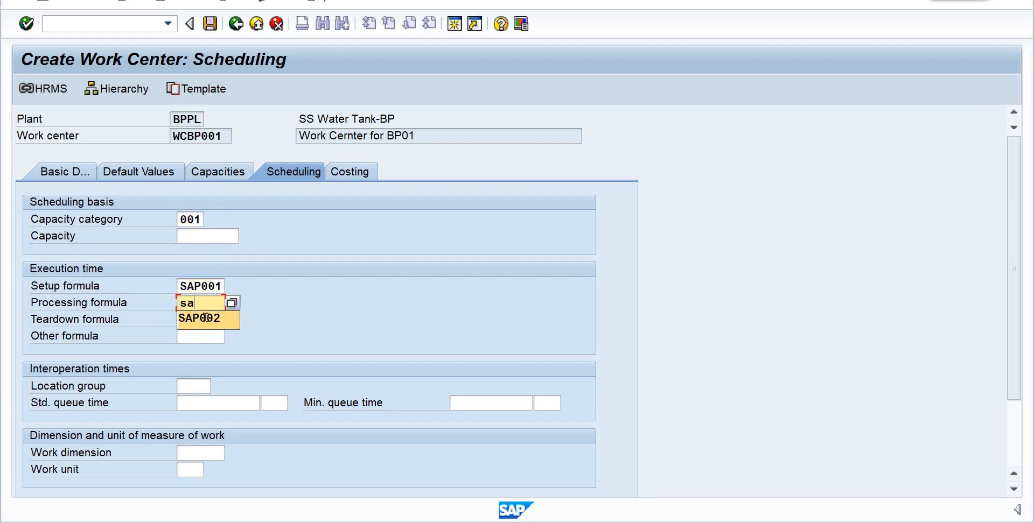
{"action": "left_click", "coordinate": [205, 317]}
{"action": "type", "text": "sa"}
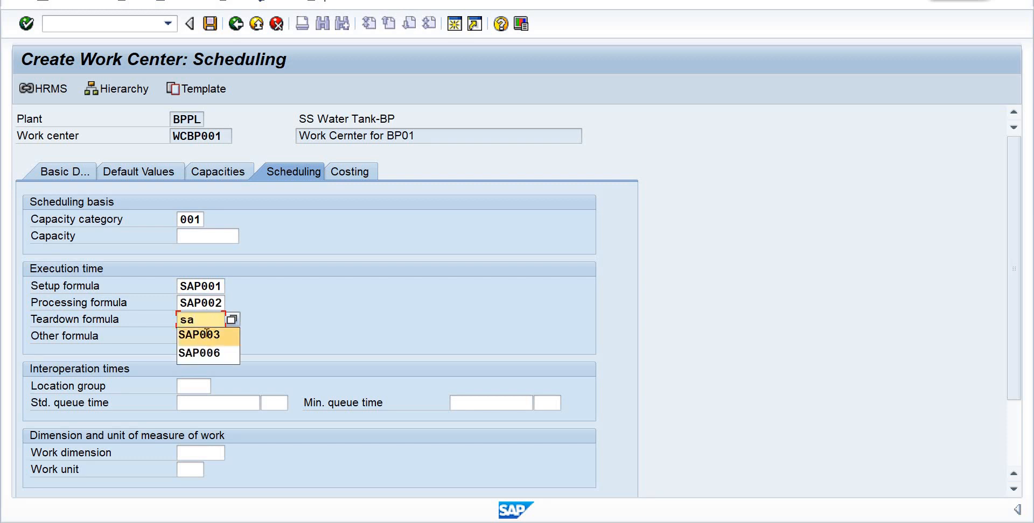
{"action": "left_click", "coordinate": [208, 336]}
{"action": "key", "text": "Return"}
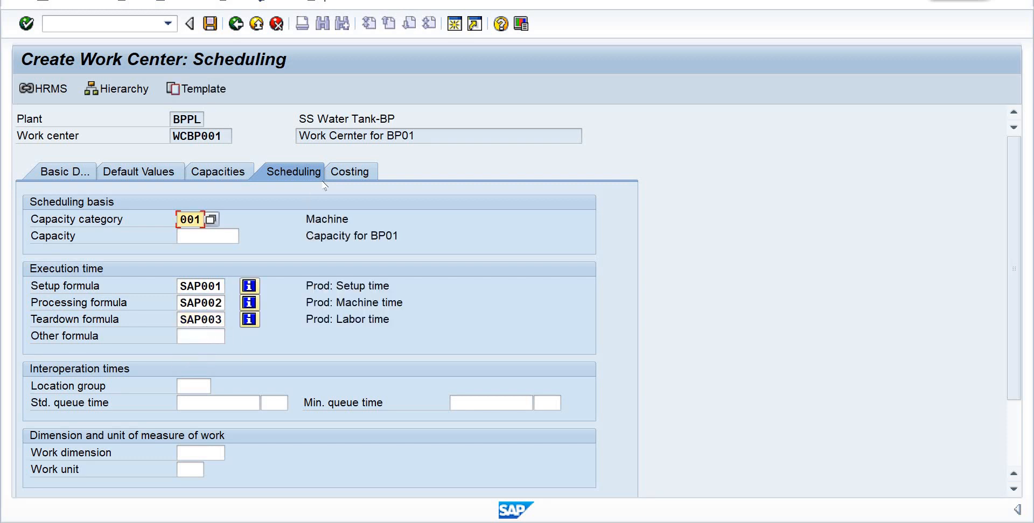
- Look up the cost centers of controlling area BP01 and assign CCSF013 in the work center's costing data
{"action": "left_click", "coordinate": [353, 173]}
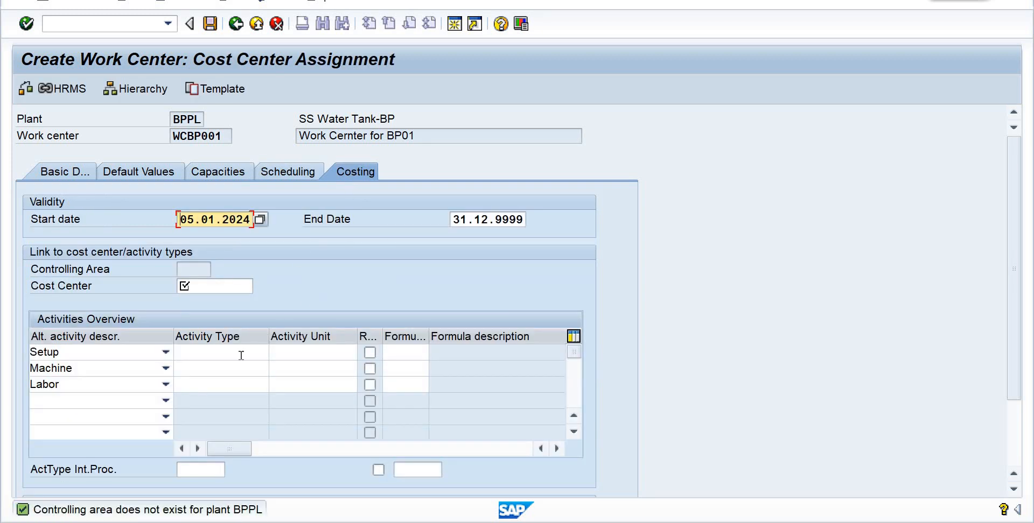
{"action": "left_click", "coordinate": [199, 284]}
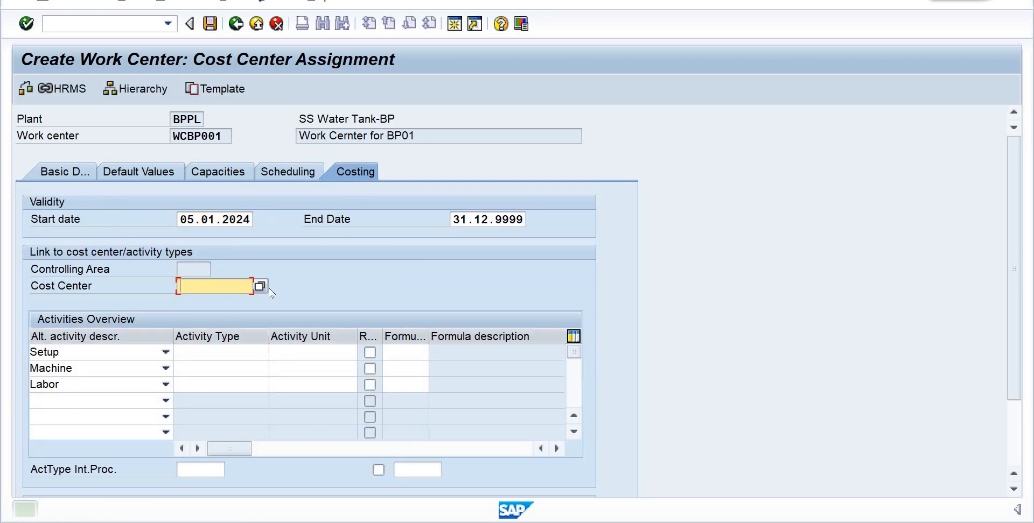
{"action": "key", "text": "F4"}
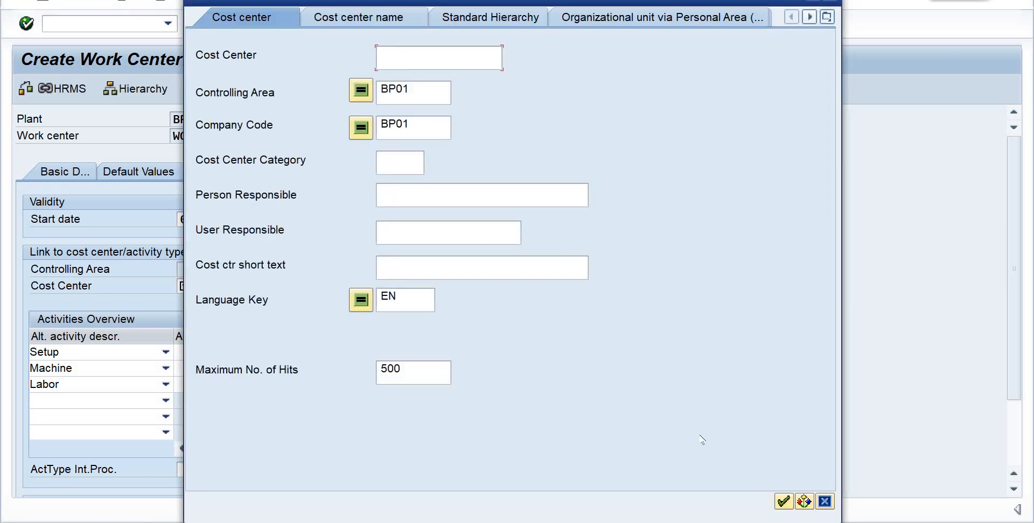
{"action": "key", "text": "Return"}
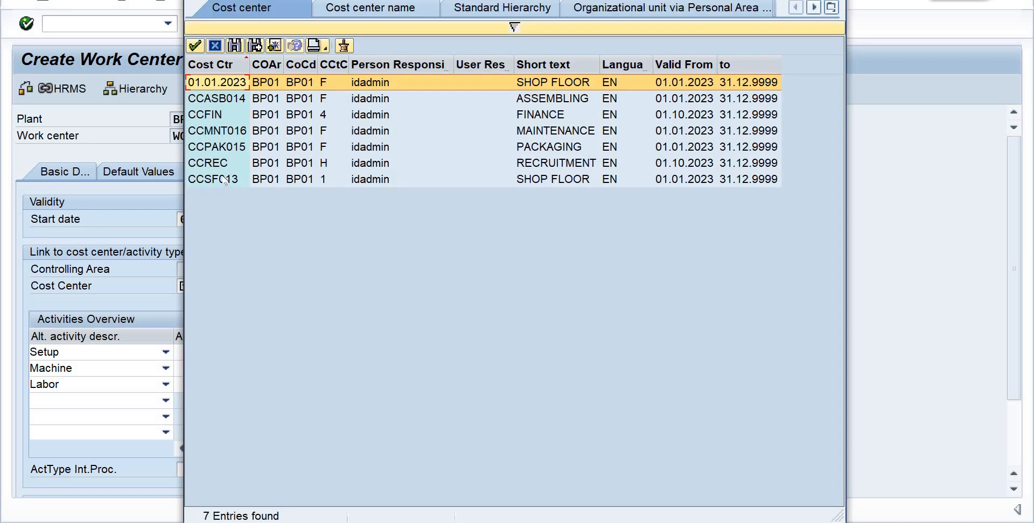
{"action": "left_click", "coordinate": [225, 179]}
{"action": "left_click", "coordinate": [195, 46]}
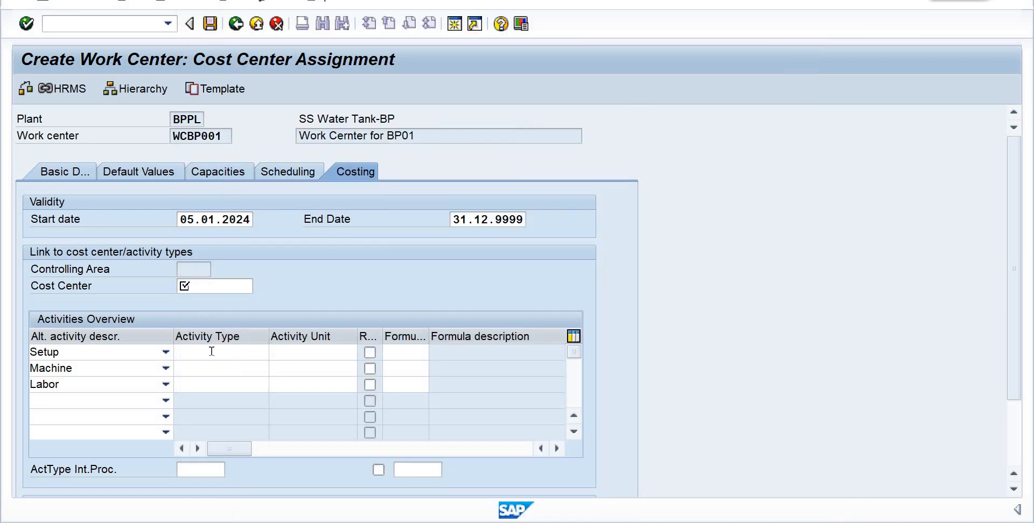
- Try to assign activity type actb01 to the Setup activity and confirm the cost center assignment
{"action": "left_click", "coordinate": [251, 353]}
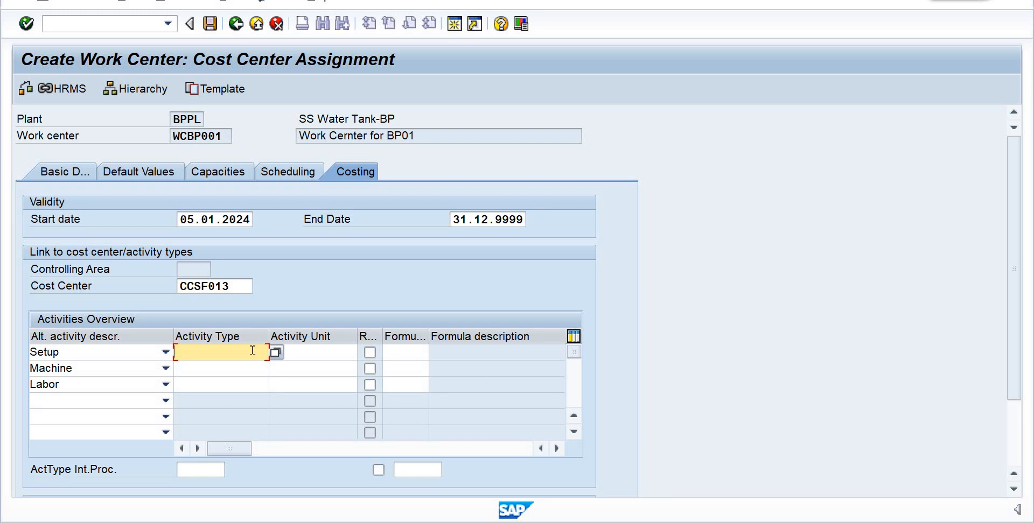
{"action": "type", "text": "ac"}
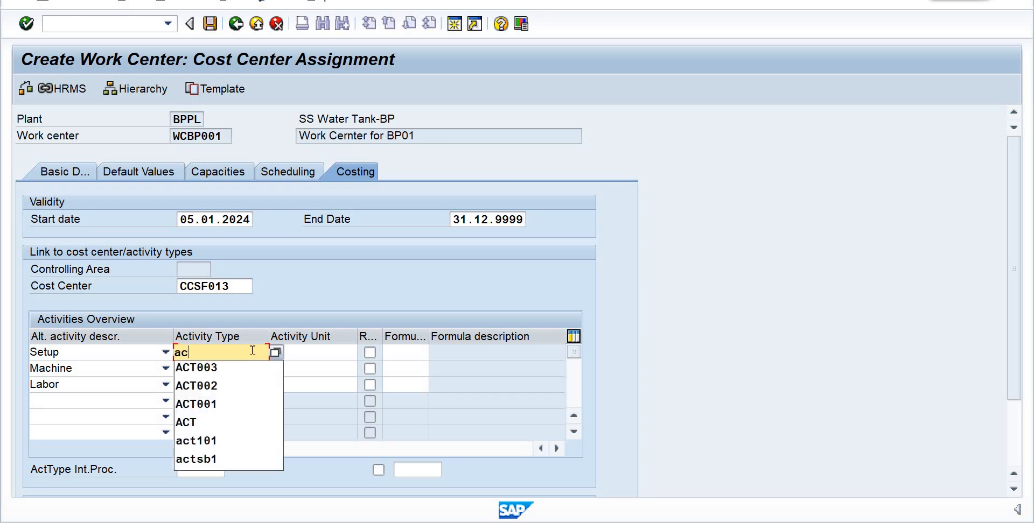
{"action": "type", "text": "tb01"}
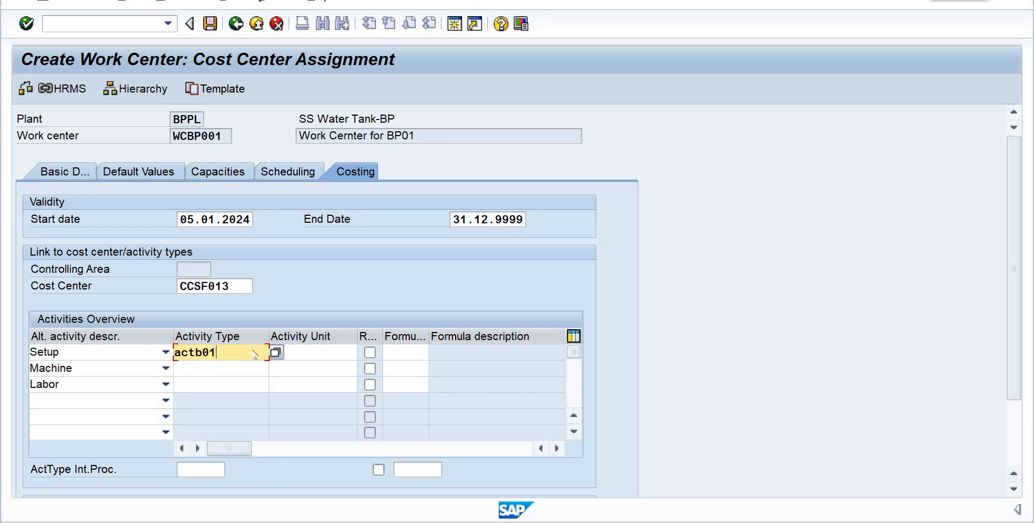
{"action": "key", "text": "Return"}
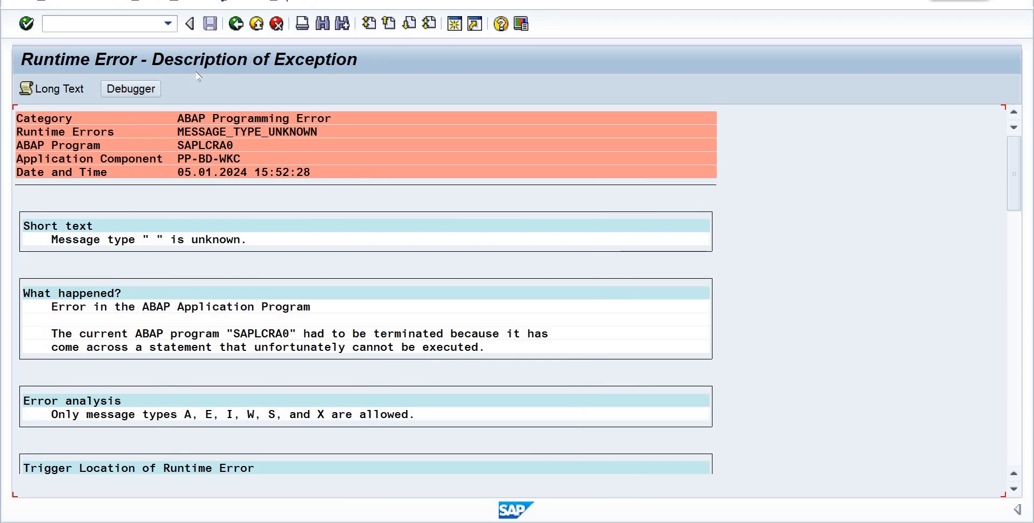